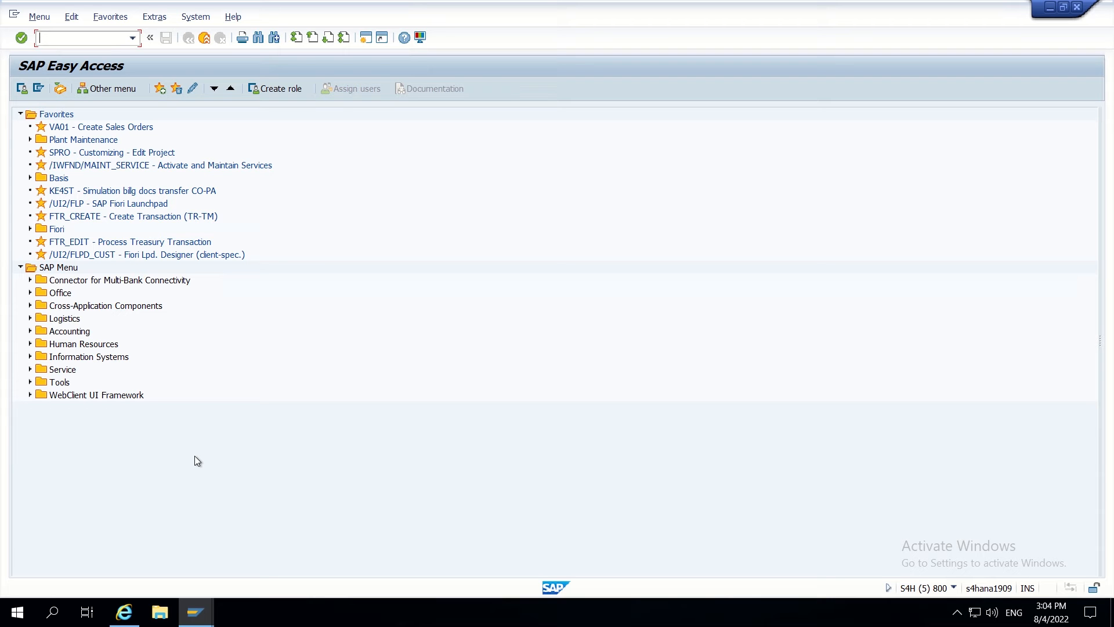
- Start SE11 and choose Database table KNA1 on the ABAP Dictionary initial screen
type("se")
type("11")
key("Return")
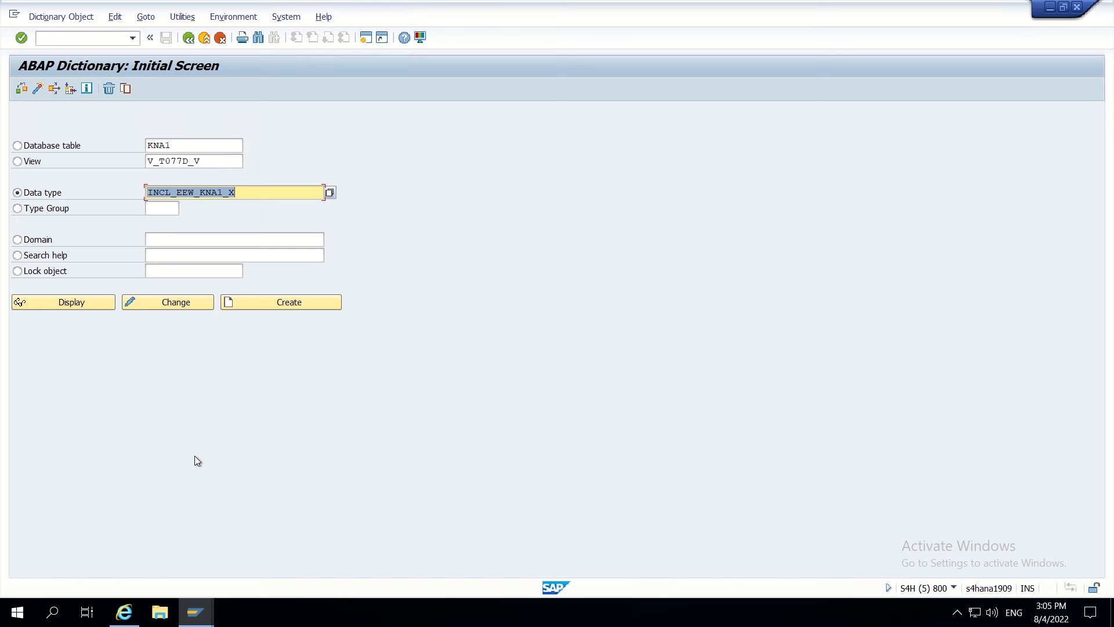
key("Delete")
left_click(41, 146)
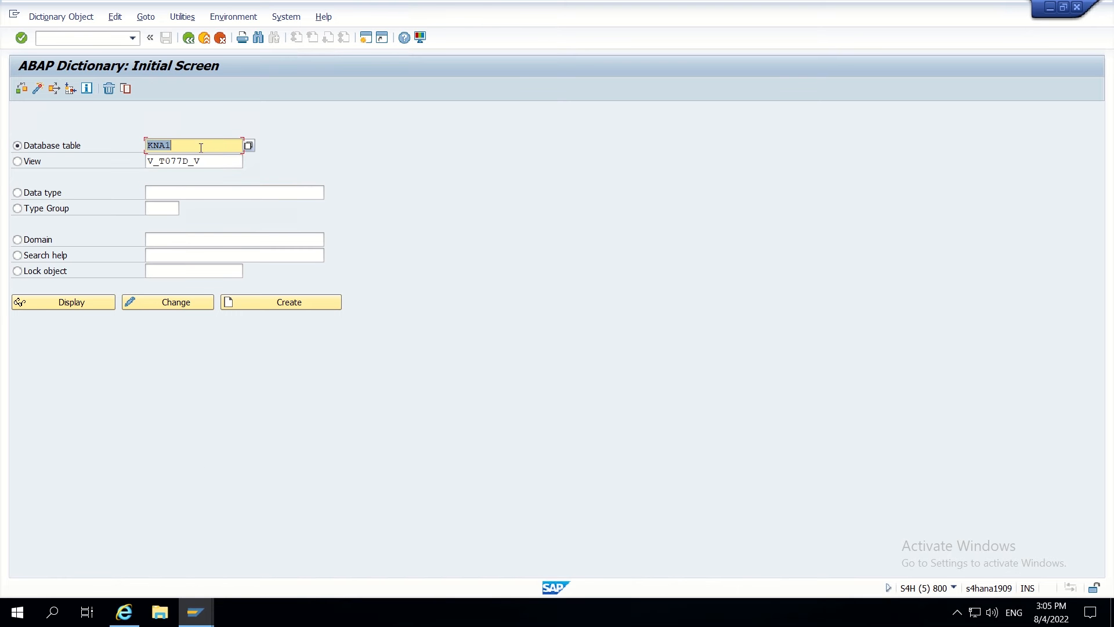
- Display table KNA1 and scroll through its Fields tab
left_click(85, 302)
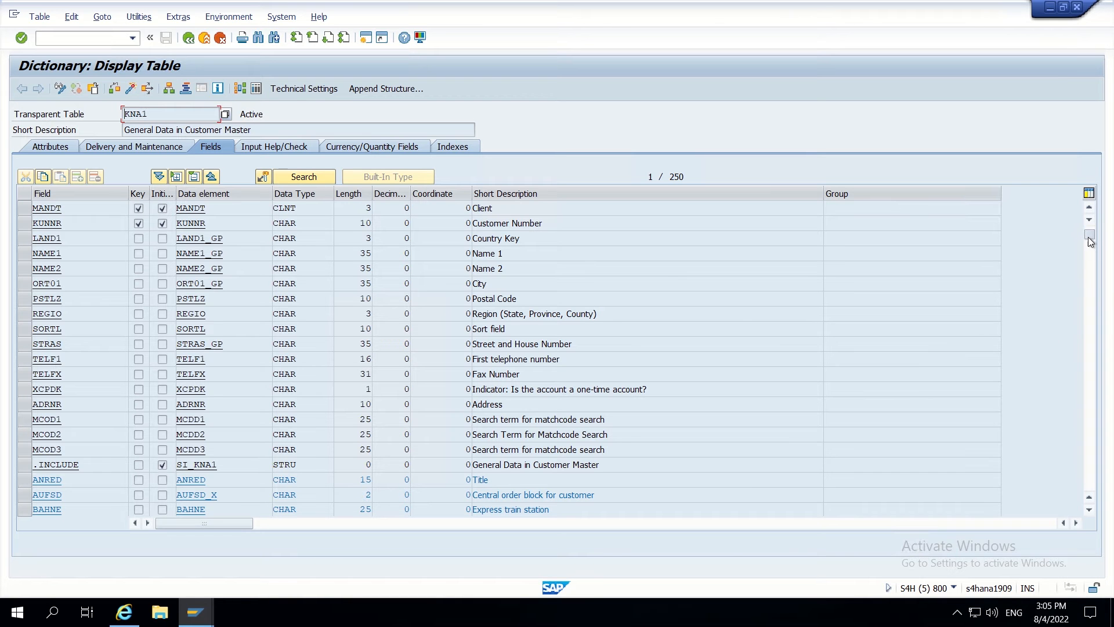
left_click_drag(1090, 299, 1093, 420)
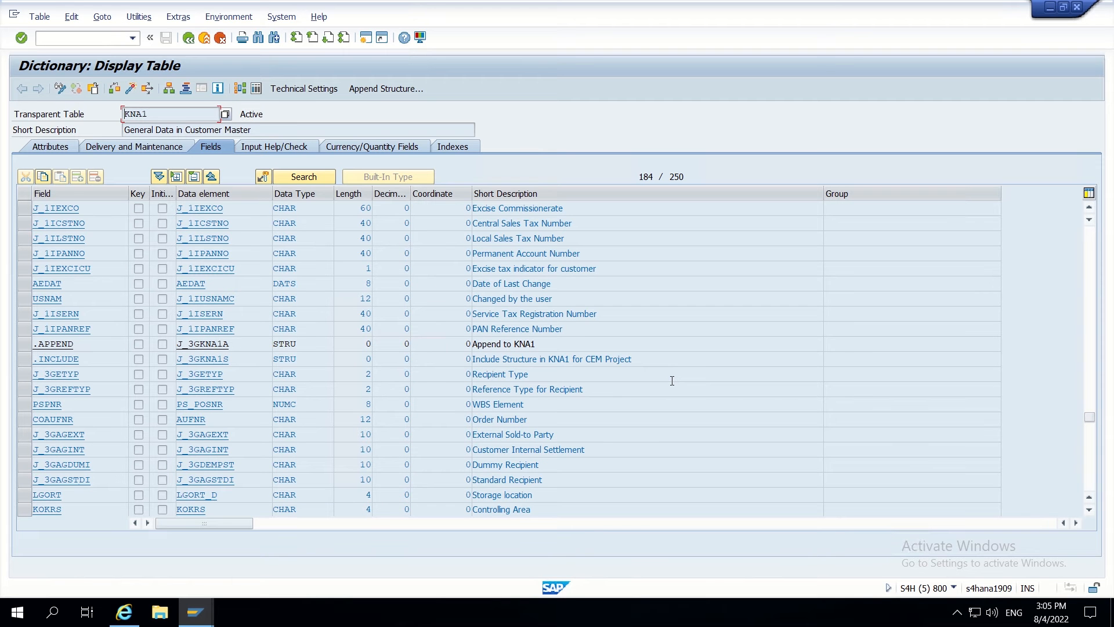
scroll(497, 454, "down", 5)
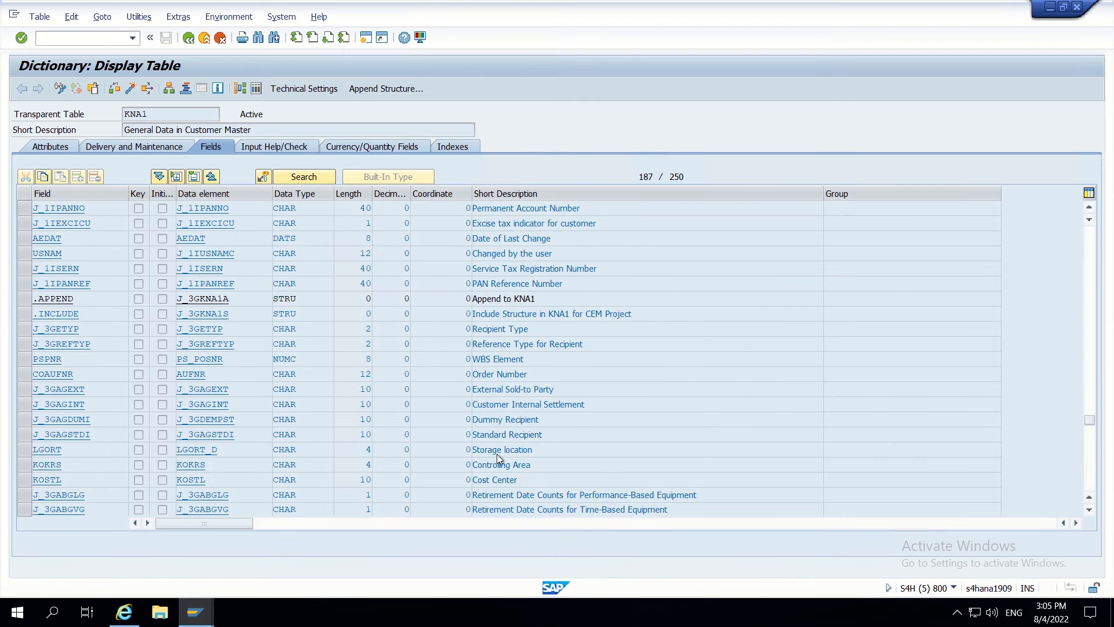
scroll(311, 384, "down", 11)
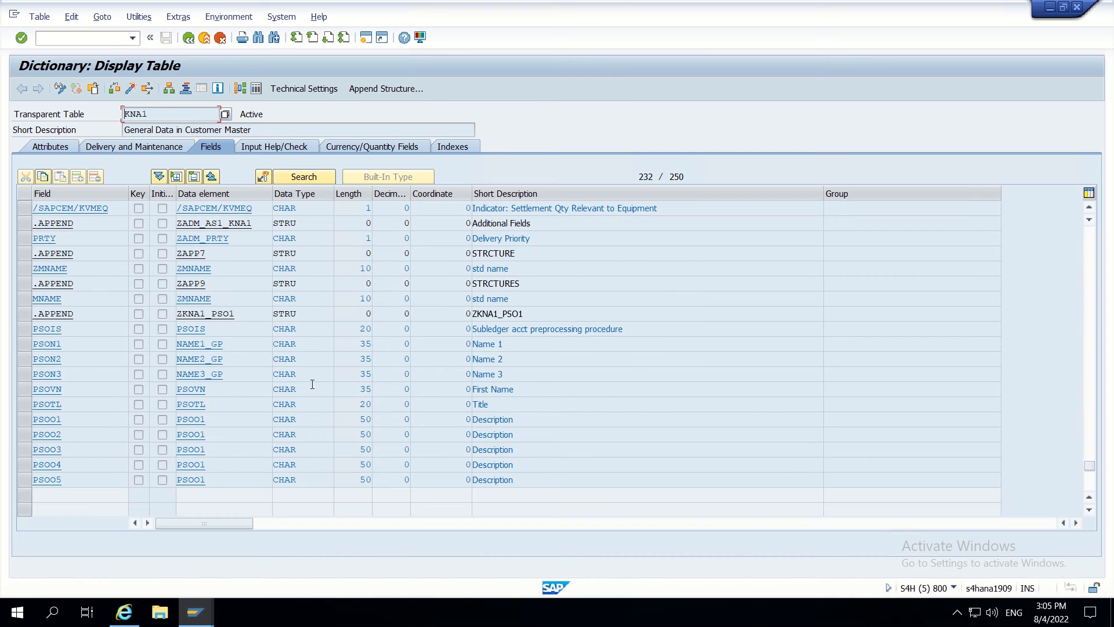
scroll(227, 291, "up", 5)
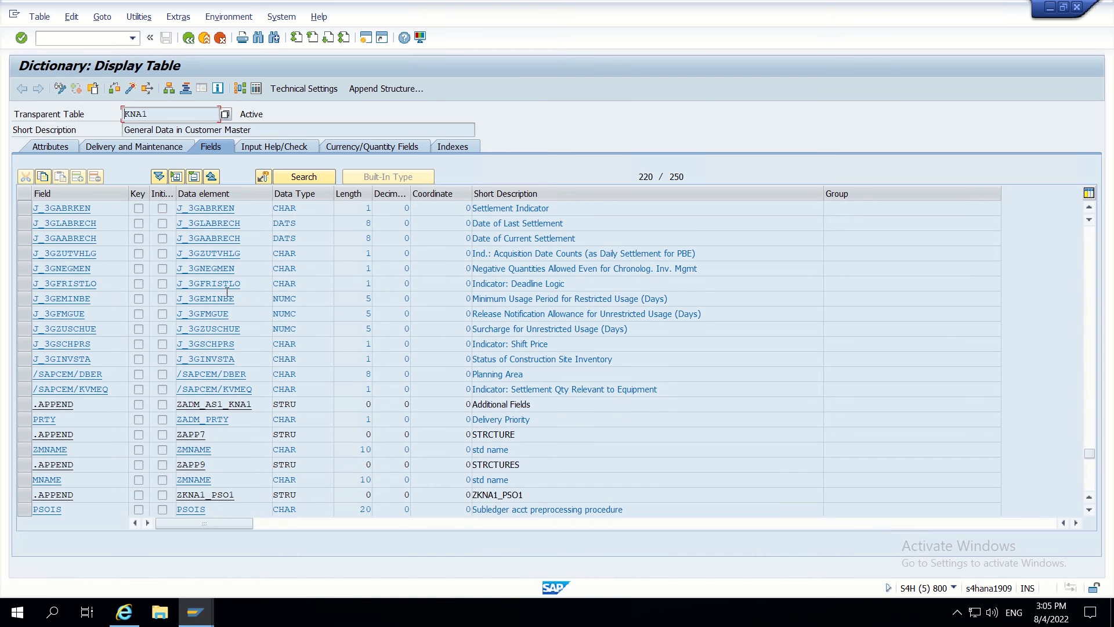
scroll(226, 295, "up", 8)
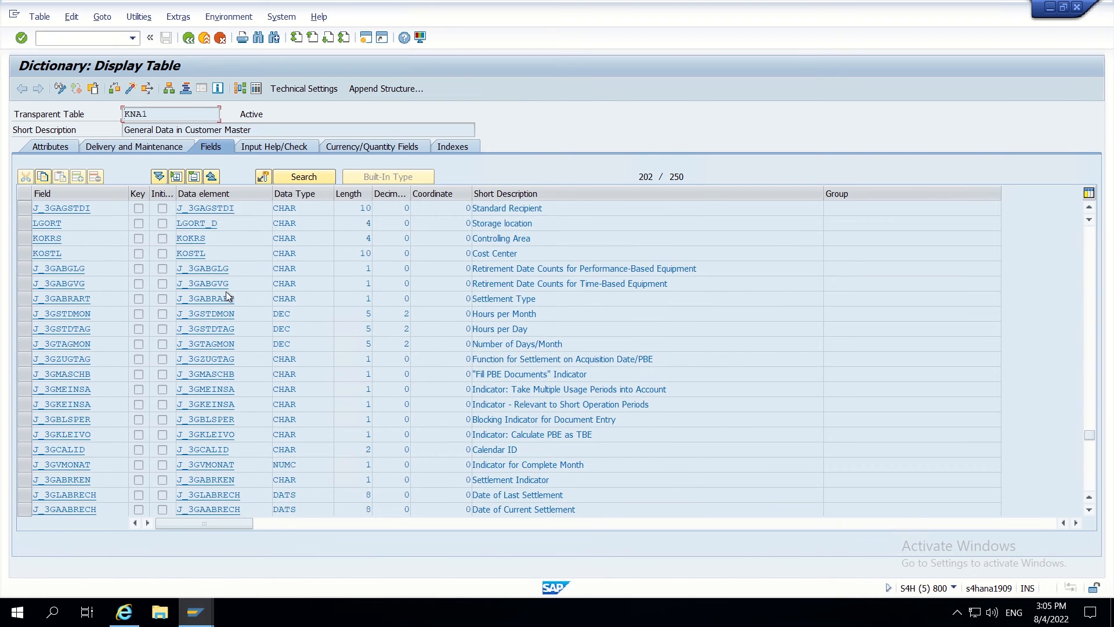
scroll(225, 292, "up", 7)
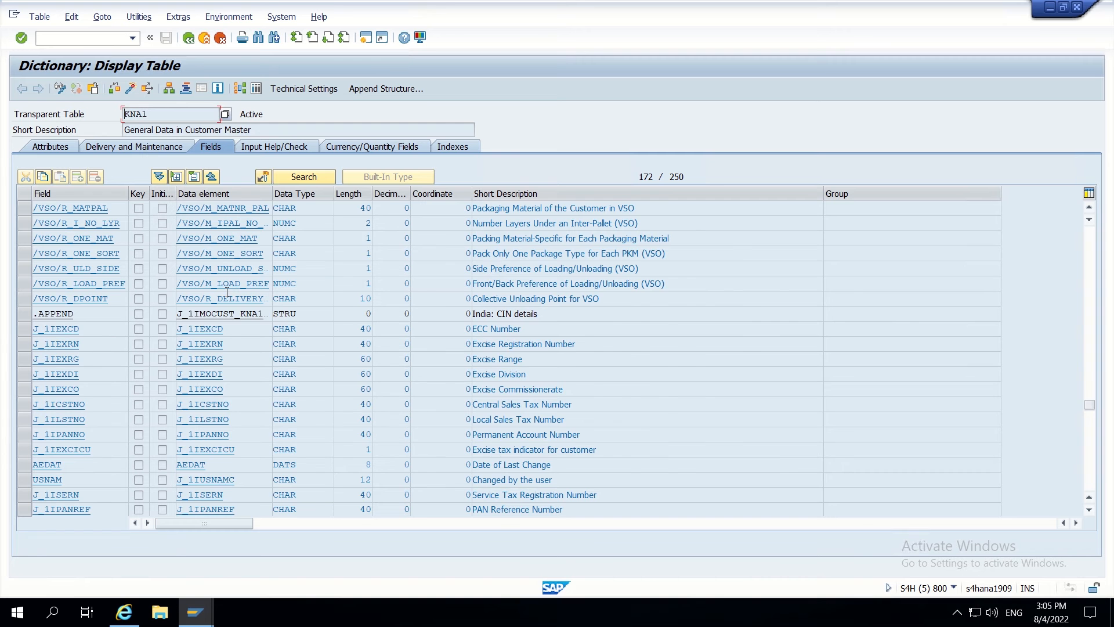
scroll(226, 291, "up", 4)
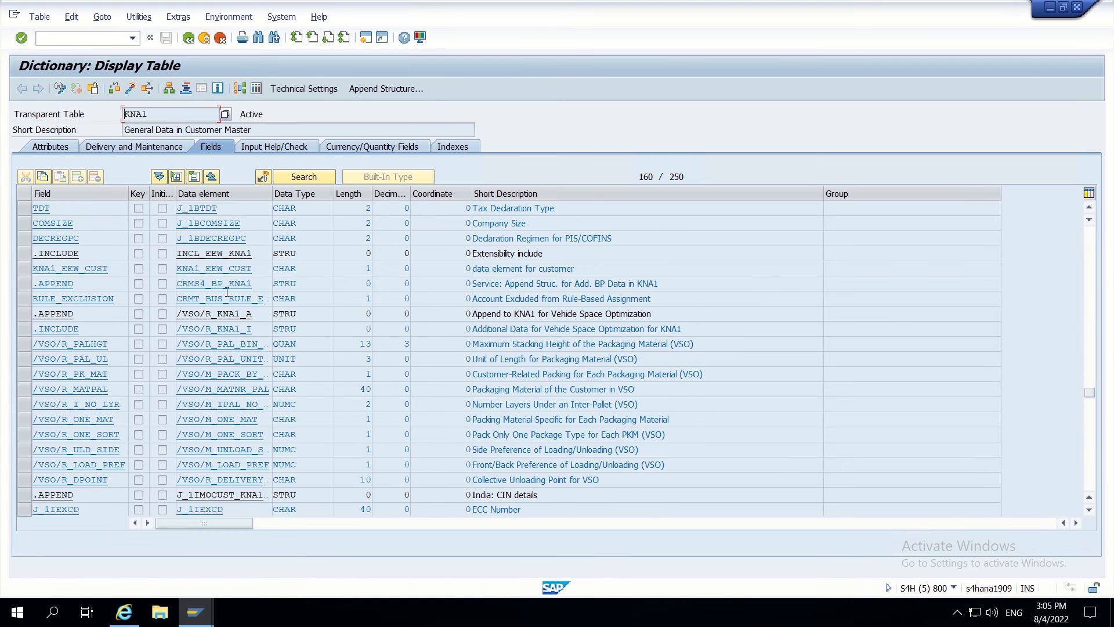
scroll(226, 292, "up", 2)
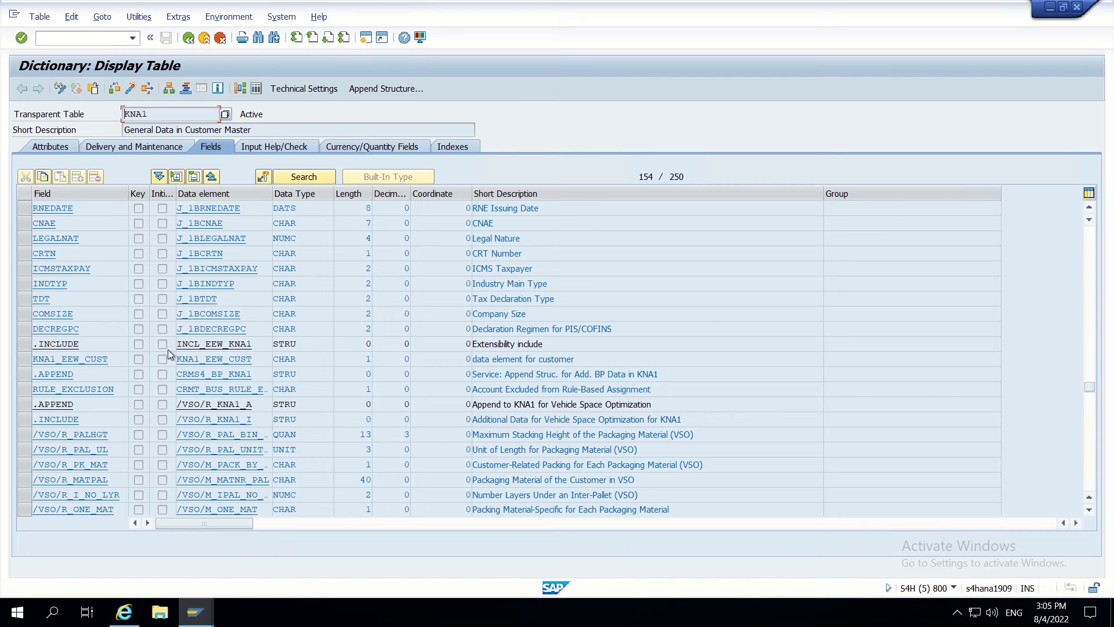
- Select the .INCLUDE entry INCL_EEW_KNA1, described as Extensibility include
left_click_drag(258, 346, 176, 344)
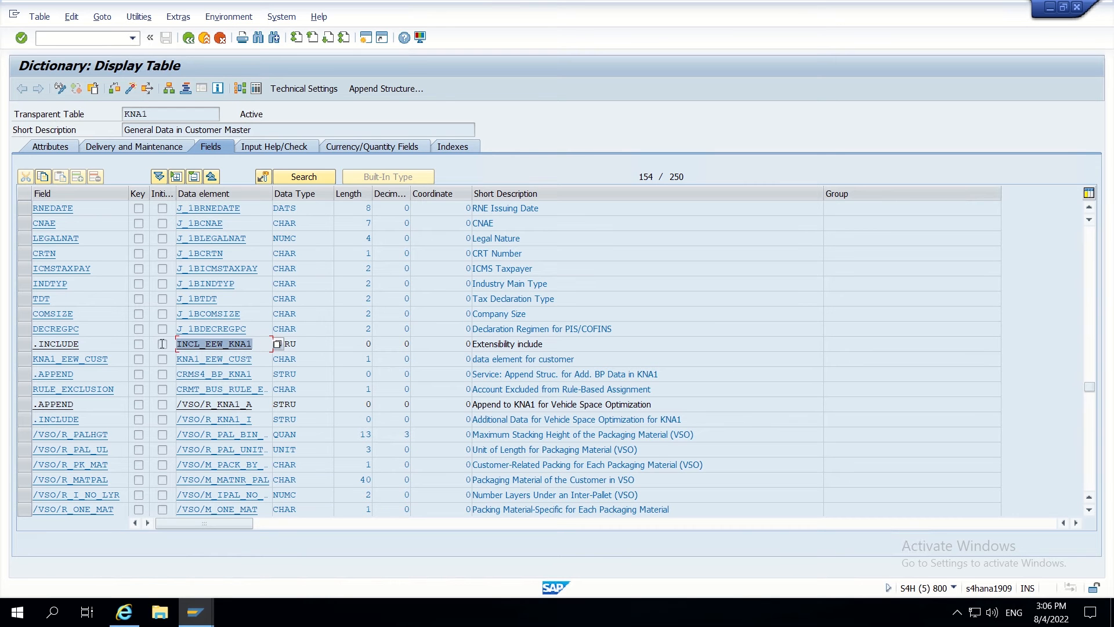
left_click_drag(548, 346, 459, 347)
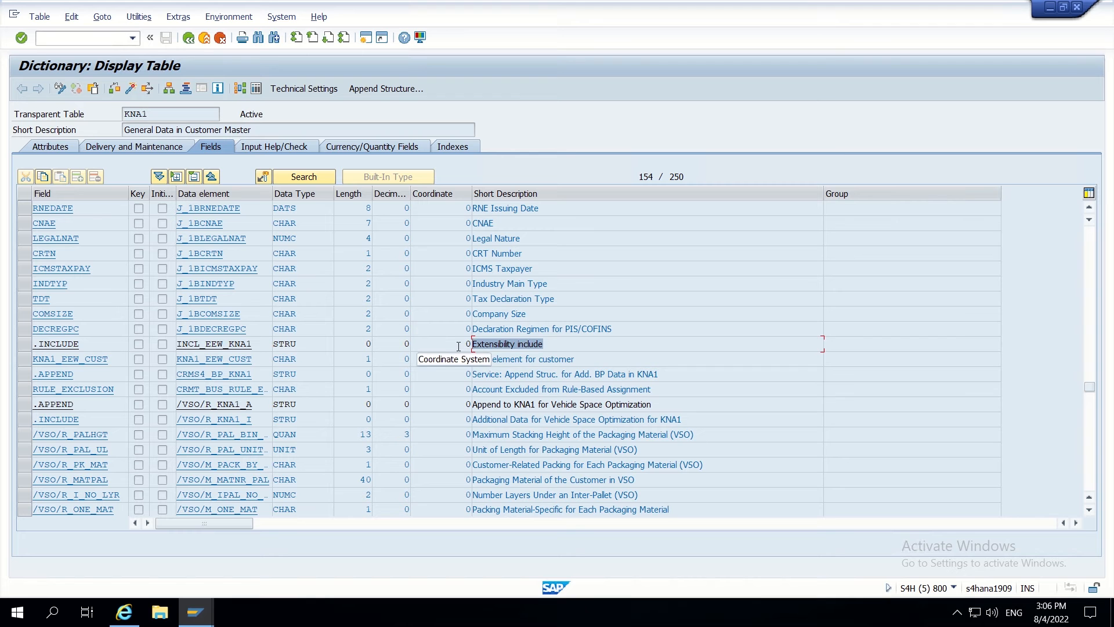
left_click_drag(252, 347, 172, 345)
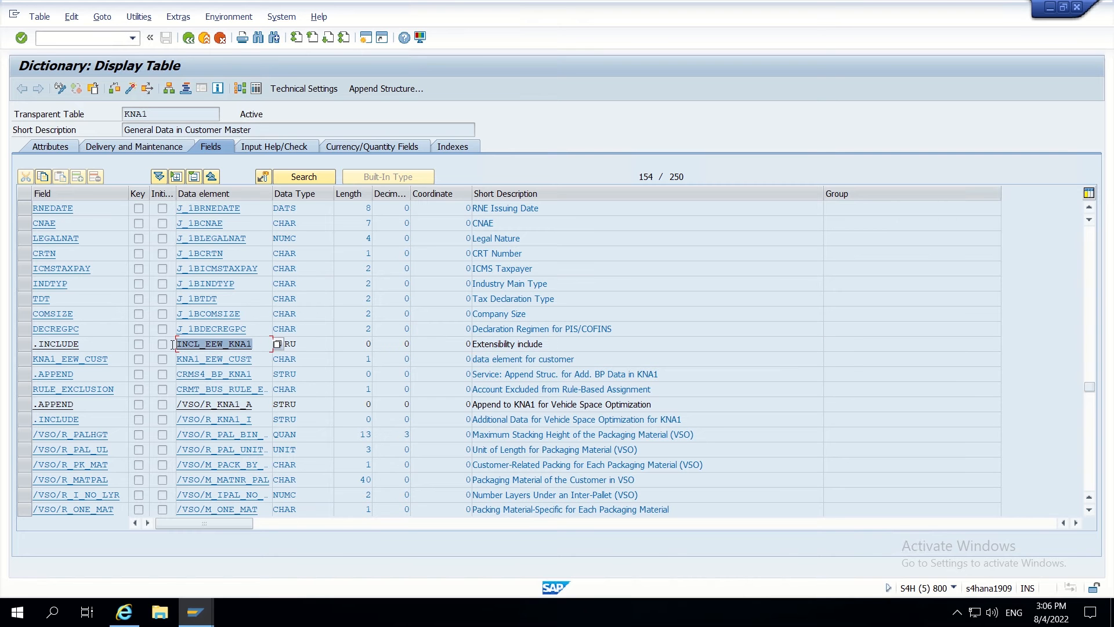
left_click(257, 342)
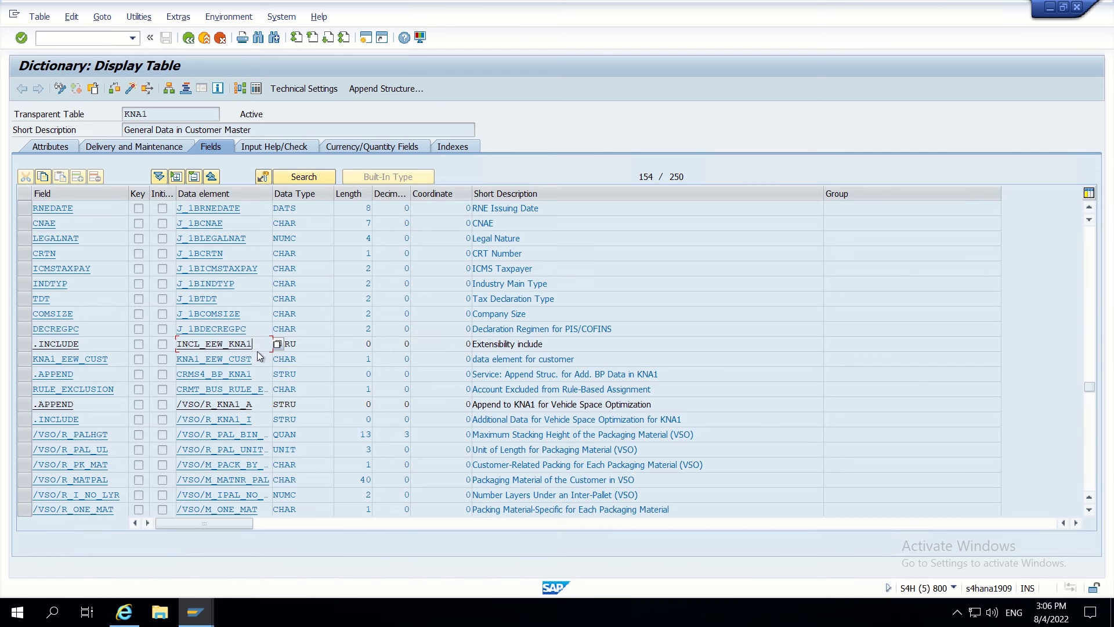
- Open structure INCL_EEW_KNA1 and list its appends, showing CRMS4_BP_KNA1
double_click(256, 347)
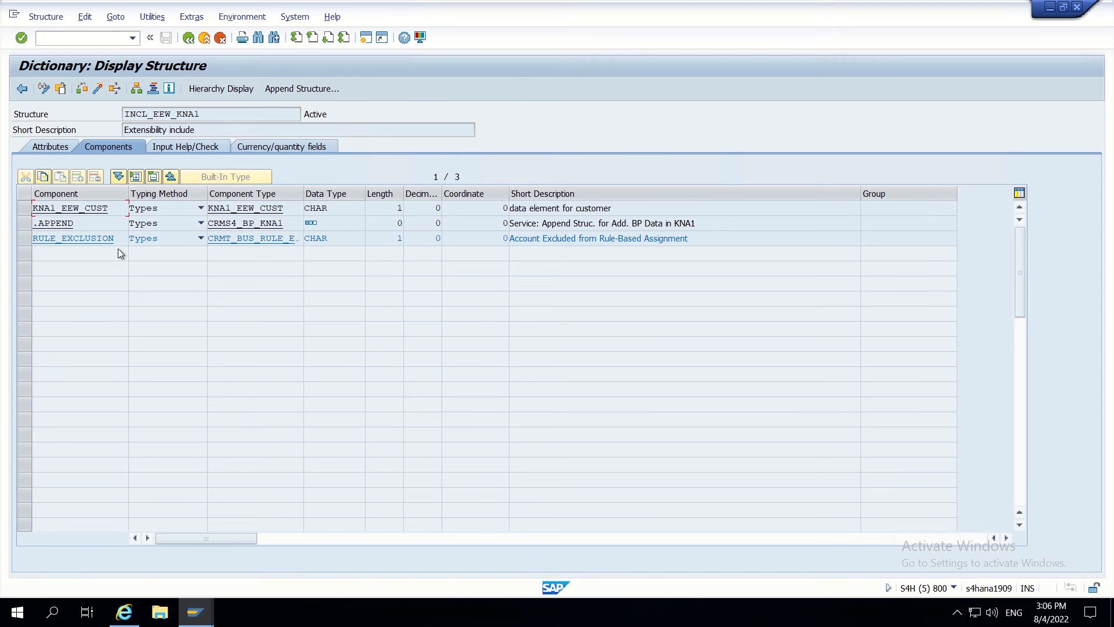
left_click_drag(205, 114, 124, 114)
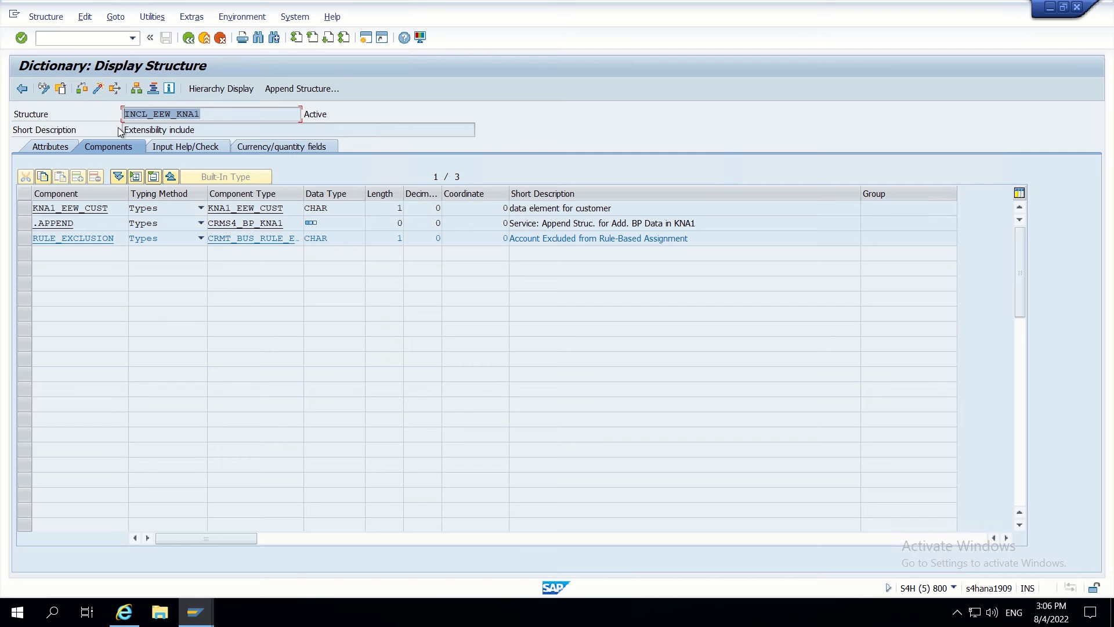
left_click(305, 89)
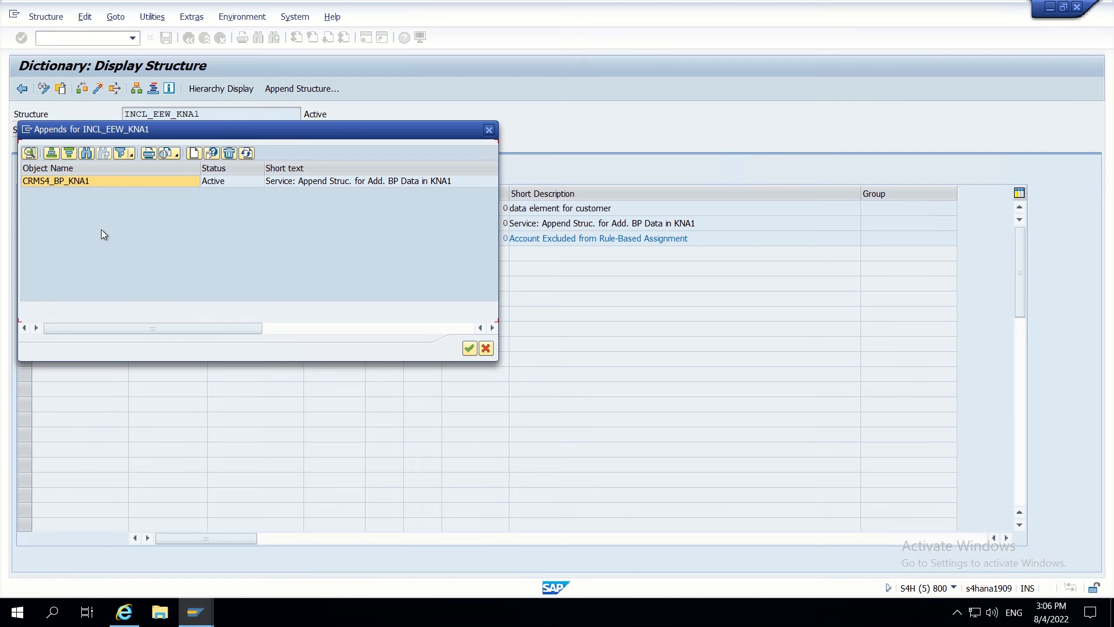
left_click_drag(74, 136, 430, 96)
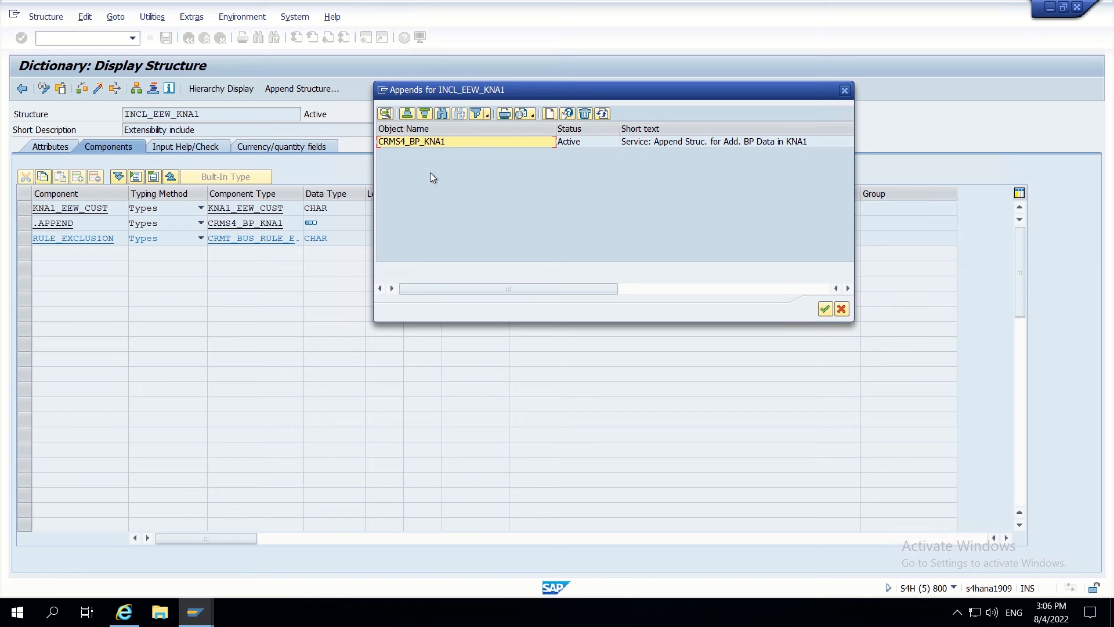
- Create a new append structure named ZAP_CUSTOMFIELDS for INCL_EEW_KNA1
left_click(548, 114)
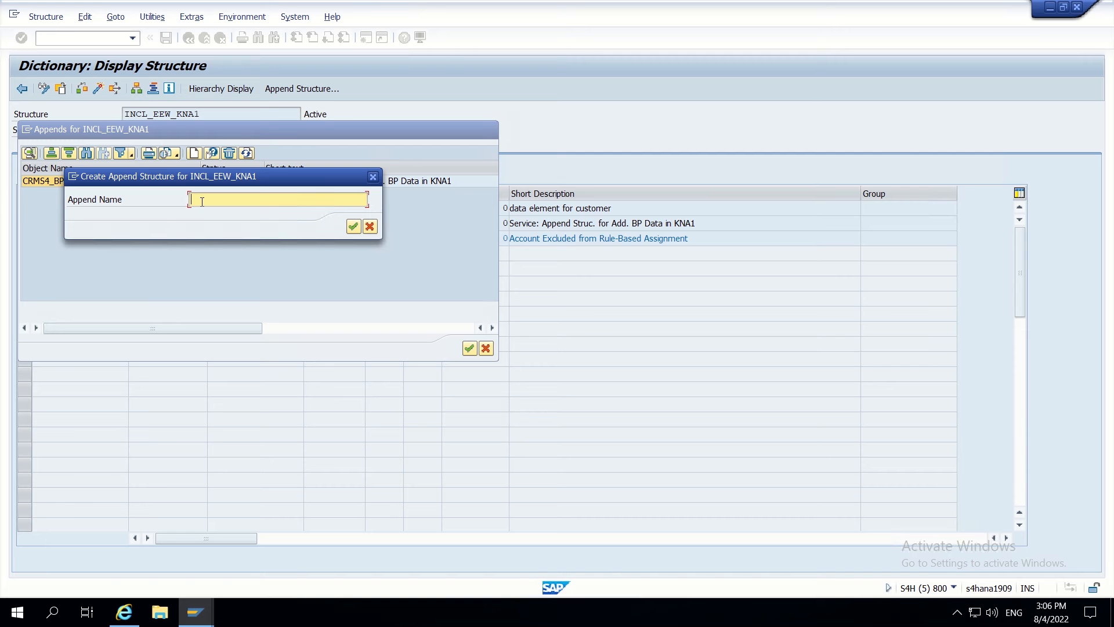
type("ZAP_CUSTOMFIELDS")
left_click(354, 226)
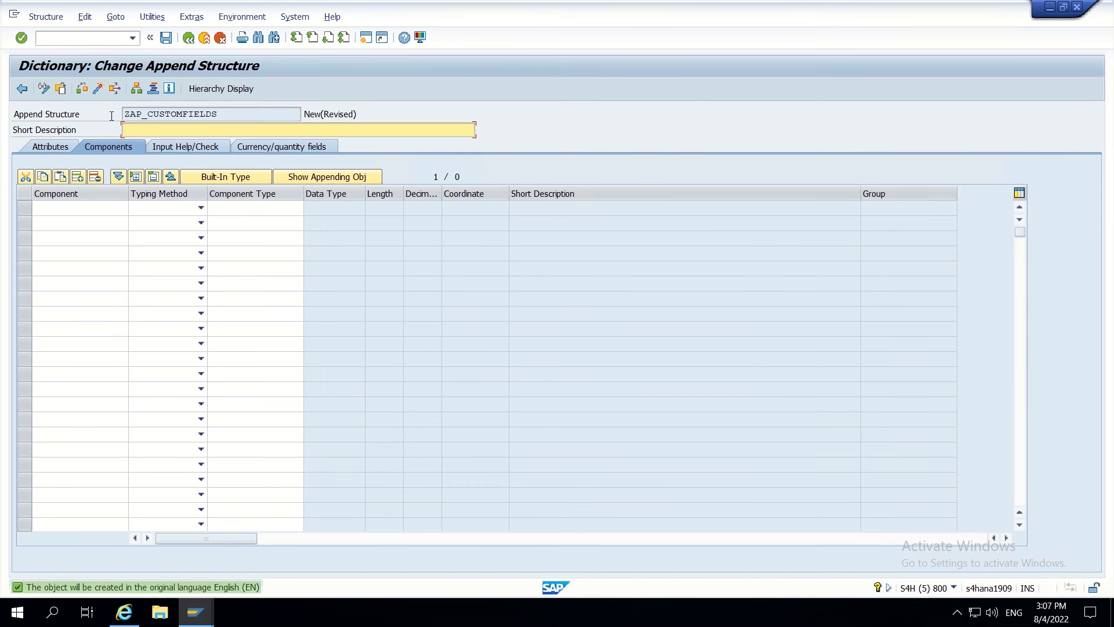
- Give ZAP_CUSTOMFIELDS the short description 'Custom fields for KNA1'
left_click_drag(225, 114, 120, 114)
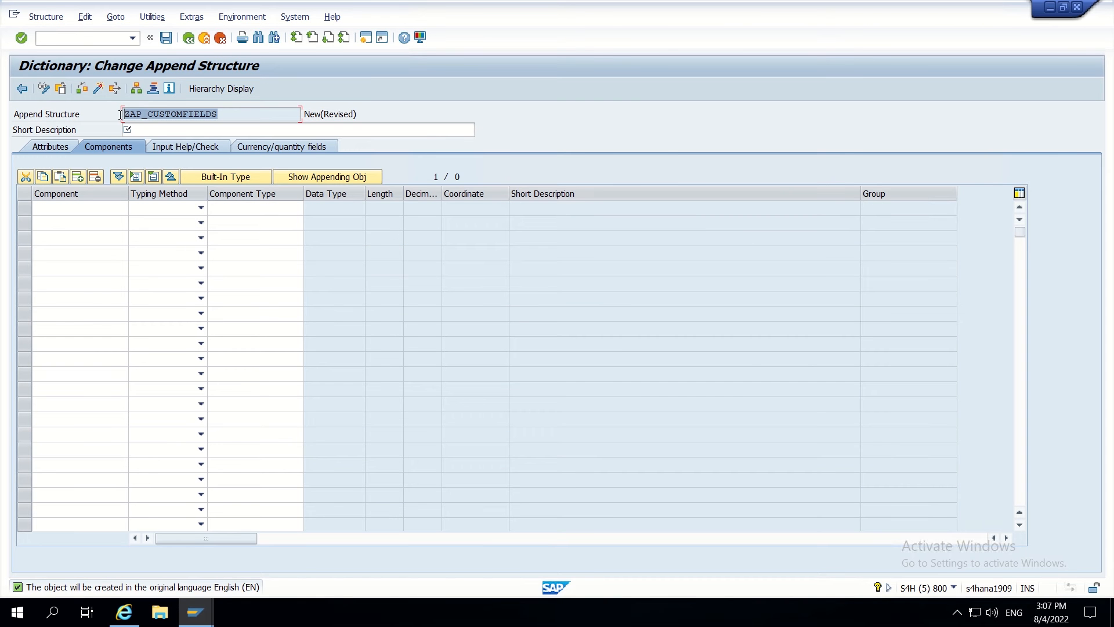
left_click(150, 131)
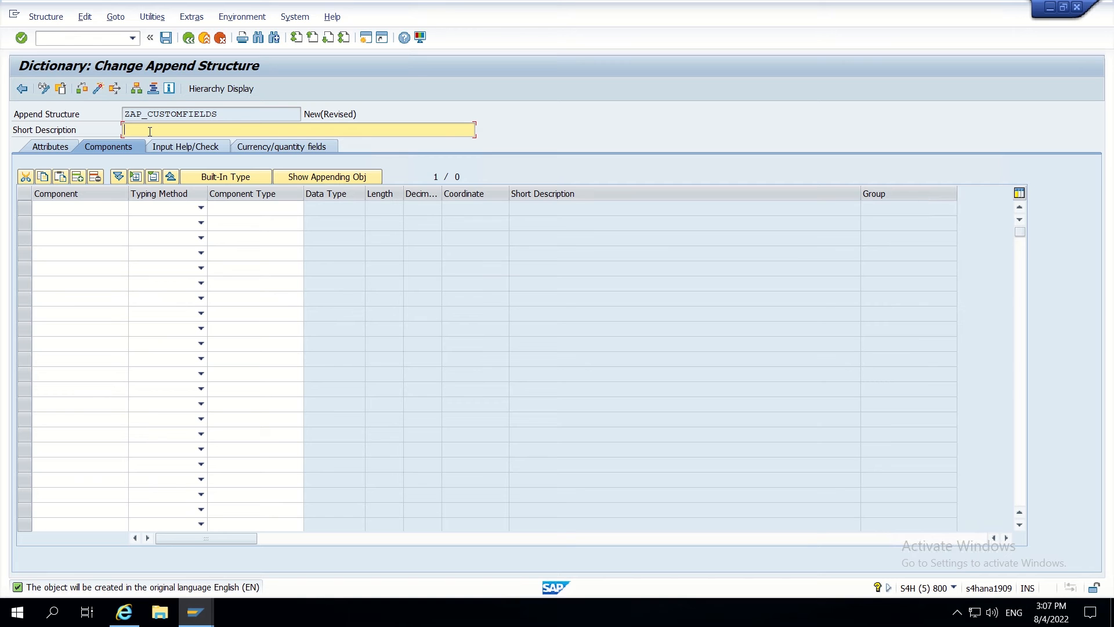
type("Custom fields fo")
type("r KNA1")
left_click(56, 213)
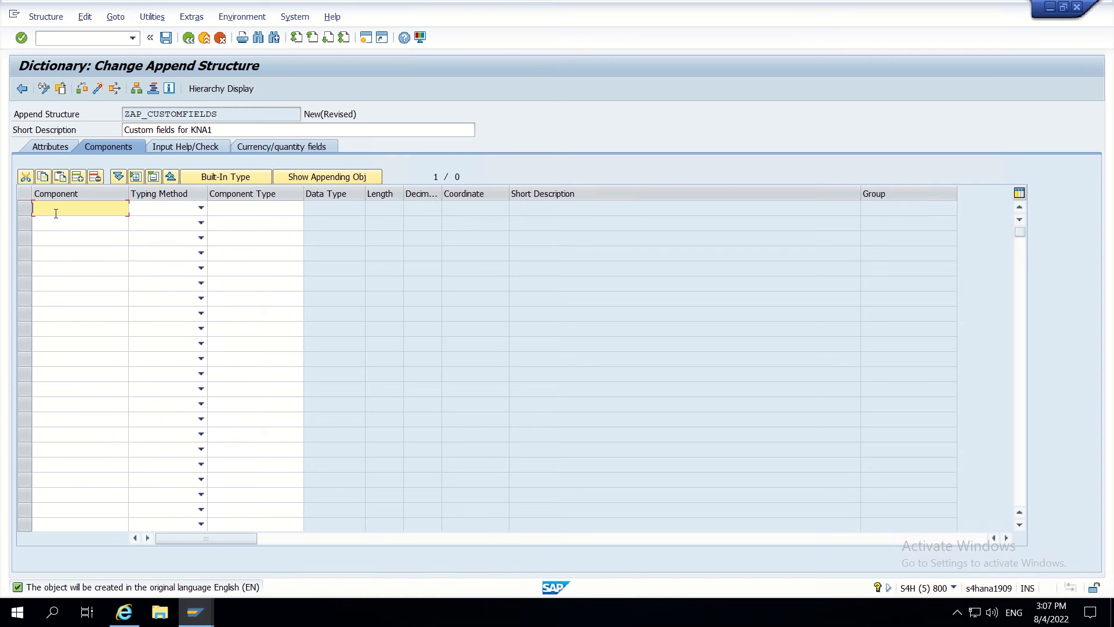
- Add component ZZRSTRATEGY with component type ZZRSTRATEGY to the append
type("ZZRSTRATEGY")
left_click(230, 211)
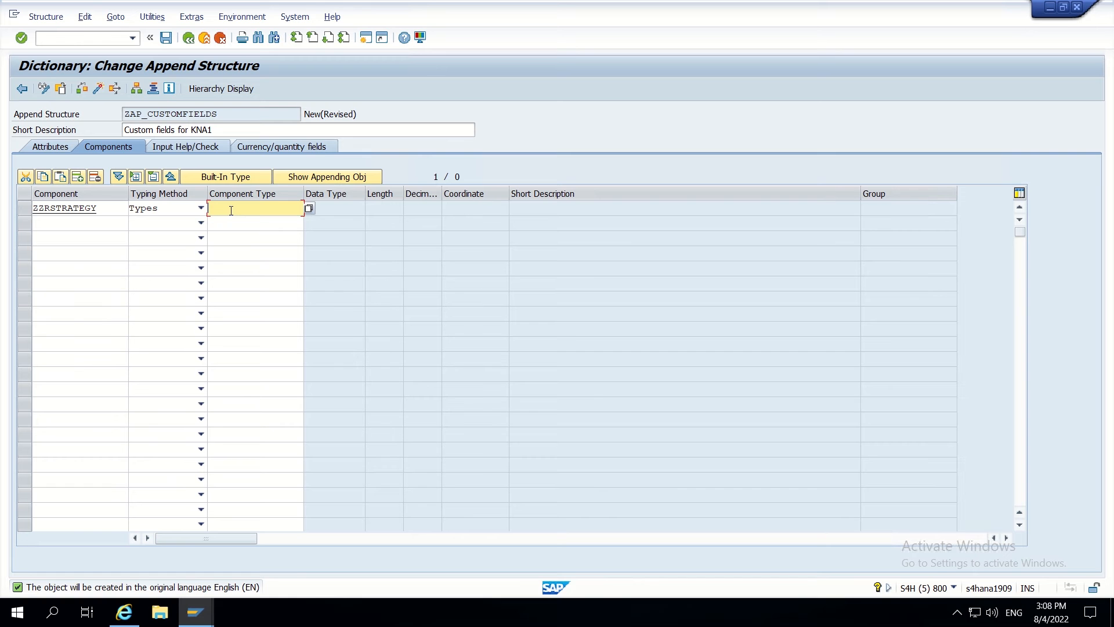
type("ZZRSTRATEGY")
key("Return")
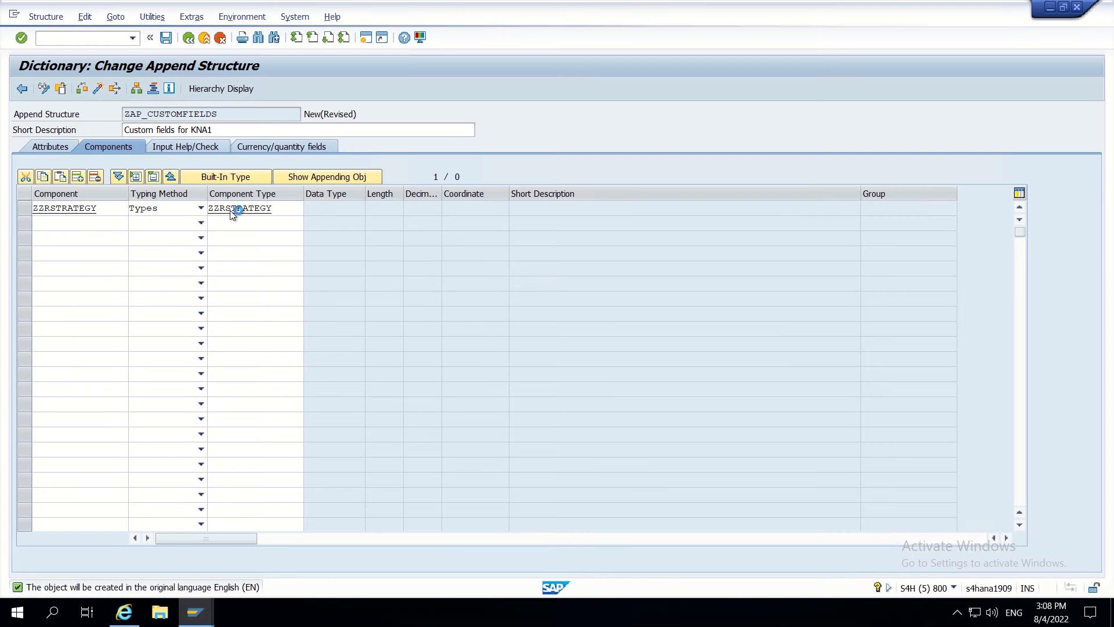
- Start creating type ZZRSTRATEGY, saving ZAP_CUSTOMFIELDS as a local object first
double_click(231, 210)
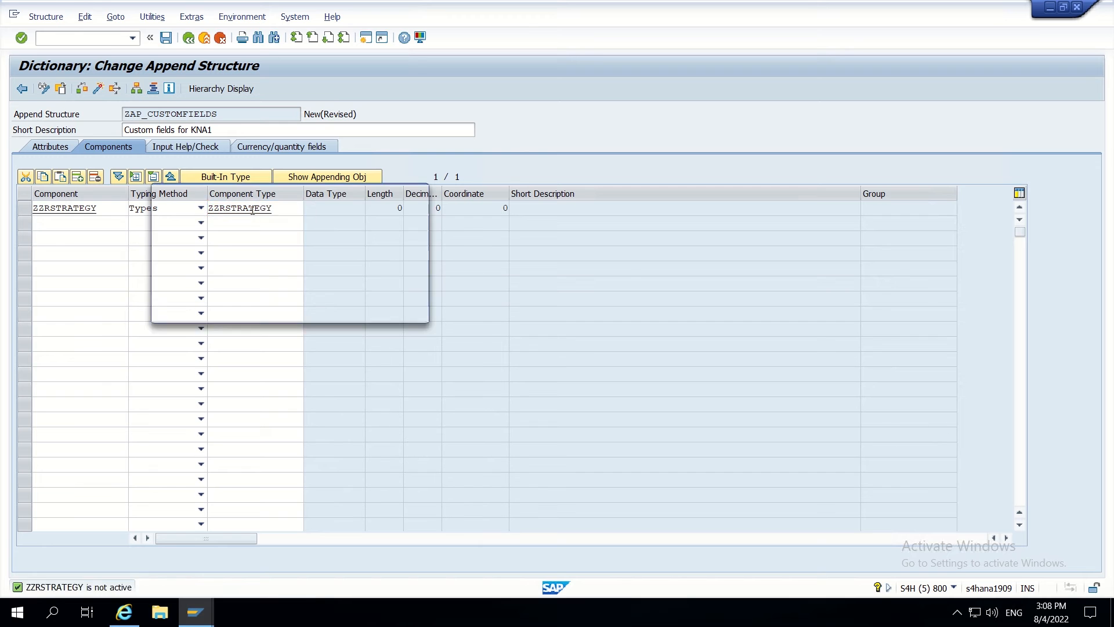
left_click(222, 310)
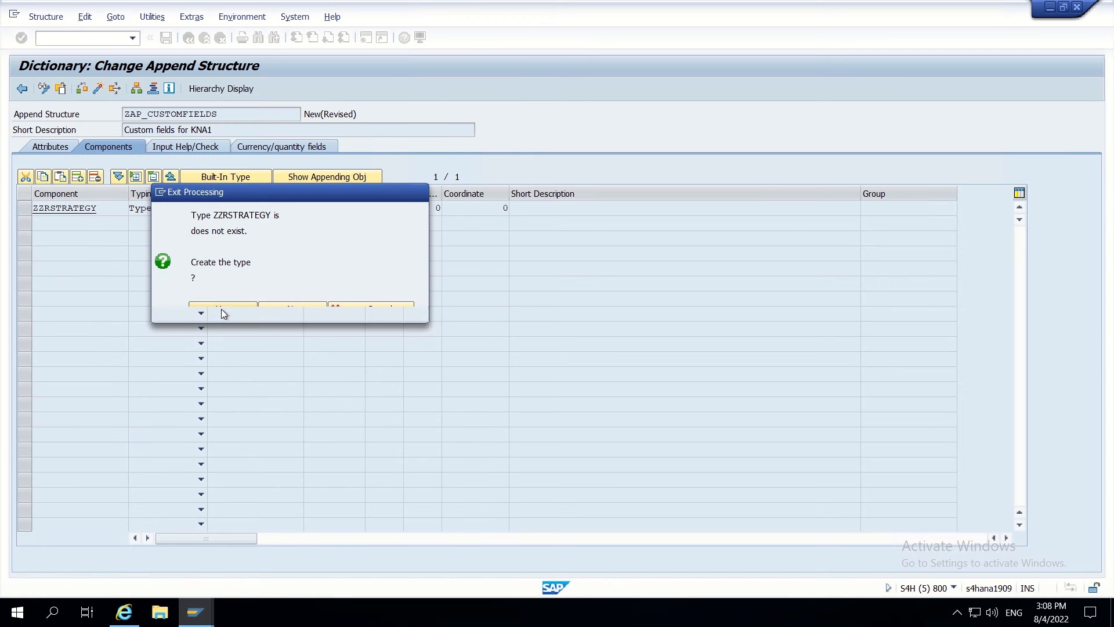
left_click(227, 296)
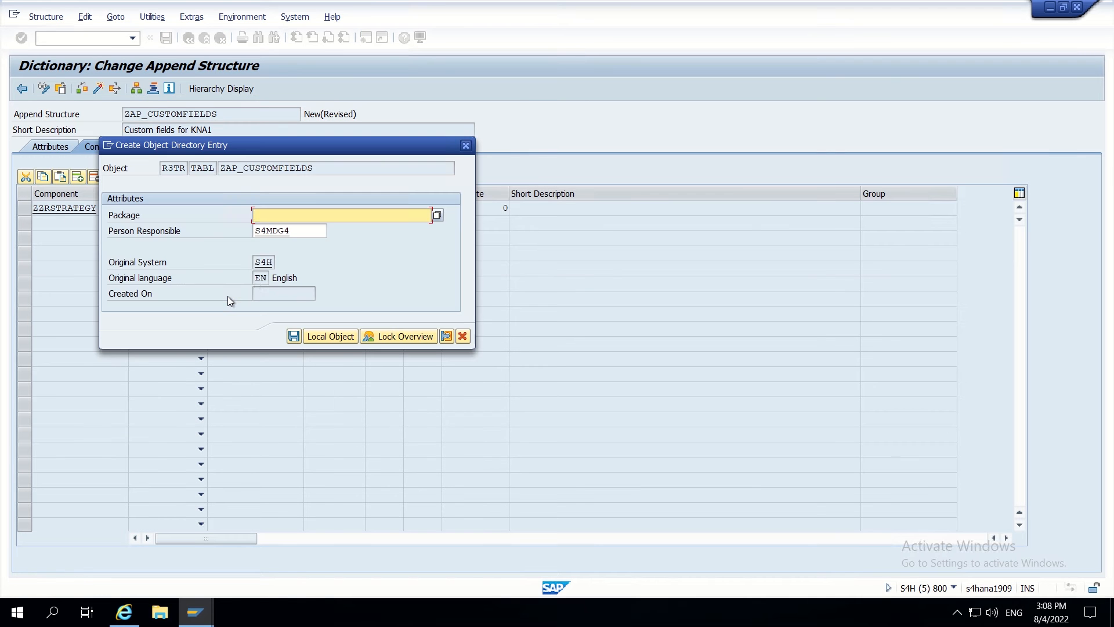
left_click(313, 337)
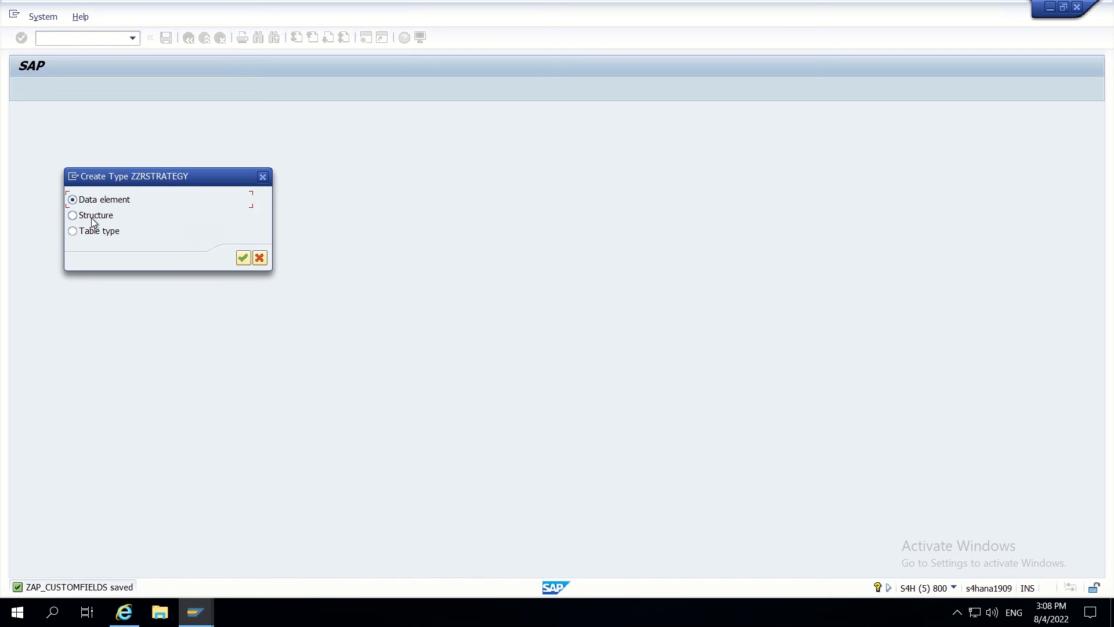
- Define data element ZZRSTRATEGY as 'Routing strategy', built-in CHAR 20, saved as local object
left_click(243, 259)
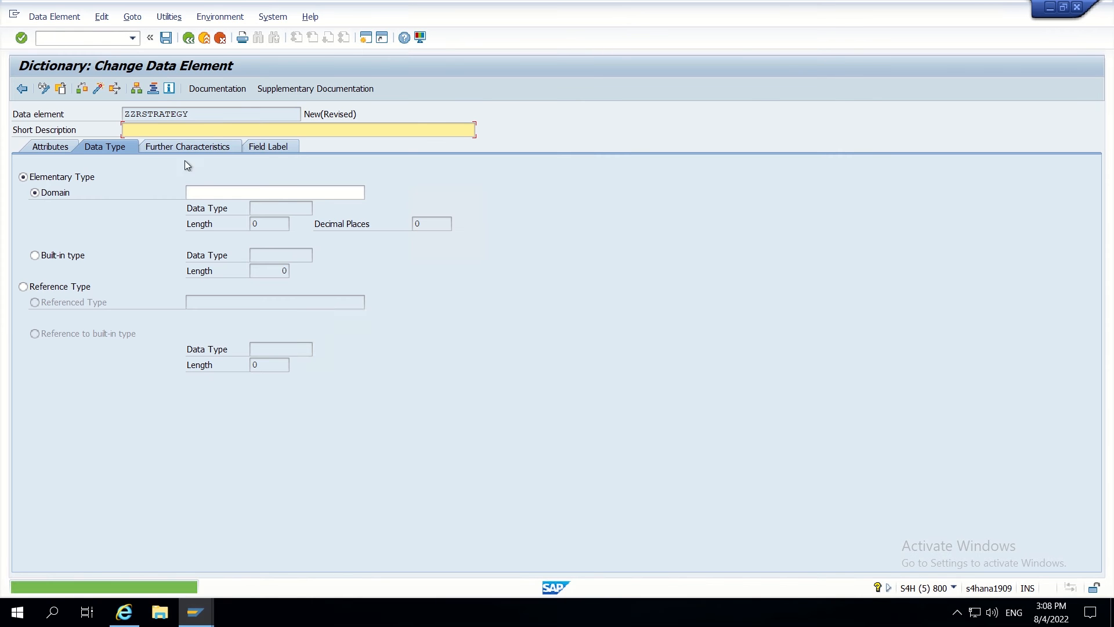
type("R")
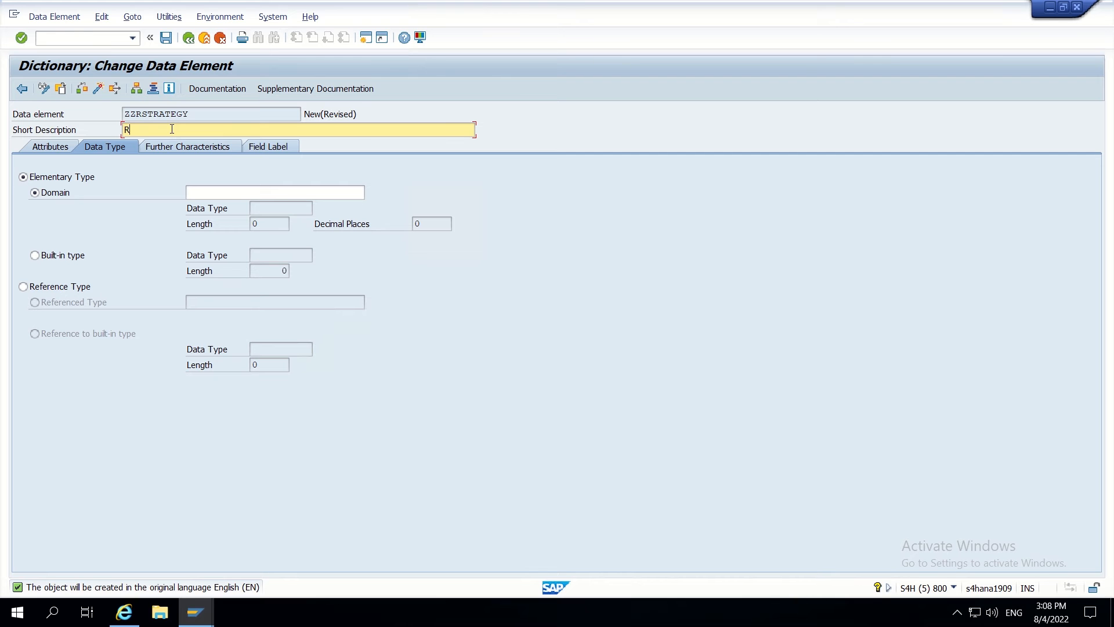
type("outing strategy")
left_click(206, 193)
left_click(58, 256)
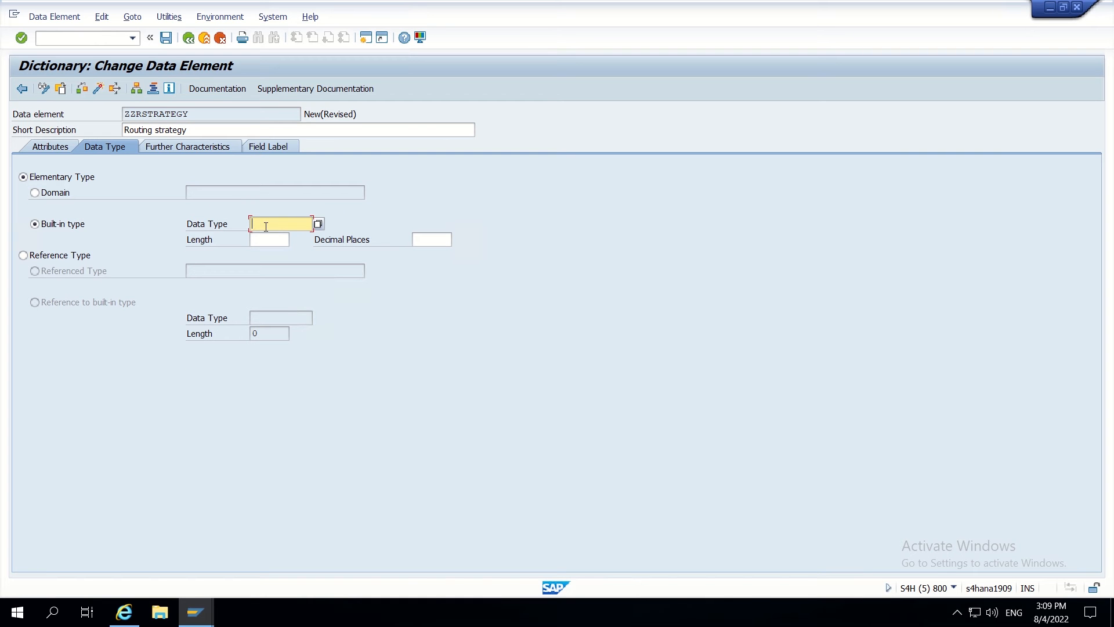
type("CHAR")
left_click(264, 240)
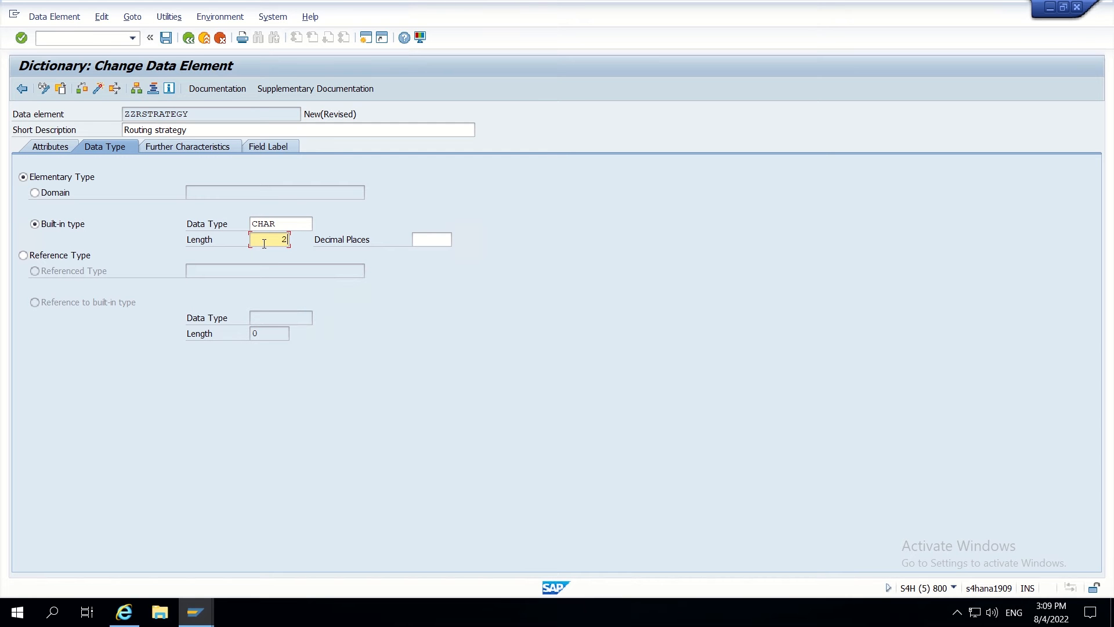
key("Return")
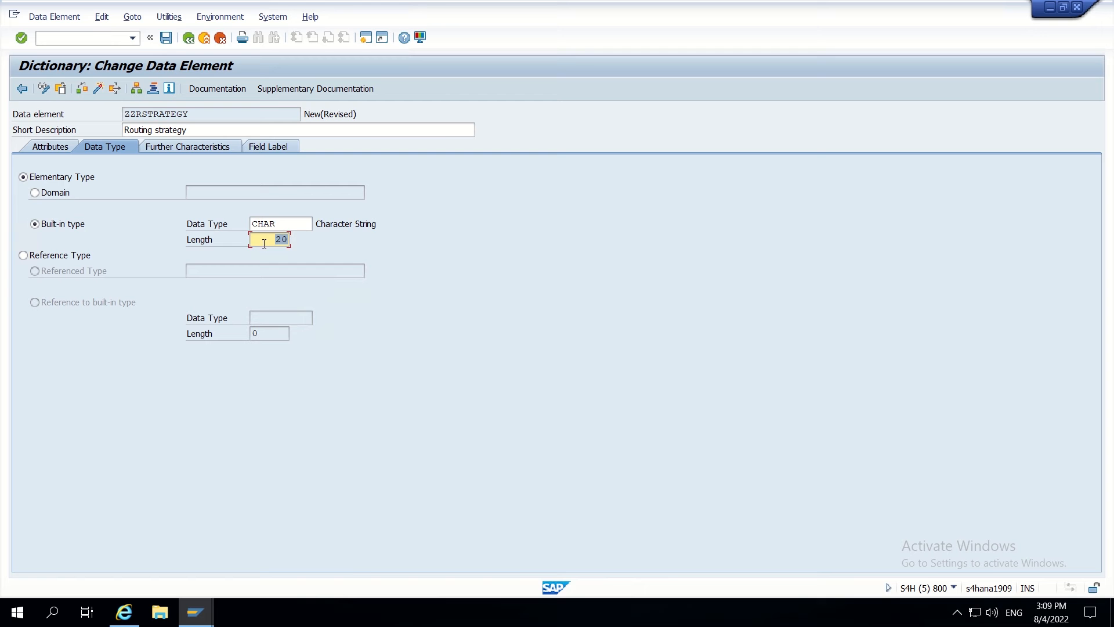
left_click(167, 38)
left_click(329, 403)
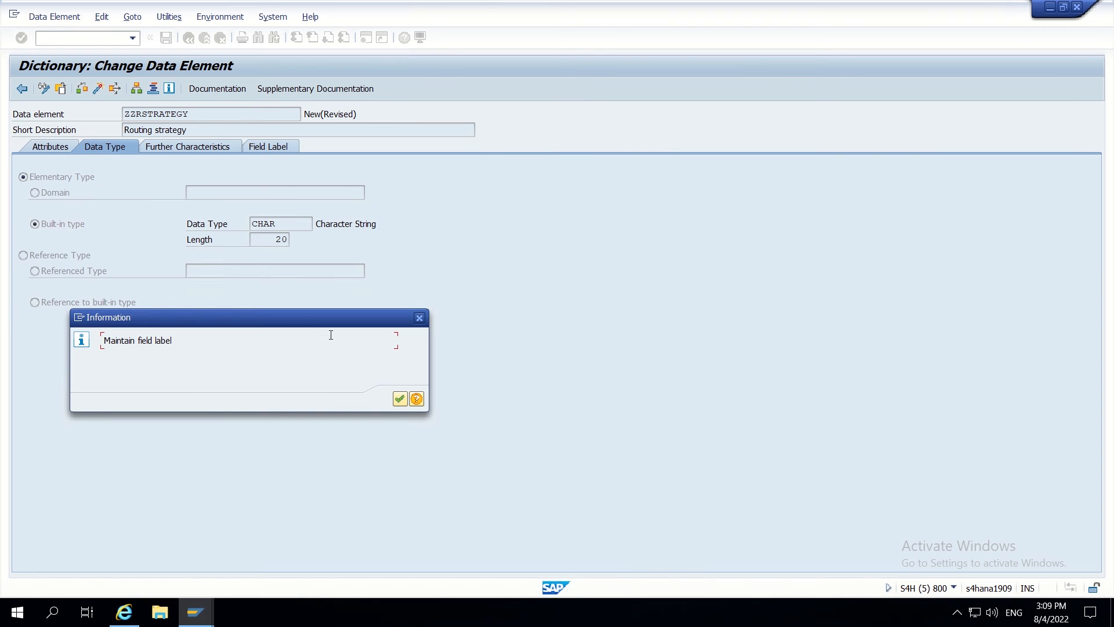
left_click(404, 400)
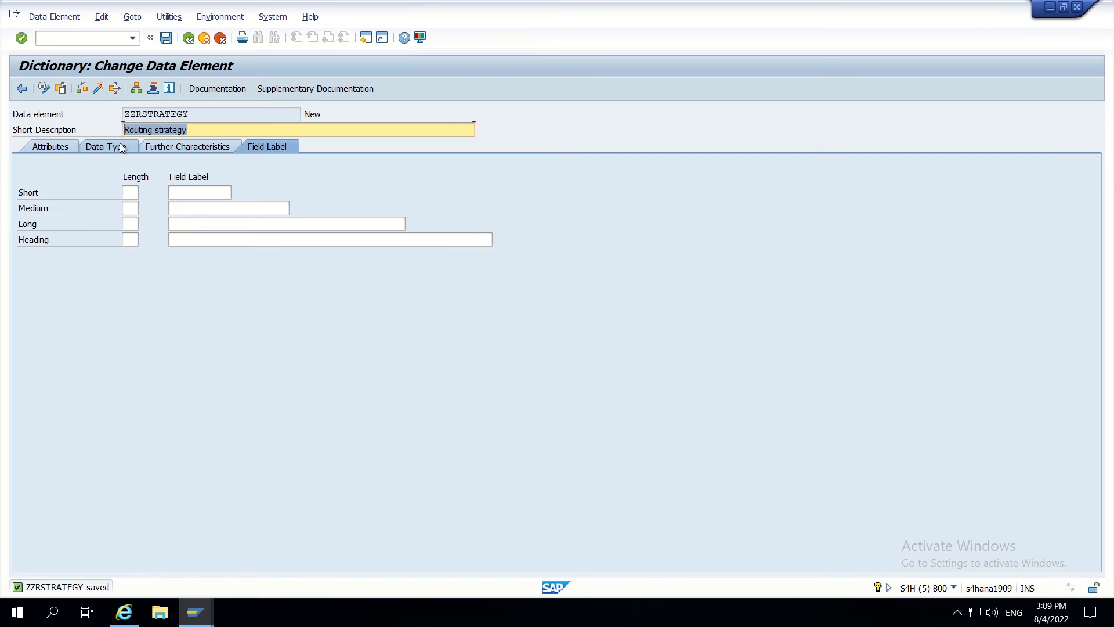
- Fill all four field labels with 'Routing strategy', then save and activate ZZRSTRATEGY
key("ctrl+c")
left_click(185, 194)
key("ctrl+v")
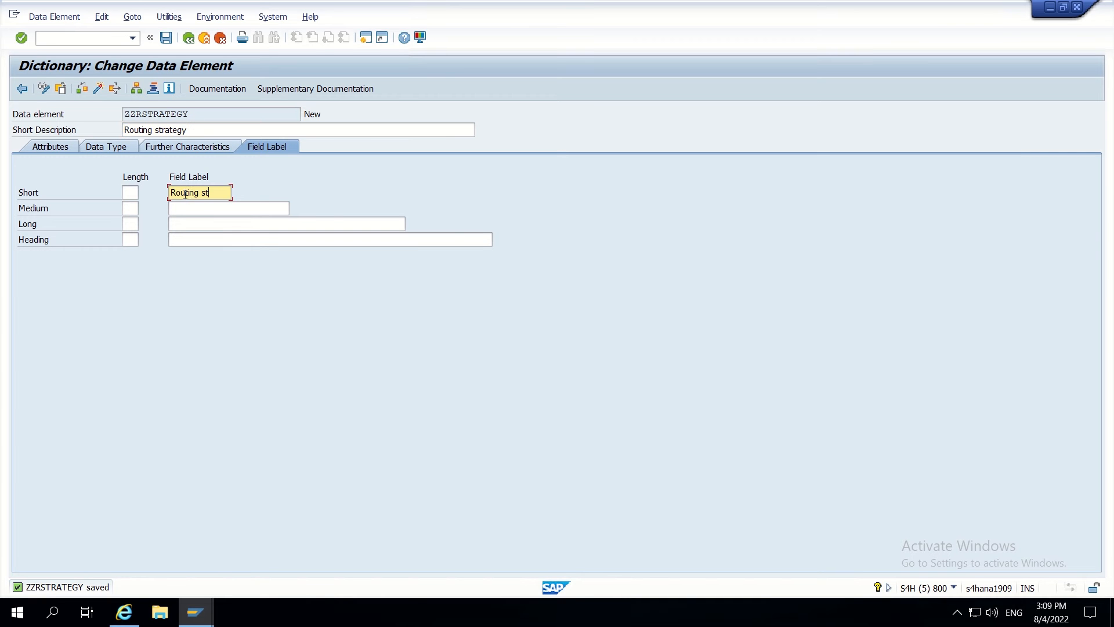
left_click(189, 210)
key("ctrl+v")
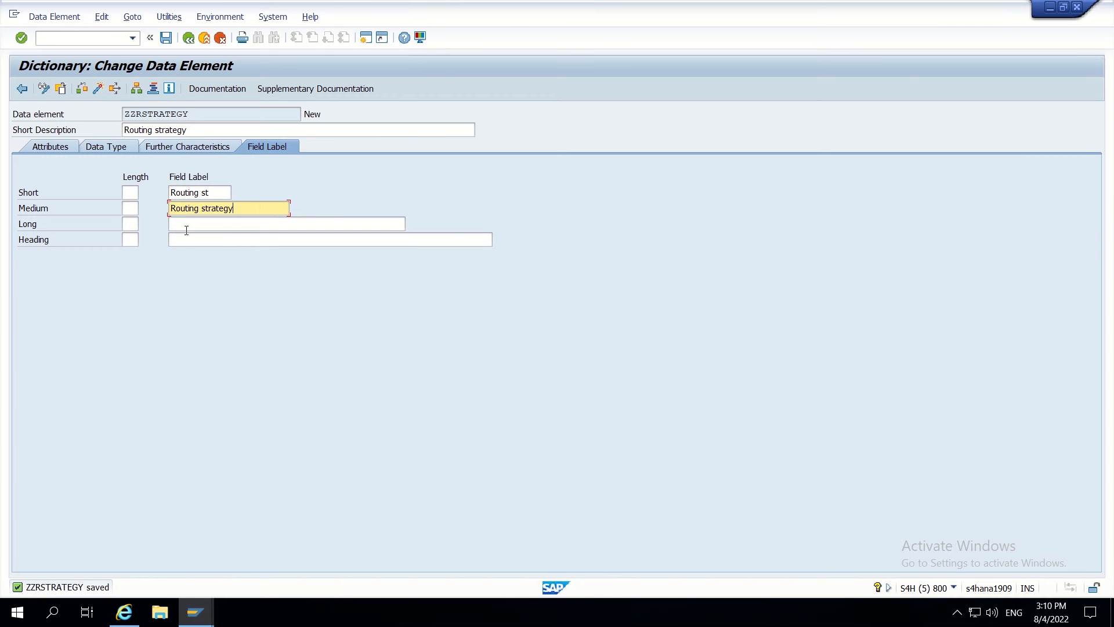
left_click(183, 225)
key("ctrl+v")
left_click(182, 237)
key("ctrl+v")
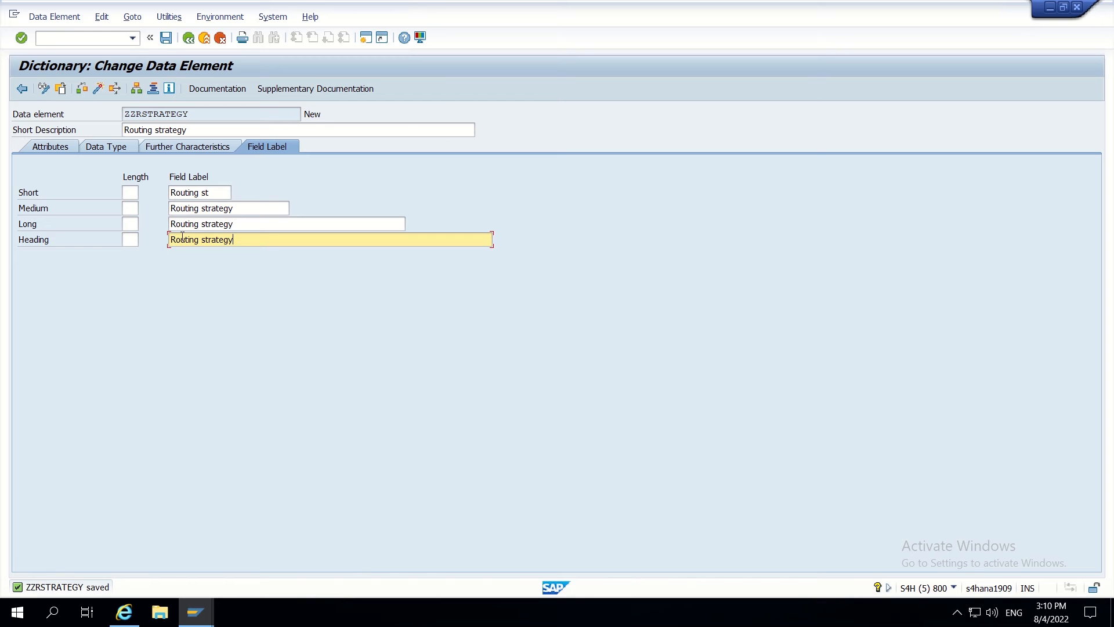
left_click(165, 38)
left_click(98, 88)
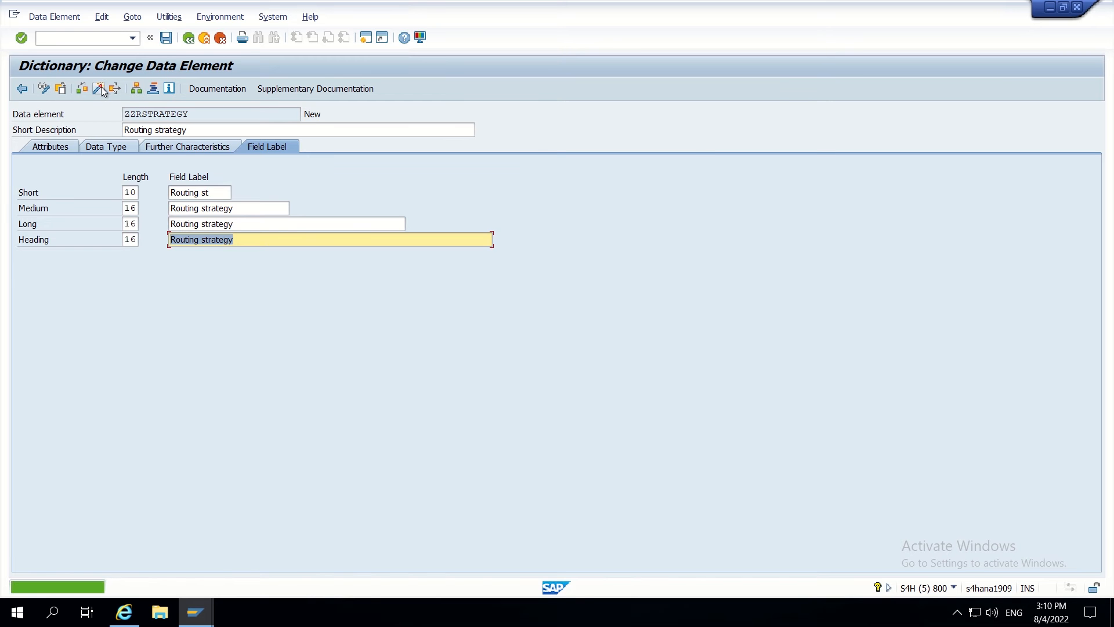
left_click(527, 526)
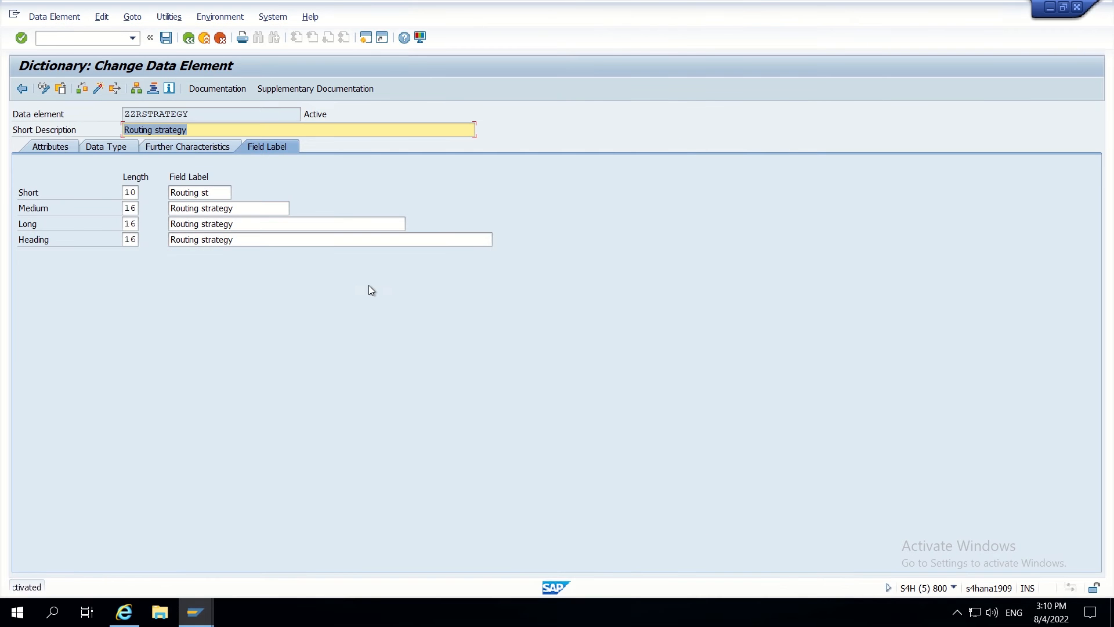
- Save ZAP_CUSTOMFIELDS with ZZRSTRATEGY CHAR 20, then return to INCL_EEW_KNA1 and close the appends list
left_click(188, 37)
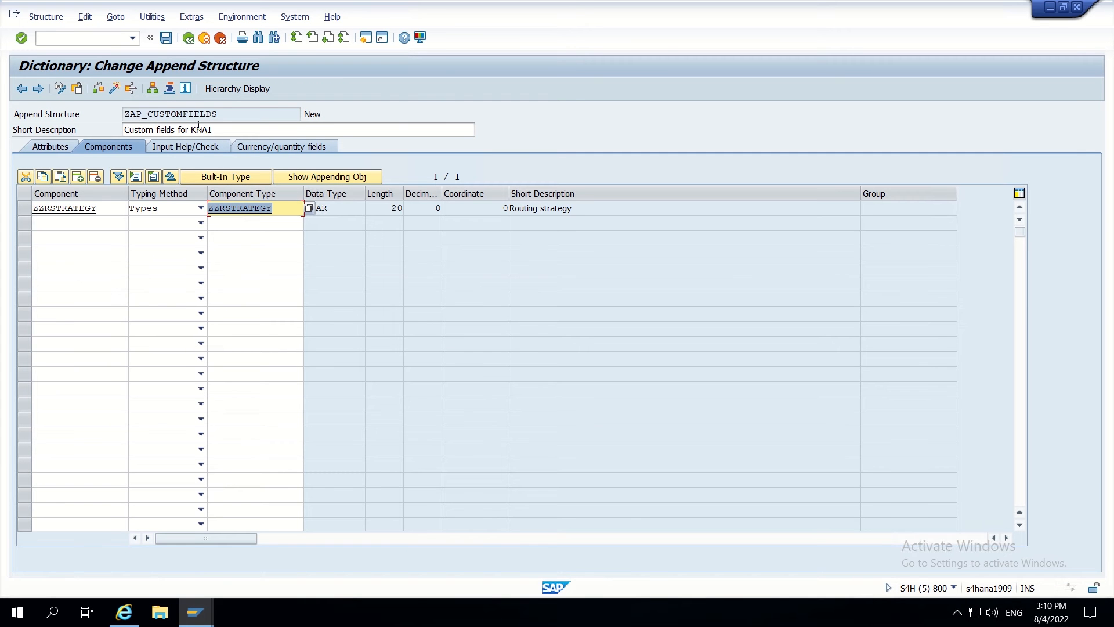
left_click_drag(242, 112, 118, 107)
left_click(152, 17)
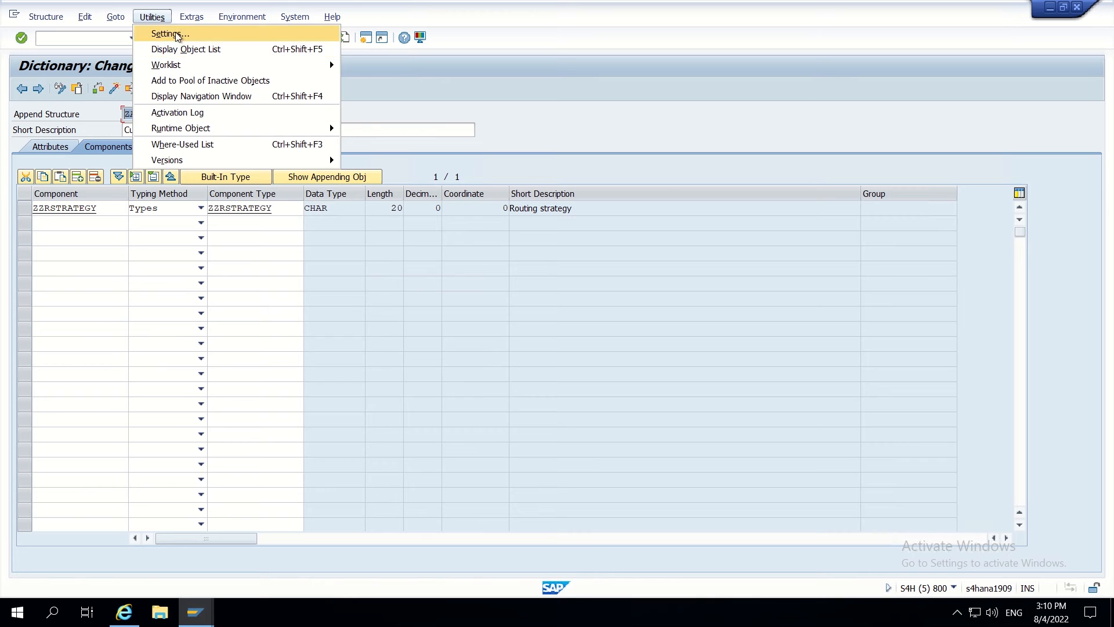
left_click(280, 210)
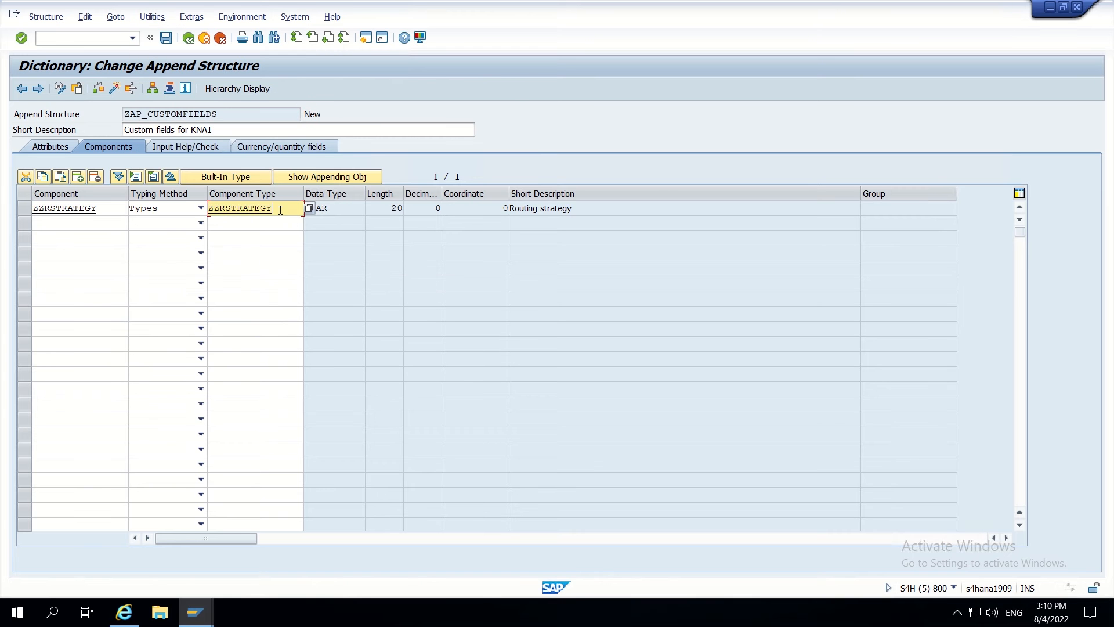
key("ctrl+s")
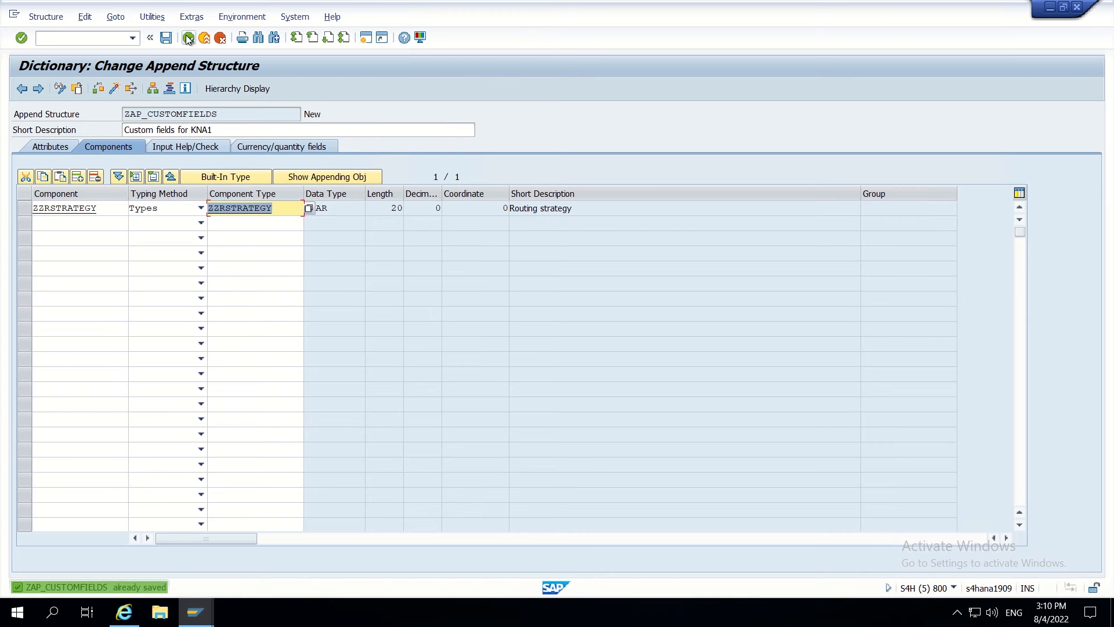
left_click(188, 39)
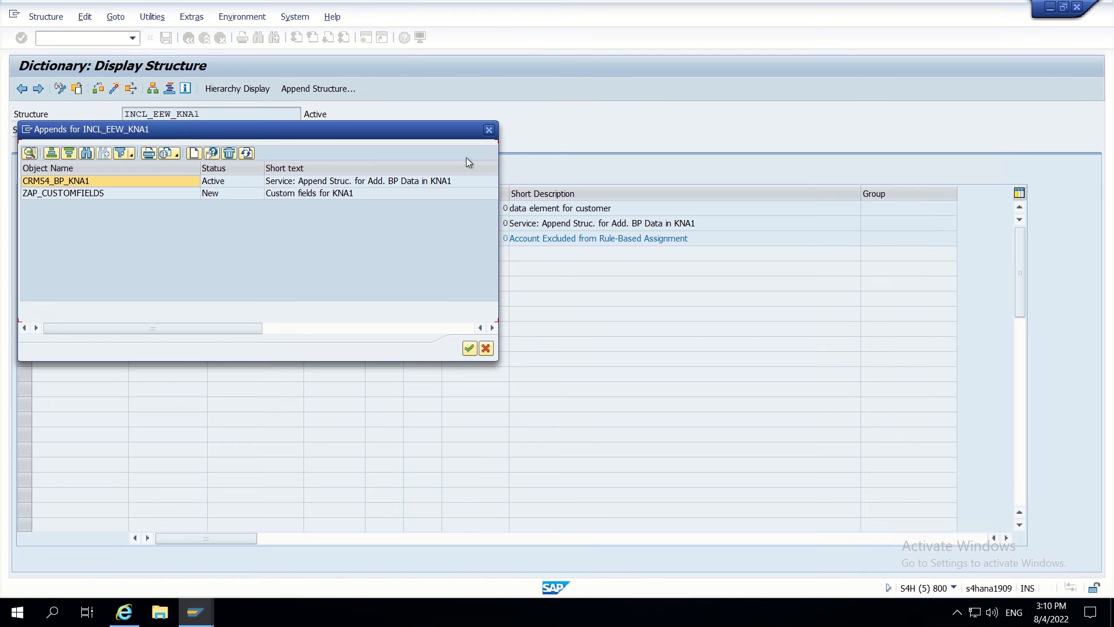
left_click(489, 131)
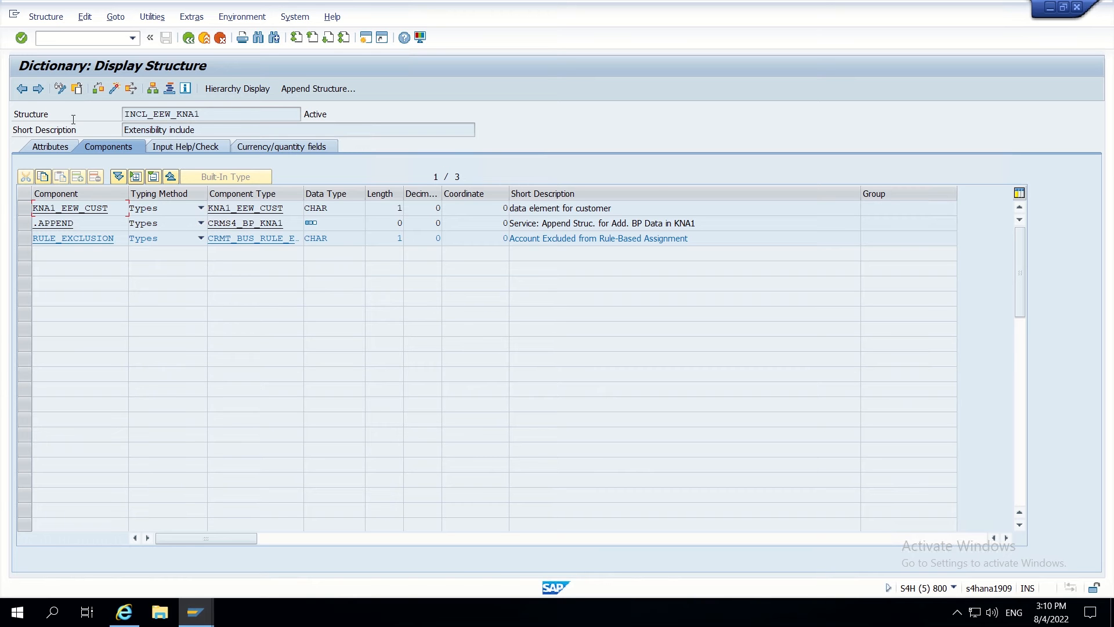
- View INCL_EEW_KNA1's enhancement category, then open ZAP_CUSTOMFIELDS in change mode
left_click(192, 17)
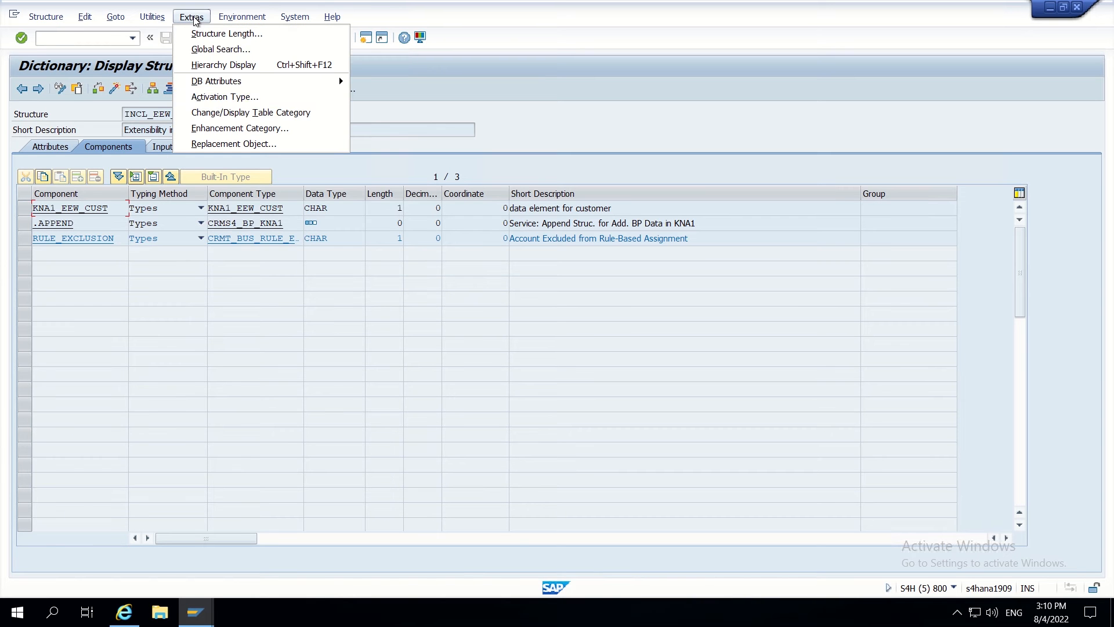
left_click(225, 131)
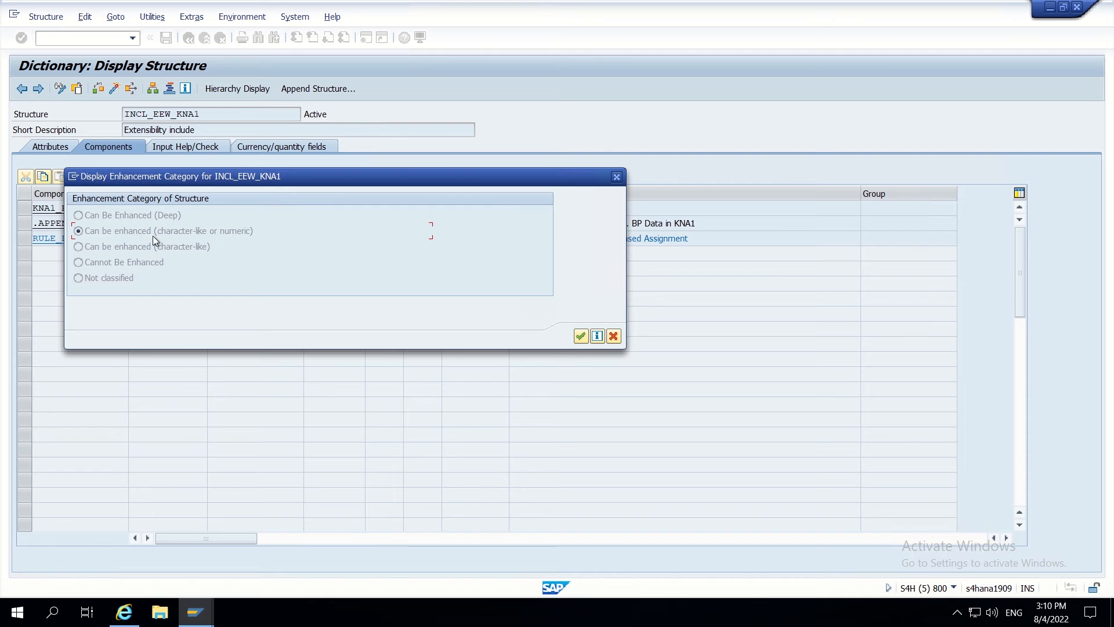
left_click(617, 178)
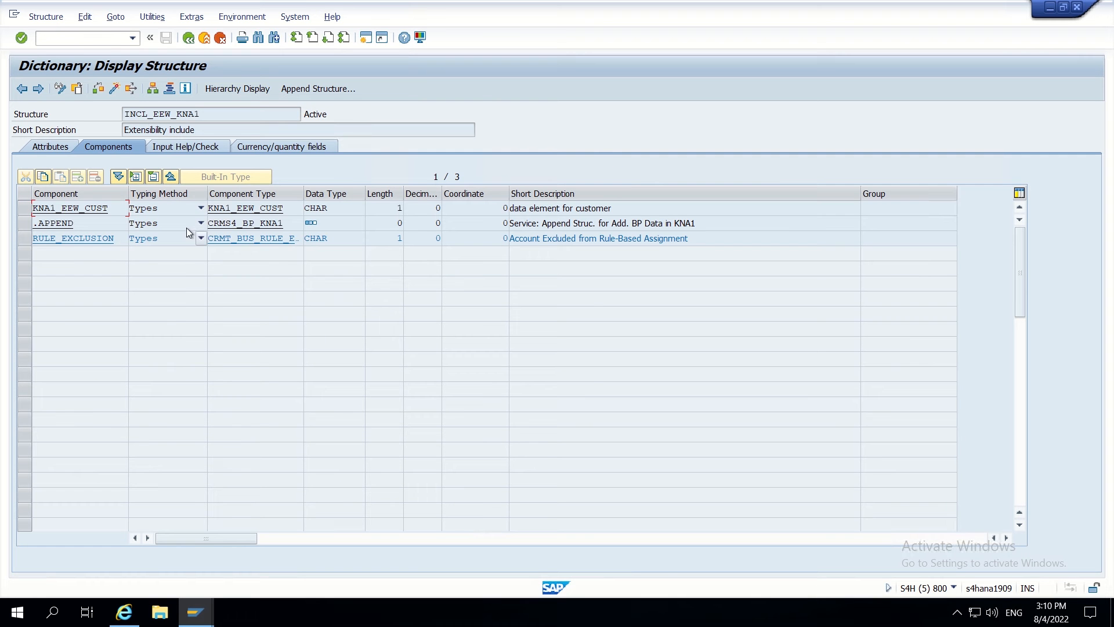
left_click(38, 89)
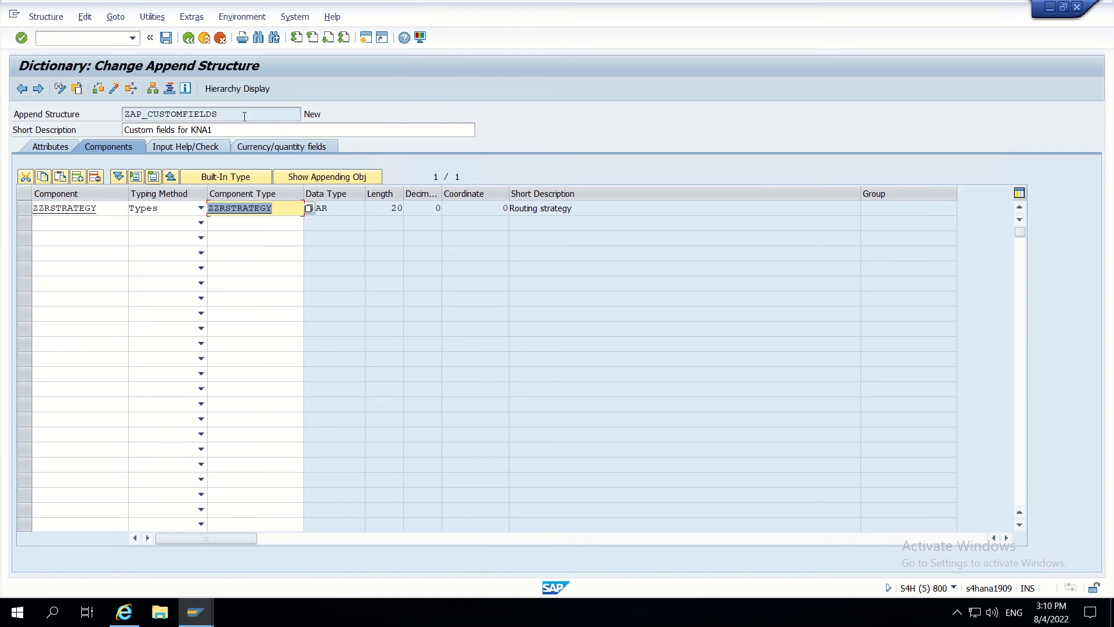
- Set ZAP_CUSTOMFIELDS' enhancement category to enhanceable, character-like or numeric
left_click(152, 17)
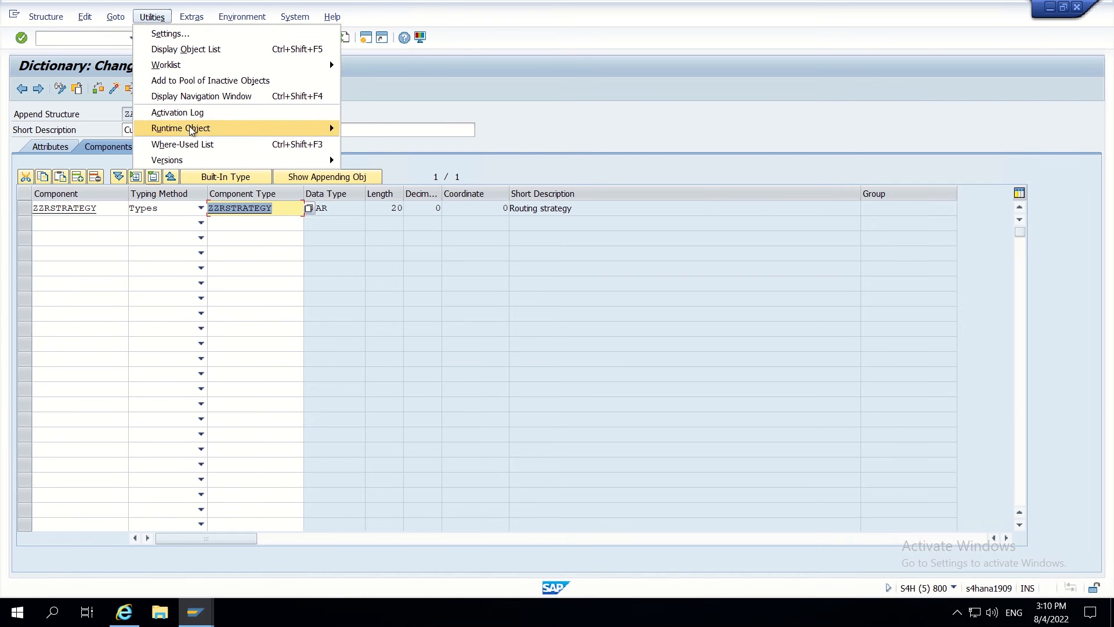
mouse_move(194, 130)
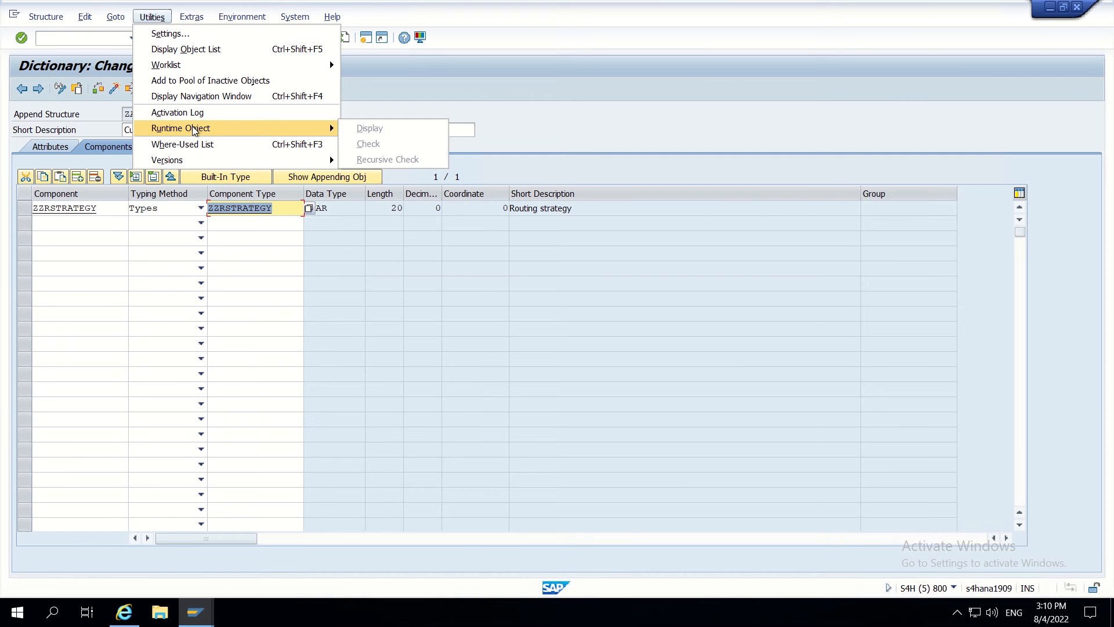
mouse_move(191, 17)
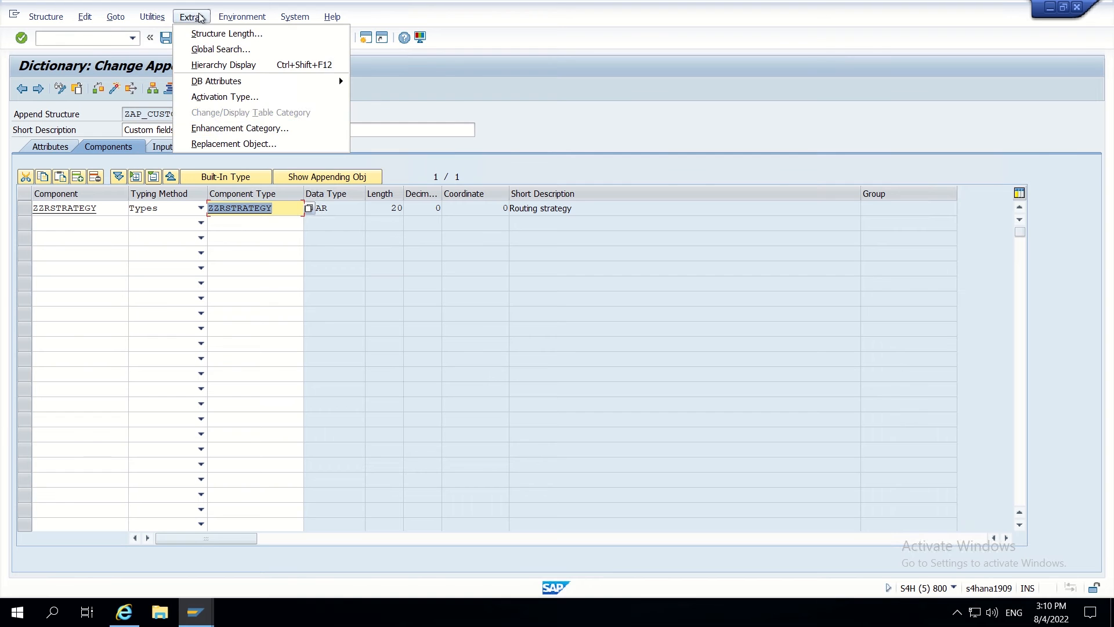
left_click(238, 128)
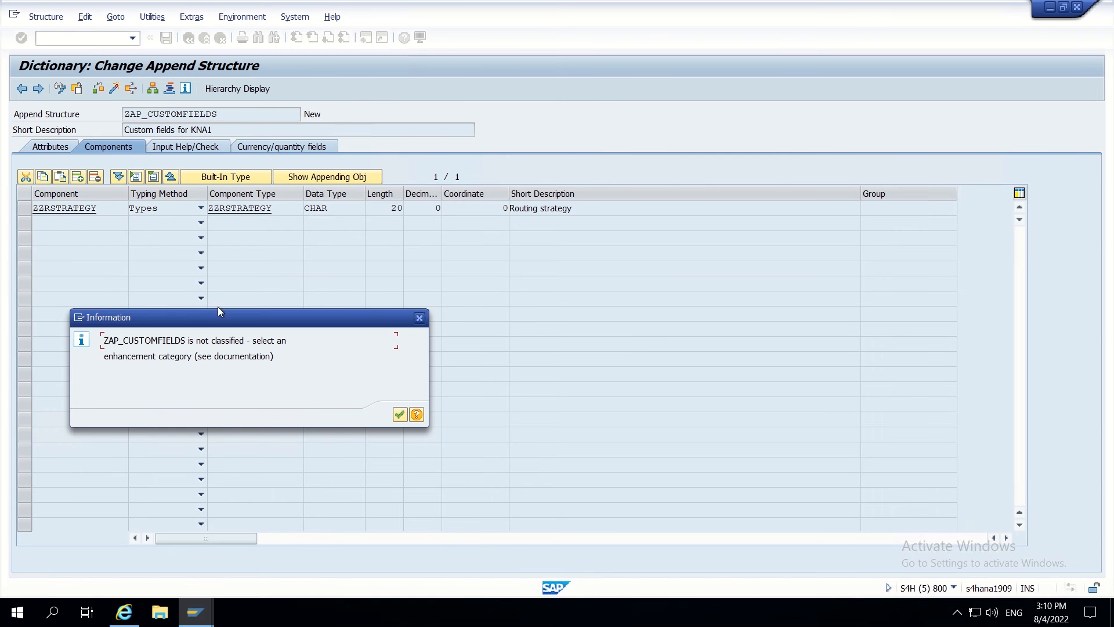
left_click(399, 414)
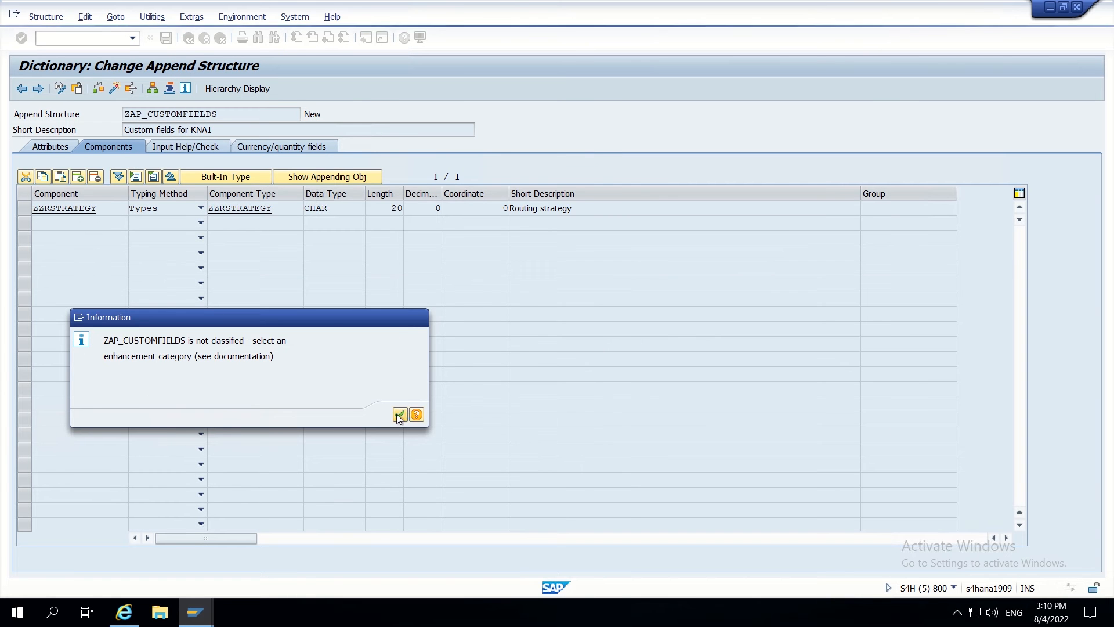
left_click(99, 232)
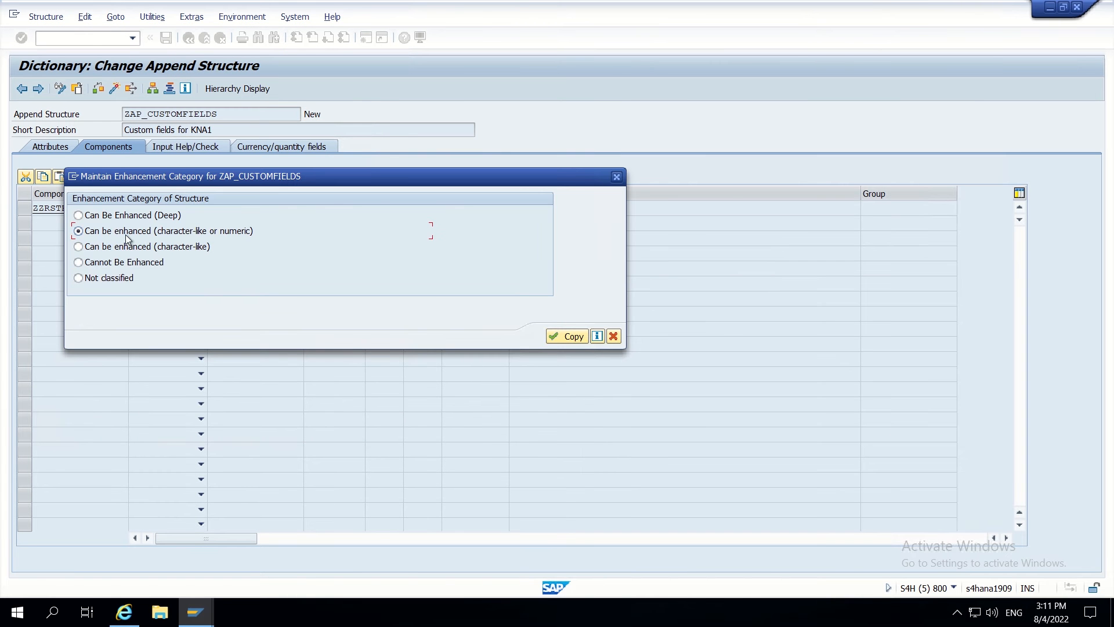
left_click(558, 340)
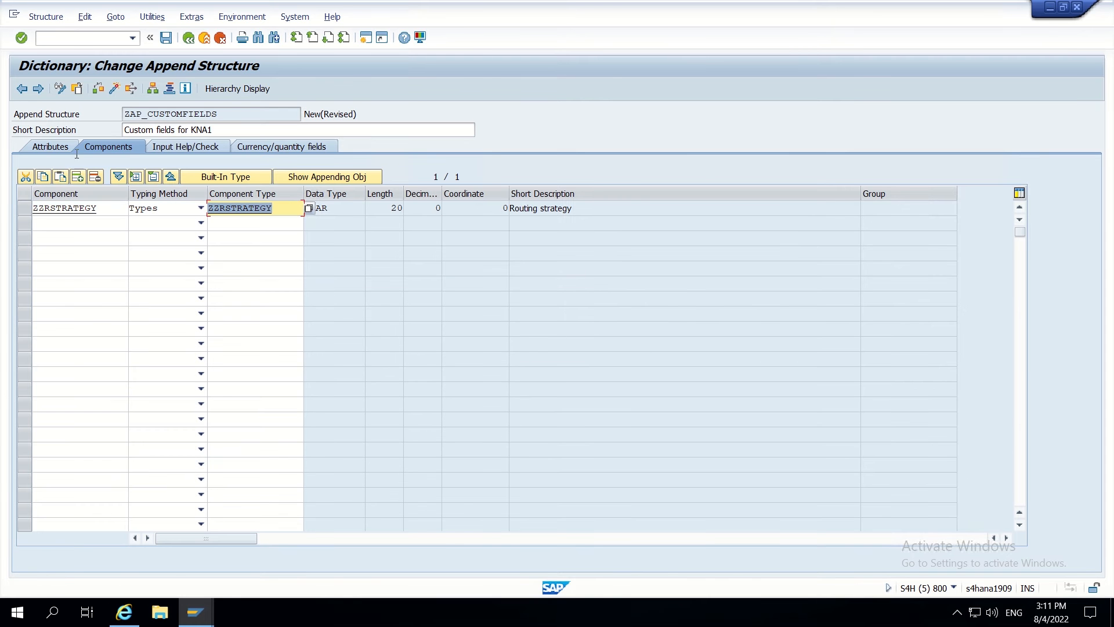
- Save and activate ZAP_CUSTOMFIELDS, declining to view the activation log
left_click(166, 37)
left_click(114, 92)
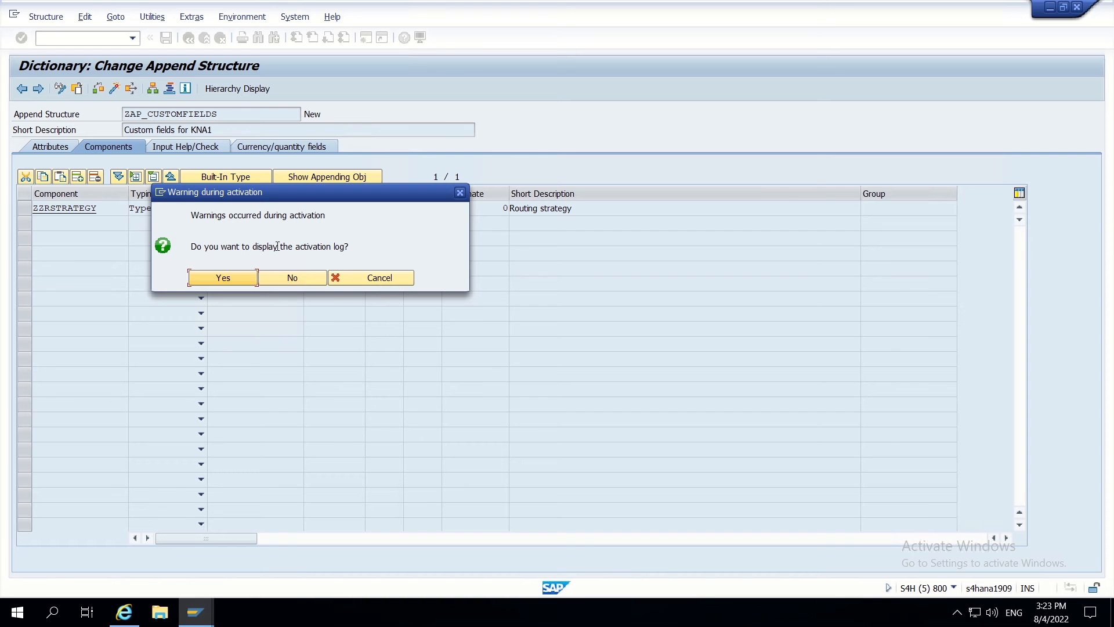
left_click(284, 273)
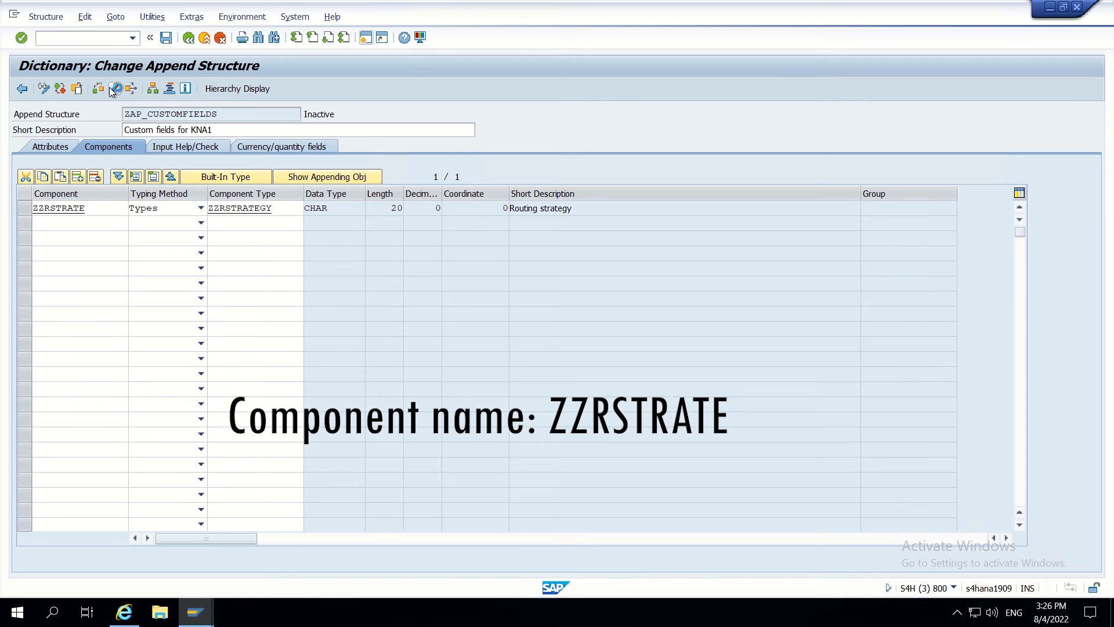
- Activate ZAP_CUSTOMFIELDS with component ZZRSTRATE and start a new SAP Easy Access session
left_click(116, 88)
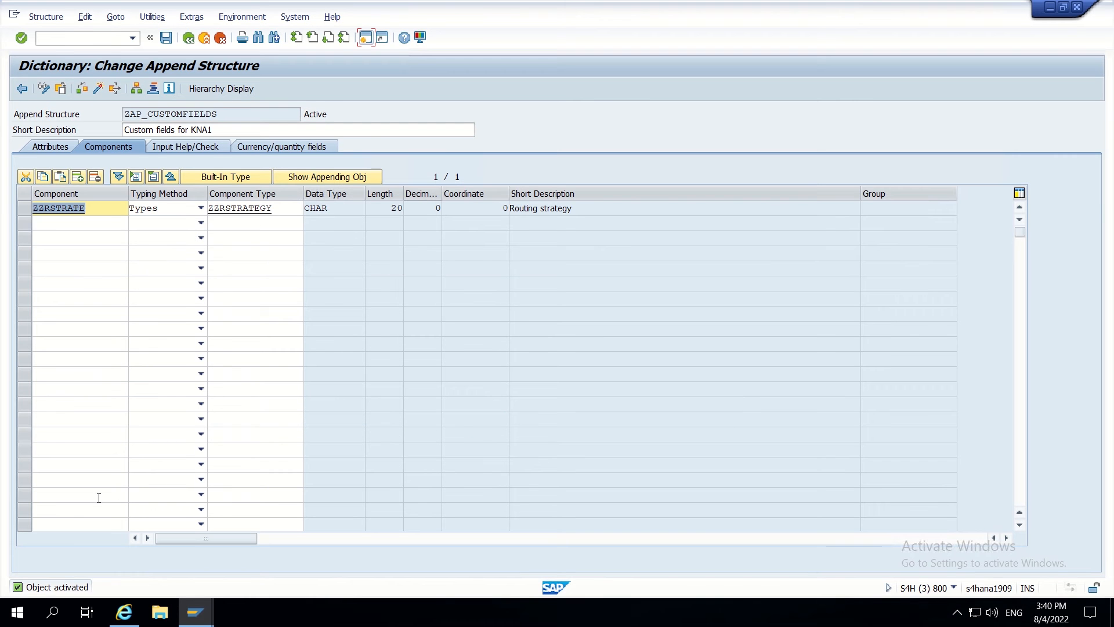
left_click(97, 206)
left_click_drag(101, 206, 33, 210)
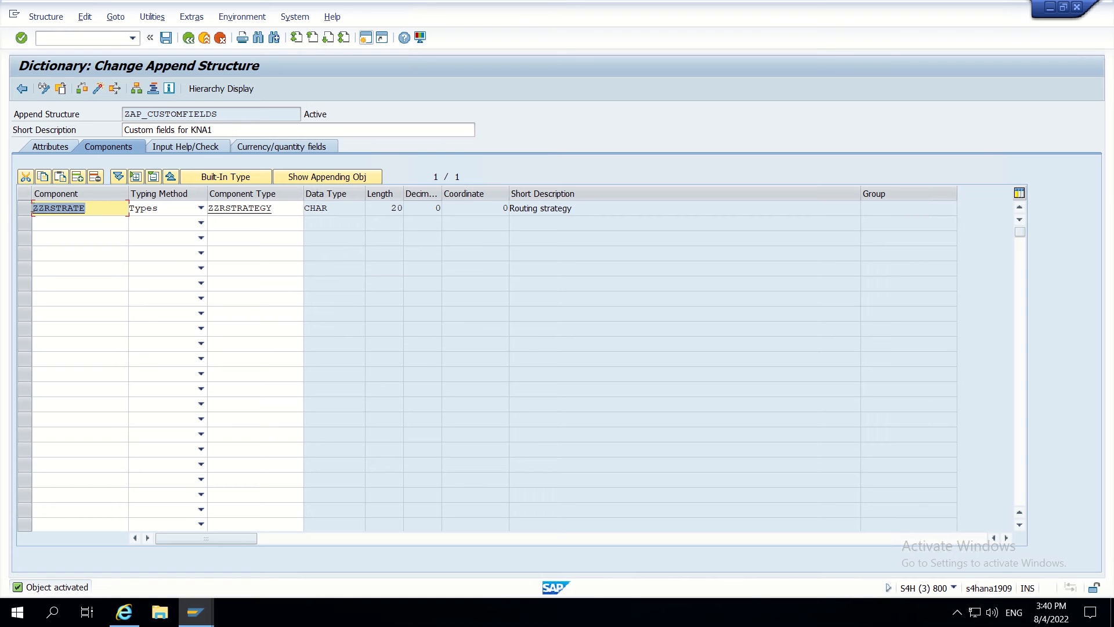
left_click(33, 208)
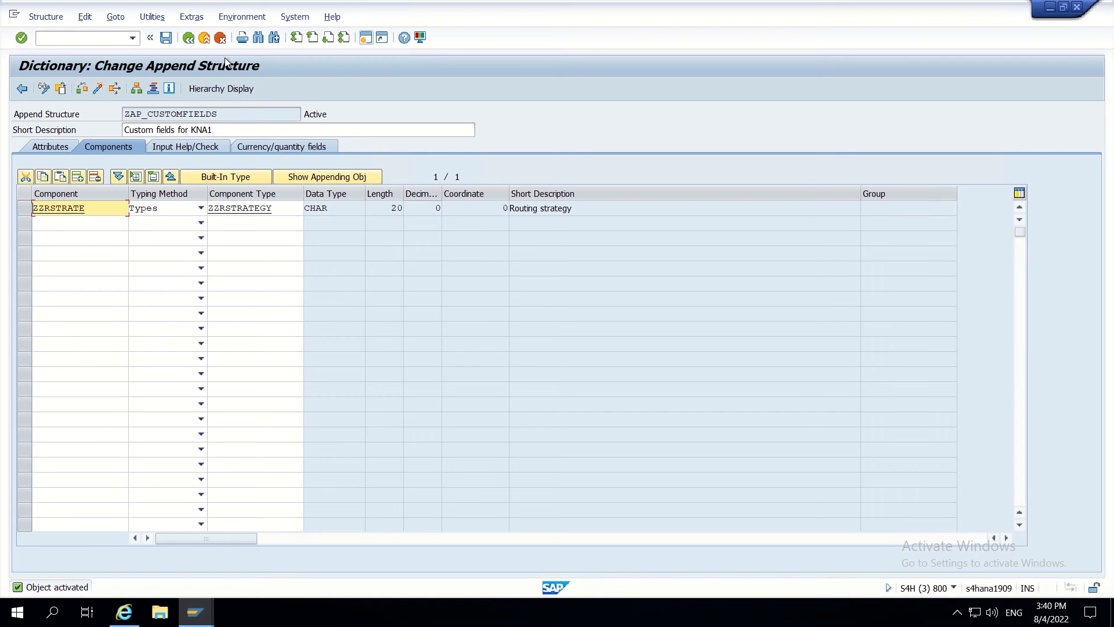
left_click(366, 38)
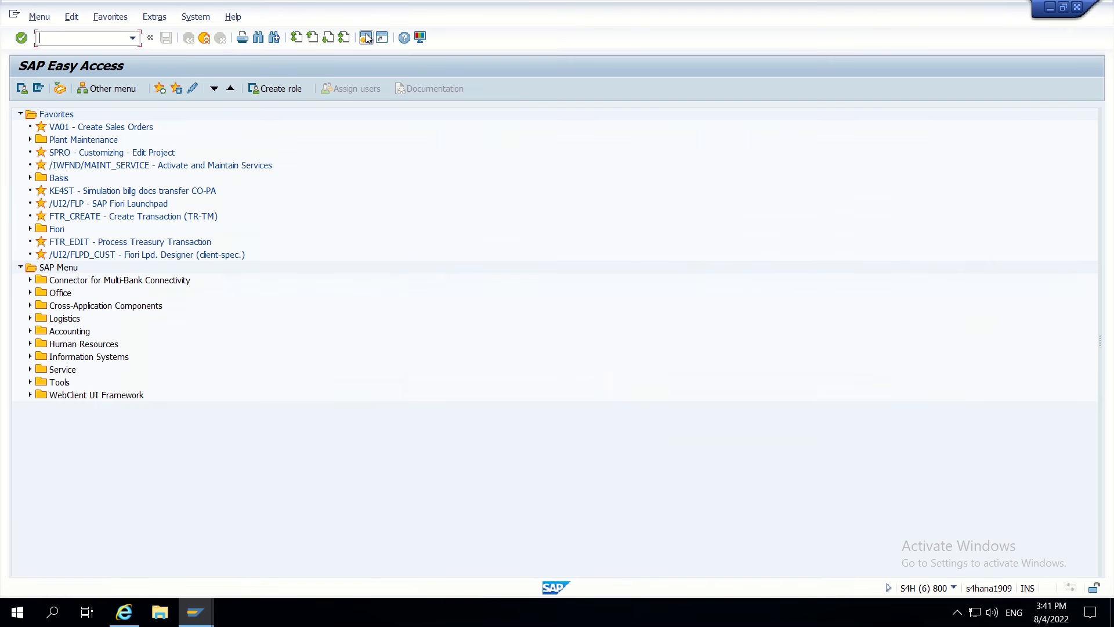
key("alt+Tab")
left_click_drag(227, 115, 102, 118)
left_click(190, 39)
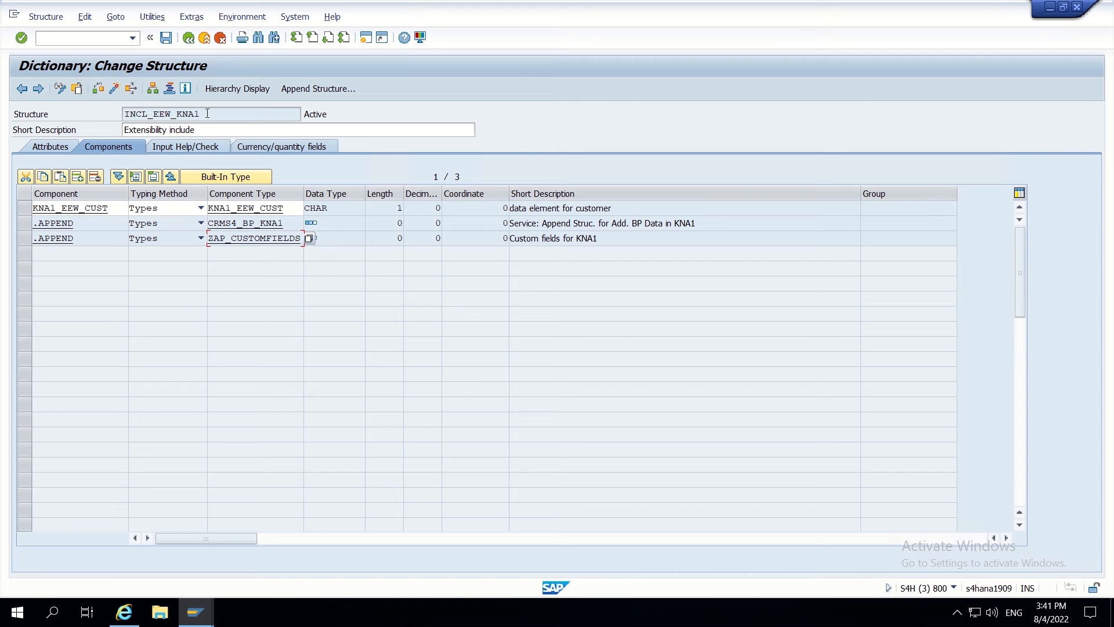
left_click_drag(212, 114, 108, 118)
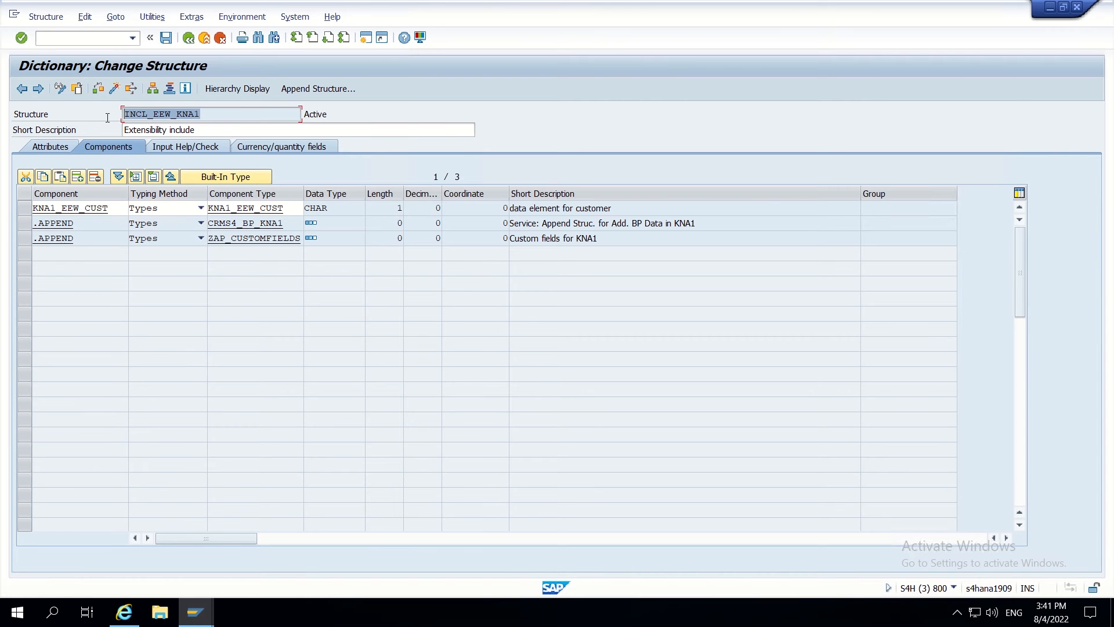
left_click(107, 118)
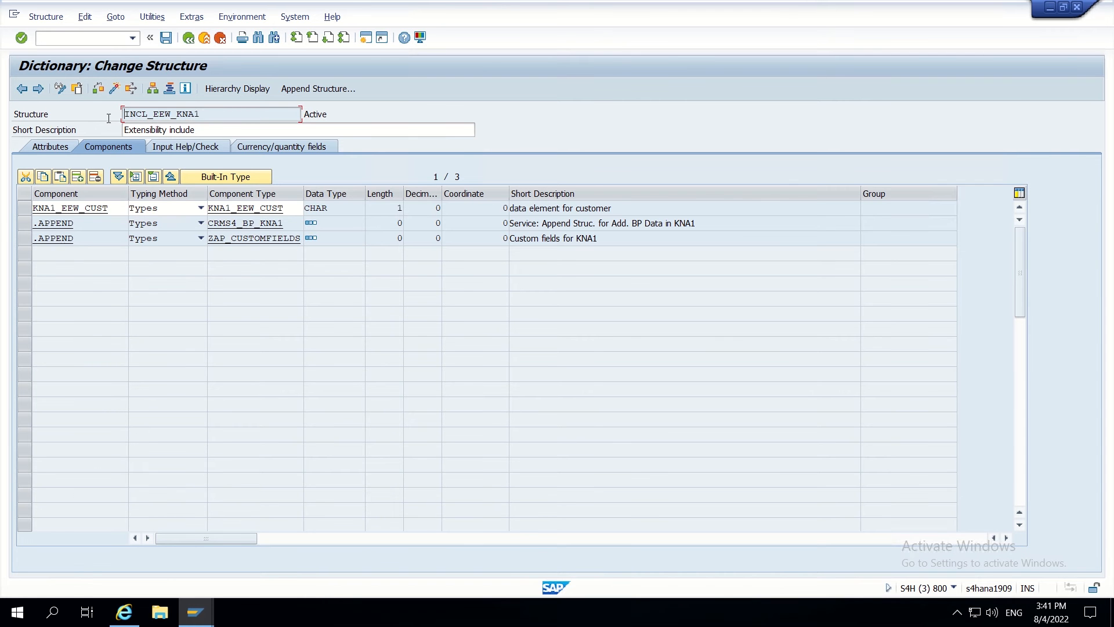
key("alt+Tab")
- In SE11, display structure INCL_EEW_KNA1_X and list its existing append structures
type("se11")
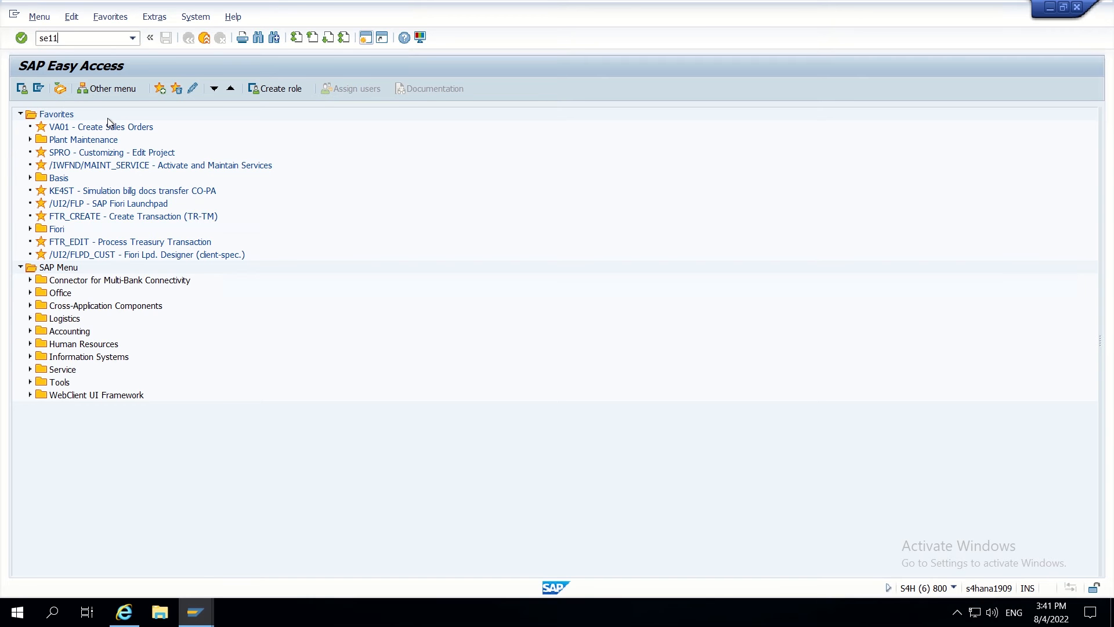
key("Return")
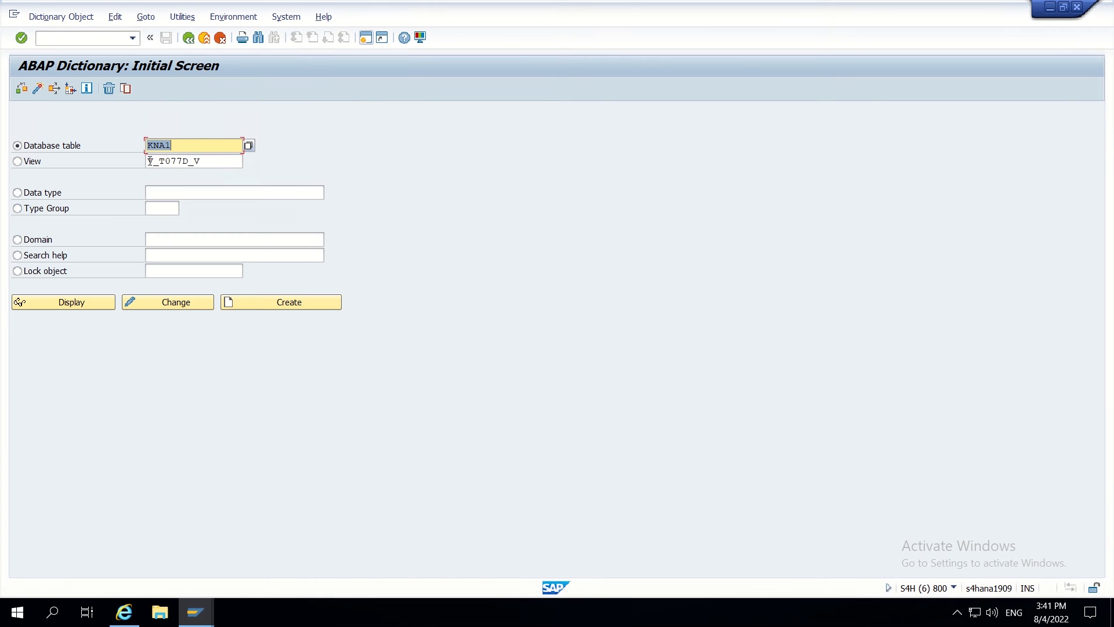
left_click(28, 196)
type("INCL_EEW_KNA1")
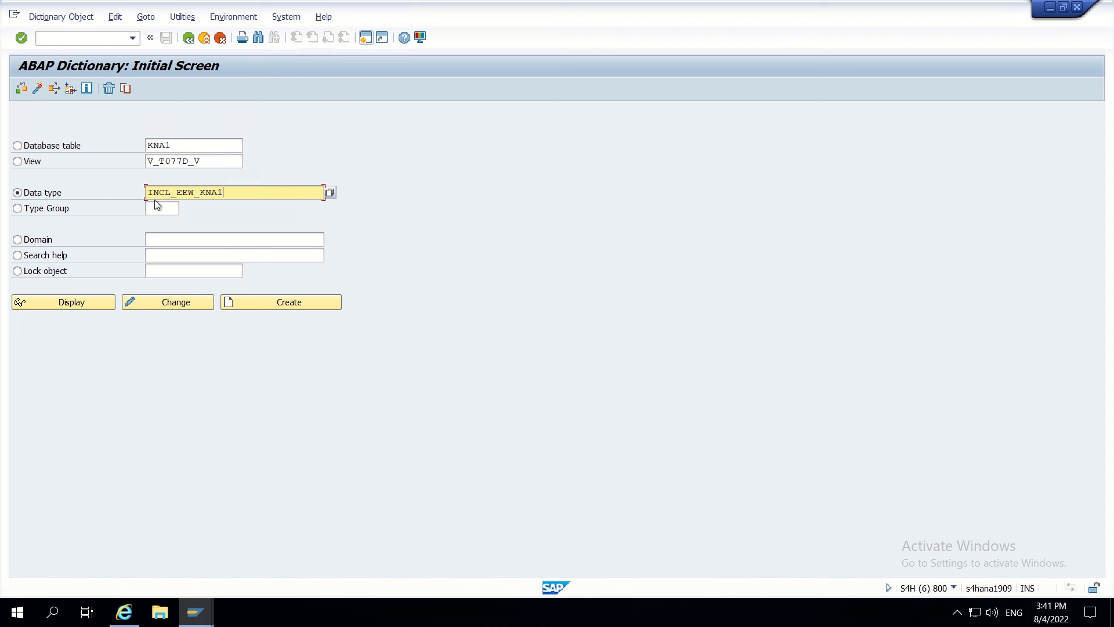
type("_X")
left_click(80, 304)
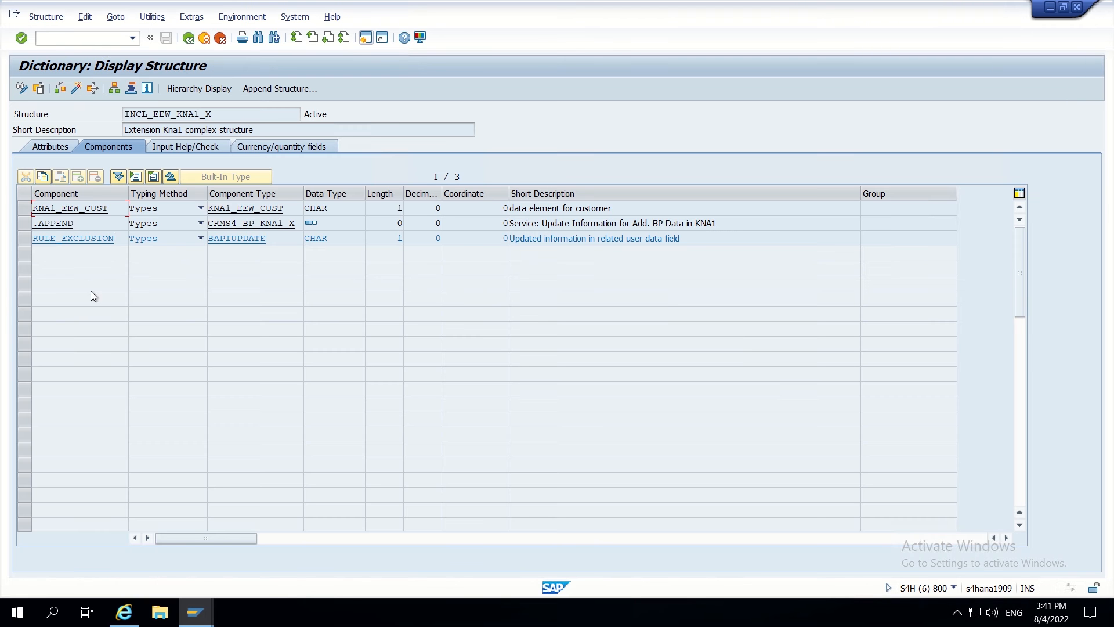
left_click(288, 88)
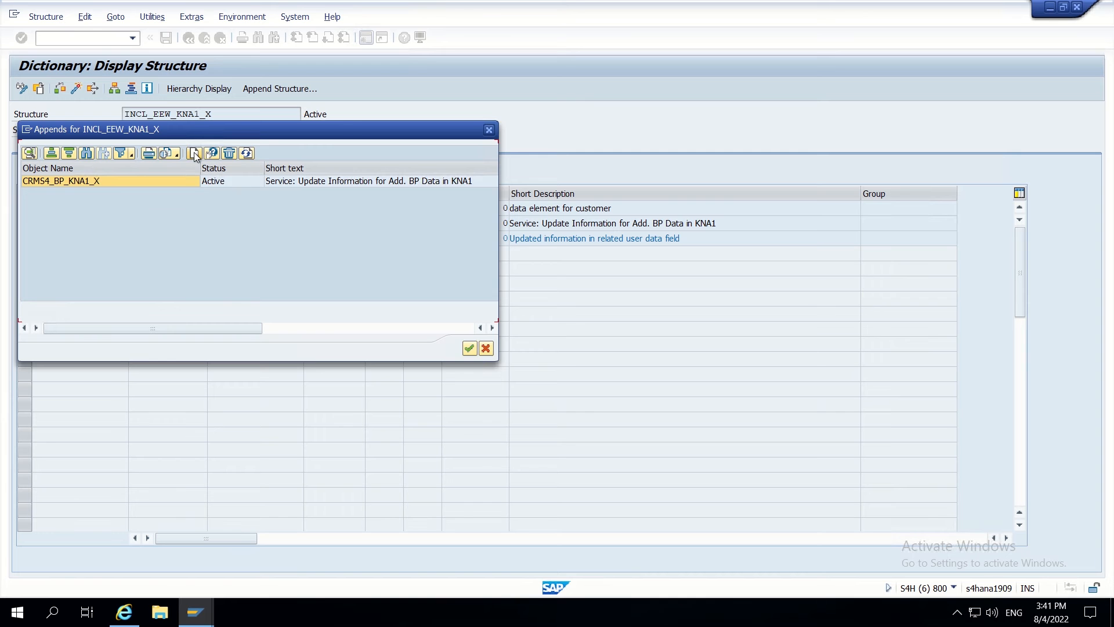
- Create the new append structure ZAP_CUSTOMFIELDS_X
left_click(194, 153)
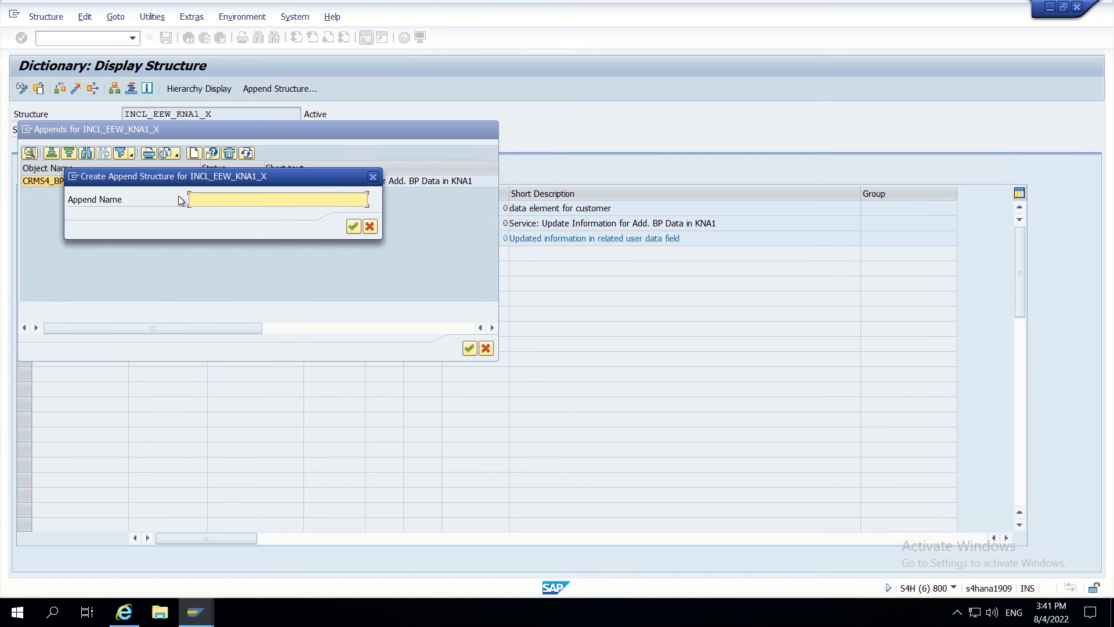
key("BackSpace")
left_click(225, 213)
type("_X")
left_click(353, 225)
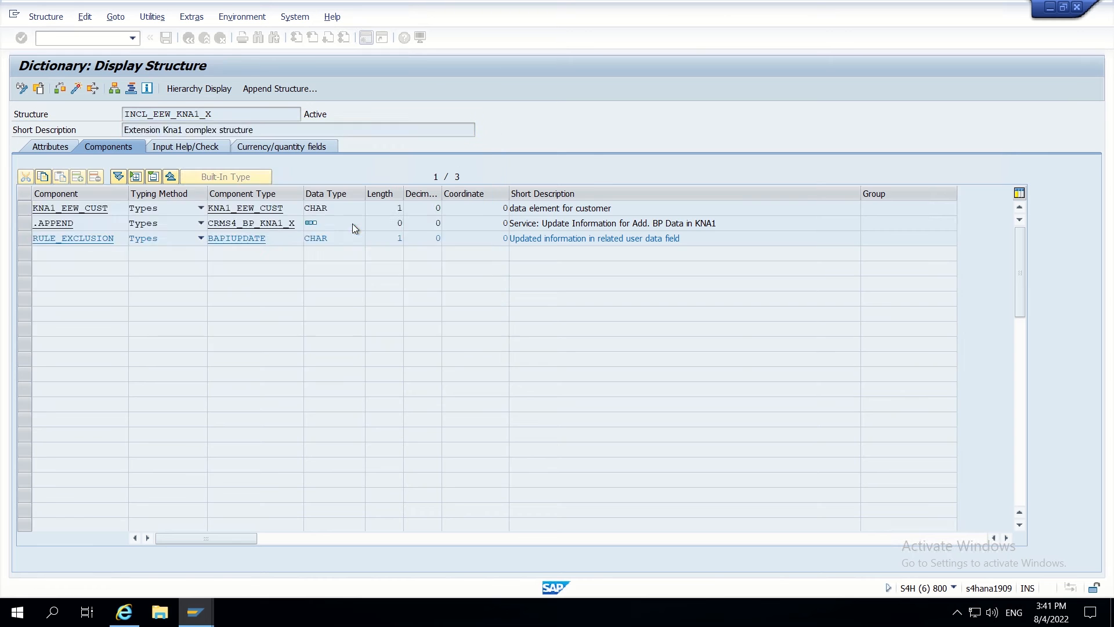
left_click(150, 130)
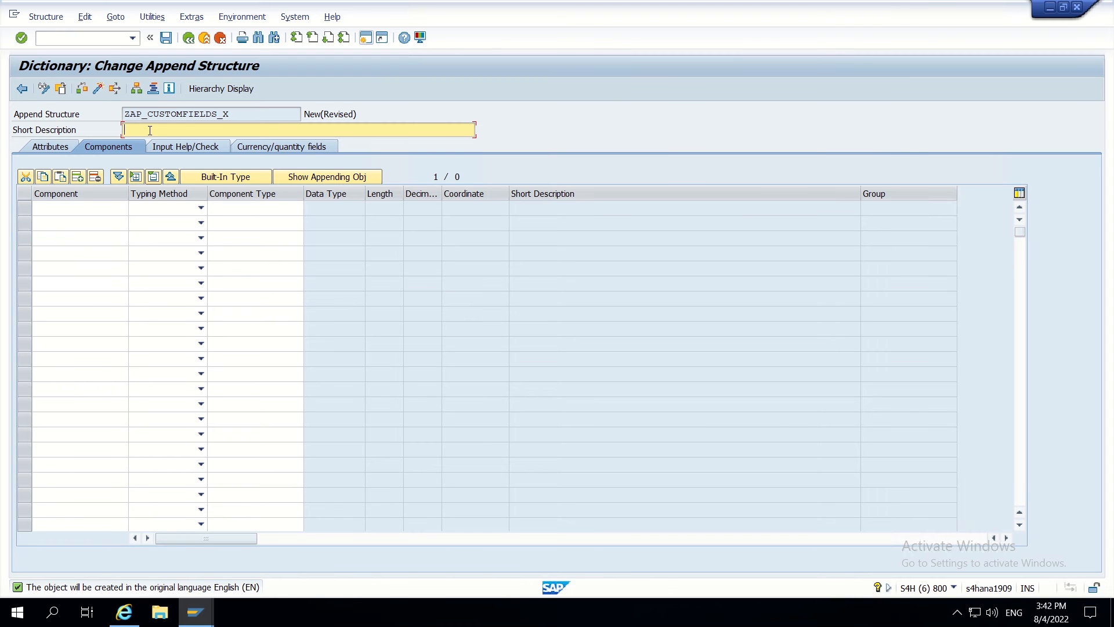
- Enter the short description 'Custom fields in KNA1 for change scenarios'
type("Custom fields in KKN")
key("BackSpace")
key("BackSpace")
key("BackSpace")
type("NA1 for change pointers")
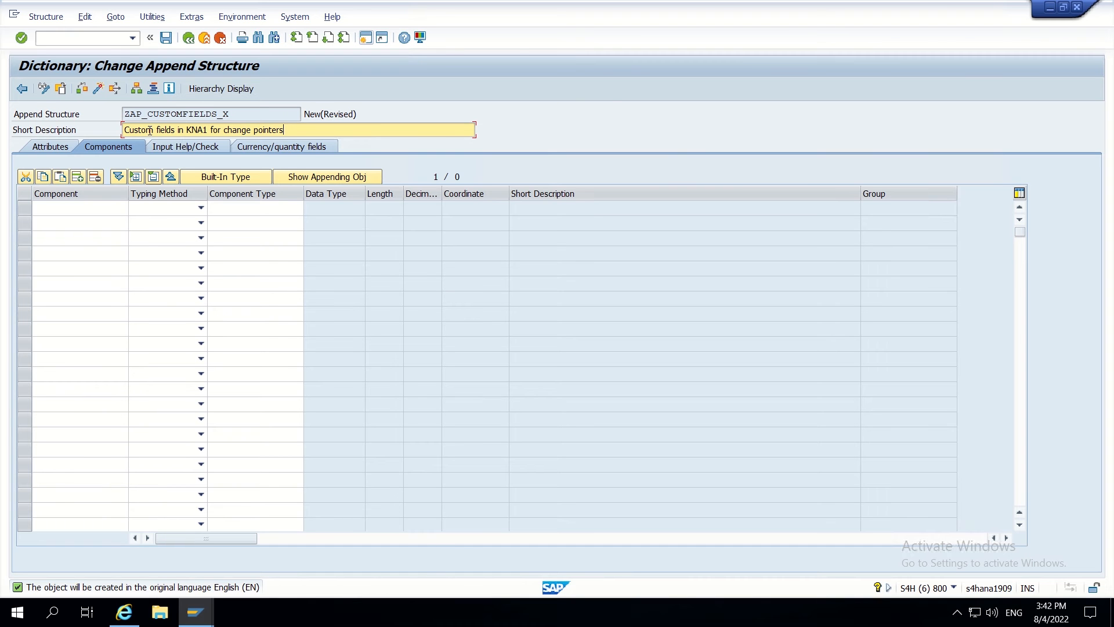
key("BackSpace")
key("BackSpace")
key("BackSpace")
key("BackSpace")
key("BackSpace")
type("scenar")
- Add component ZZRSTRATE with typing method Types and component type BAPIUPDATE, then save
left_click(53, 193)
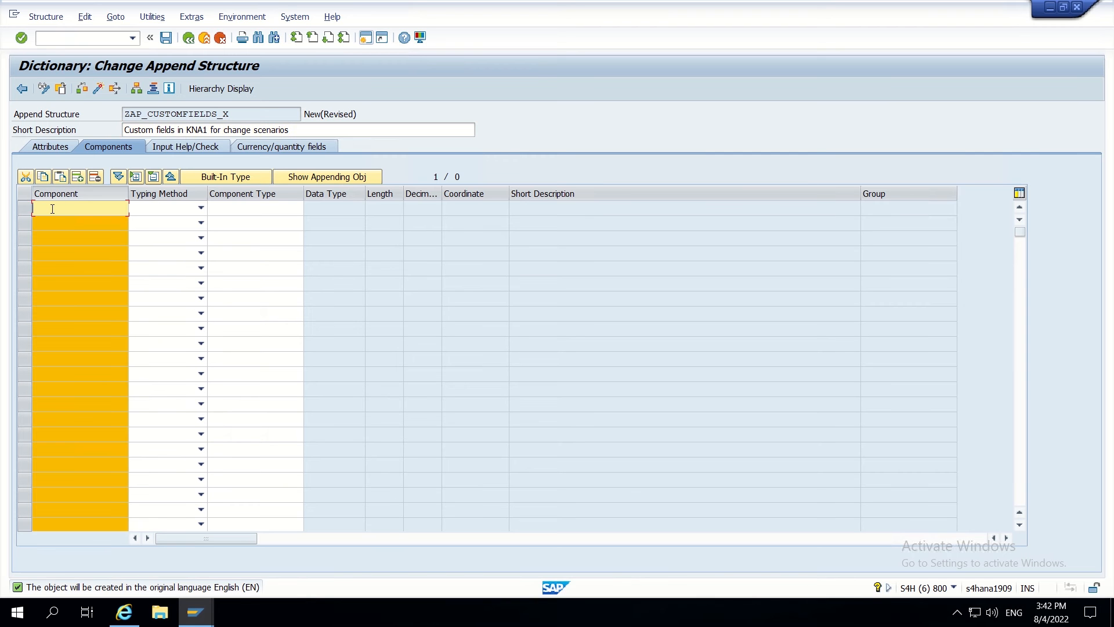
left_click(52, 197)
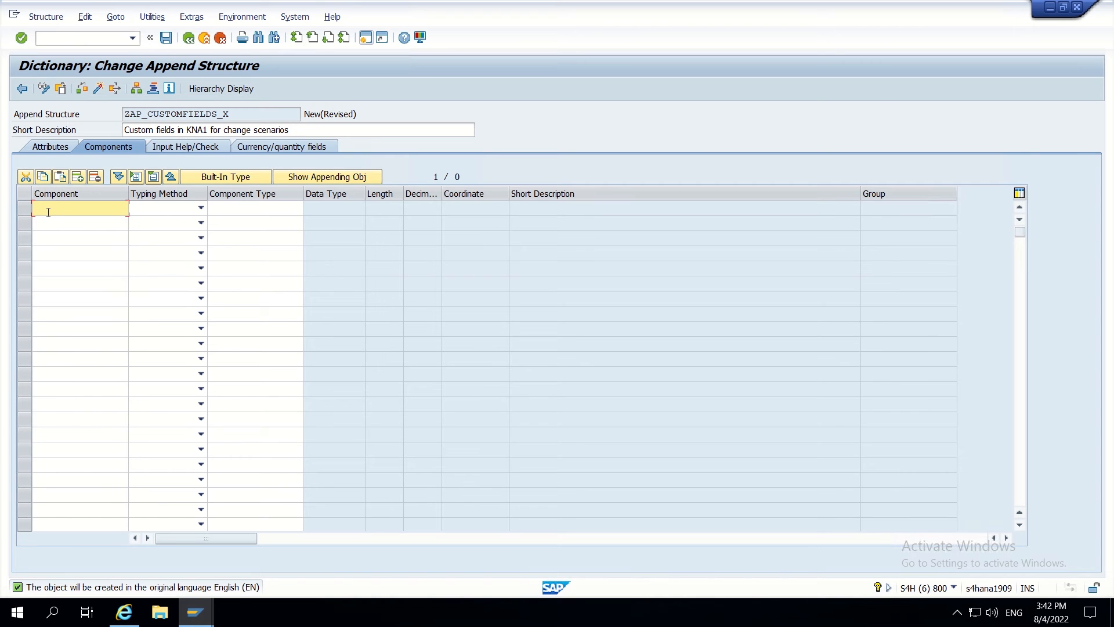
left_click(48, 212)
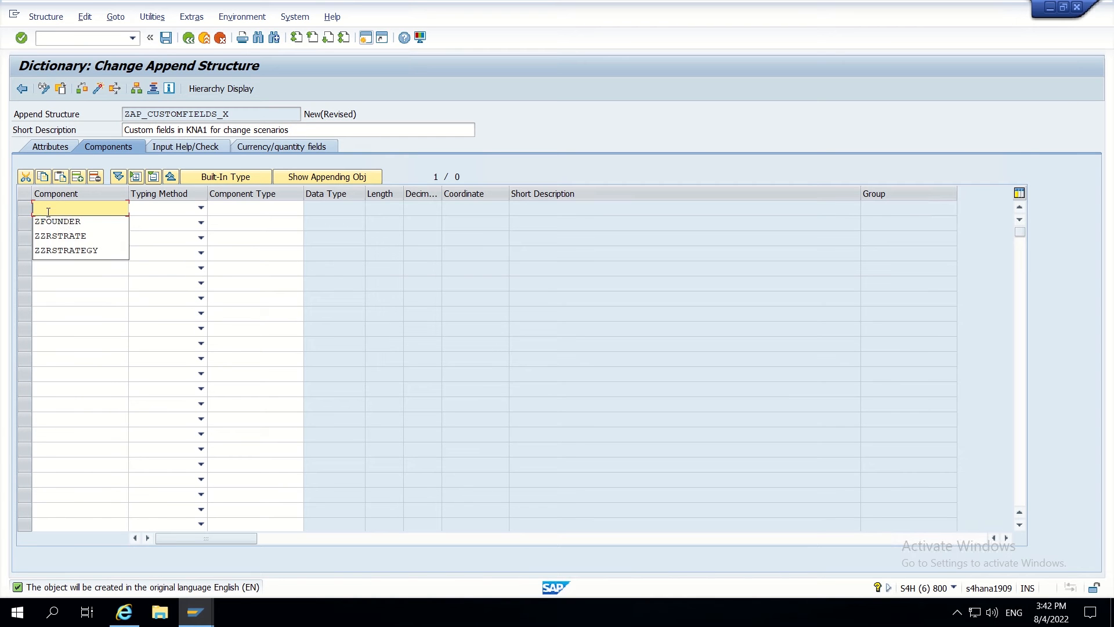
left_click(67, 235)
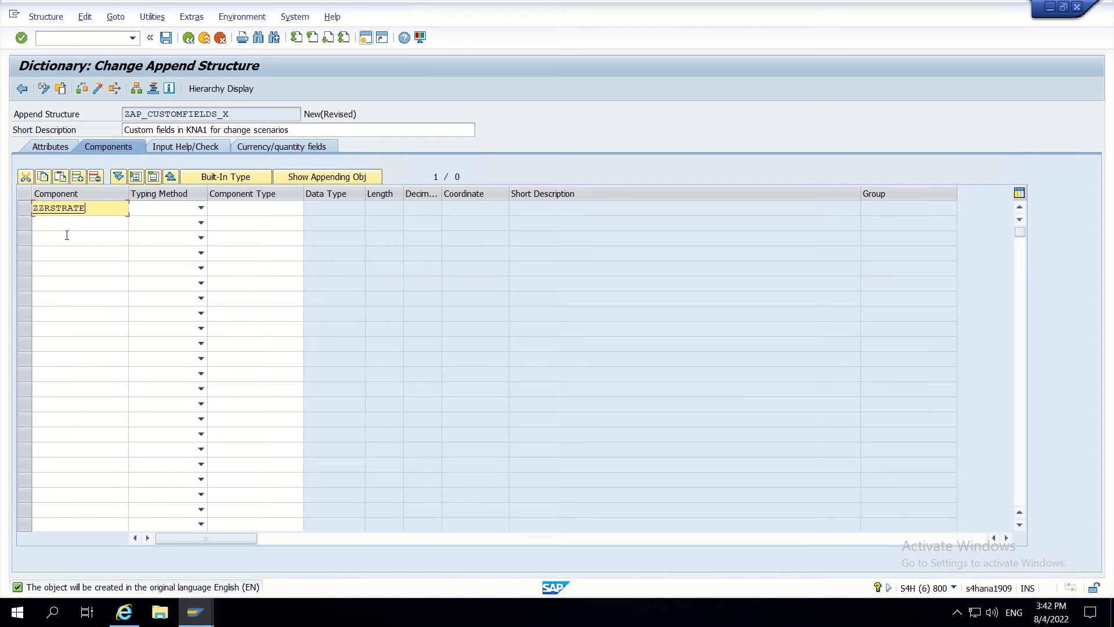
left_click(184, 209)
left_click(158, 218)
left_click(231, 206)
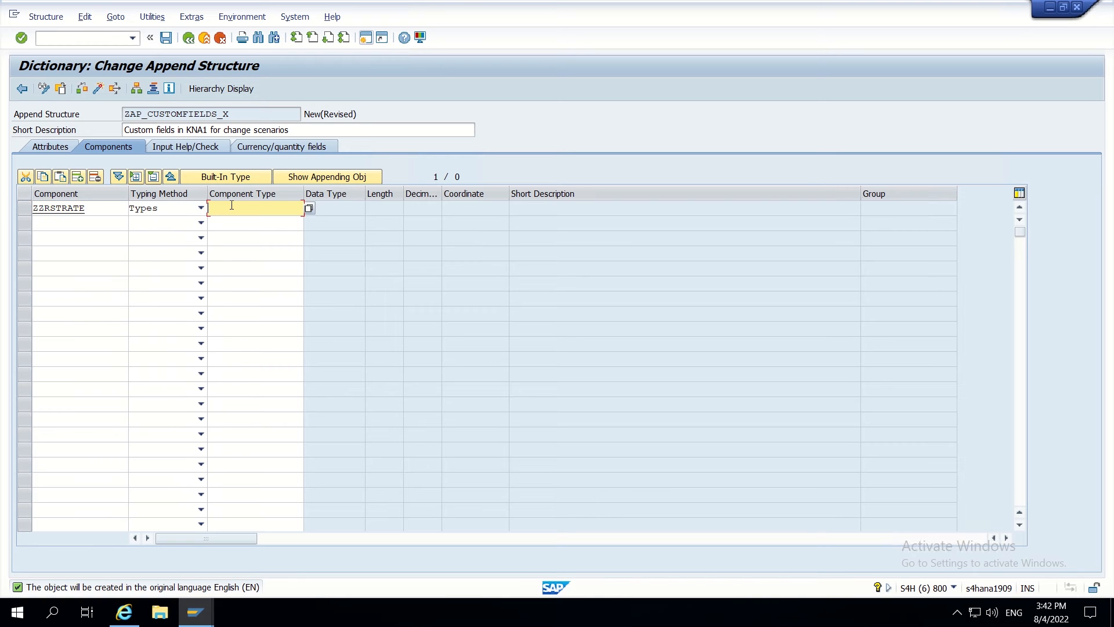
type("BA")
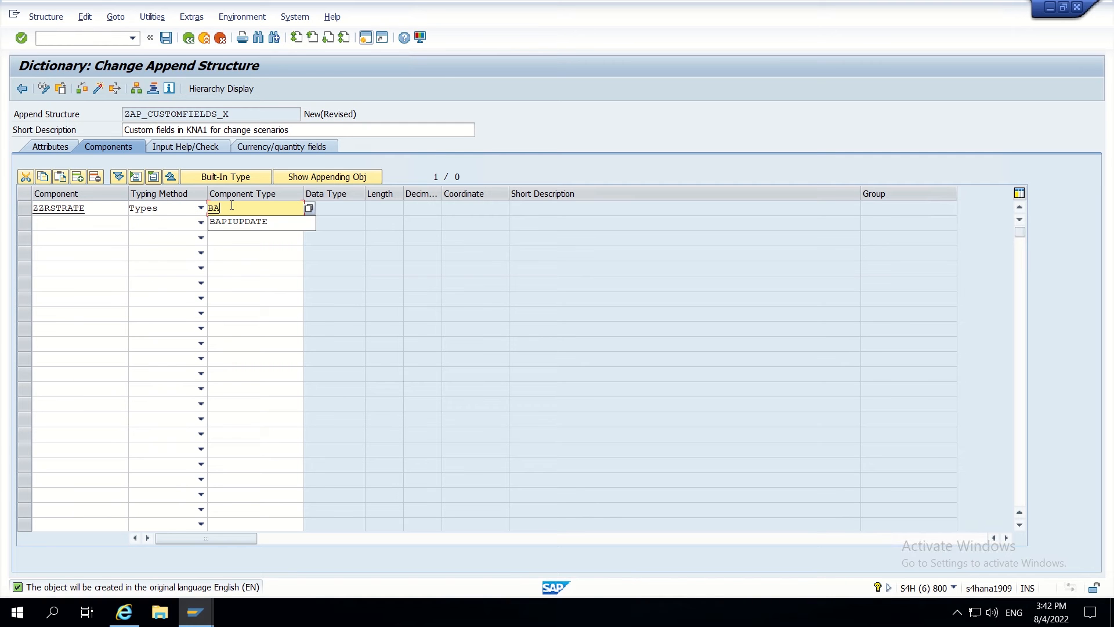
left_click(246, 221)
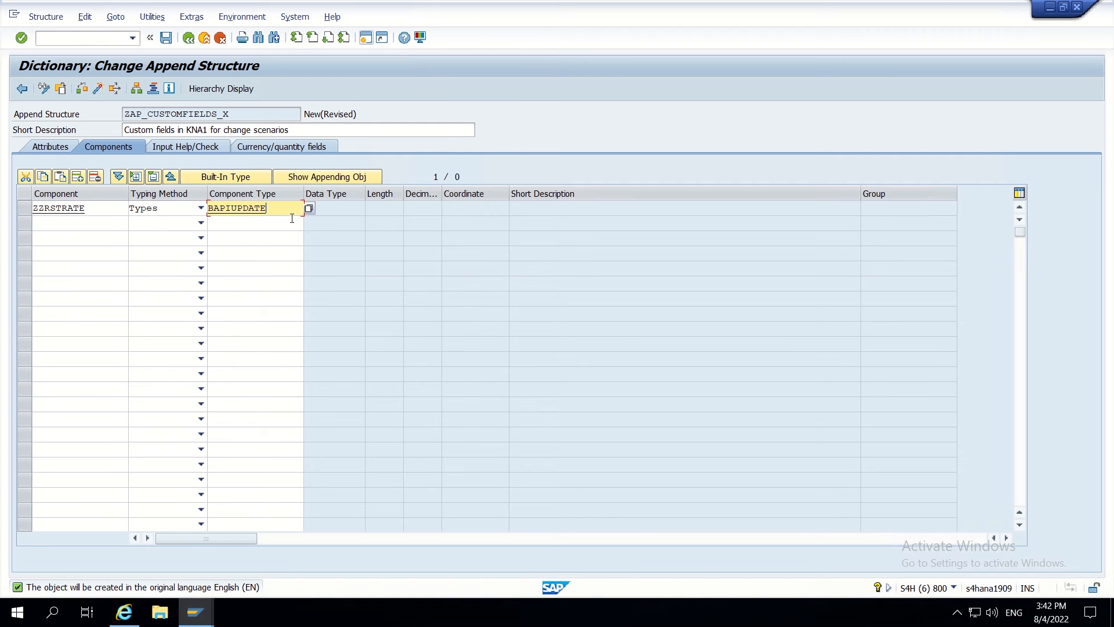
key("Return")
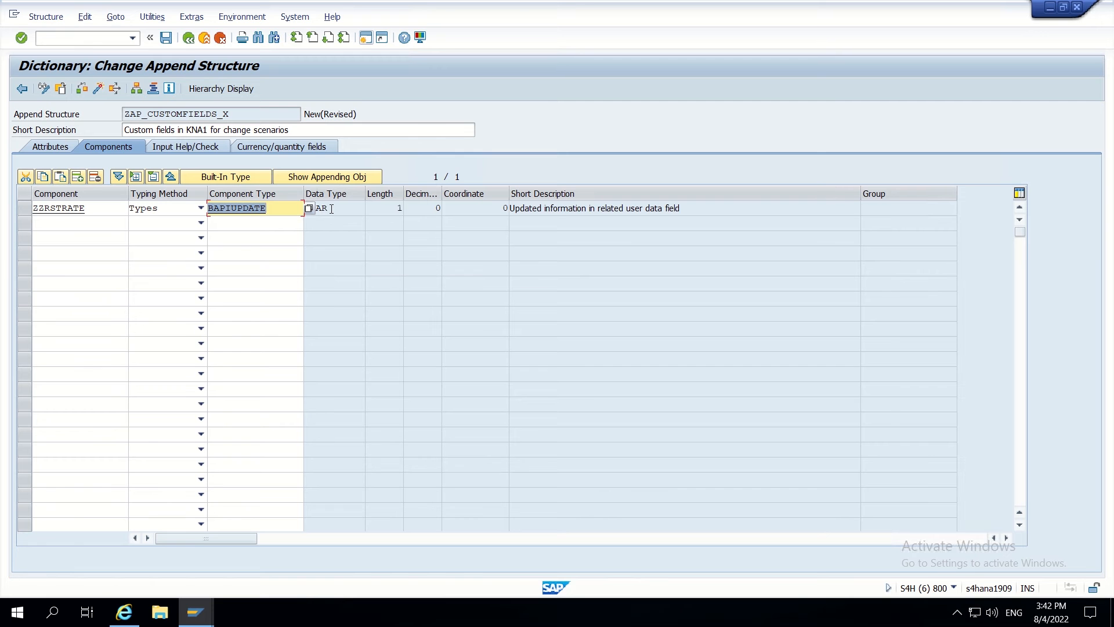
left_click(165, 38)
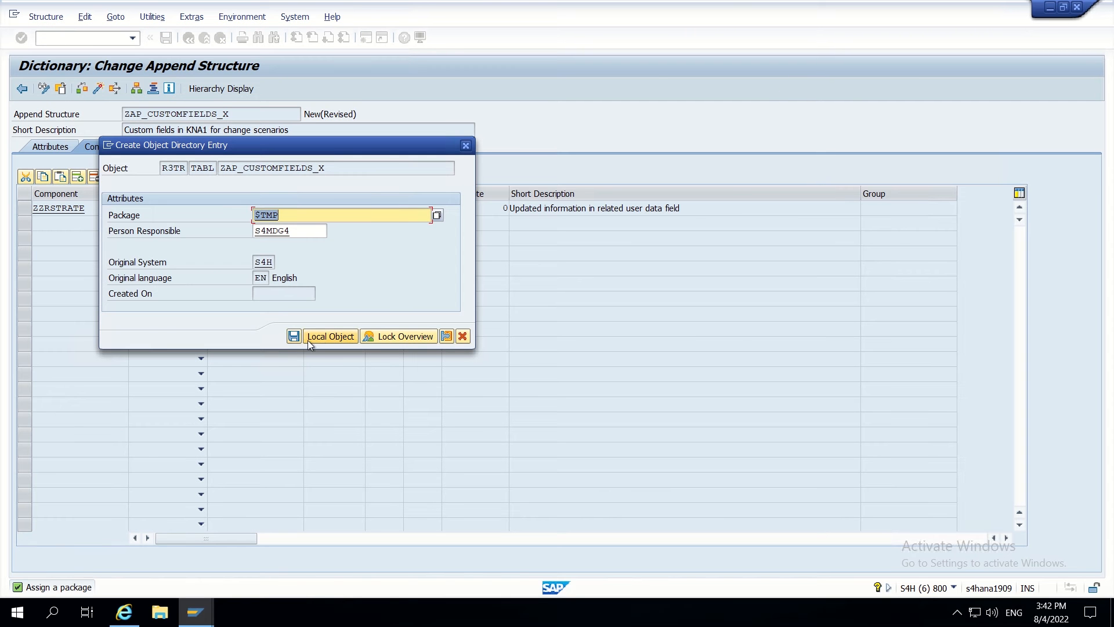
- Save ZAP_CUSTOMFIELDS_X as a local object and activate it, dismissing the warning
left_click(316, 336)
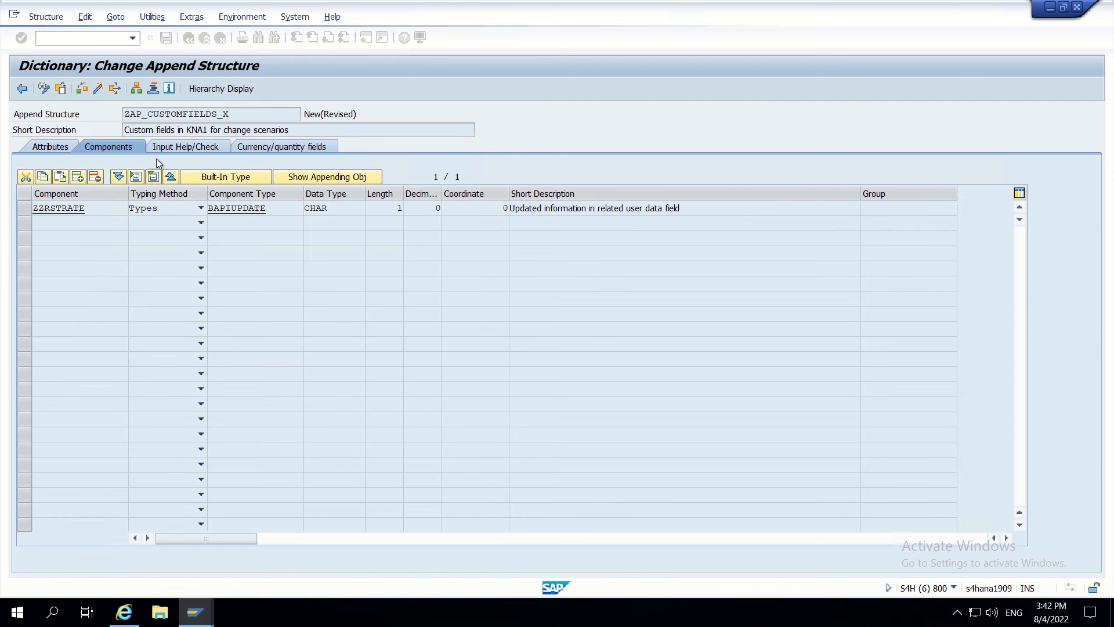
left_click(98, 89)
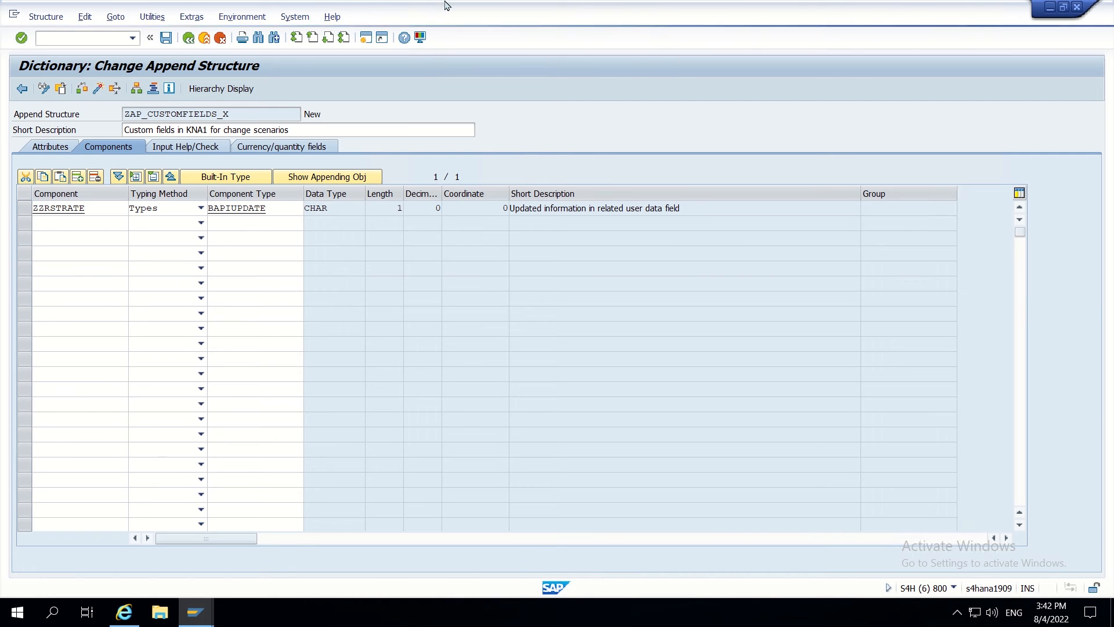
mouse_move(447, 5)
left_click(471, 33)
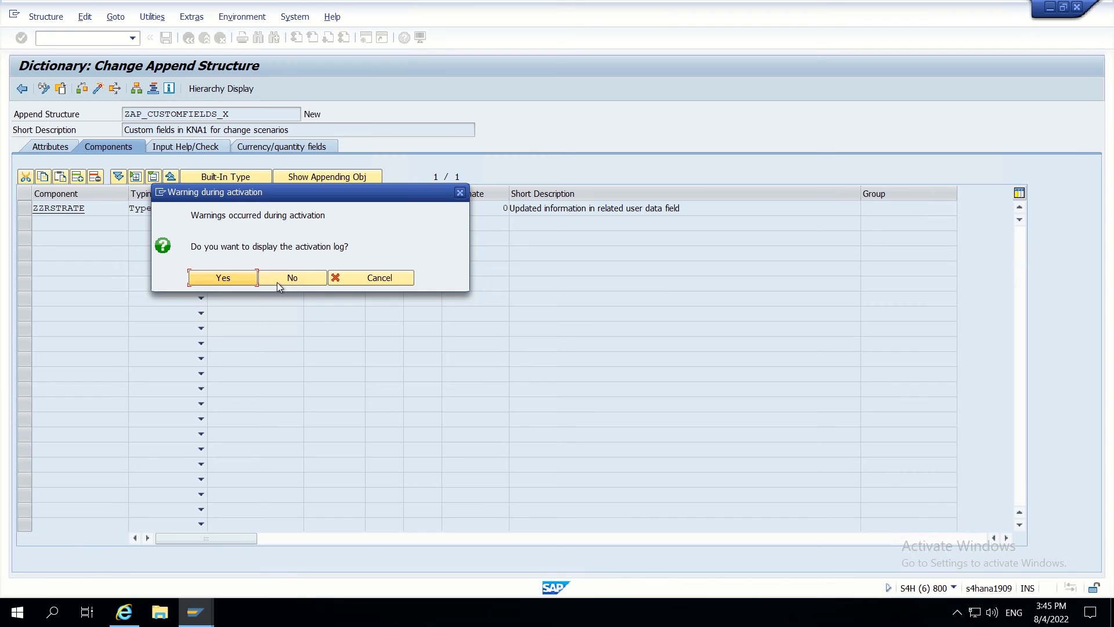
left_click(279, 280)
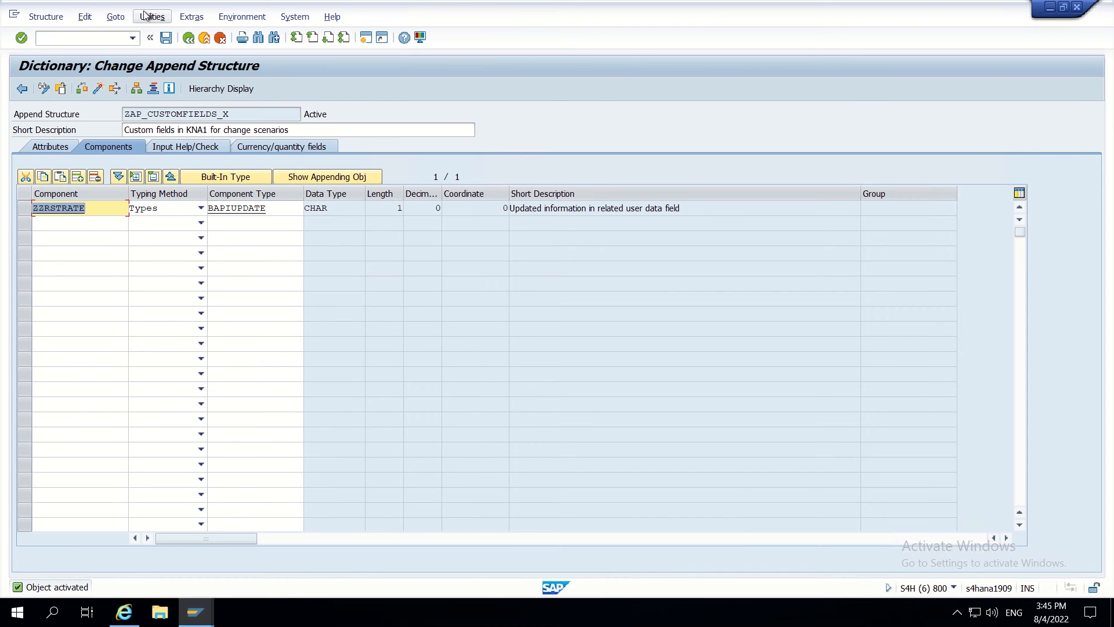
- Close the appends list and return to the ABAP Dictionary start screen
left_click(193, 39)
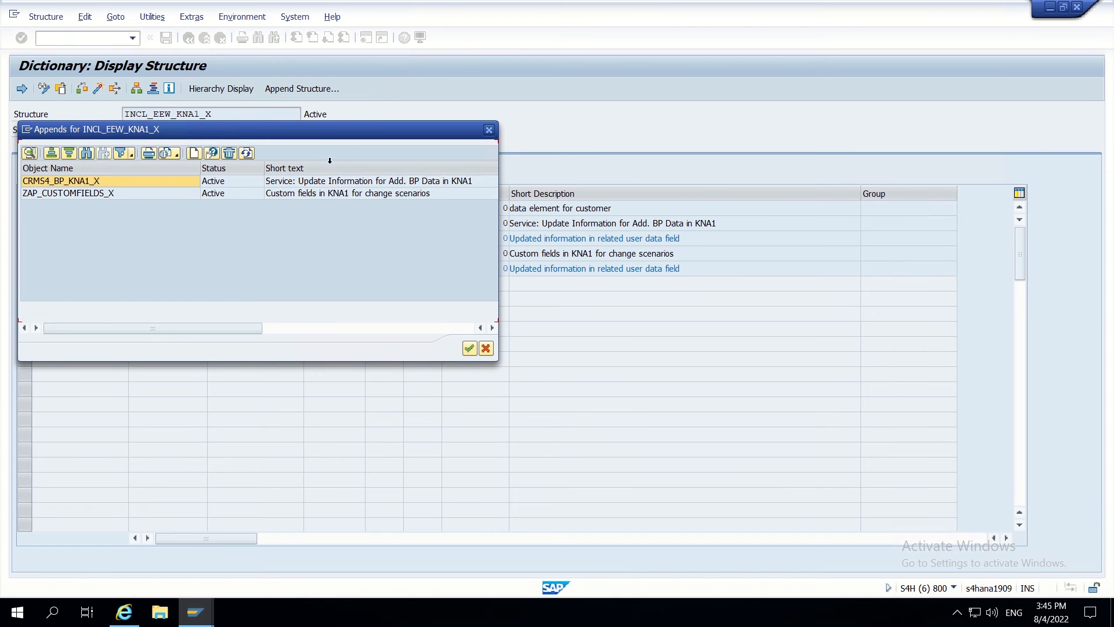
left_click(491, 130)
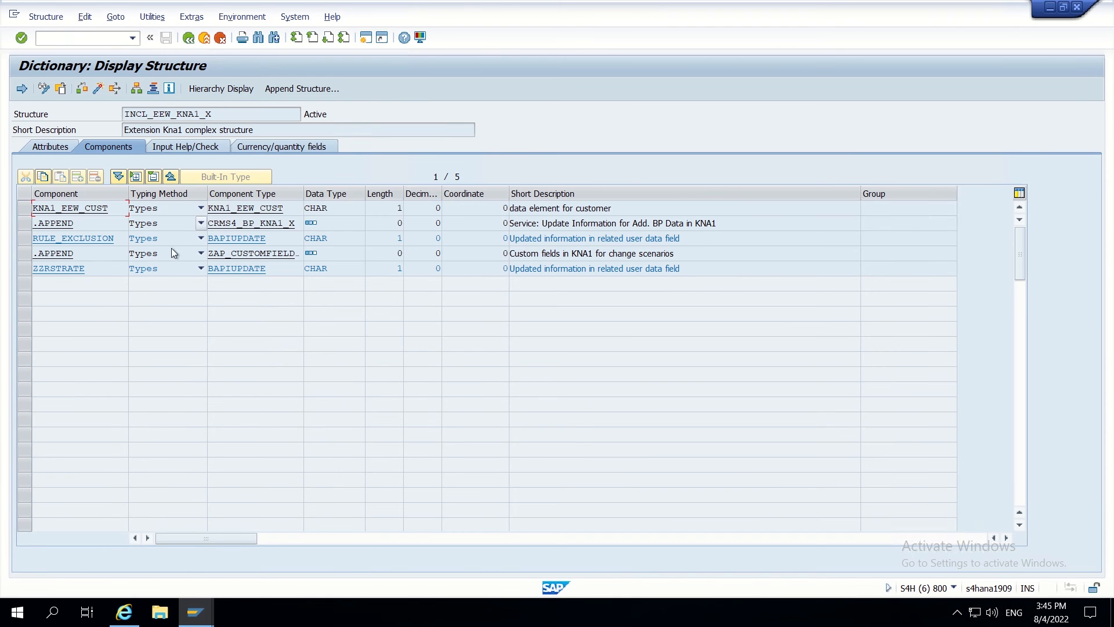
left_click(188, 38)
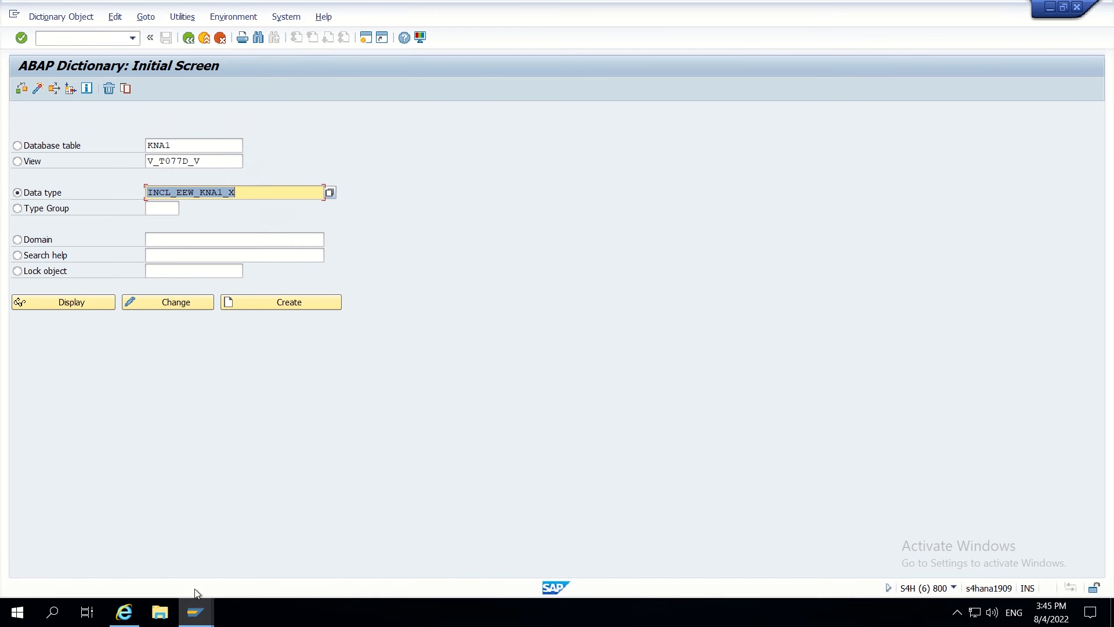
- Go back to the data model New Entries window and select ZZRSTRATE's Data Element cell
mouse_move(195, 611)
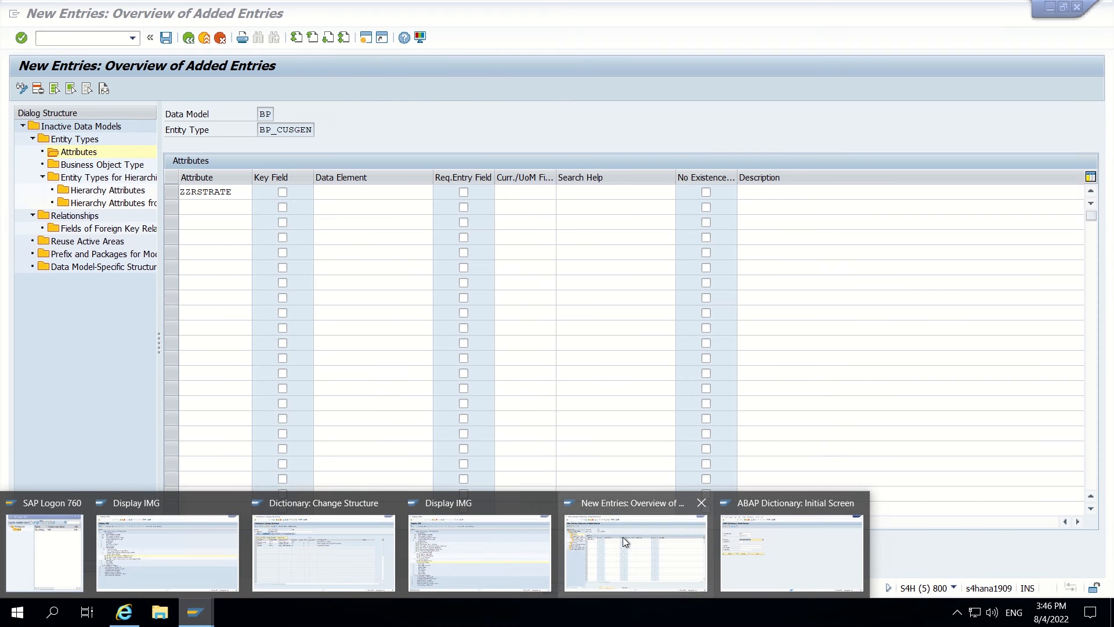
left_click(622, 537)
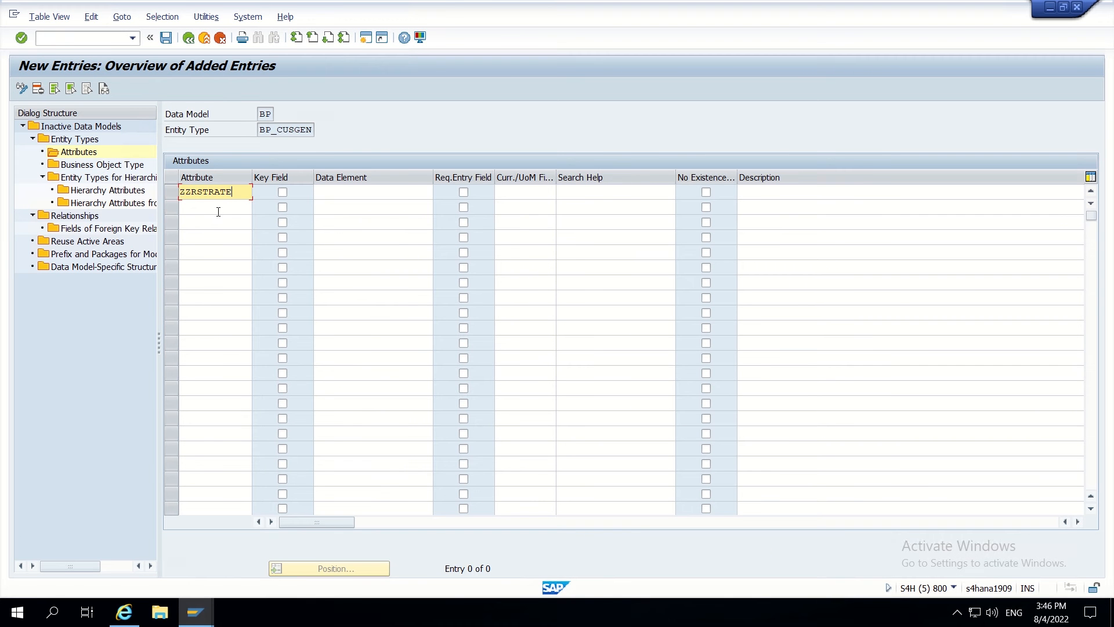
left_click_drag(234, 194, 169, 200)
left_click(241, 195)
left_click(334, 195)
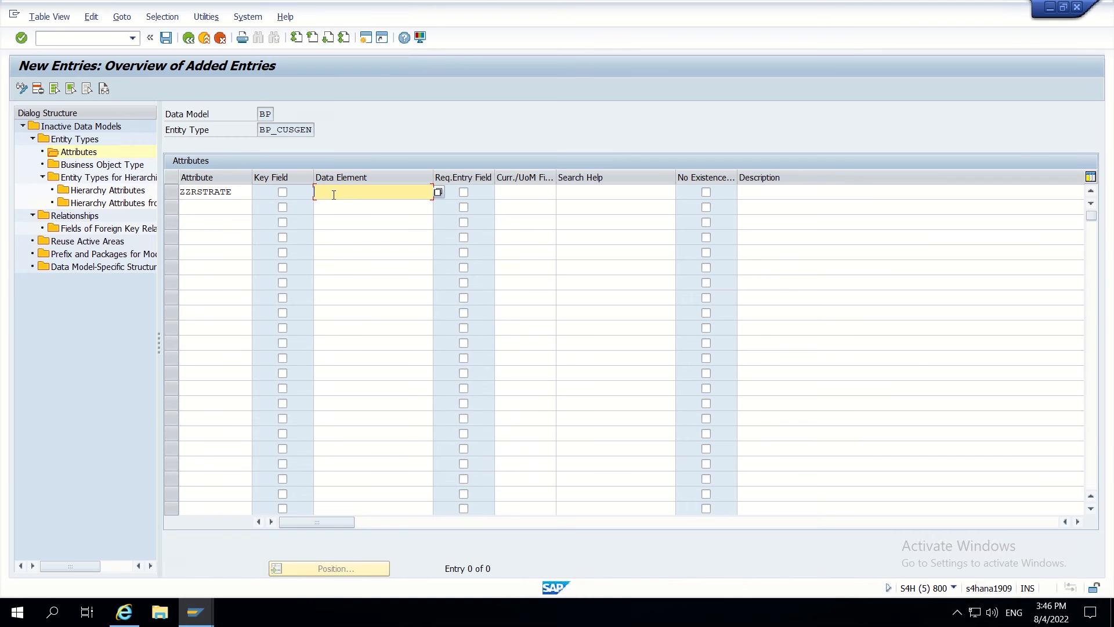
key("alt+Tab")
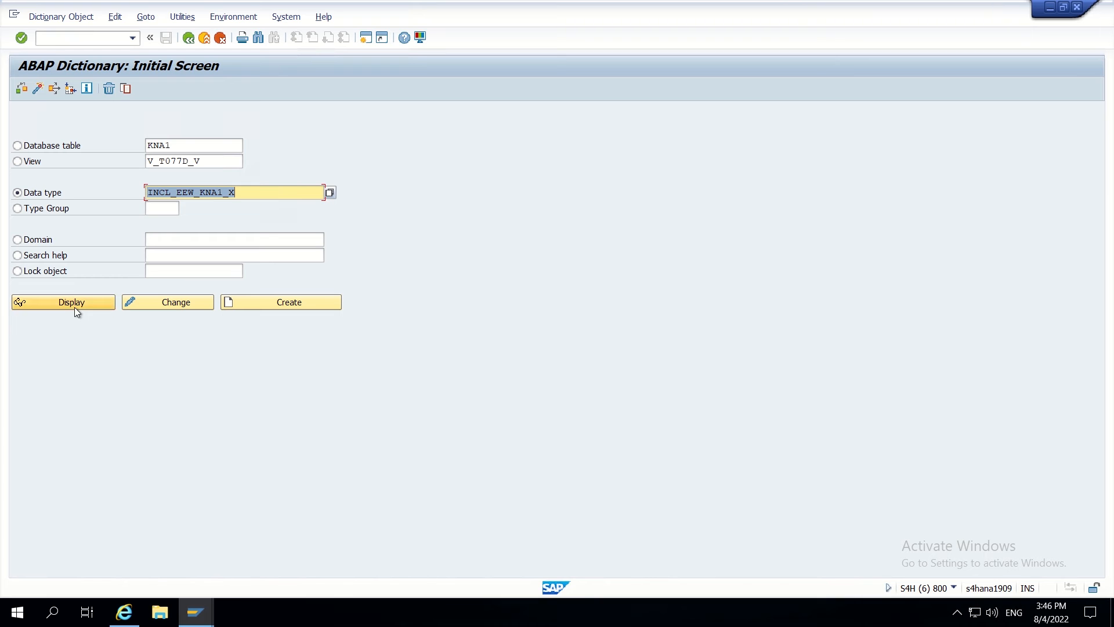
- Display INCL_EEW_KNA1 and paste its component type ZZRSTRATEGY as the attribute's data element
key("End")
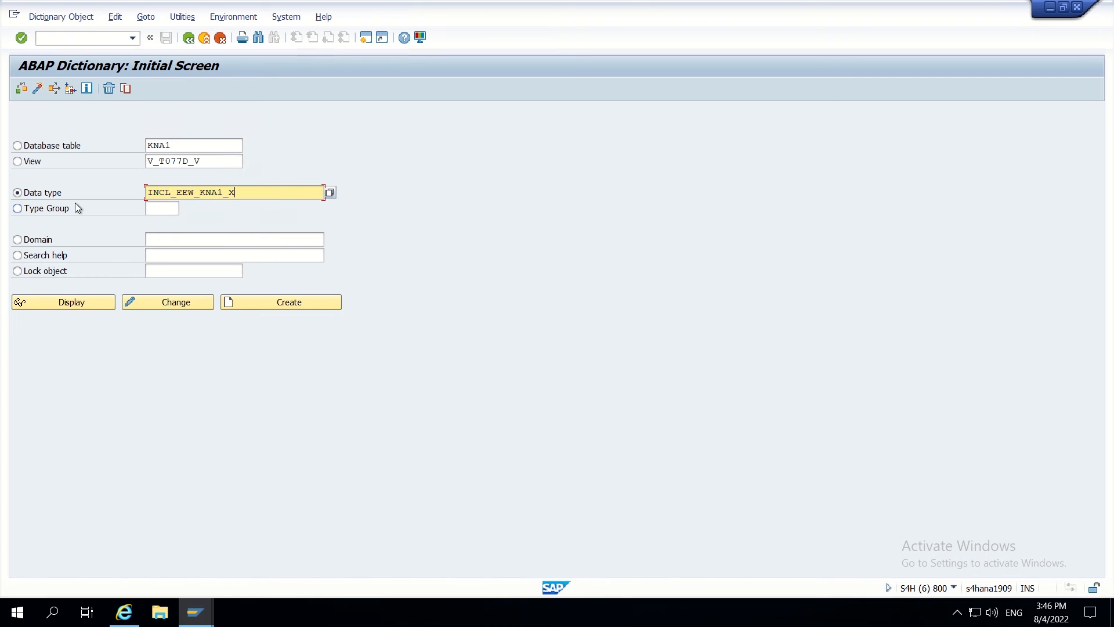
key("BackSpace")
key("BackSpace")
left_click(83, 301)
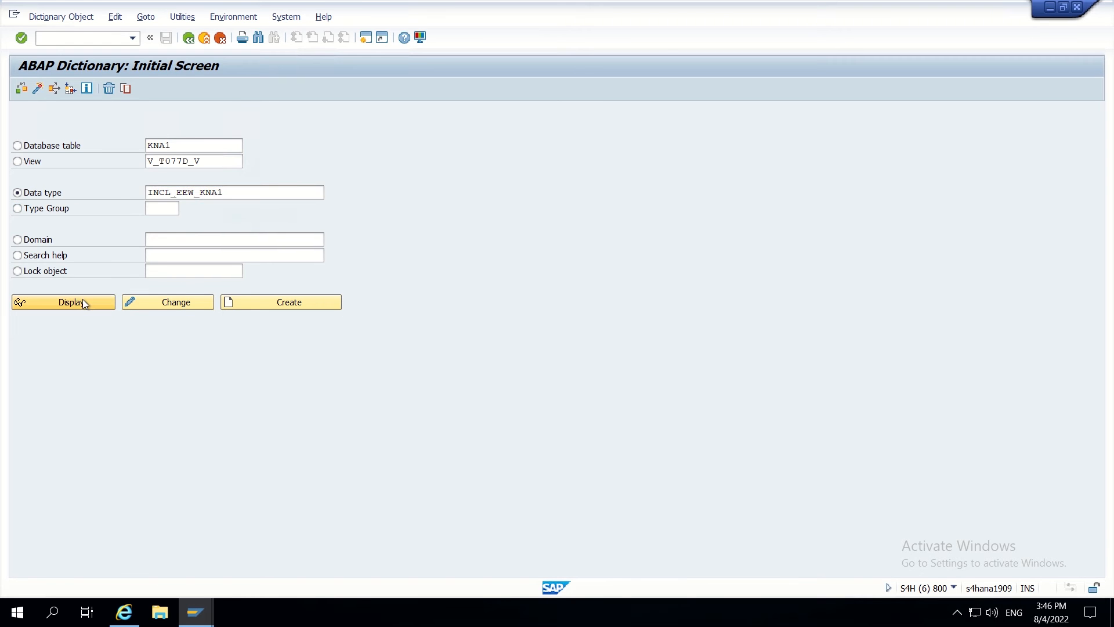
left_click_drag(275, 268, 193, 270)
key("ctrl+c")
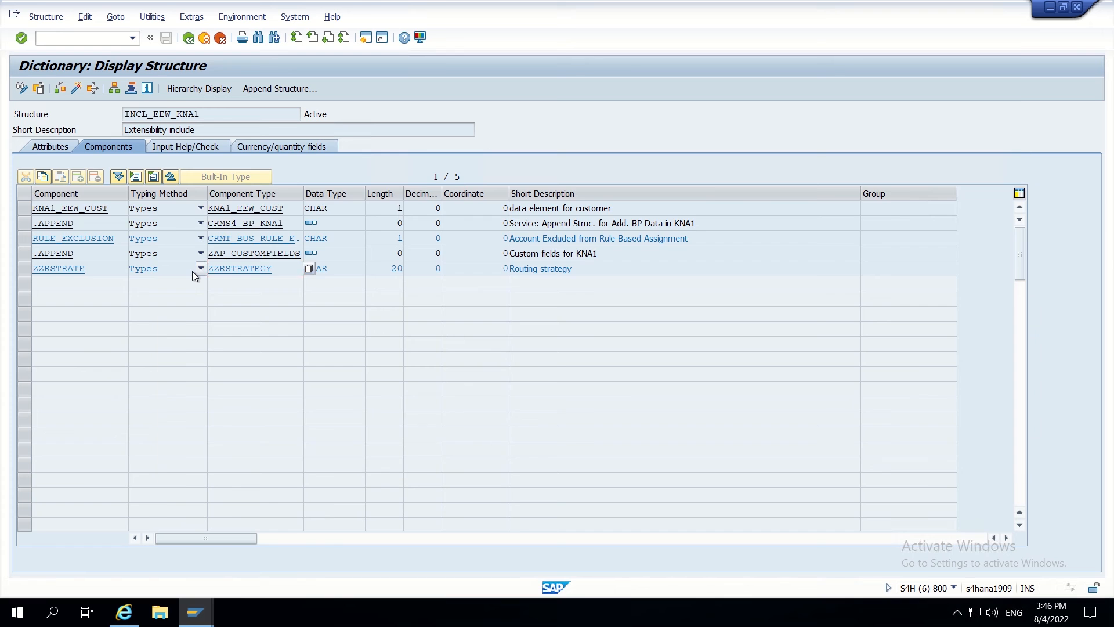
key("alt+Tab")
key("ctrl+v")
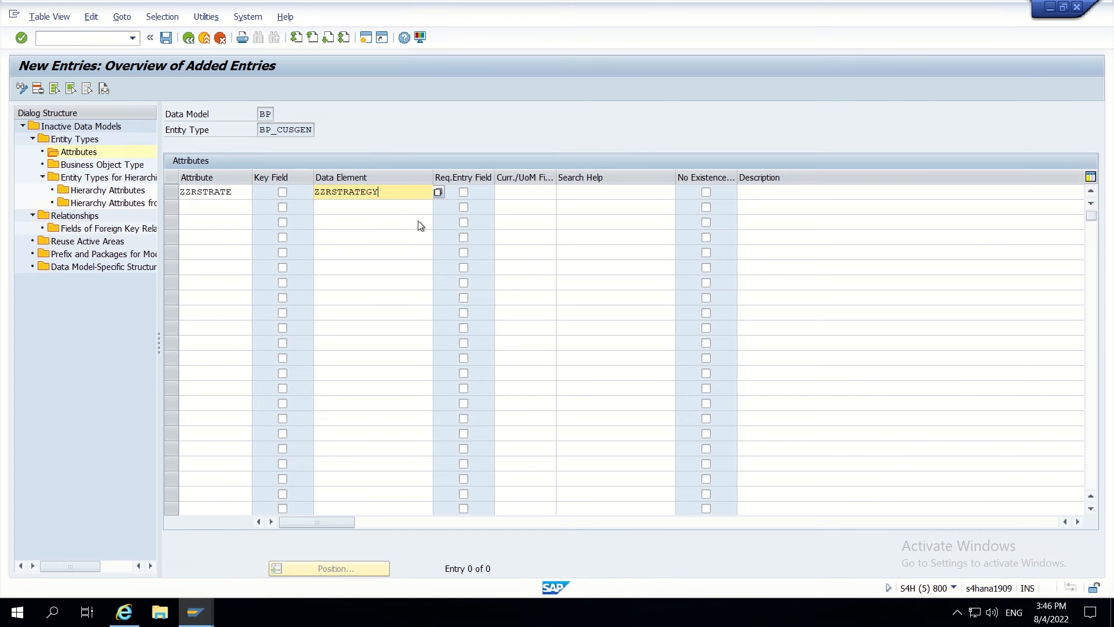
- Enable Change Document on data element ZZRSTRATEGY, then save and activate it
key("alt+Tab")
double_click(274, 270)
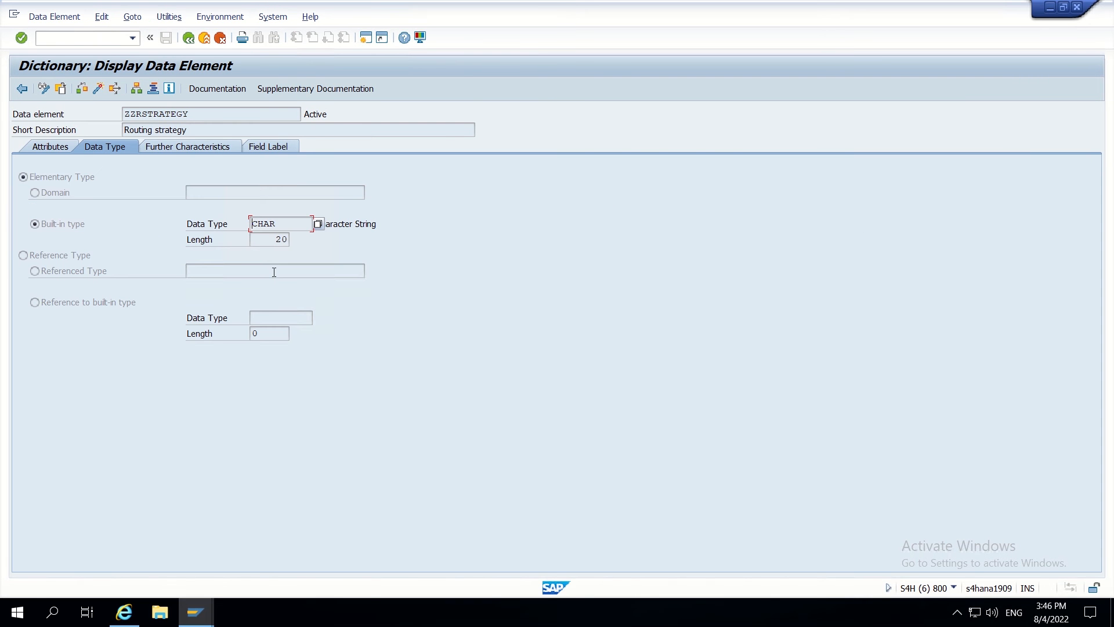
left_click(174, 146)
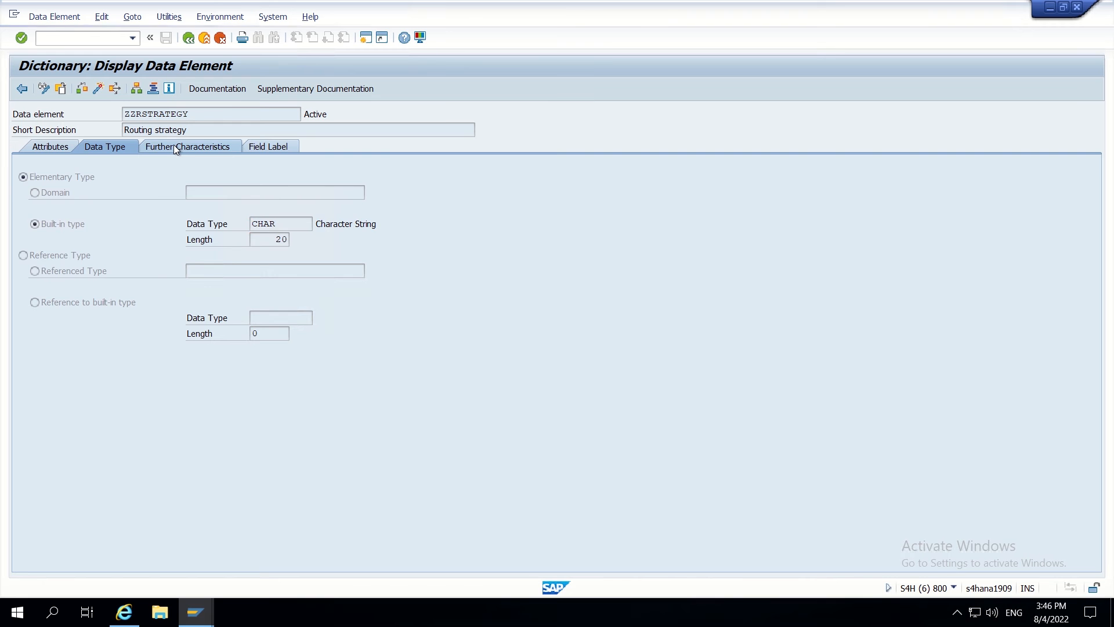
left_click(46, 88)
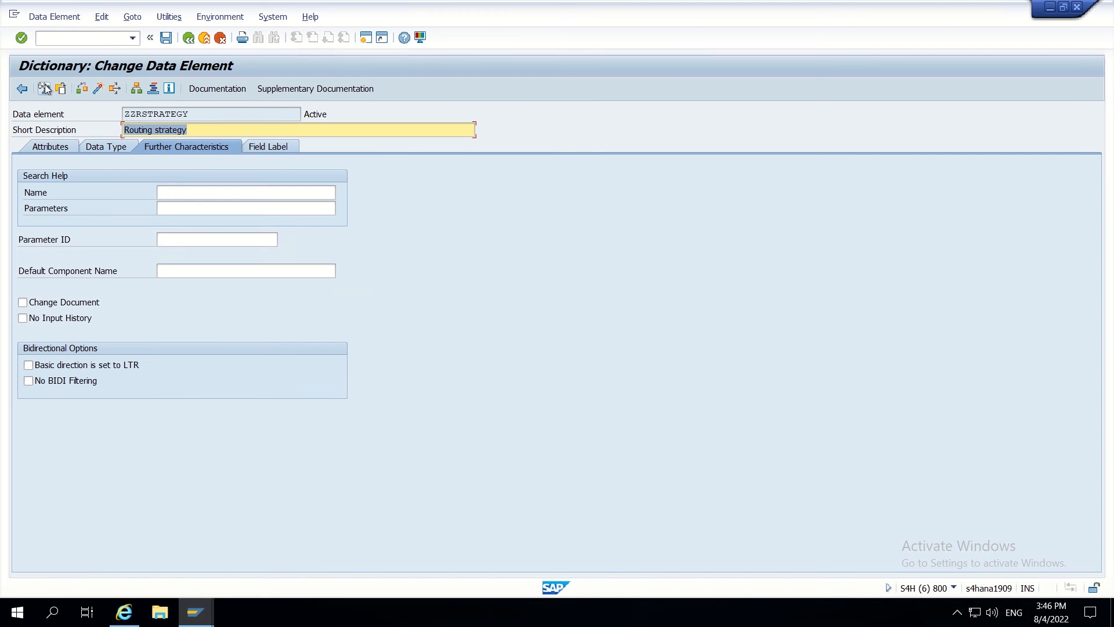
left_click(23, 303)
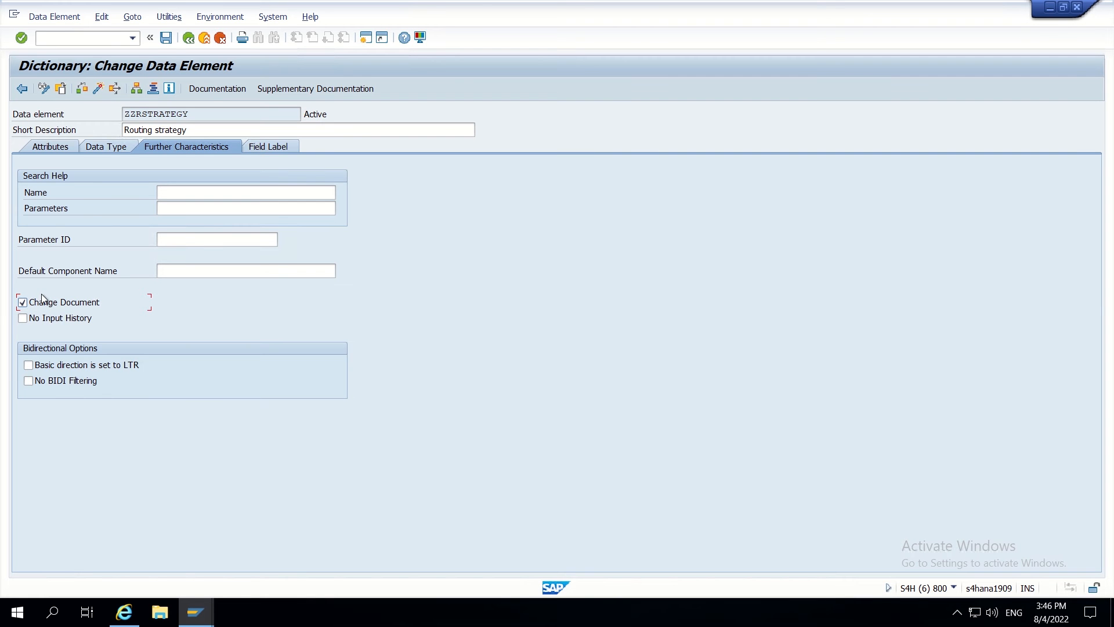
left_click(166, 37)
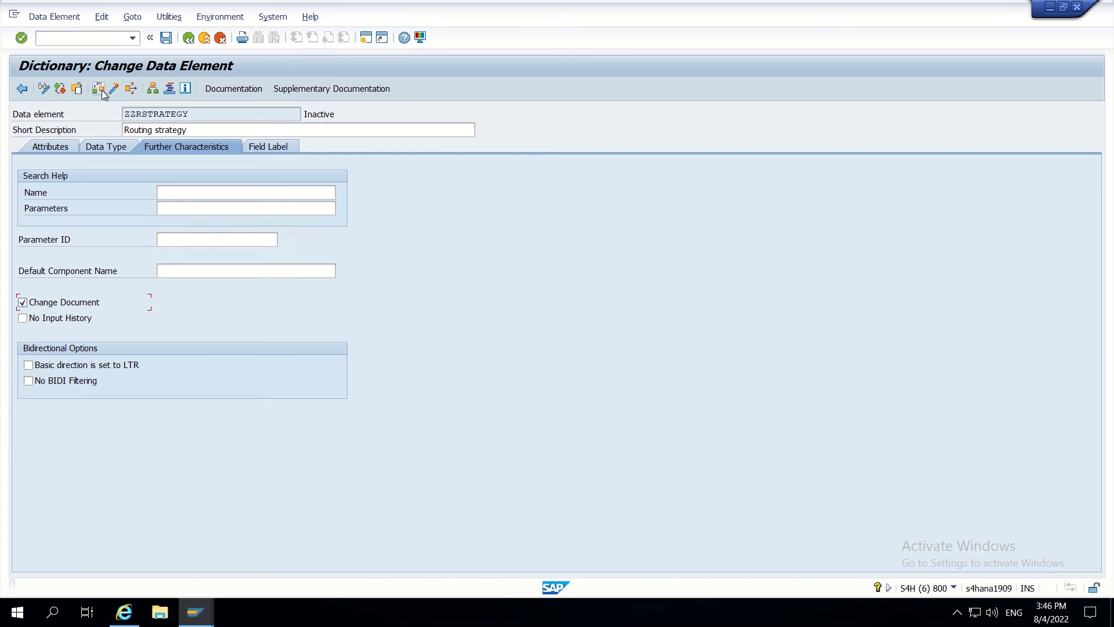
left_click(115, 88)
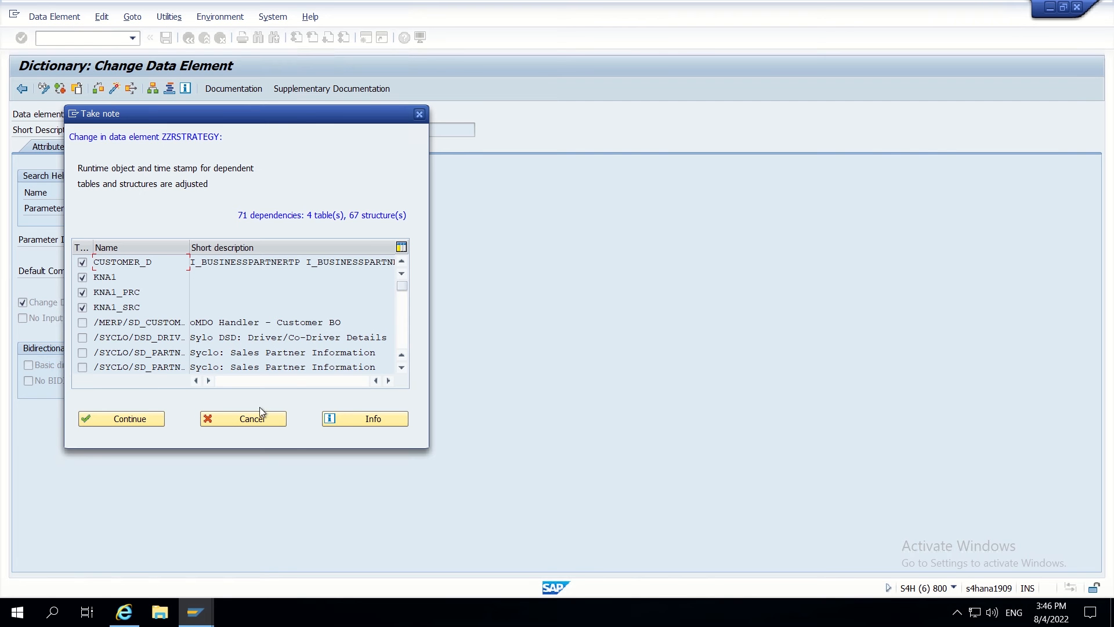
left_click(122, 419)
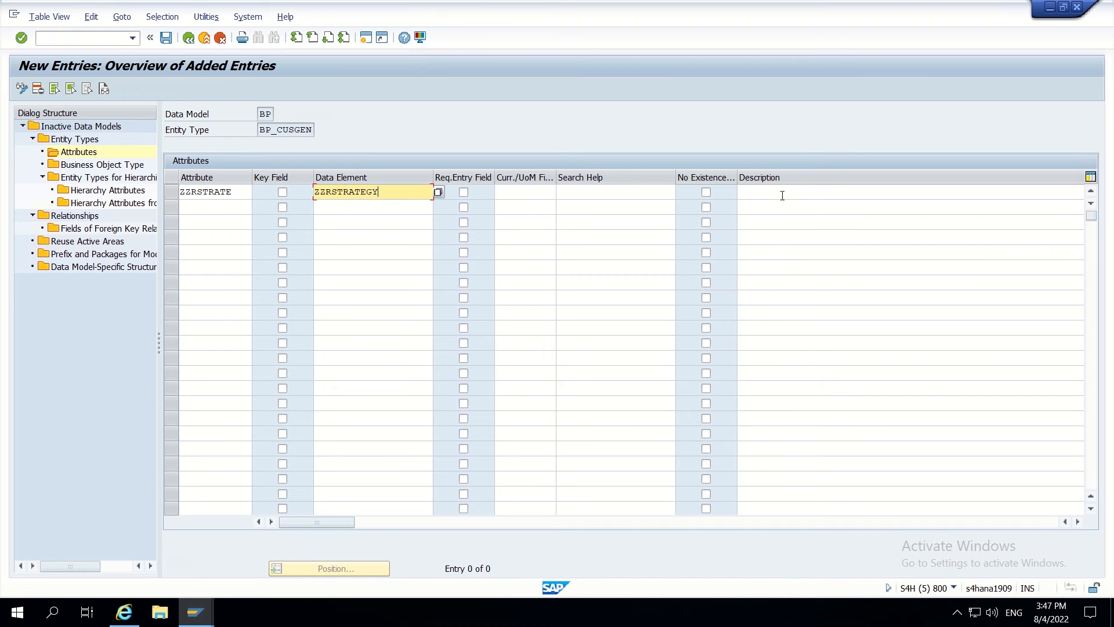
- Describe attribute ZZRSTRATE as 'Routing strategy' and save it to a workbench request
left_click(764, 194)
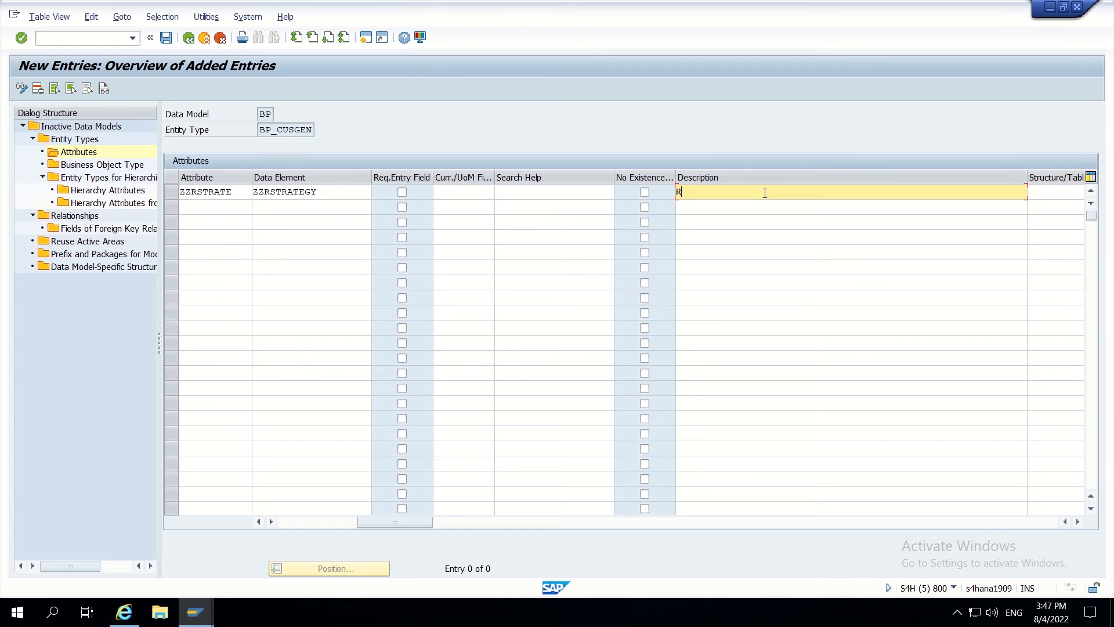
type("Routing streate")
key("Return")
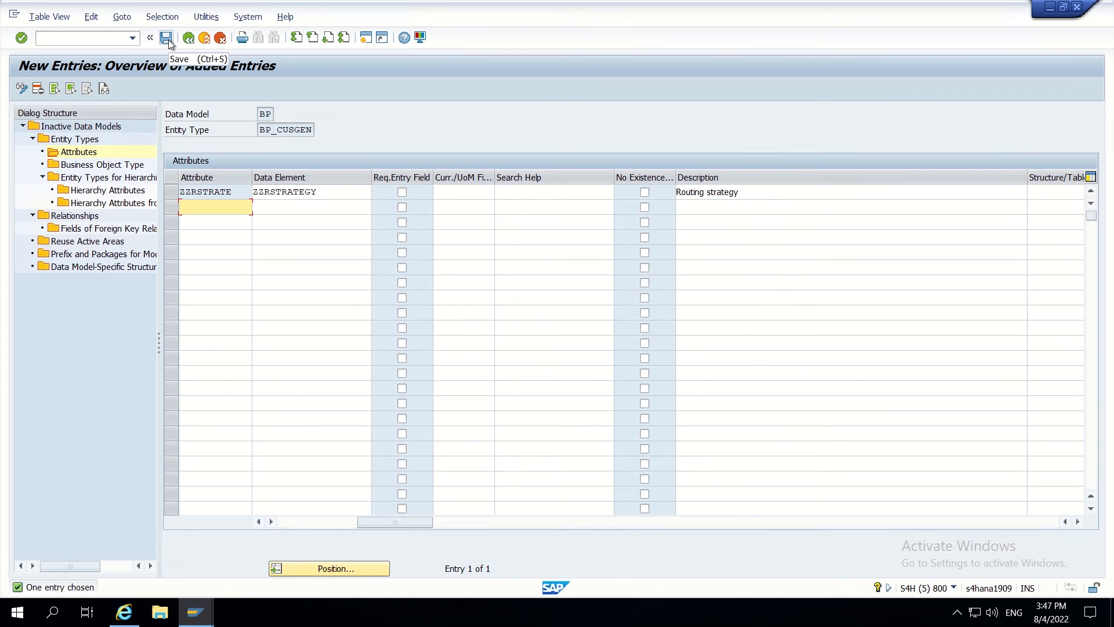
left_click(167, 38)
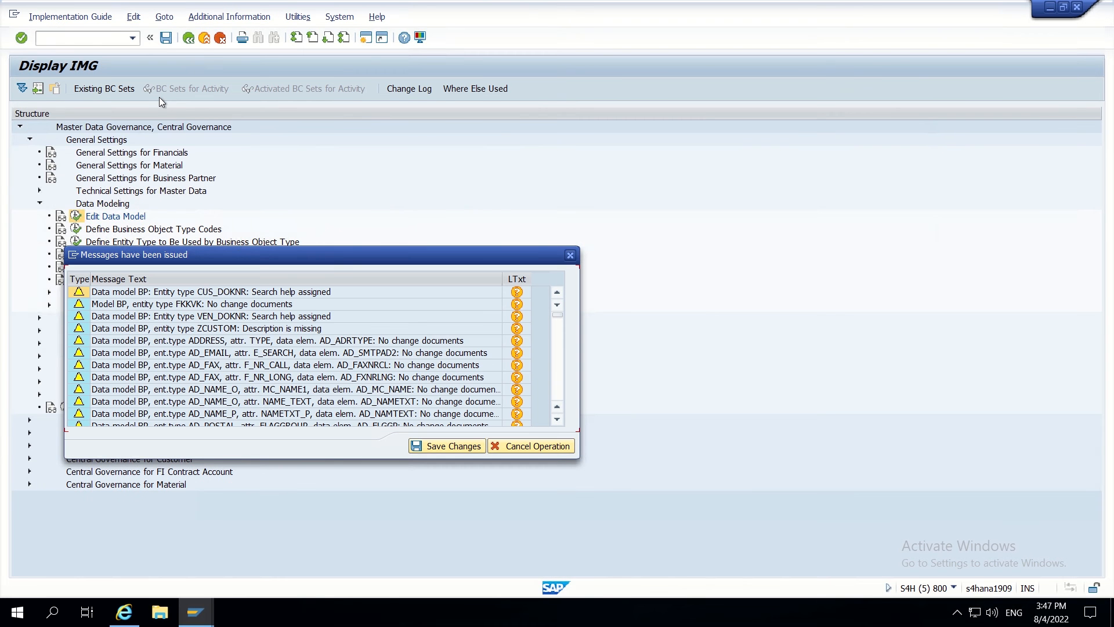
left_click(436, 444)
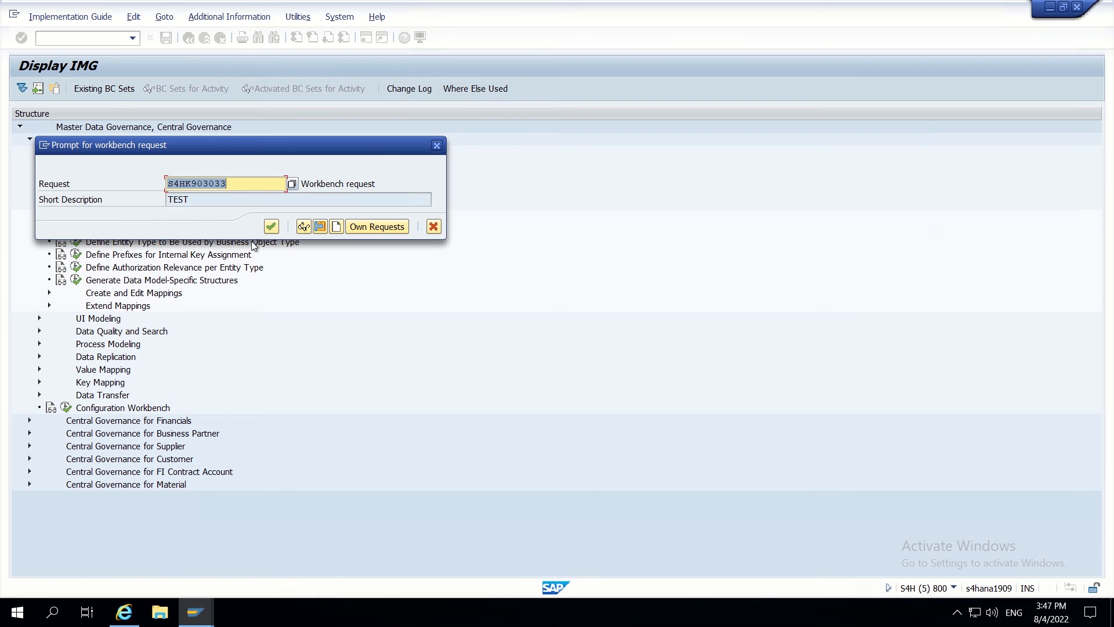
left_click(270, 227)
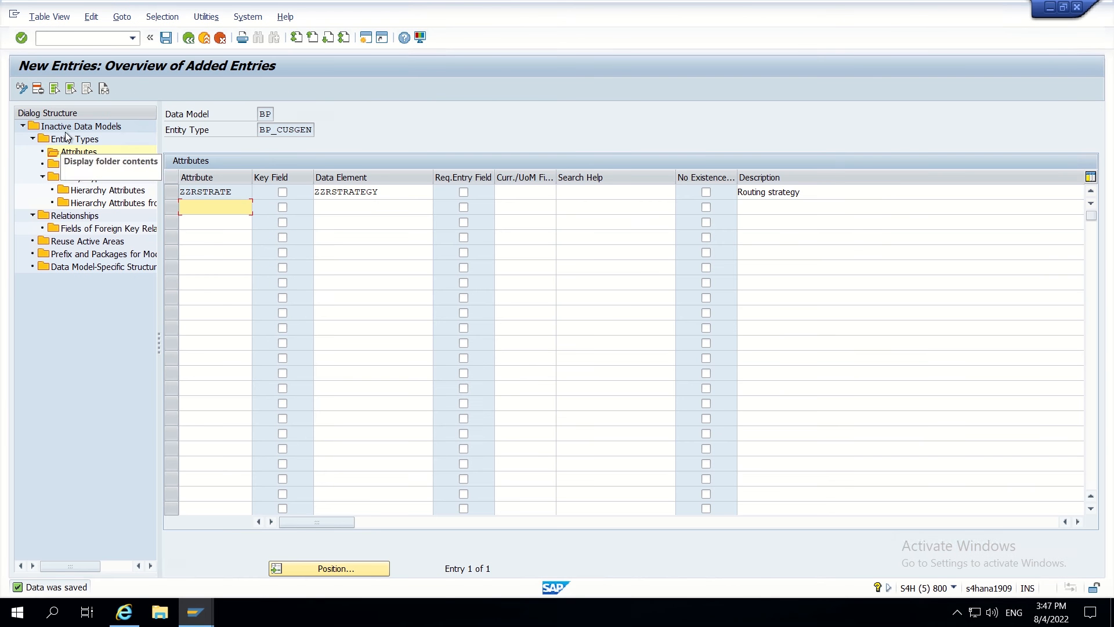
- Open Inactive Data Models, select data model BP and save it
double_click(73, 128)
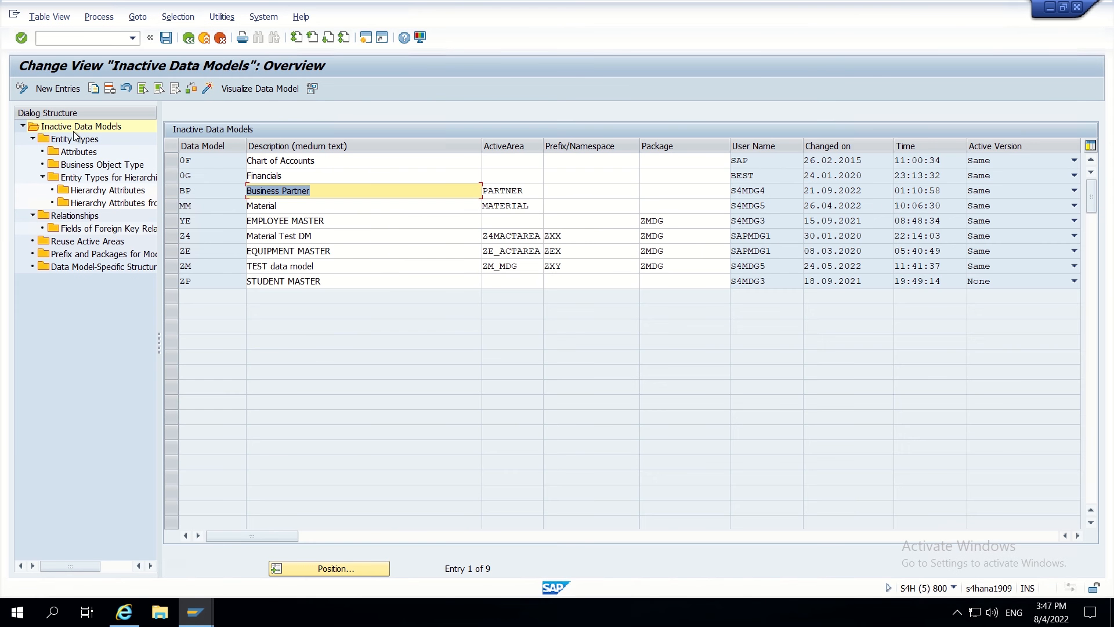
left_click(172, 191)
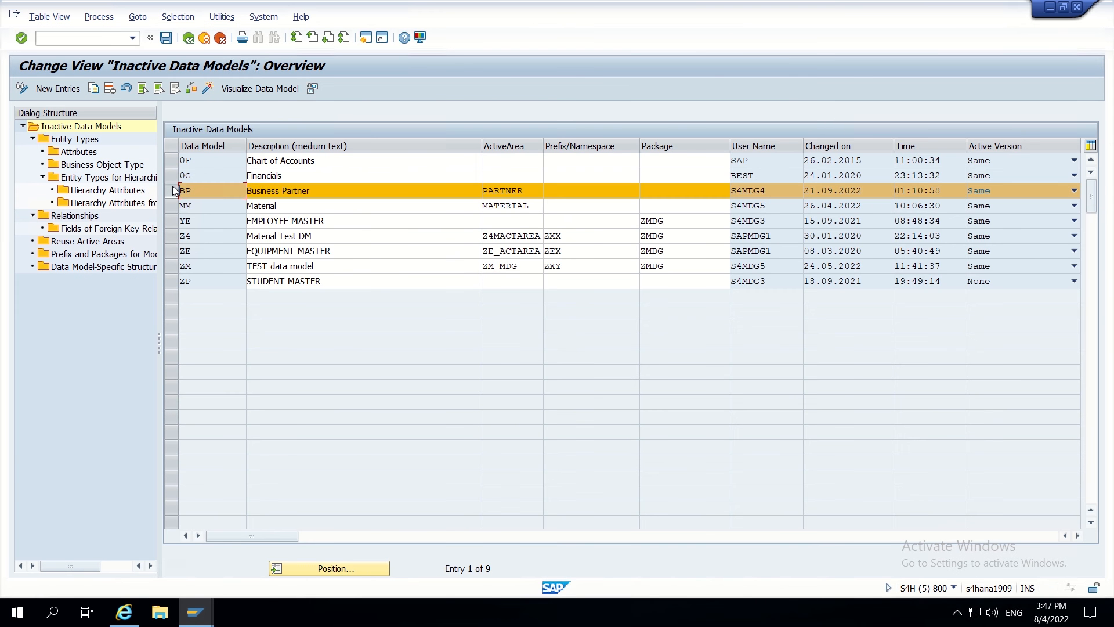
left_click(158, 38)
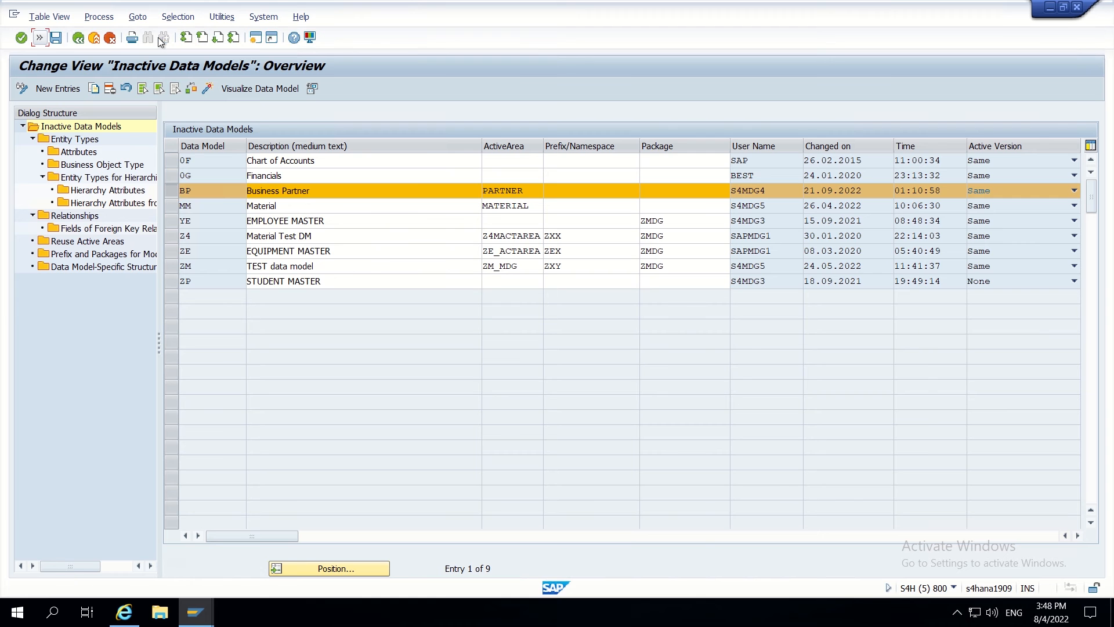
left_click(41, 38)
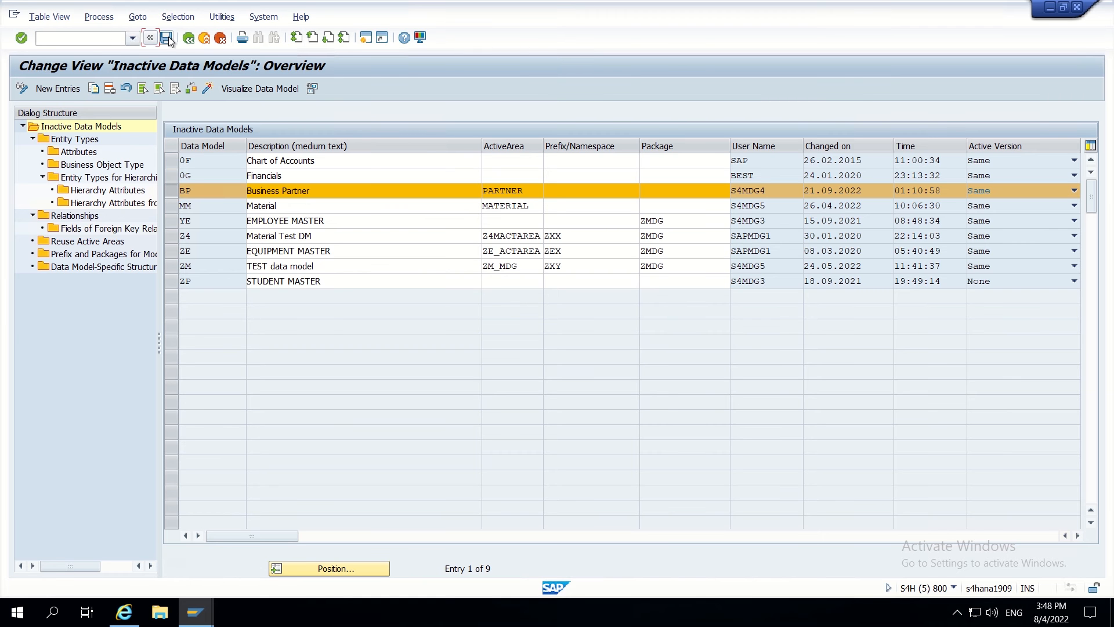
left_click(168, 37)
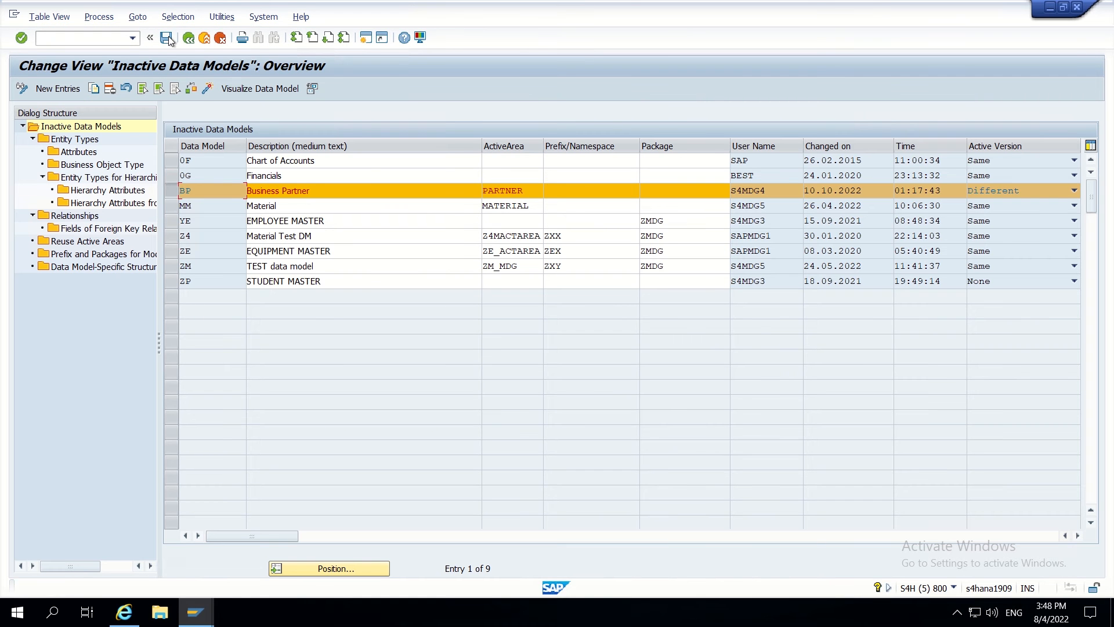
left_click(208, 89)
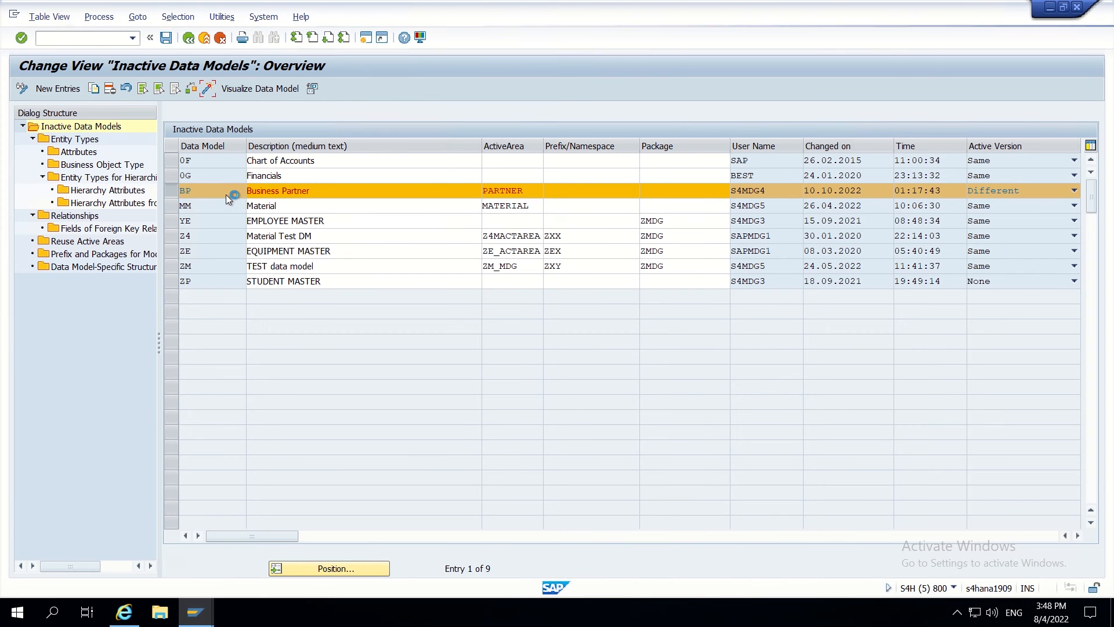
- Finish BP's activation without the log and switch to the Inactive Data Models window
mouse_move(411, 5)
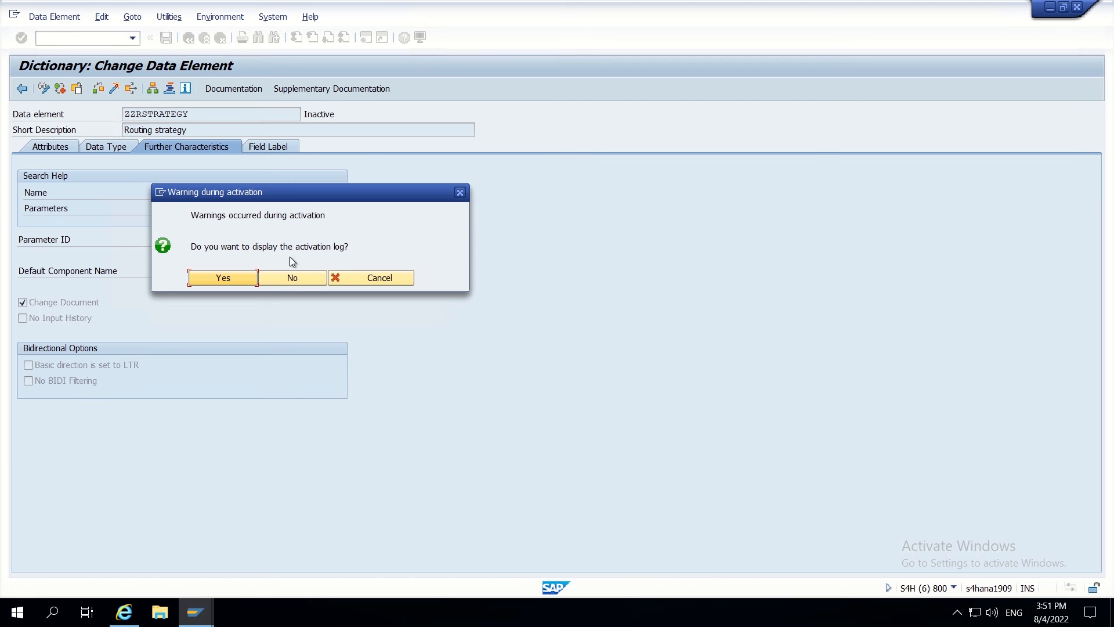
left_click(289, 278)
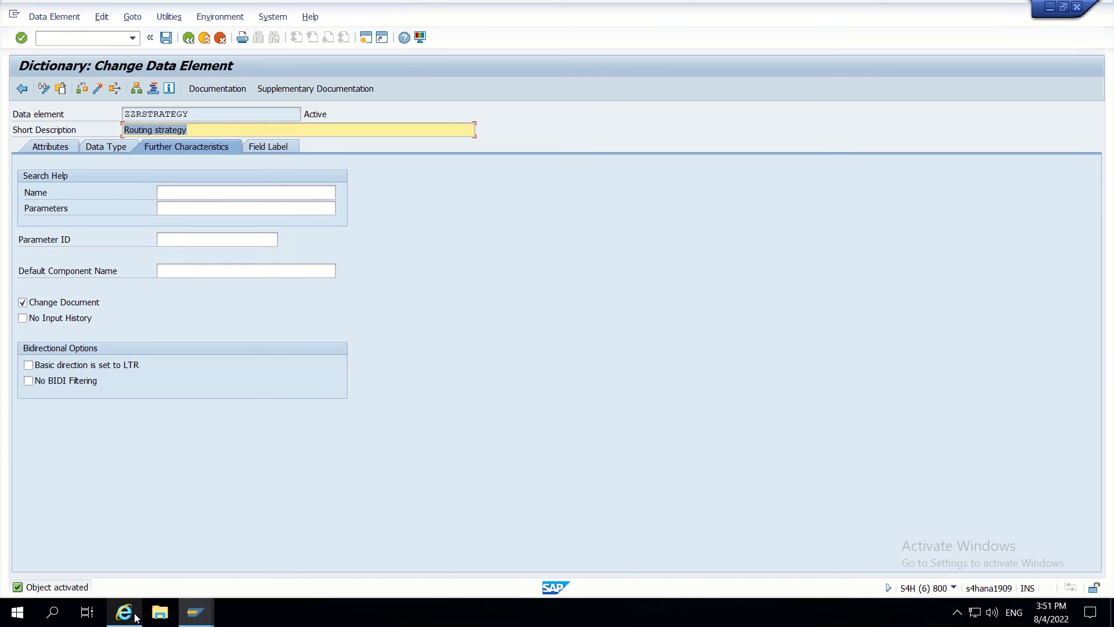
left_click(193, 619)
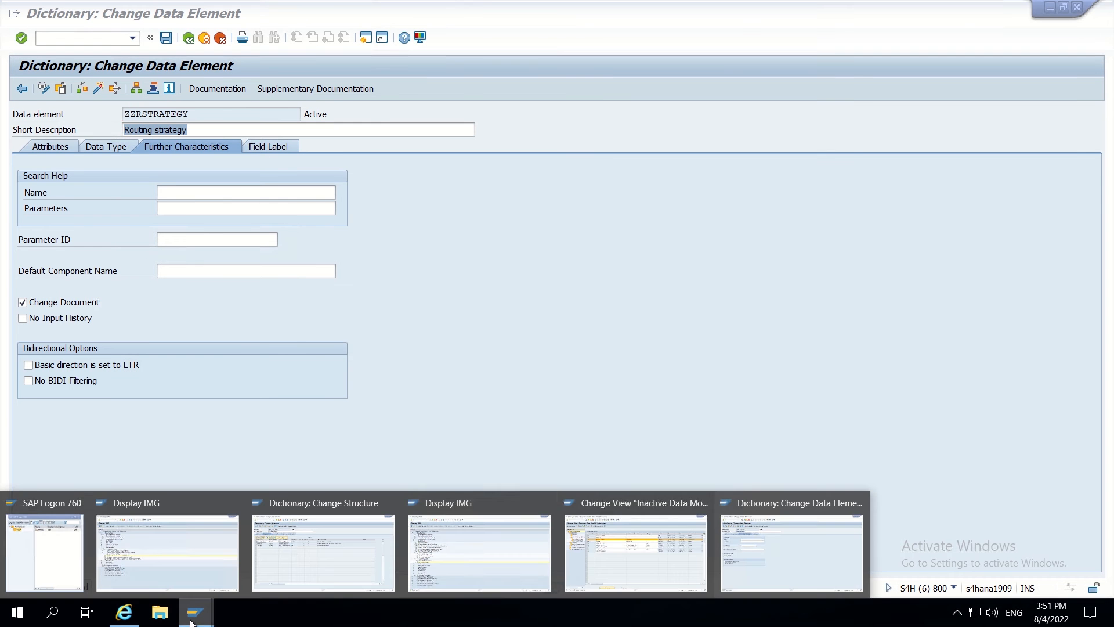
left_click(771, 558)
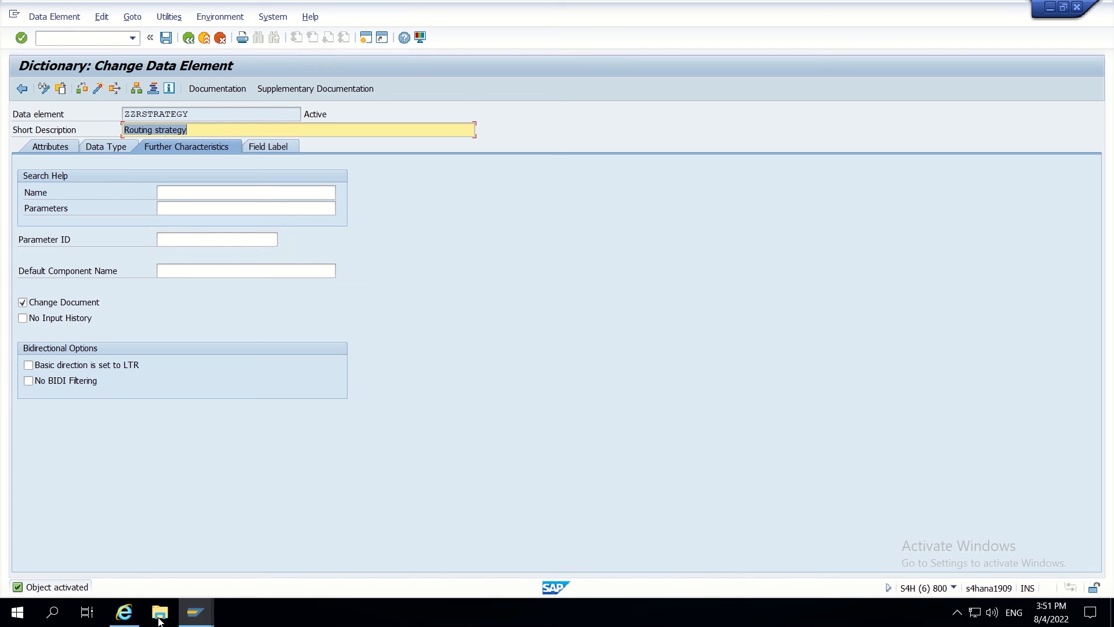
left_click(195, 612)
left_click(623, 565)
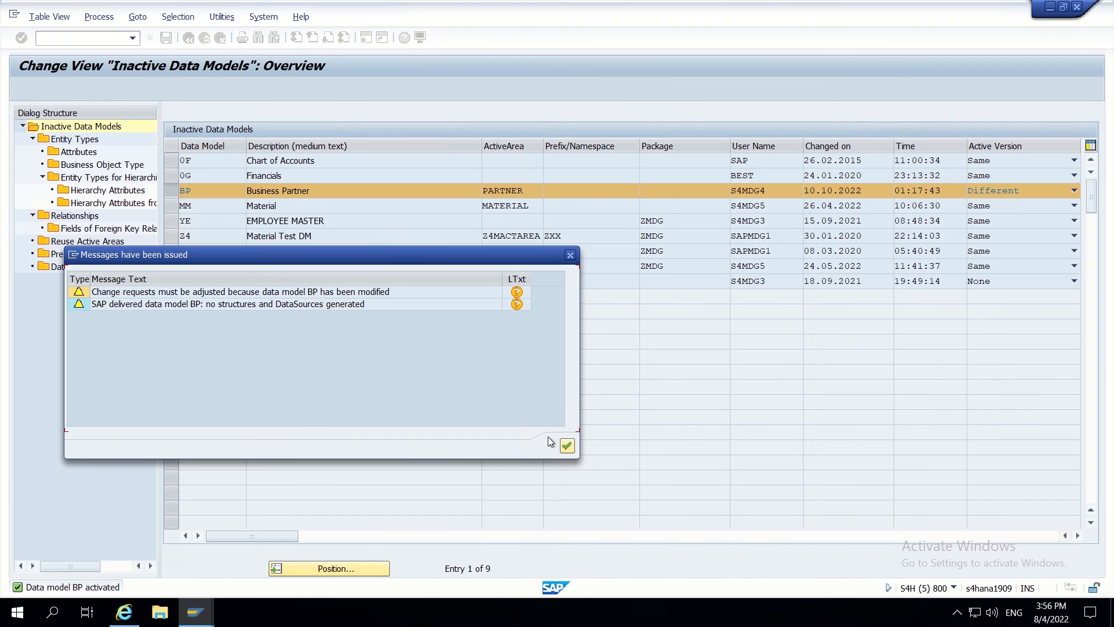
- Adjust the staging area of BP's linked change requests, accepting possible data loss
left_click(341, 293)
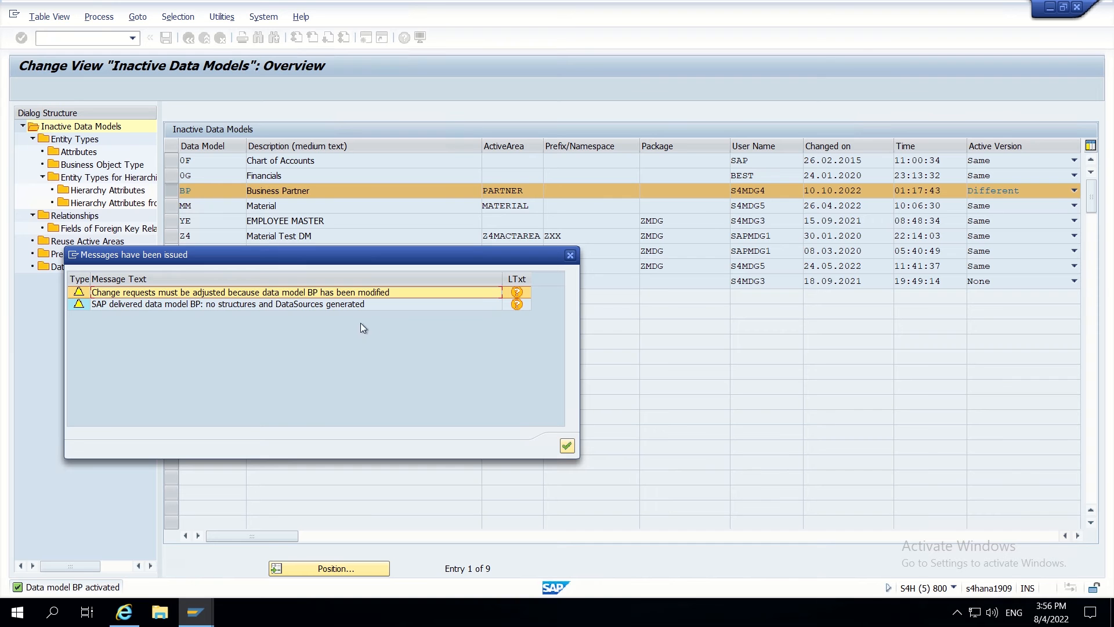
left_click(566, 446)
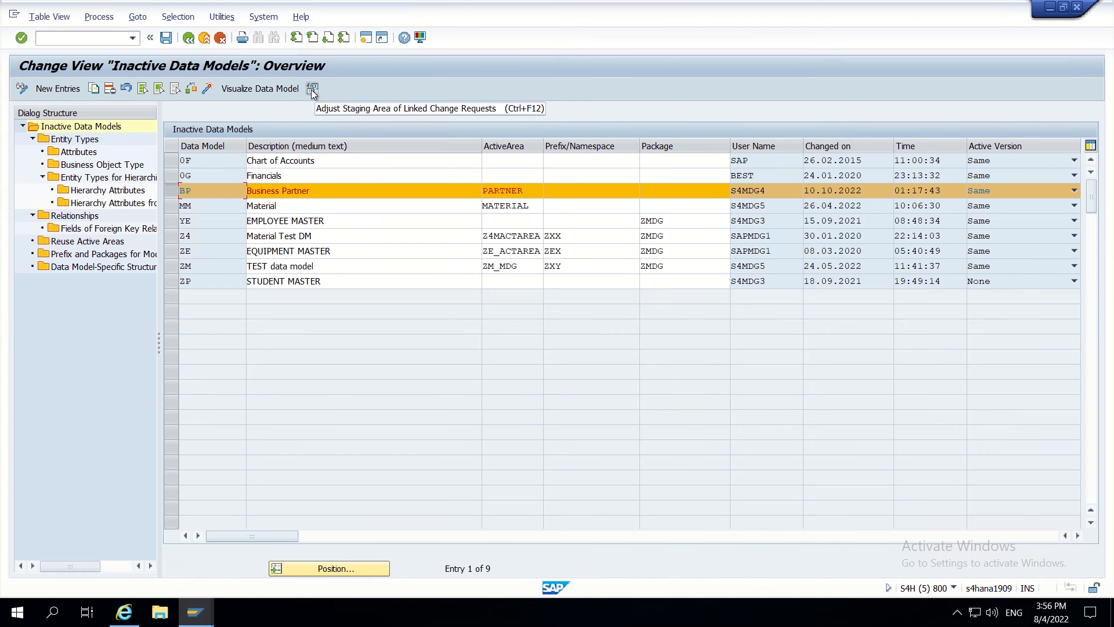
left_click(311, 90)
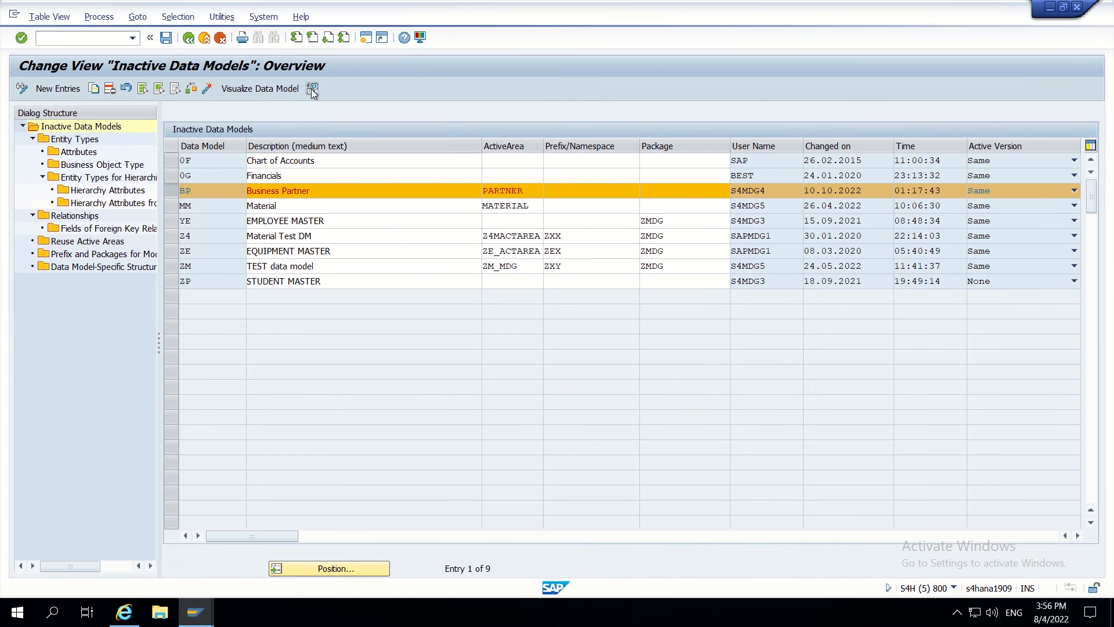
left_click(238, 279)
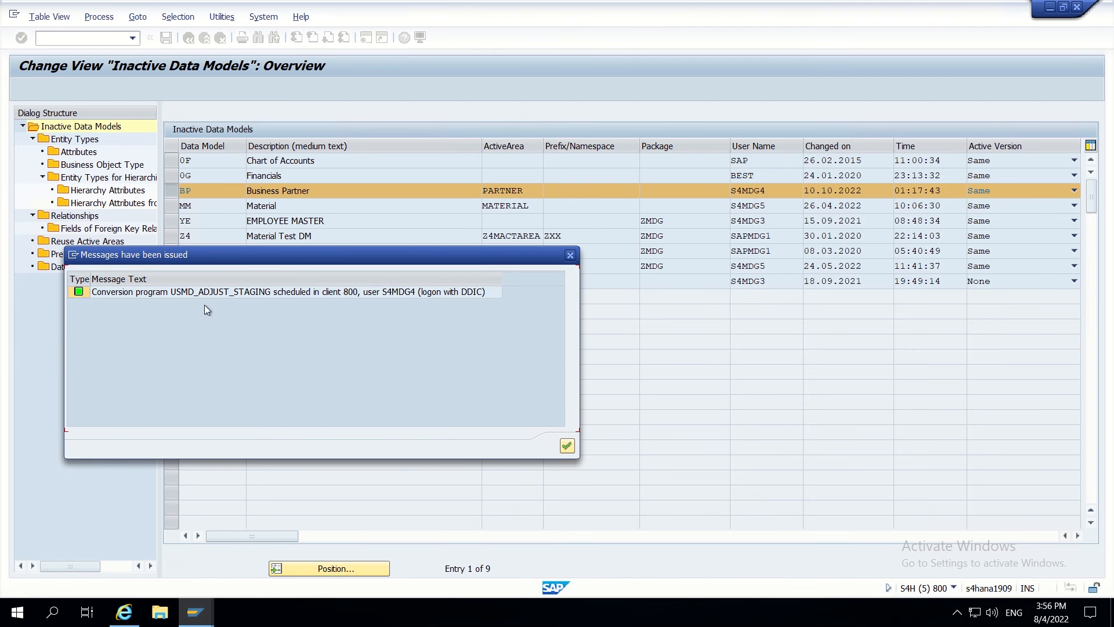
left_click(566, 449)
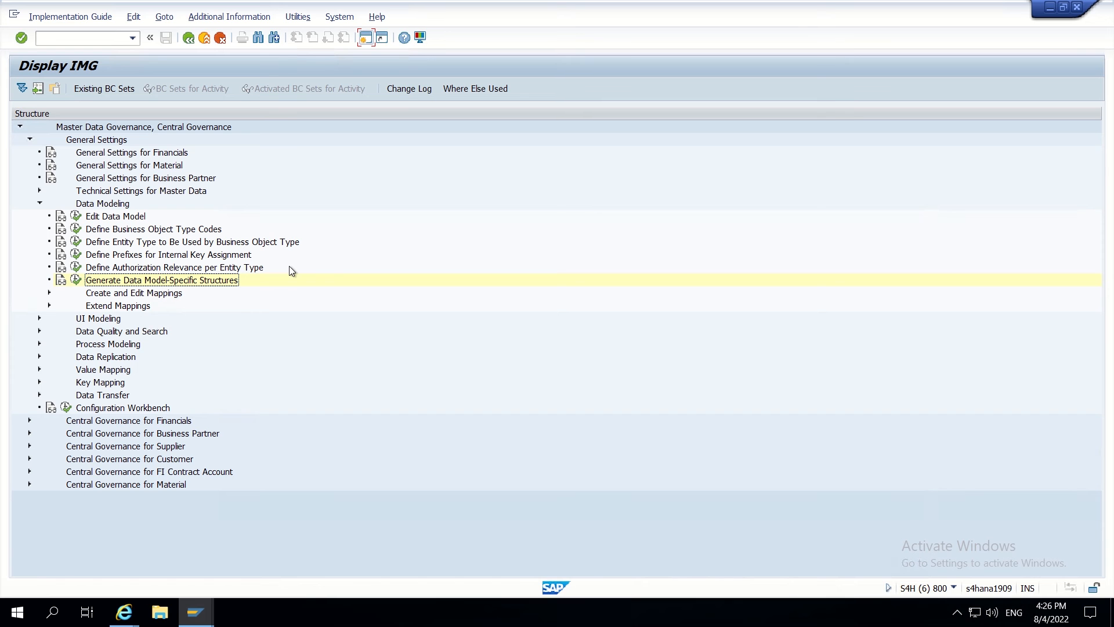
- Open the structures of data model BP and position the list at BP_CUSGEN
left_click(75, 280)
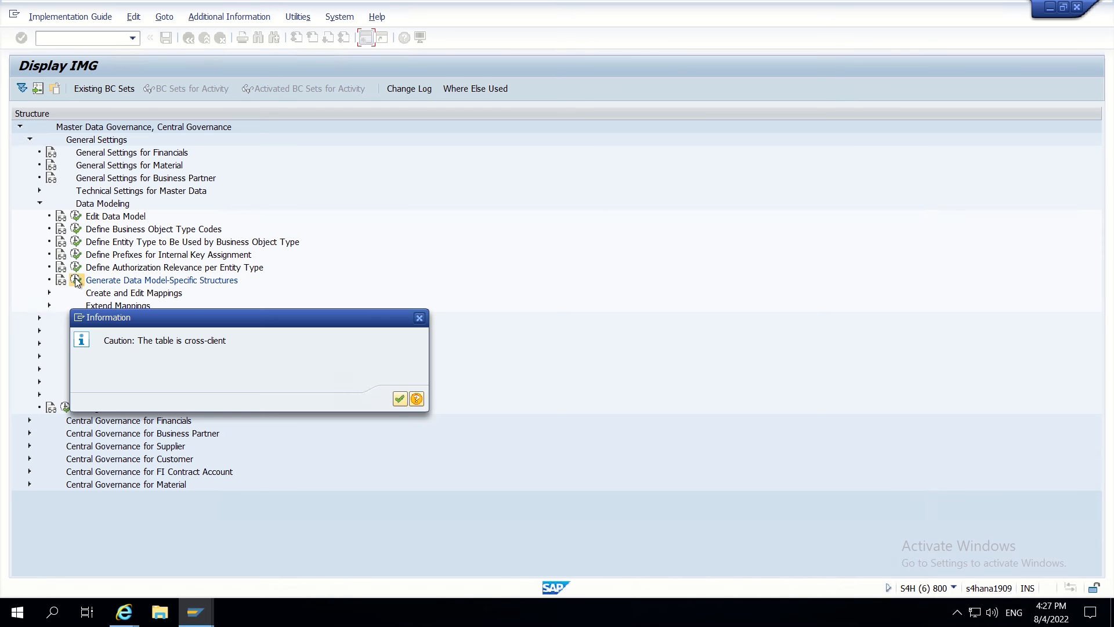
left_click(398, 399)
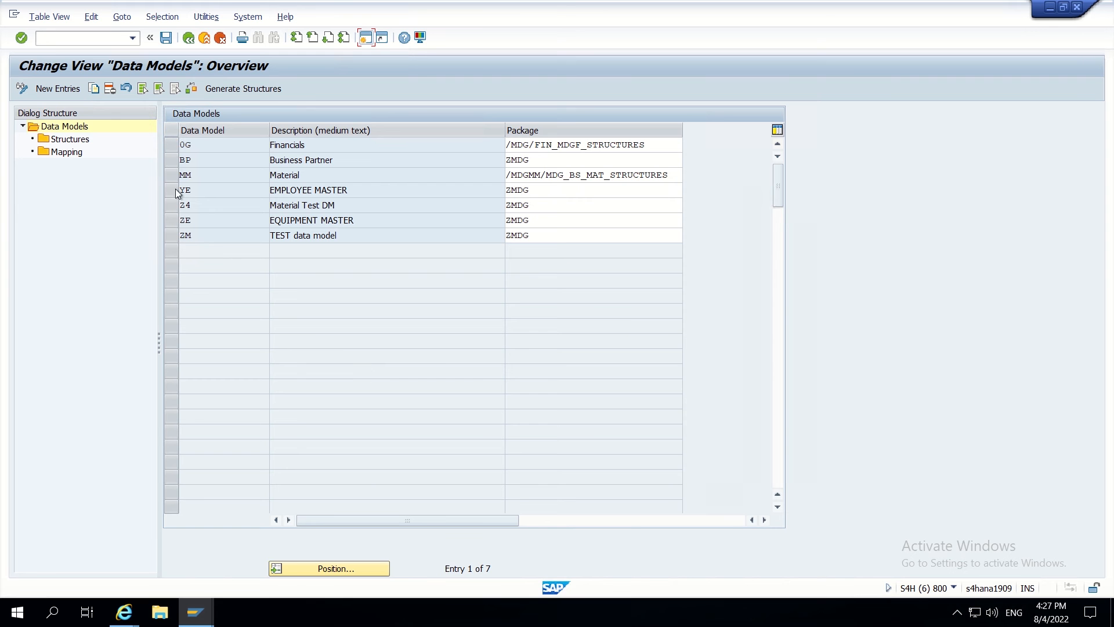
left_click(174, 160)
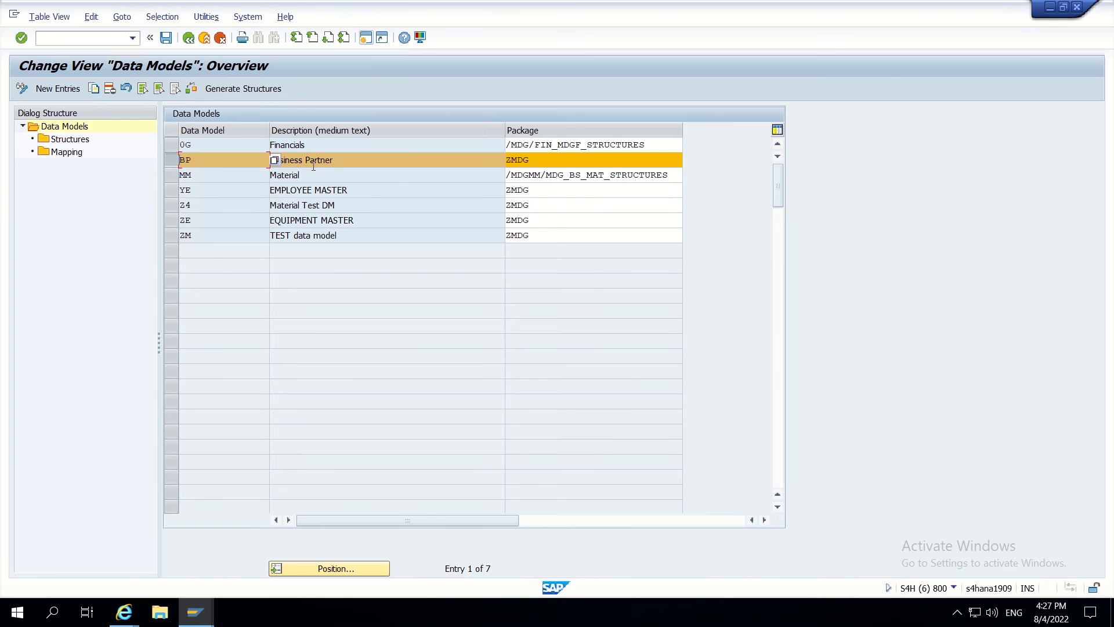
left_click(67, 139)
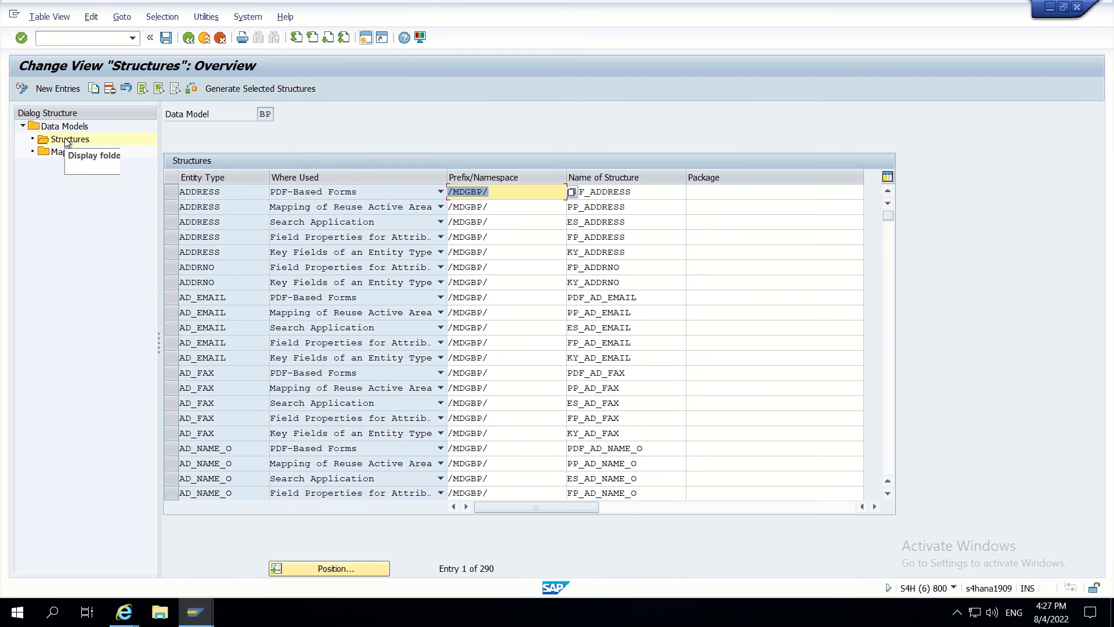
left_click(320, 567)
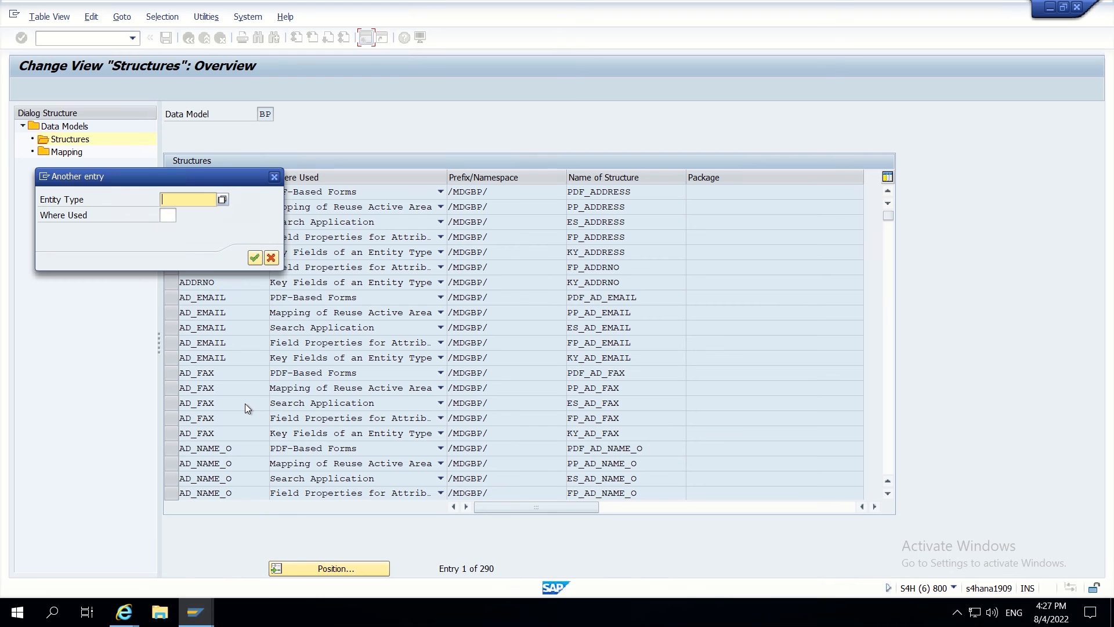
type("BP")
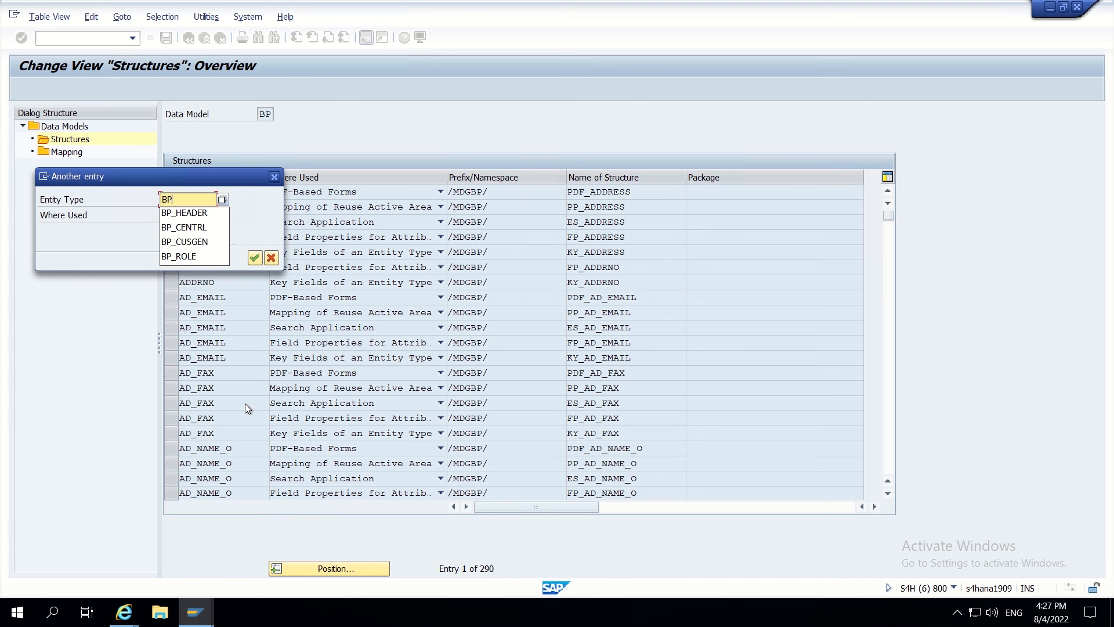
type("_C")
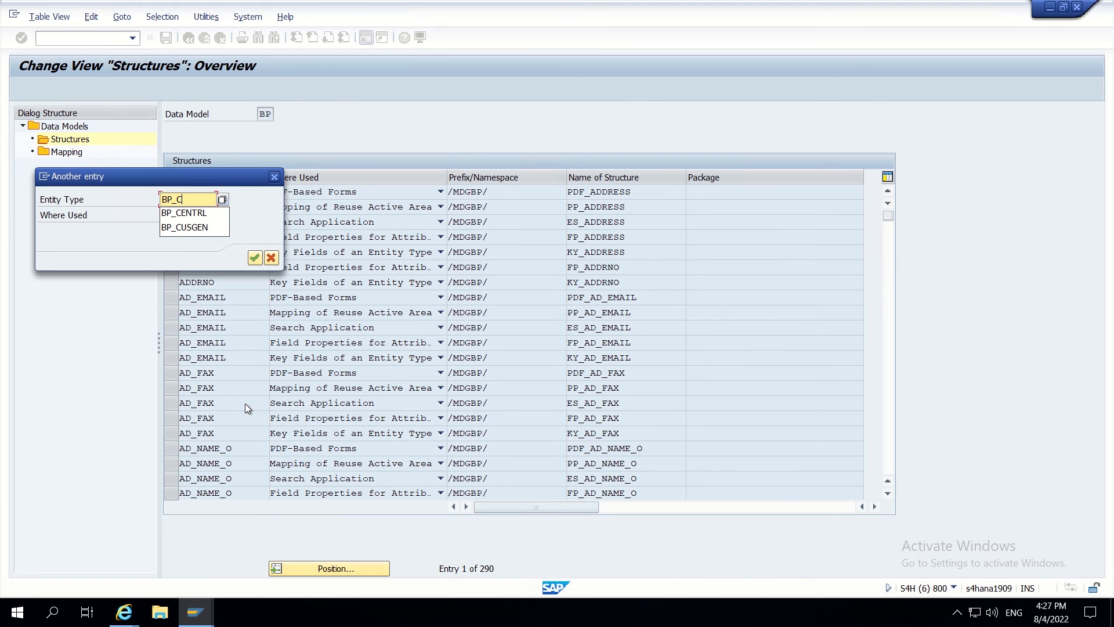
type("USGEN")
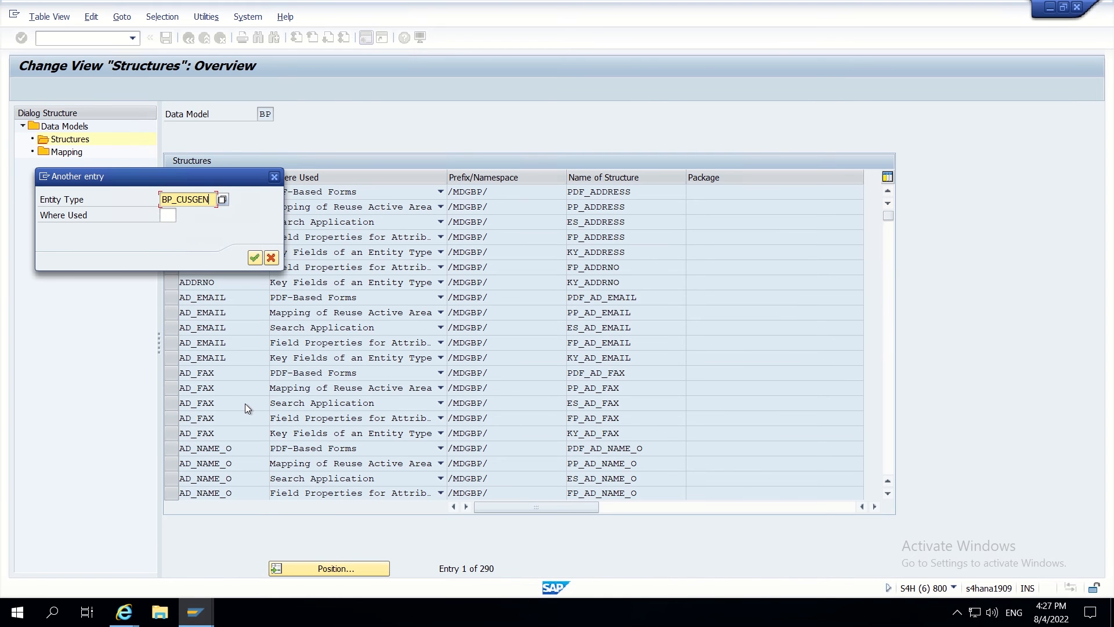
left_click(255, 258)
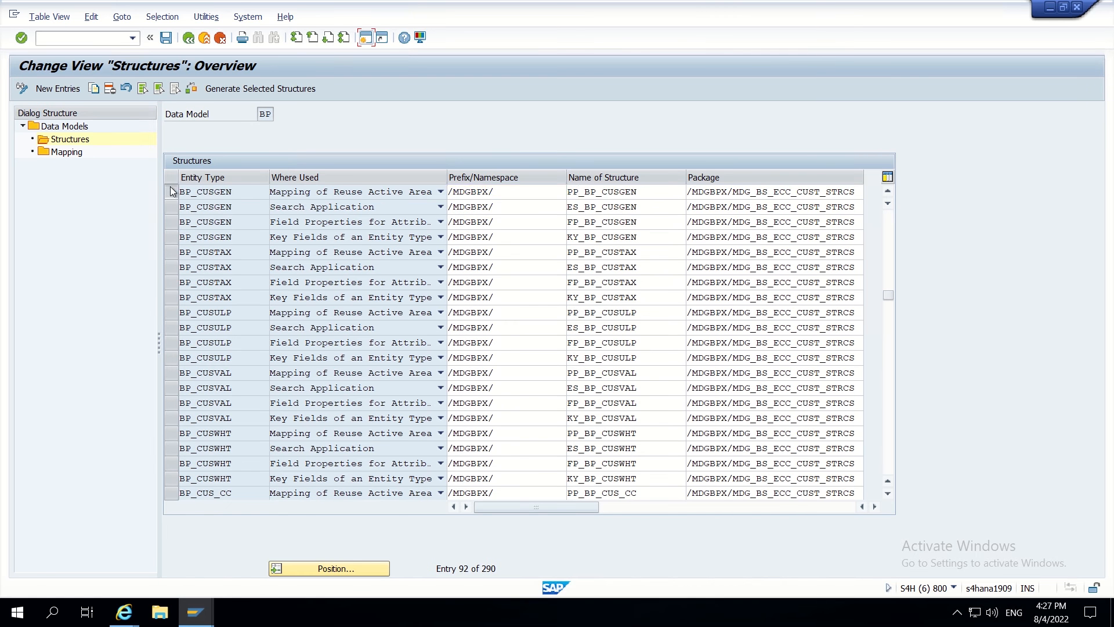
- Select the four BP_CUSGEN structure rows and generate them
left_click(169, 186)
left_click(169, 210)
left_click(171, 223)
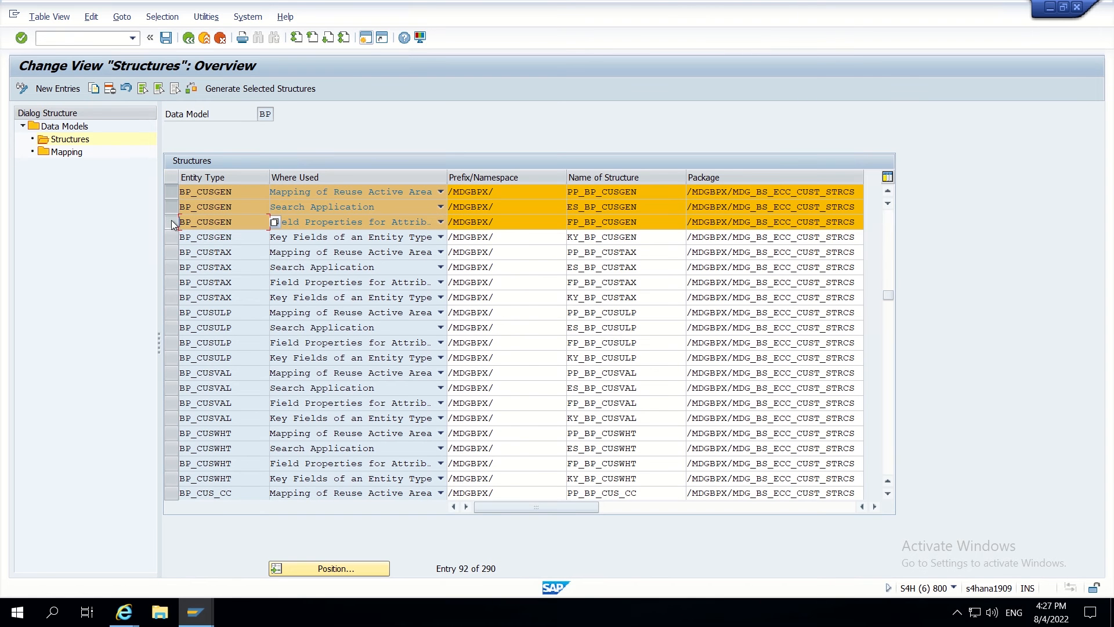
left_click(171, 237)
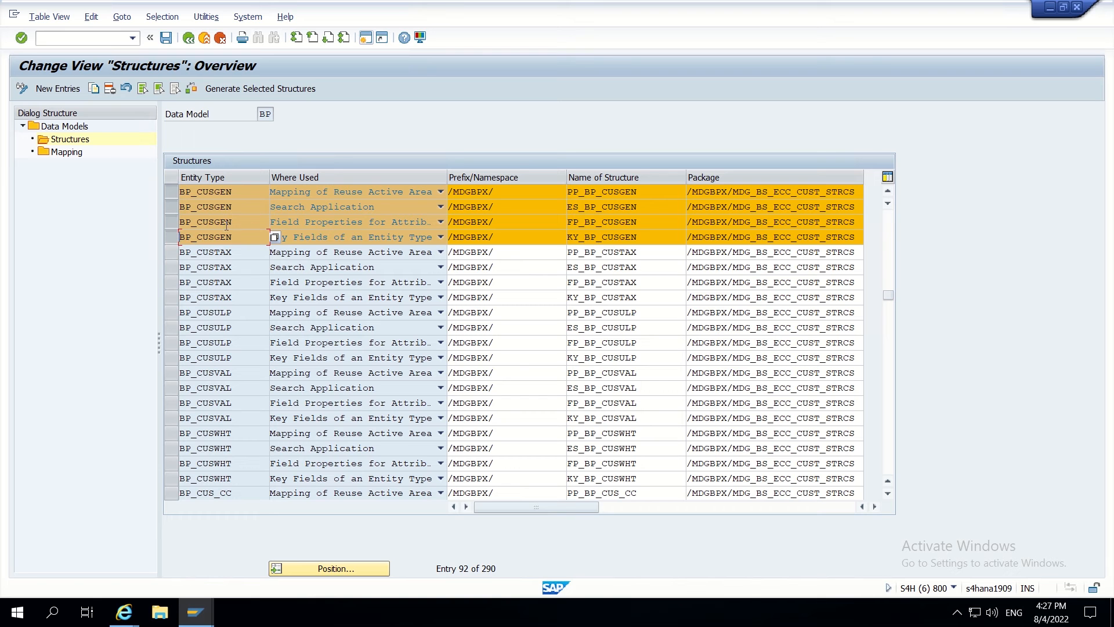
left_click(236, 89)
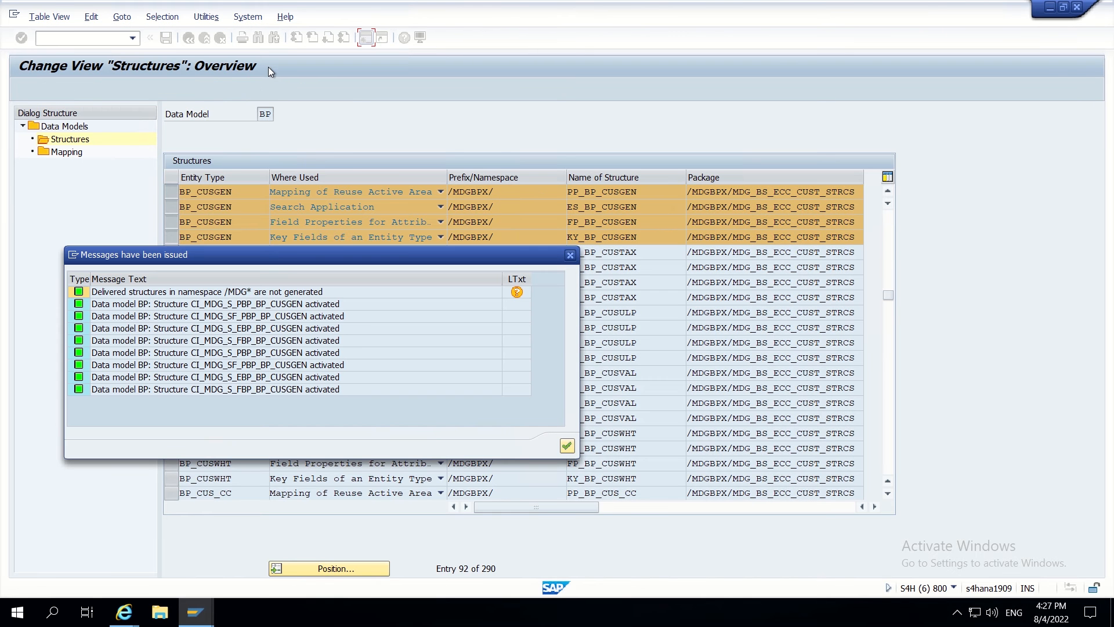
left_click(567, 446)
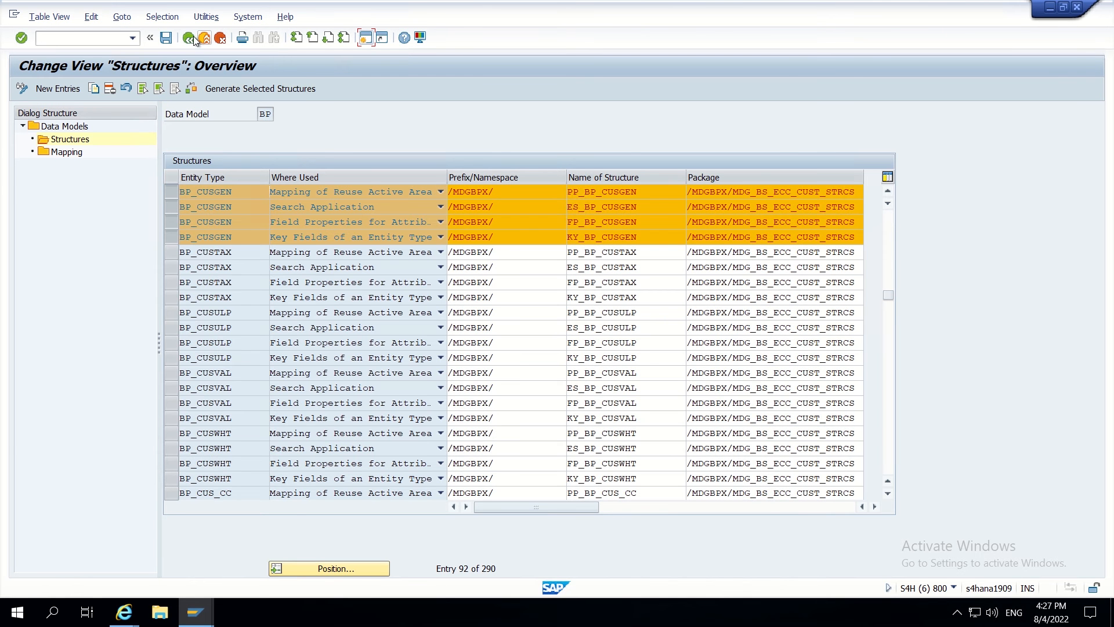
- Return to the customizing tree, close the old change request window and bring up customer search
left_click(190, 40)
left_click(190, 40)
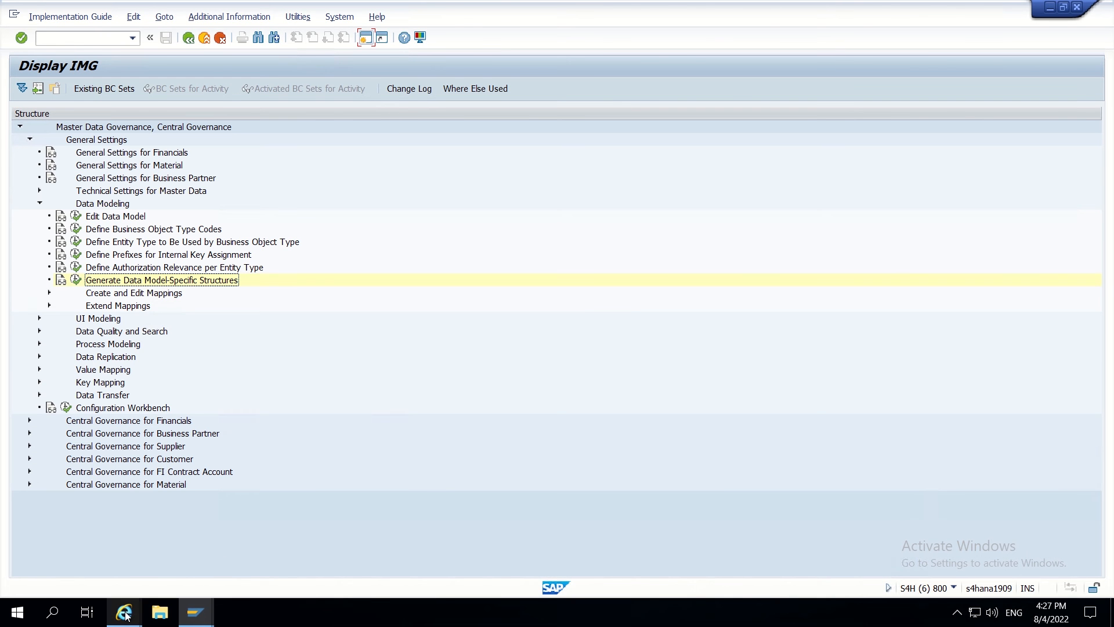
mouse_move(125, 614)
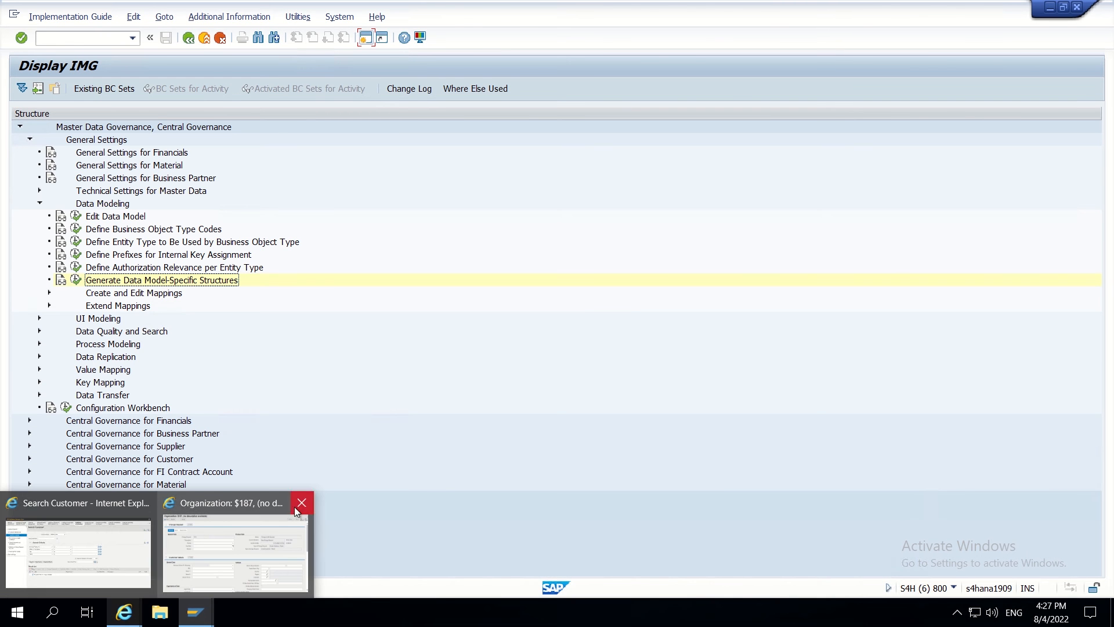
left_click(187, 575)
left_click(128, 539)
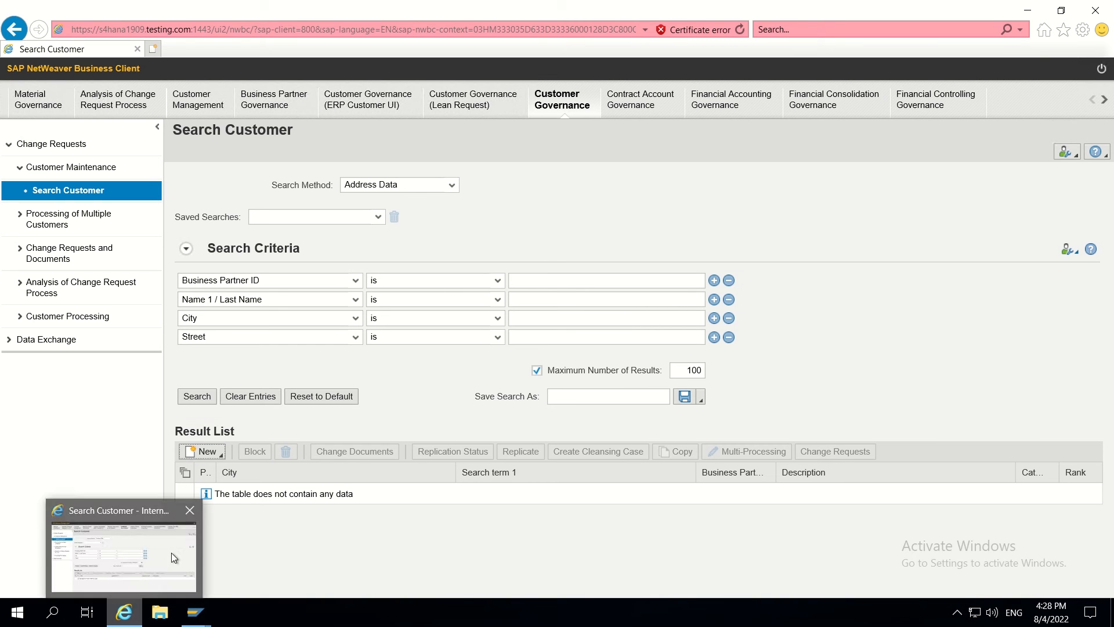
- Create a new organization change request of type Create Customer - Planet (request 1011)
left_click(209, 452)
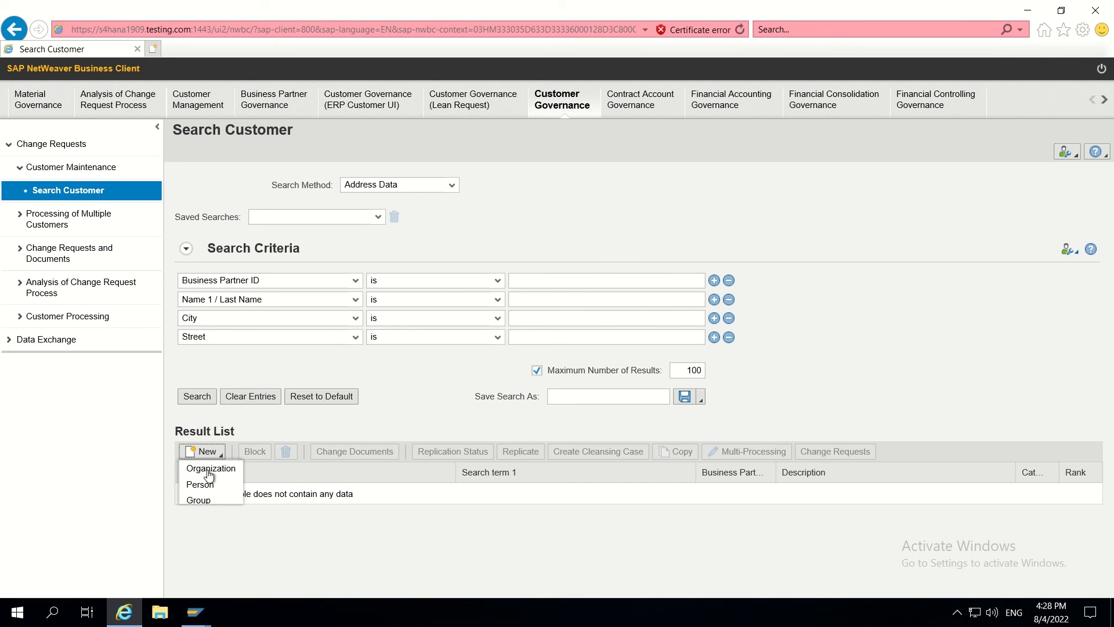
left_click(210, 469)
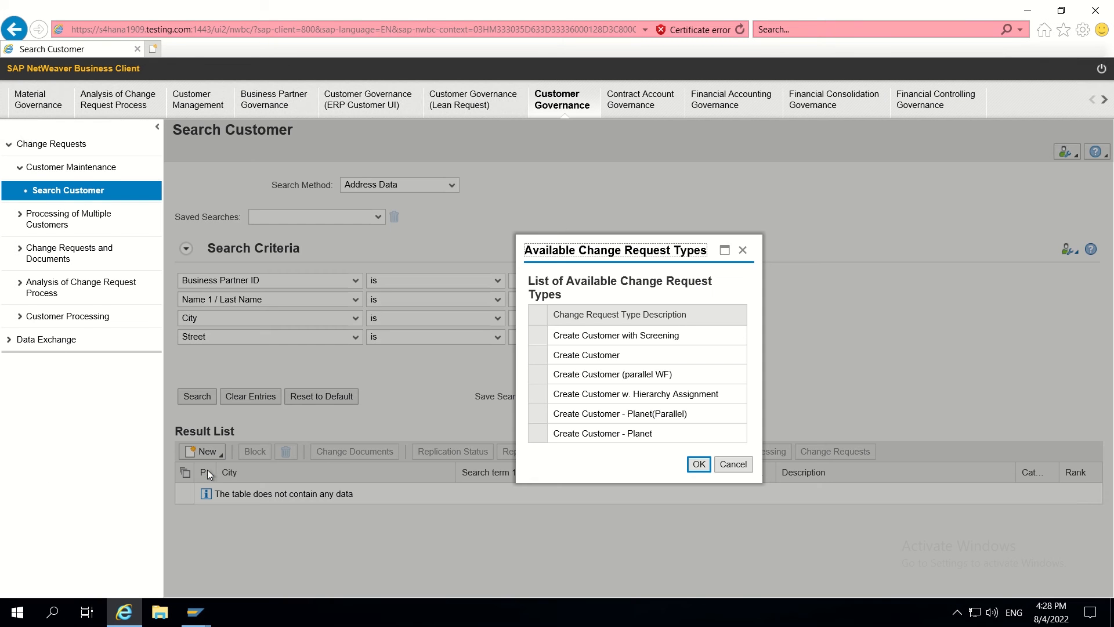
left_click(538, 433)
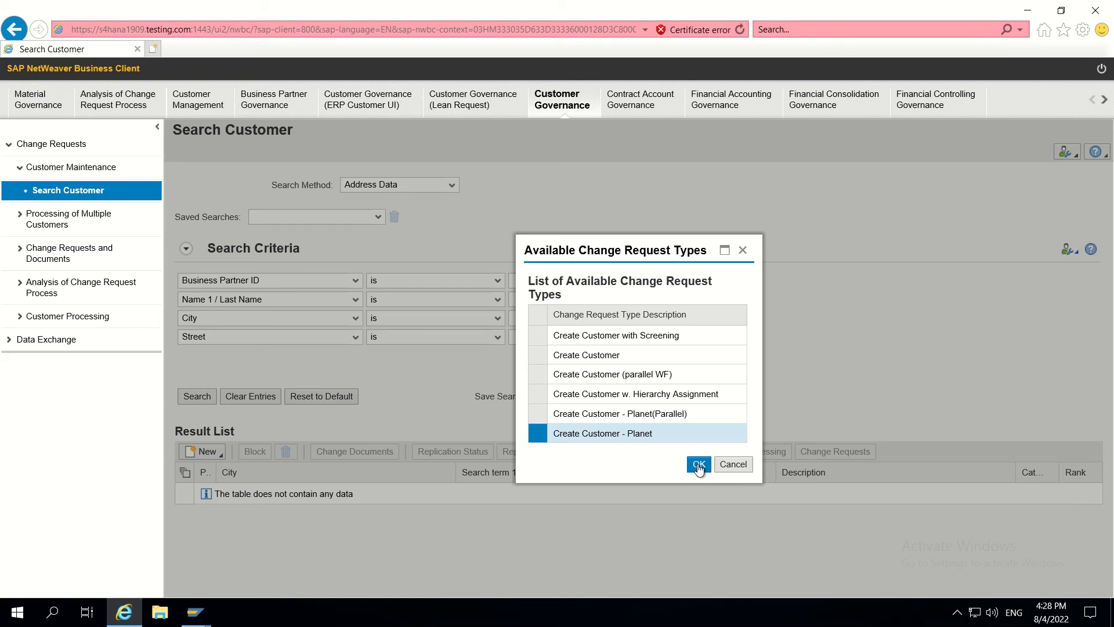
left_click(699, 464)
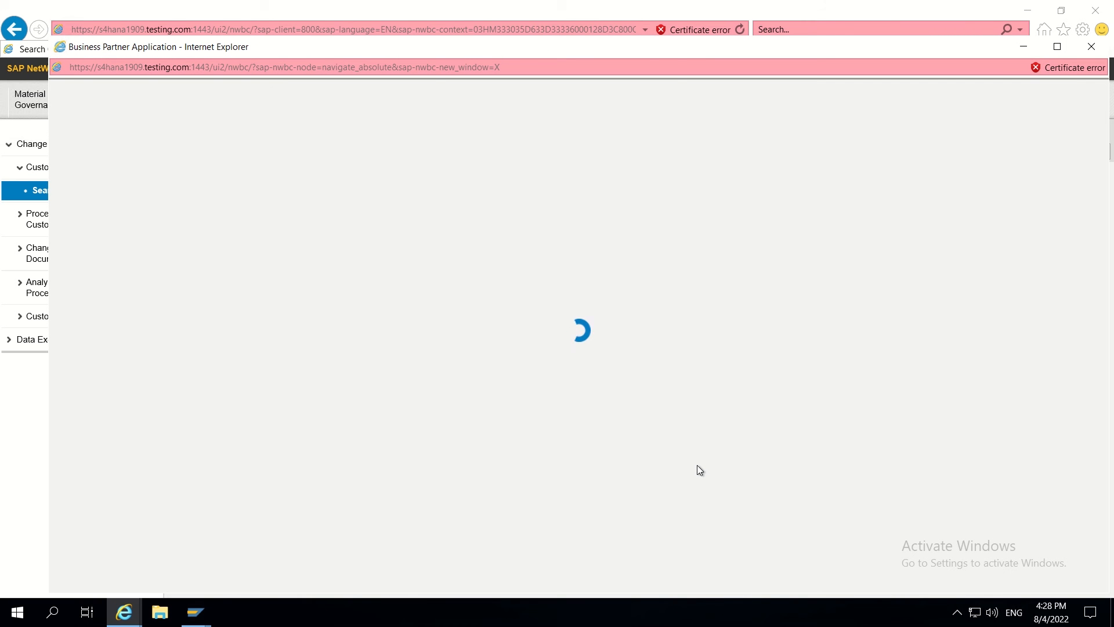
mouse_move(562, 5)
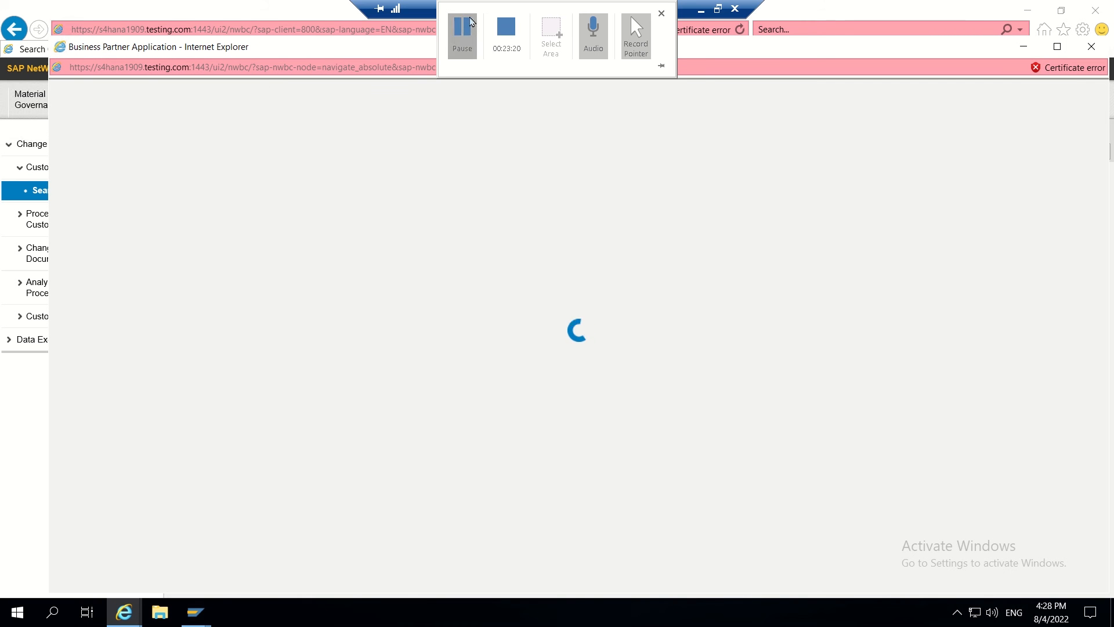
left_click(462, 29)
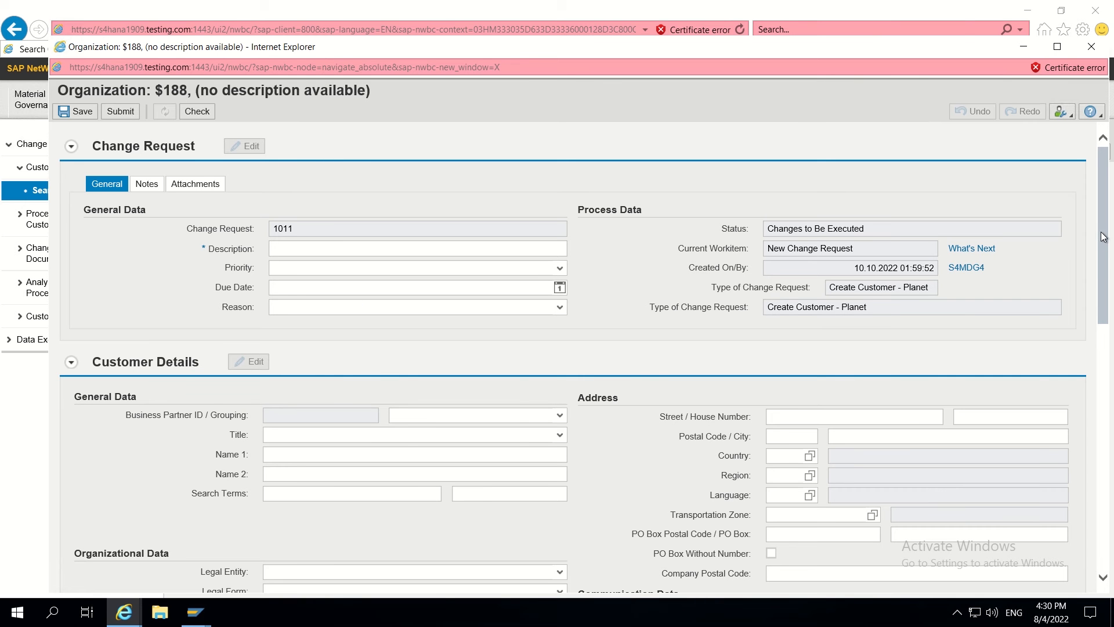
- Add a new ERP Customer entry for organization $188 and scroll down to its Additional Data fields
left_click_drag(1104, 254, 1079, 515)
left_click(247, 507)
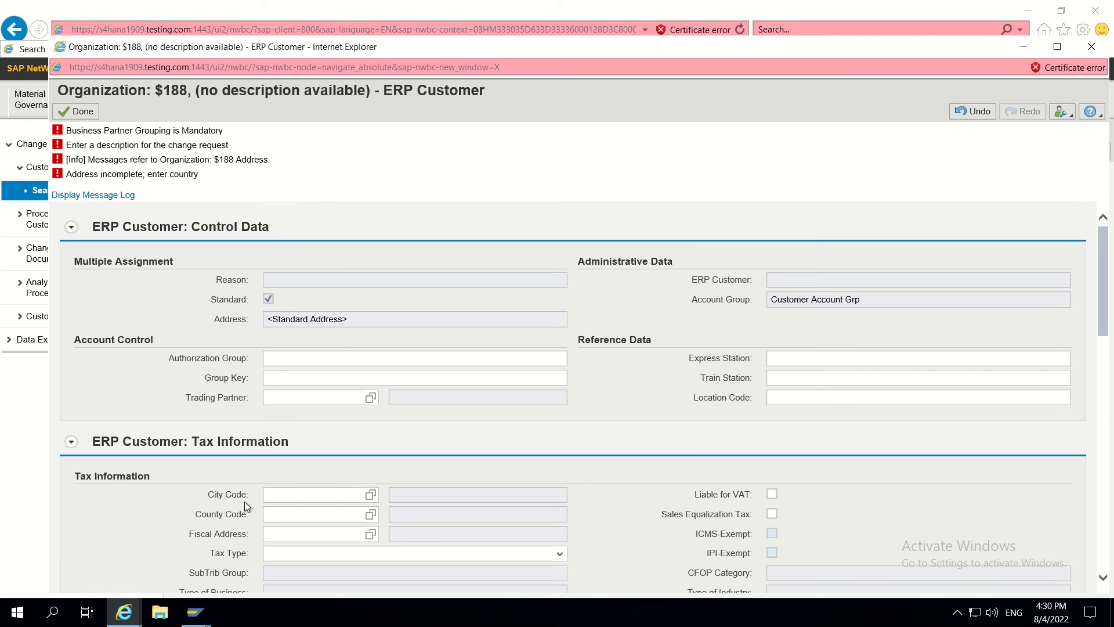
scroll(245, 502, "down", 5)
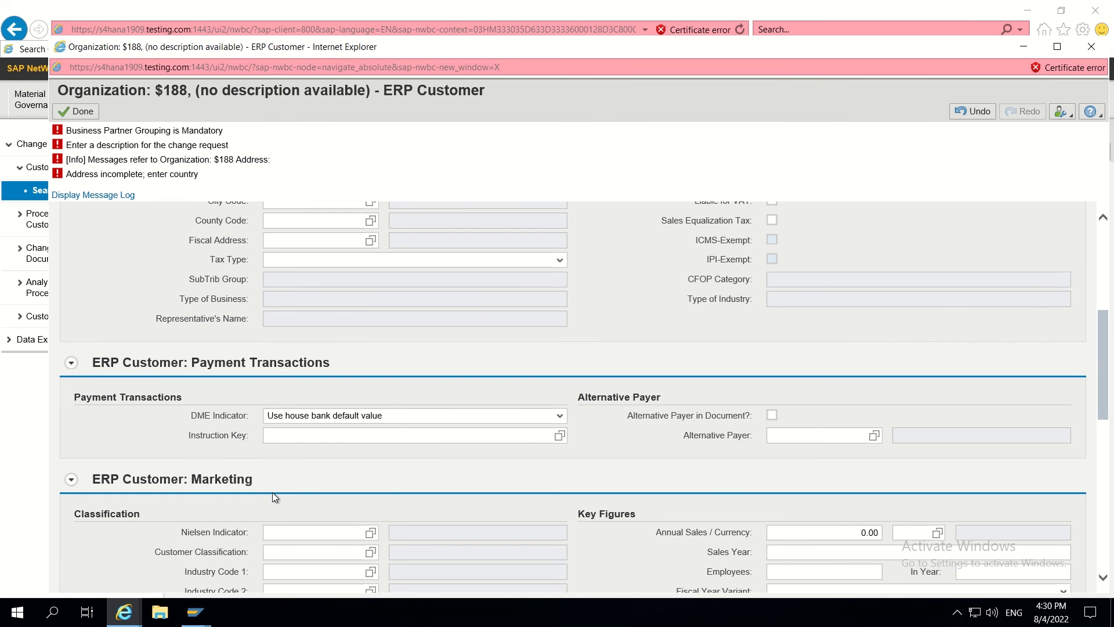
scroll(395, 410, "down", 5)
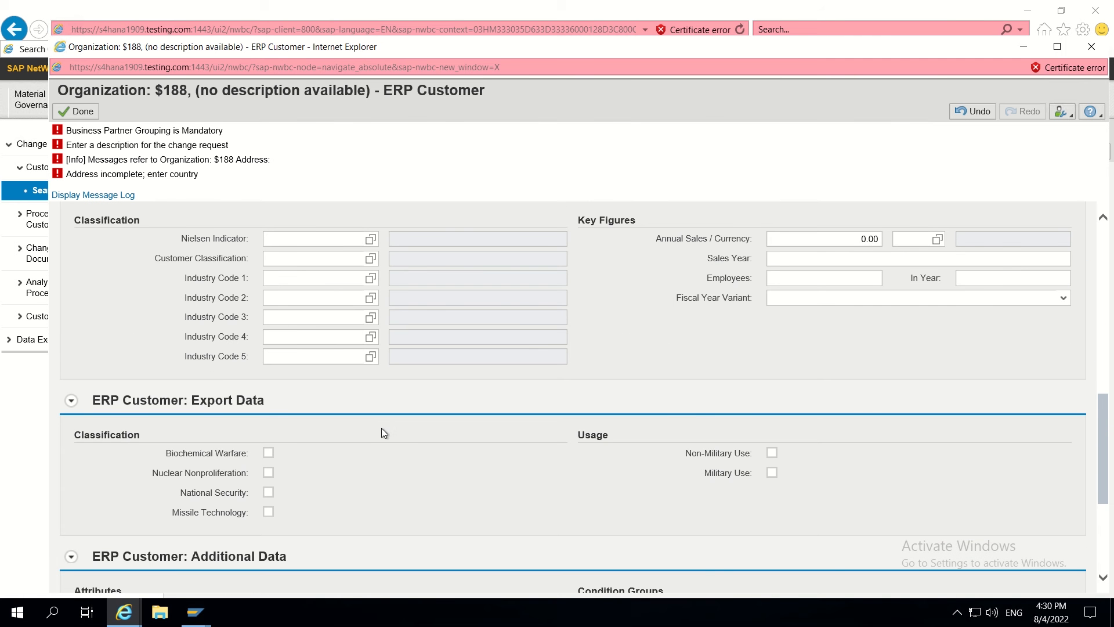
scroll(382, 429, "down", 3)
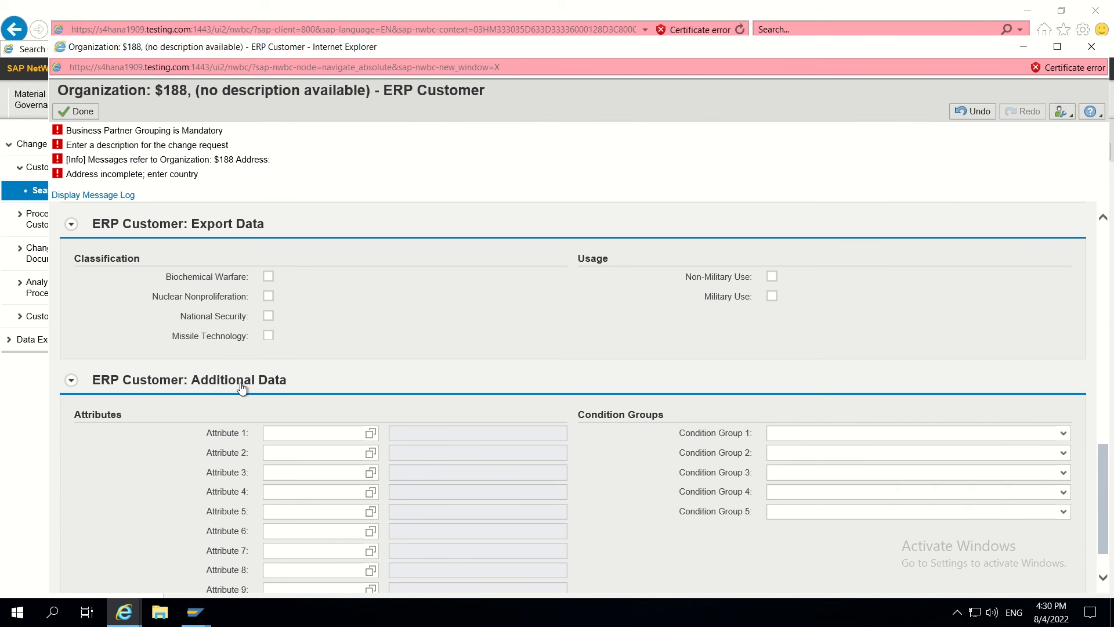
scroll(264, 237, "up", 3)
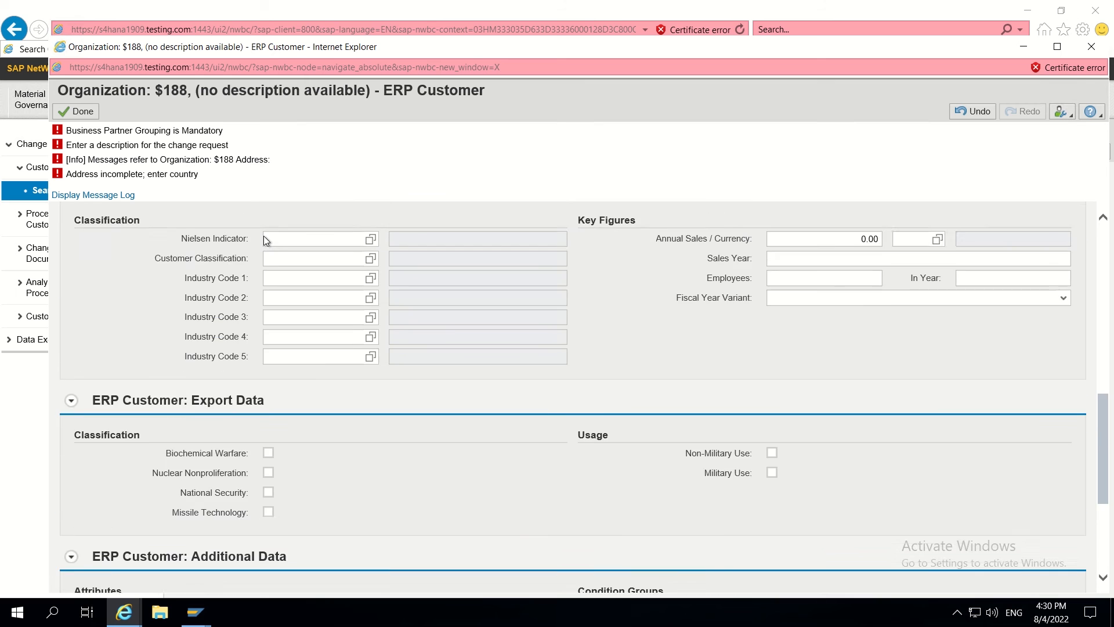
scroll(264, 236, "down", 4)
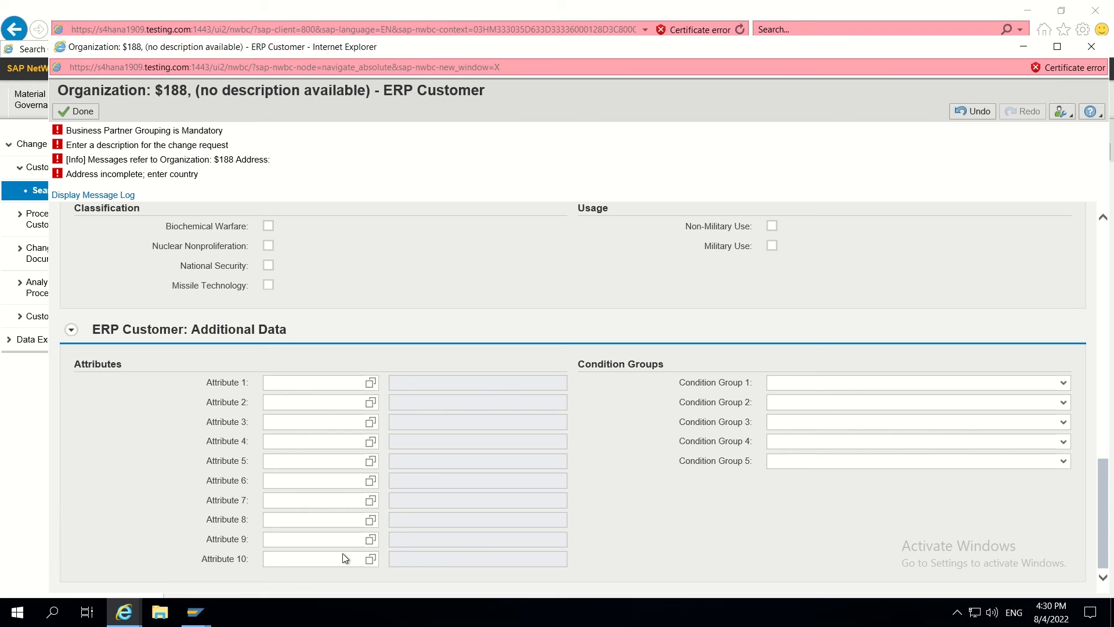
- Open the BS_CU_GEN_ADDITIONAL component configuration from Attribute 10's Technical Help, maximized
right_click(304, 560)
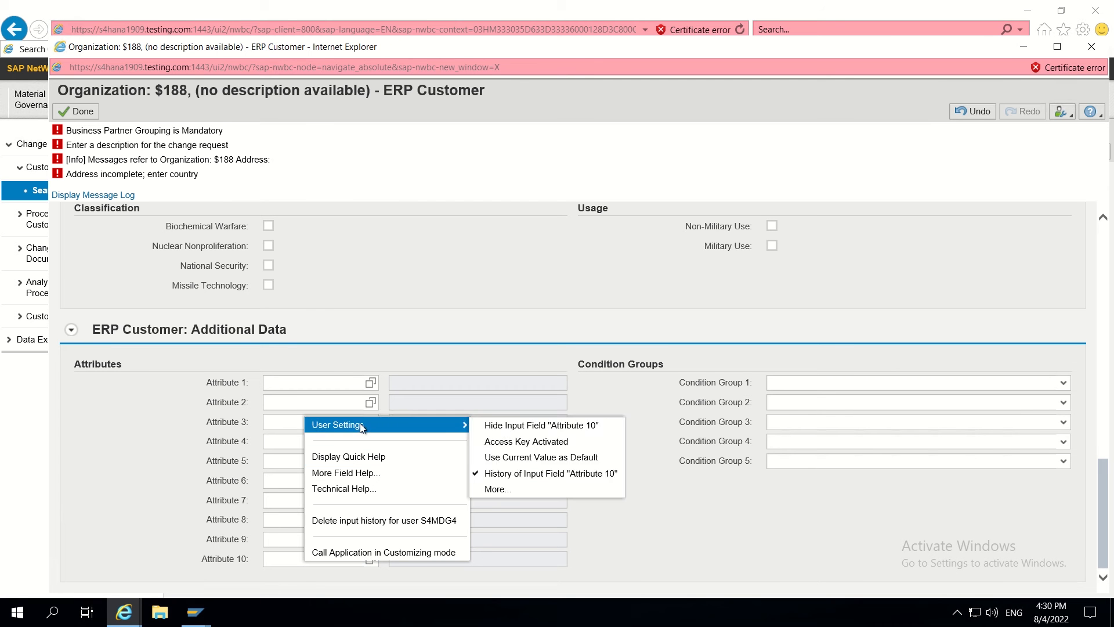
left_click(357, 490)
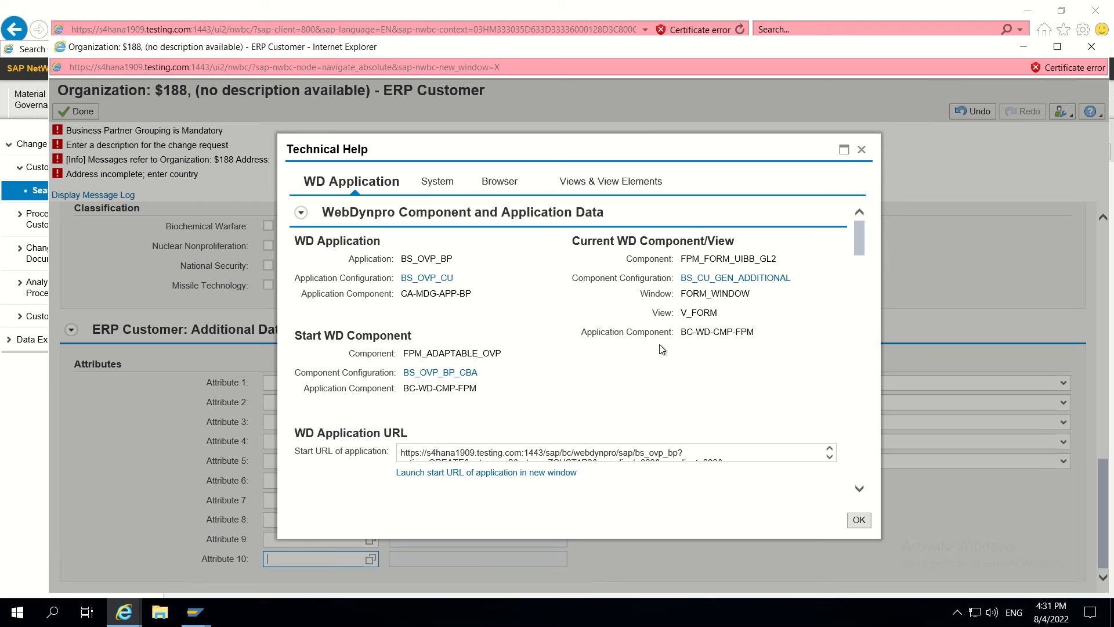
left_click(701, 279)
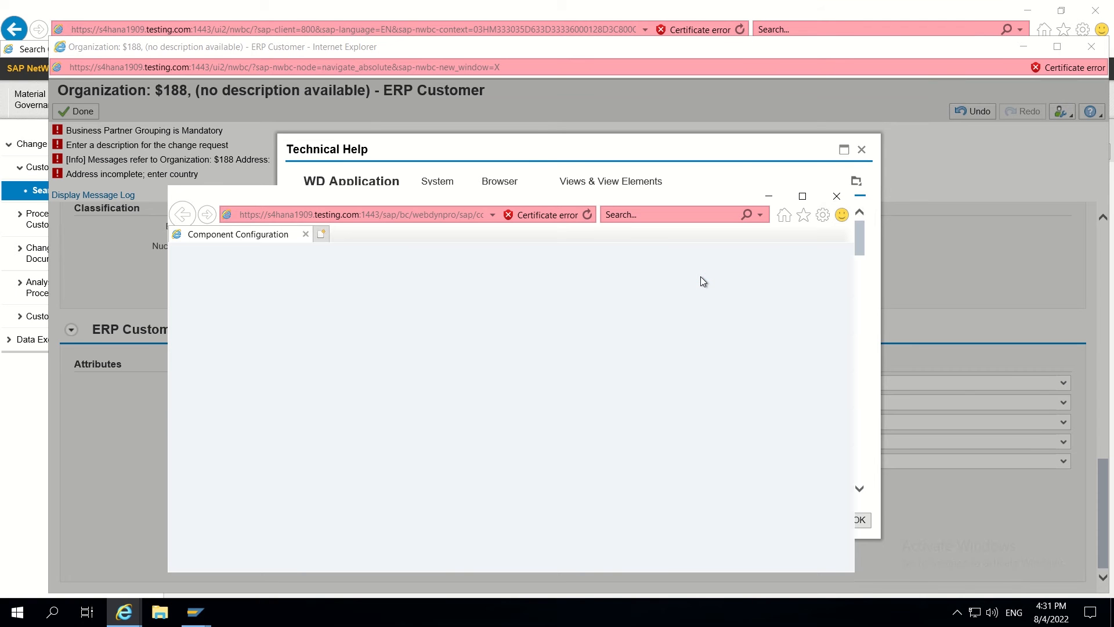
left_click(803, 197)
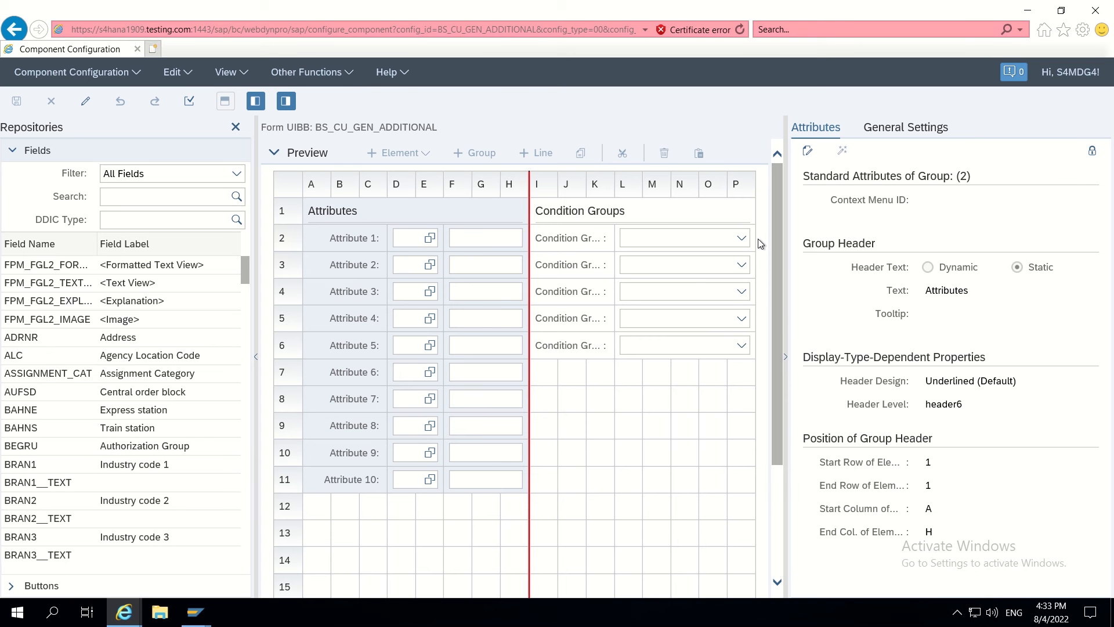
- Create a customizing of BS_CU_GEN_ADDITIONAL described as 'Customizing for custom field addition'
left_click(345, 73)
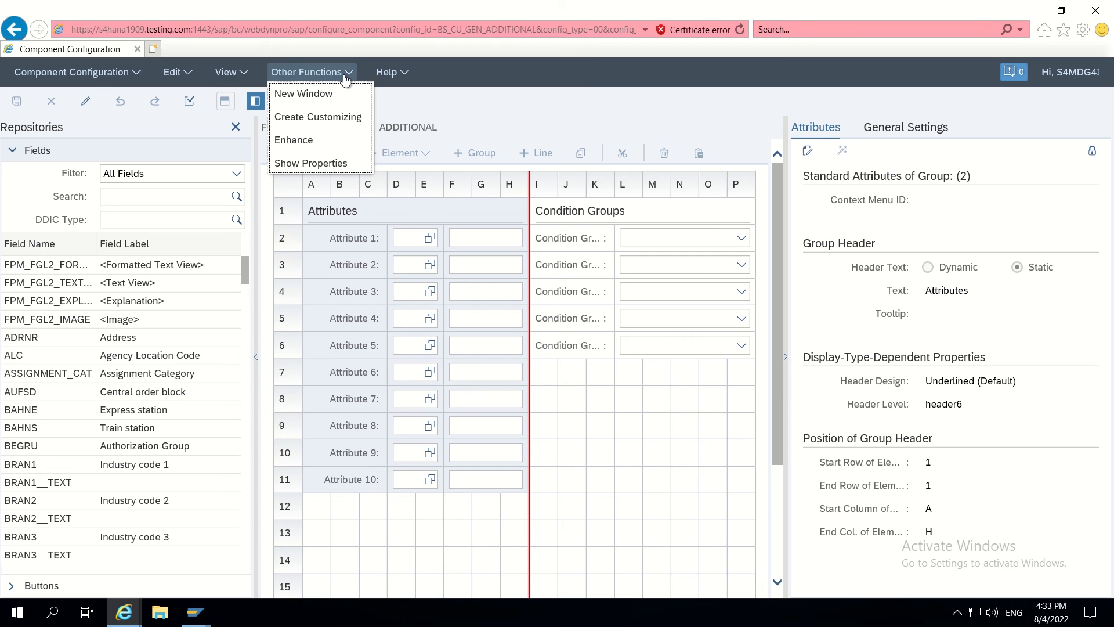
left_click(318, 117)
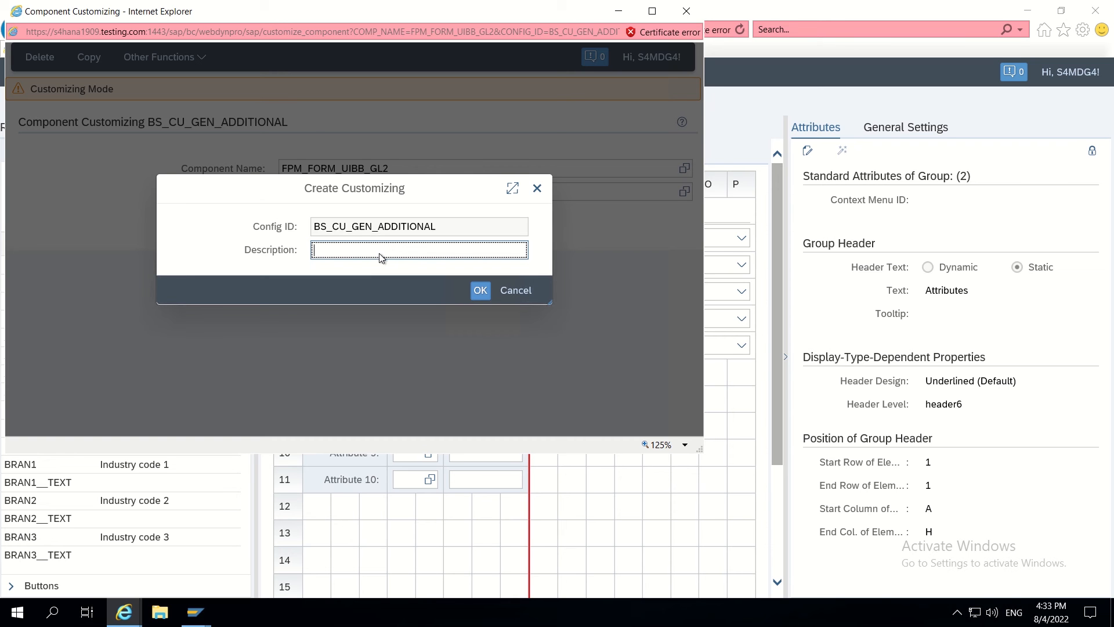
type("Customizing for")
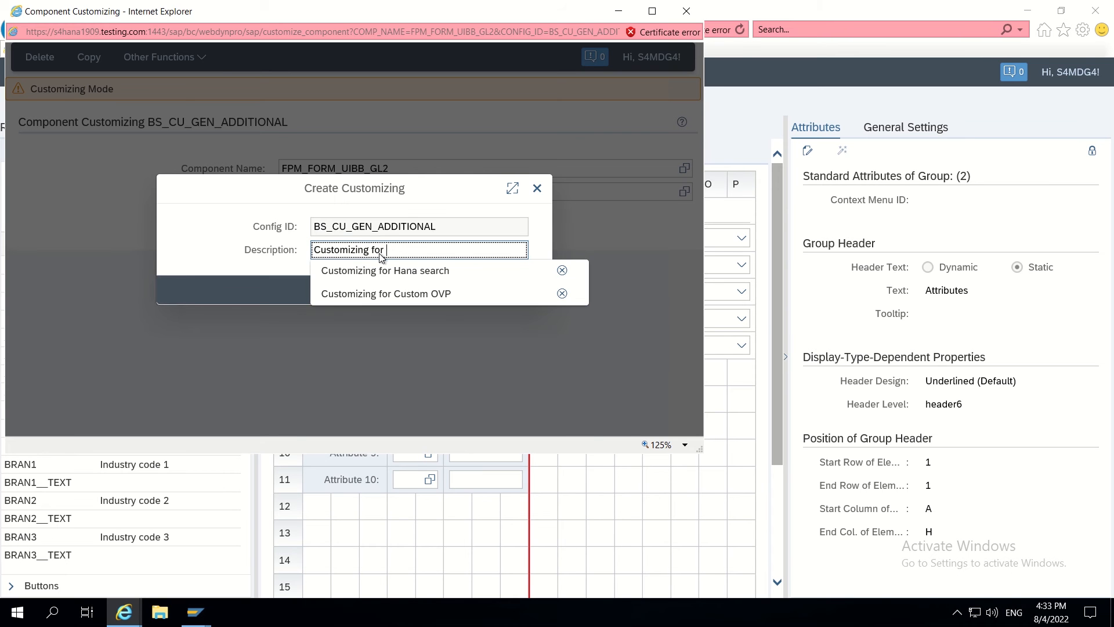
type(" addi")
key("BackSpace")
key("BackSpace")
key("BackSpace")
key("BackSpace")
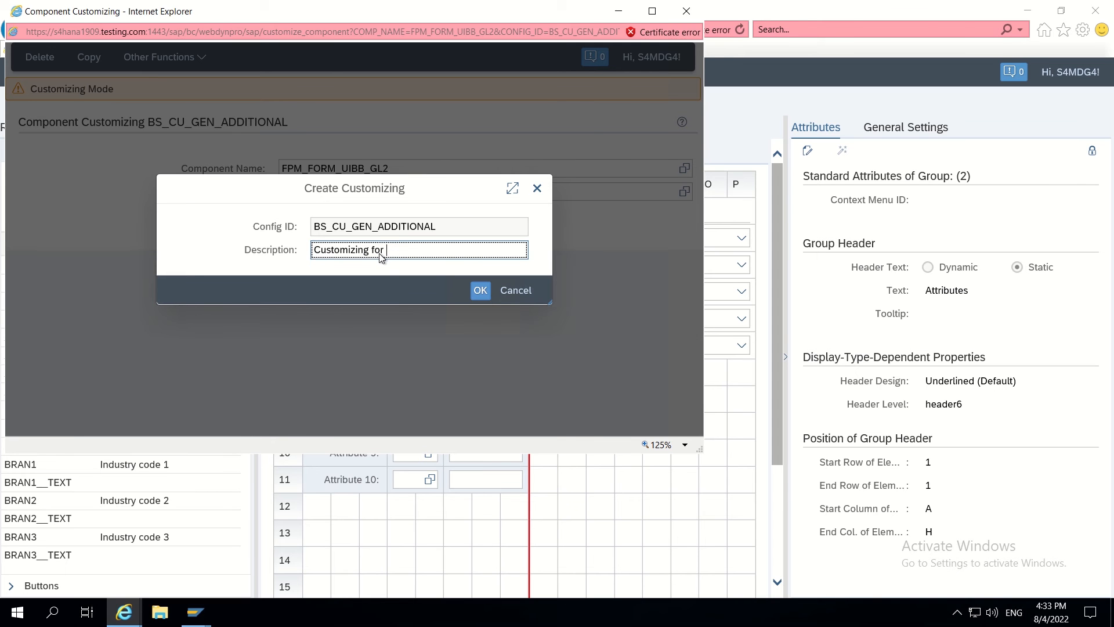
type("custom fie")
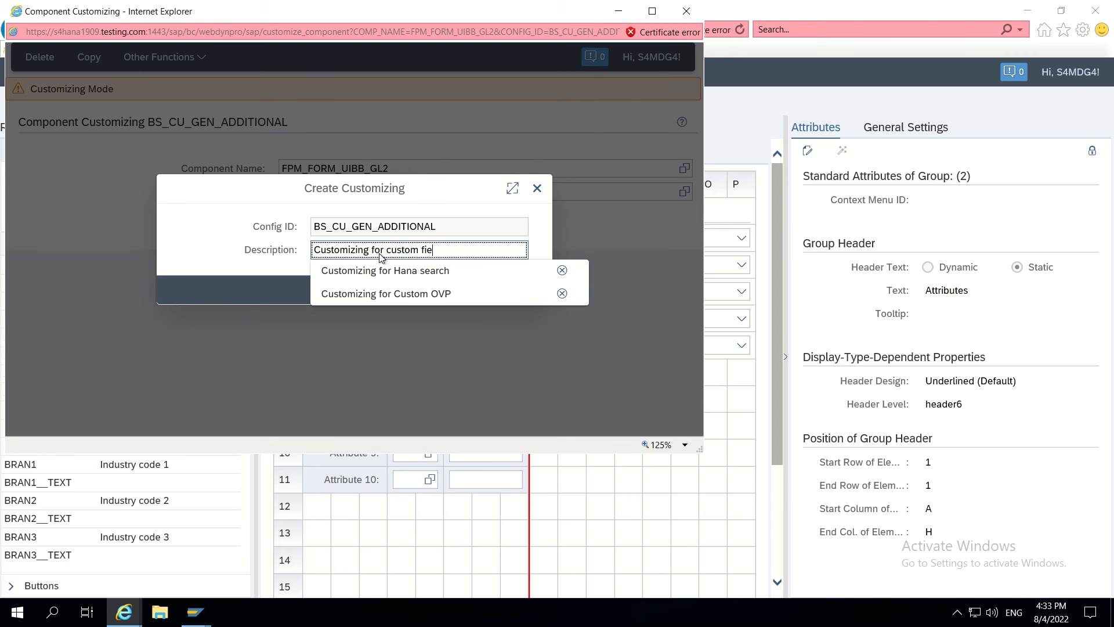
type("ld addition")
key("Return")
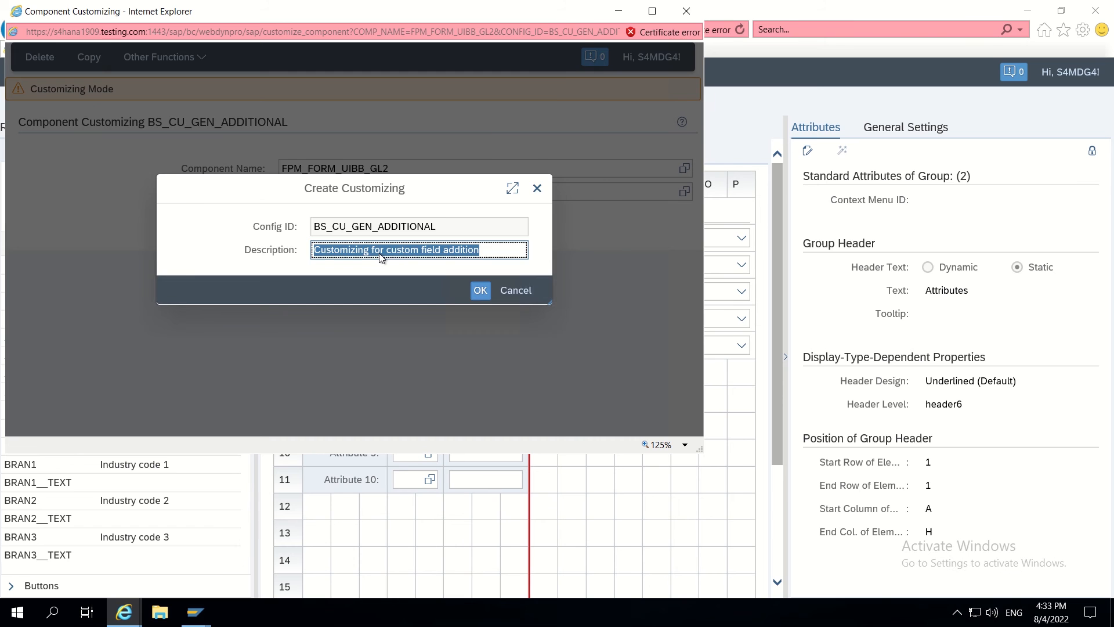
key("Return")
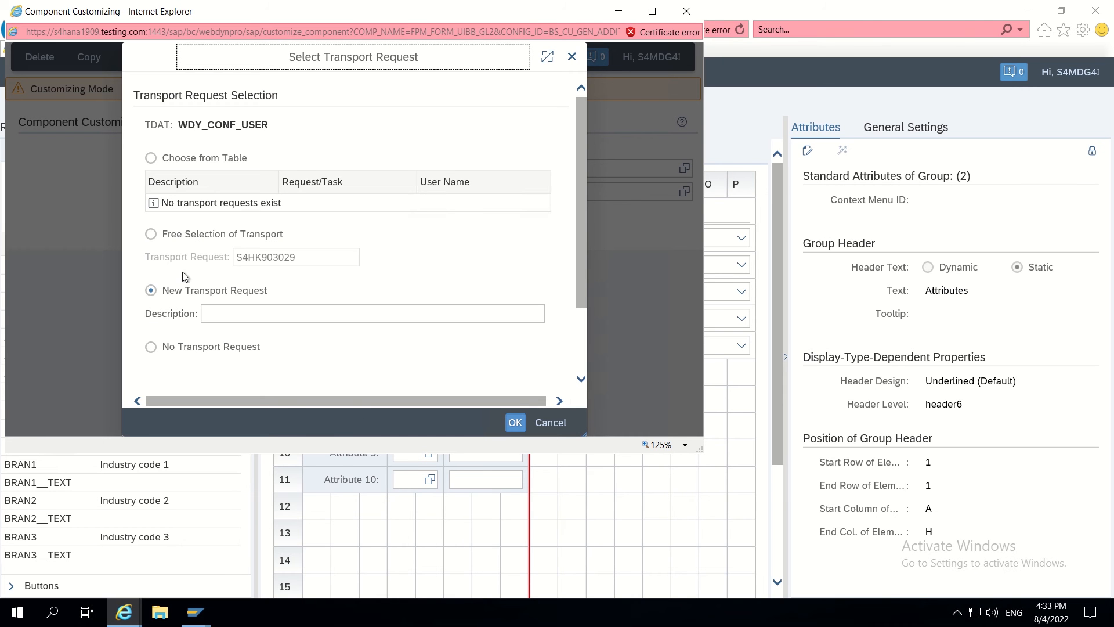
- Save the new customizing without a transport request
scroll(183, 274, "down", 3)
left_click(192, 254)
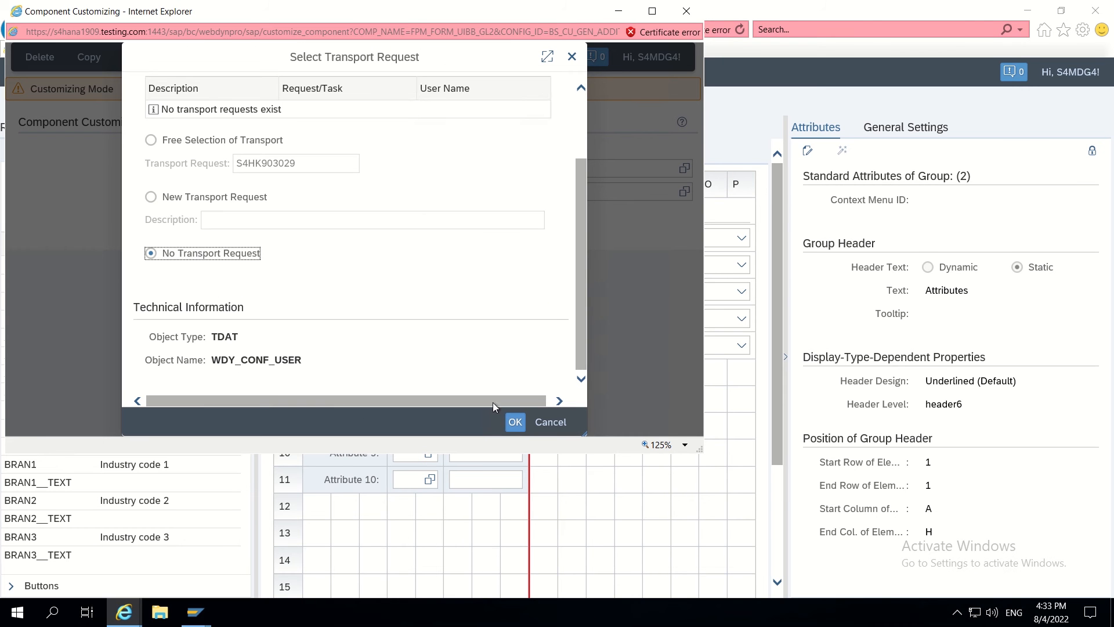
left_click(516, 423)
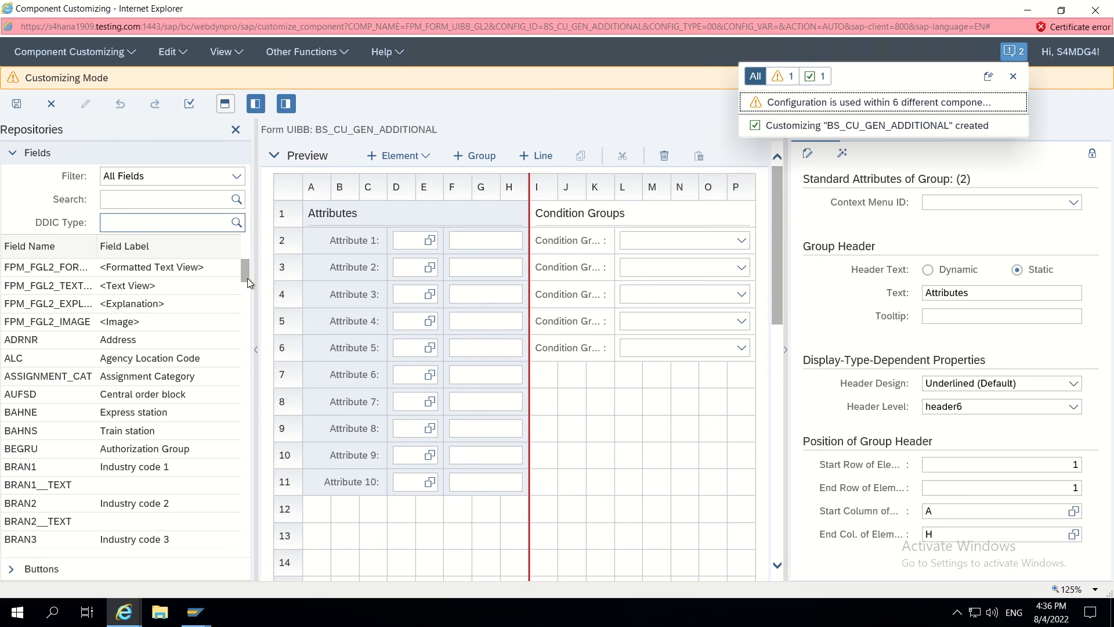
- Place the ZZRSTRATE Routing strategy field at row 12 of the form and check its properties
left_click_drag(244, 277, 244, 525)
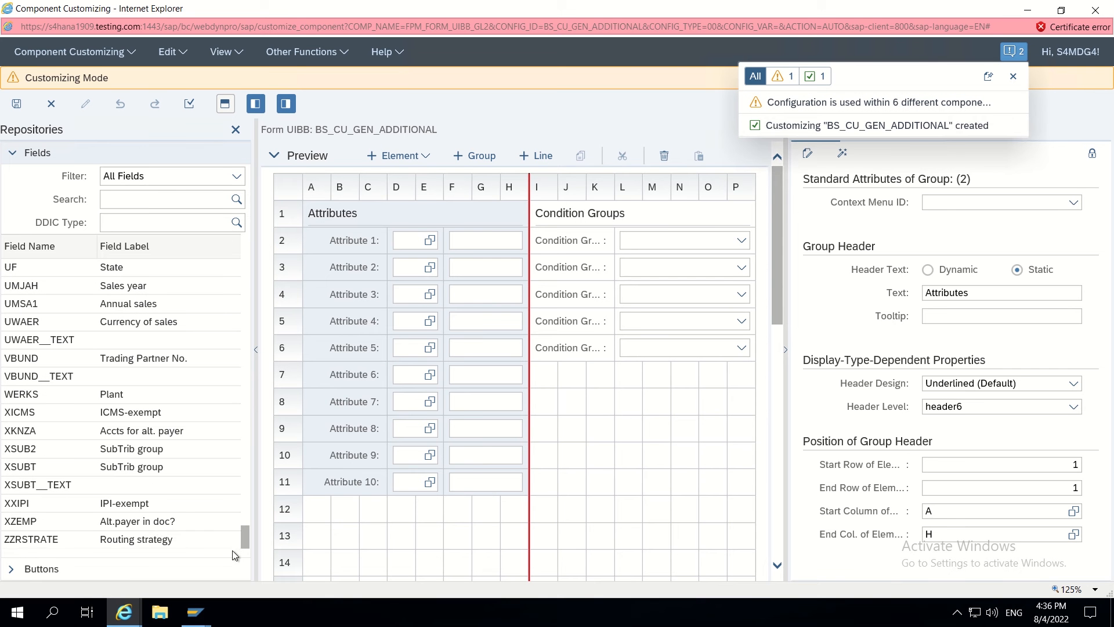
left_click(37, 545)
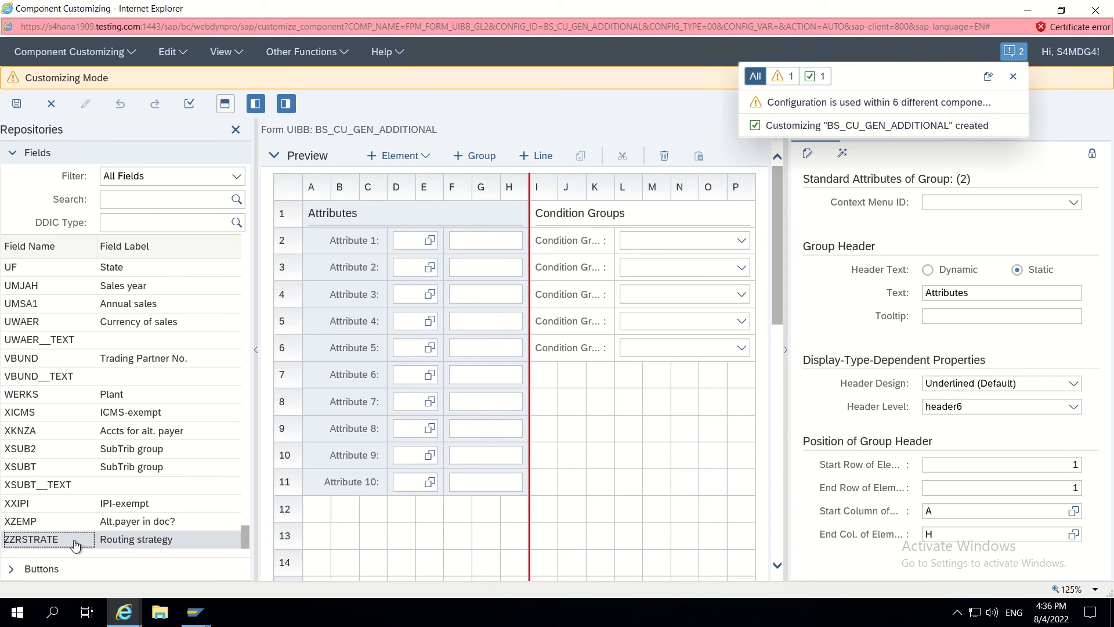
left_click(309, 507)
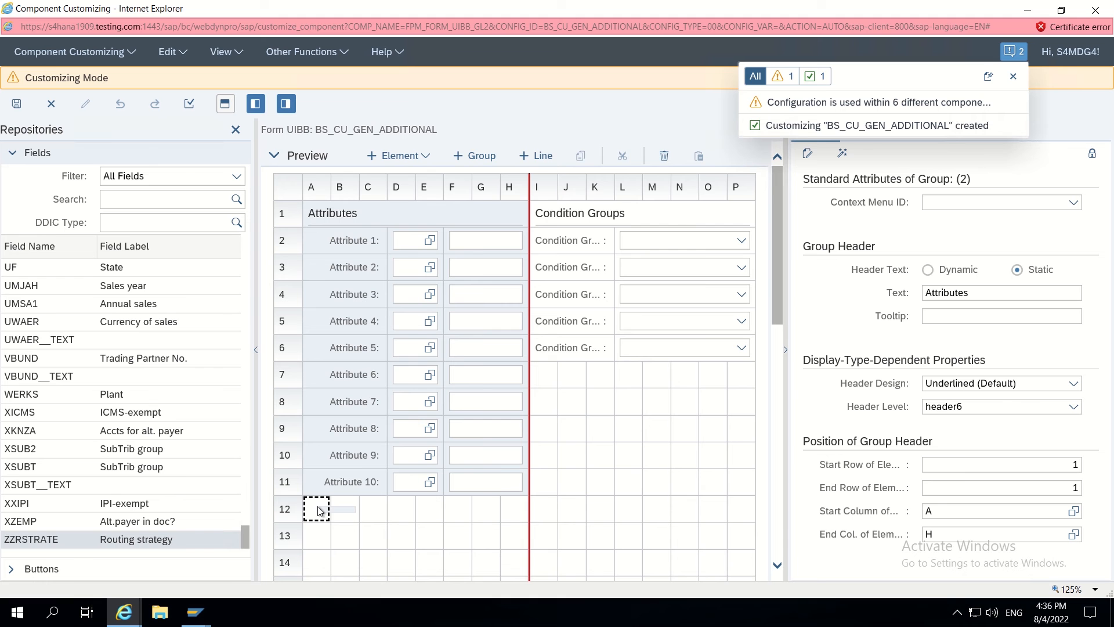
left_click_drag(318, 507, 318, 507)
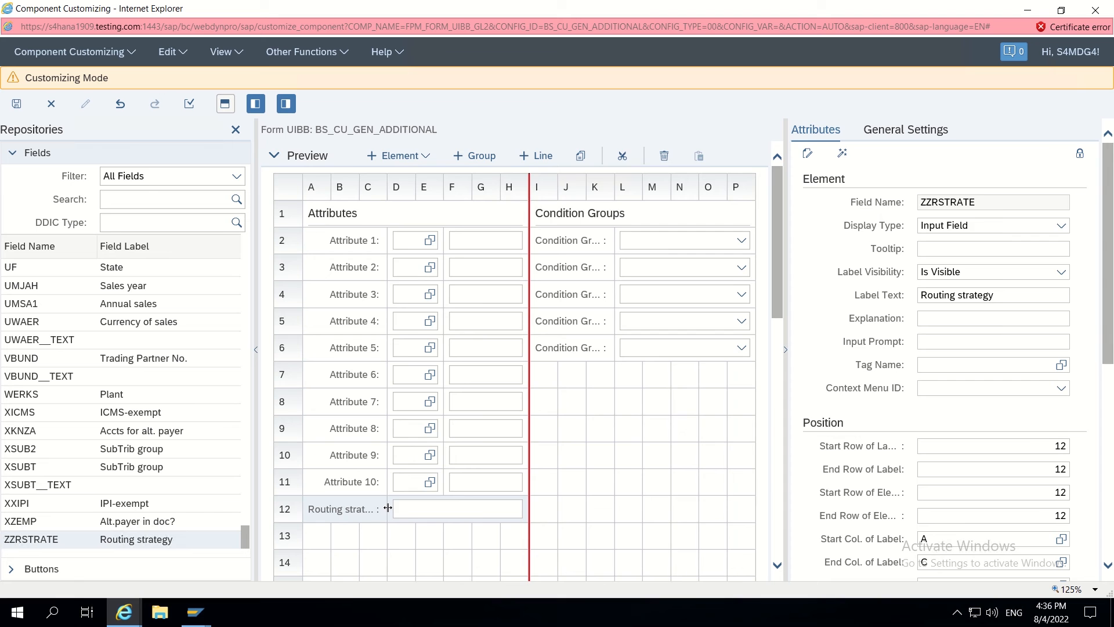
left_click(390, 509)
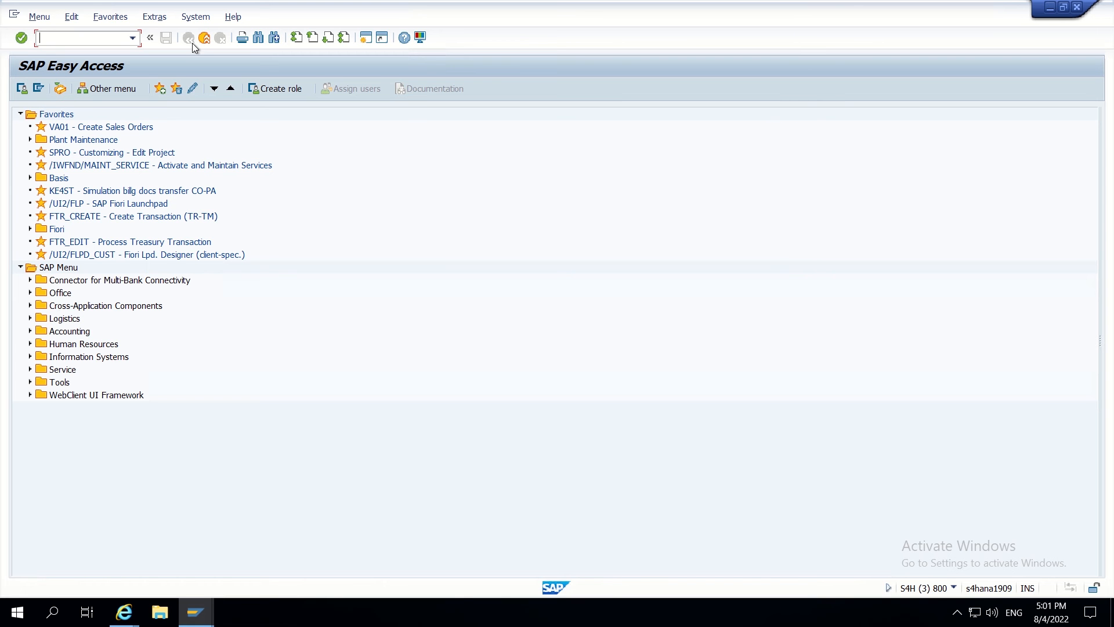
- Run MDGIMG and open the structure mappings of data model BP
type("se")
key("BackSpace")
key("BackSpace")
type("mdgimg")
key("Return")
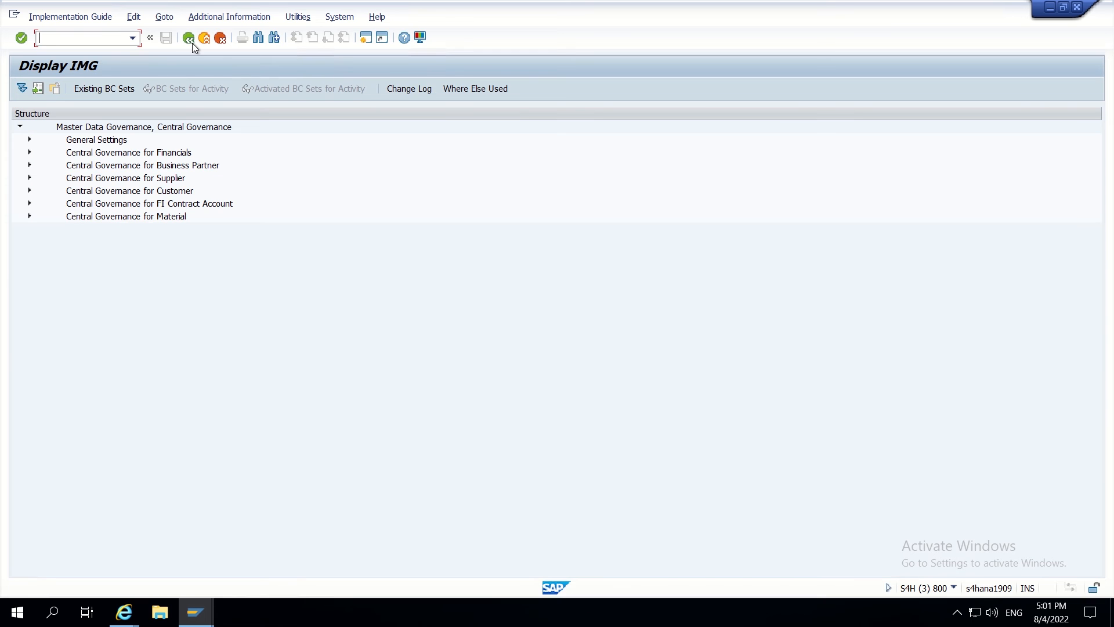
left_click(30, 139)
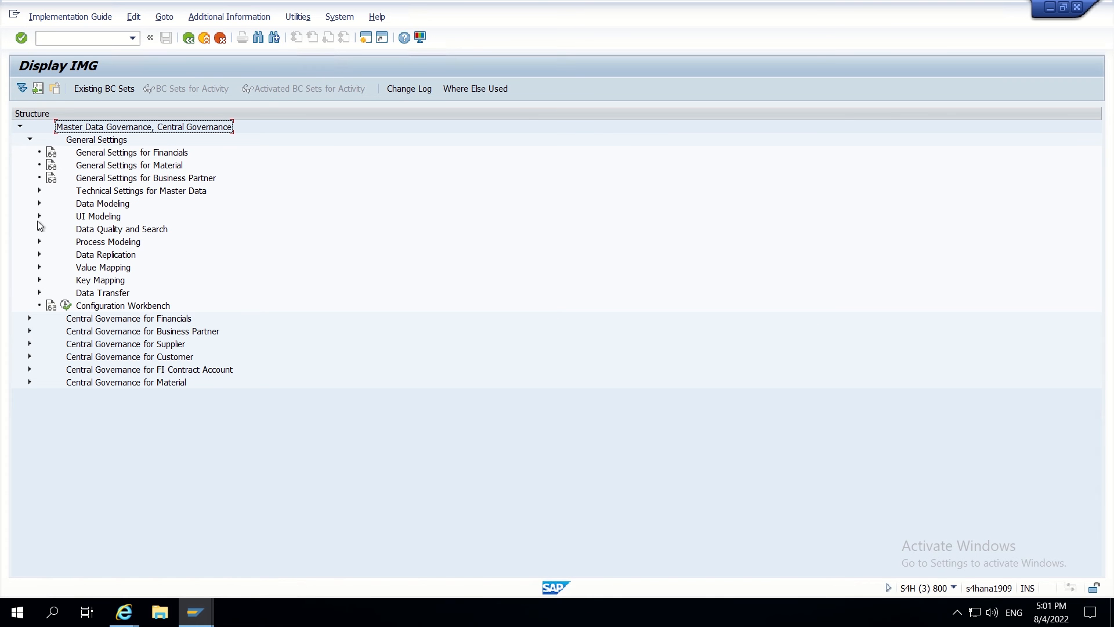
left_click(39, 204)
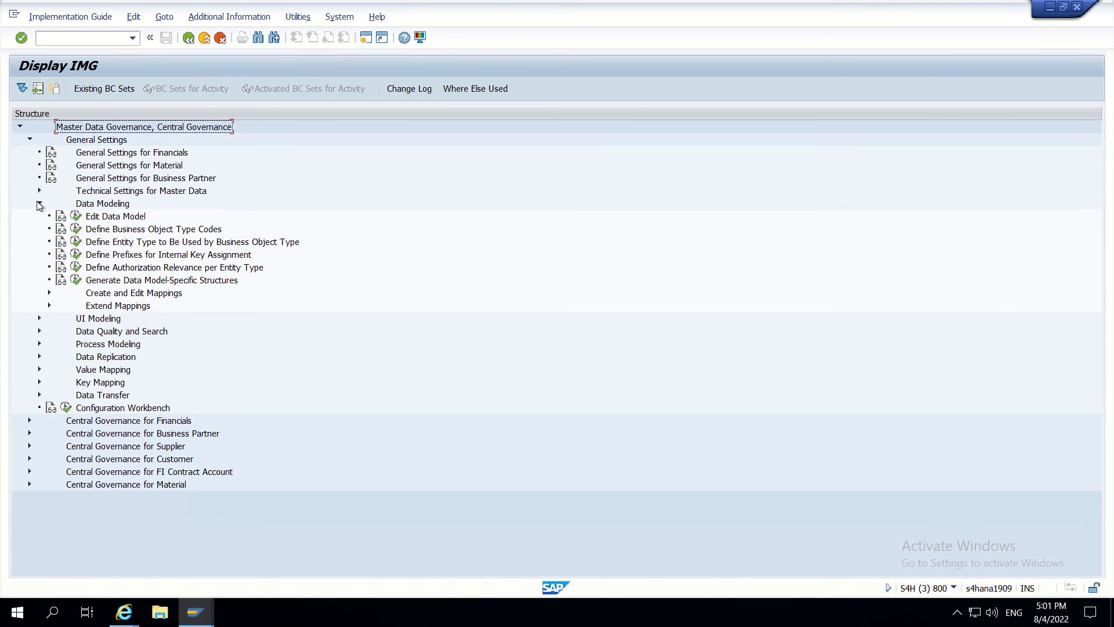
left_click(76, 280)
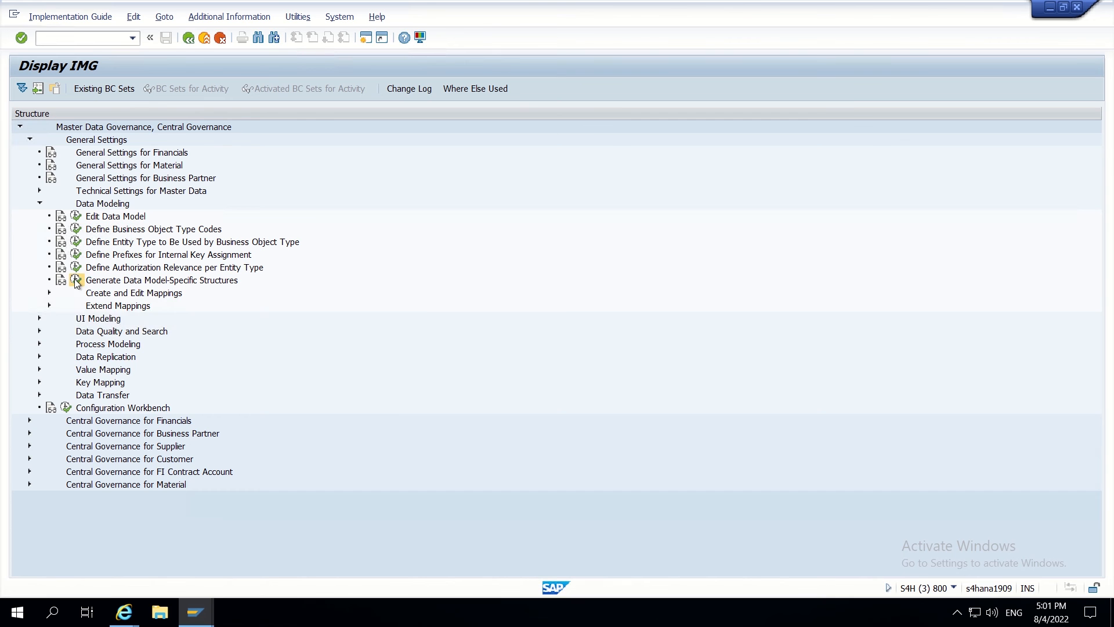
left_click(399, 399)
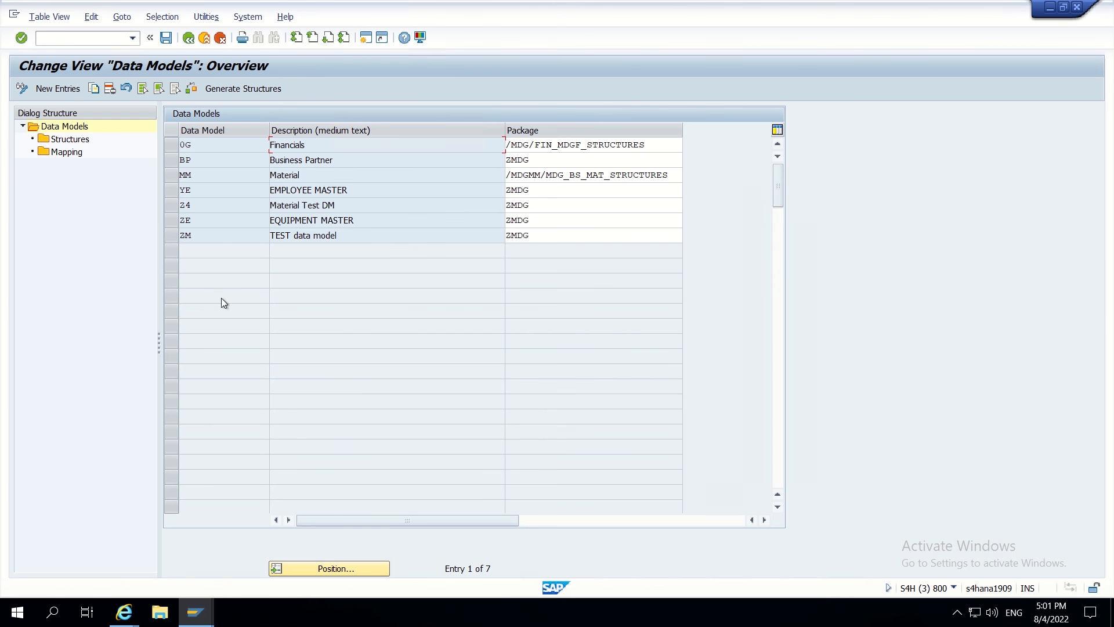
left_click(172, 159)
left_click(66, 152)
double_click(67, 152)
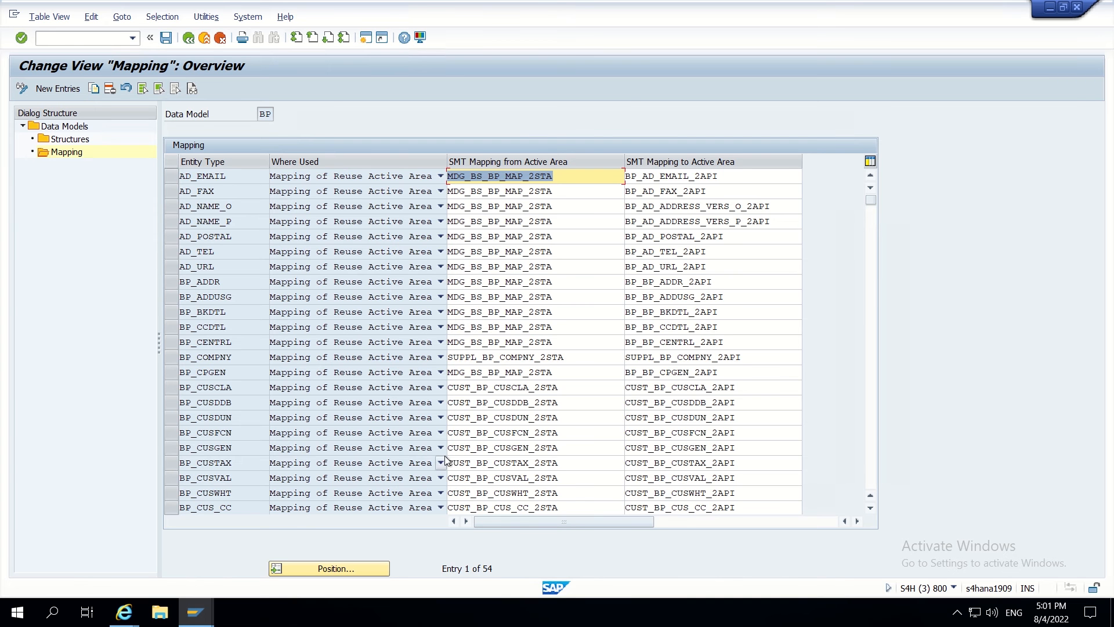
- Copy the mapping name CUST_BP_CUSGEN_2API
left_click_drag(738, 450, 578, 448)
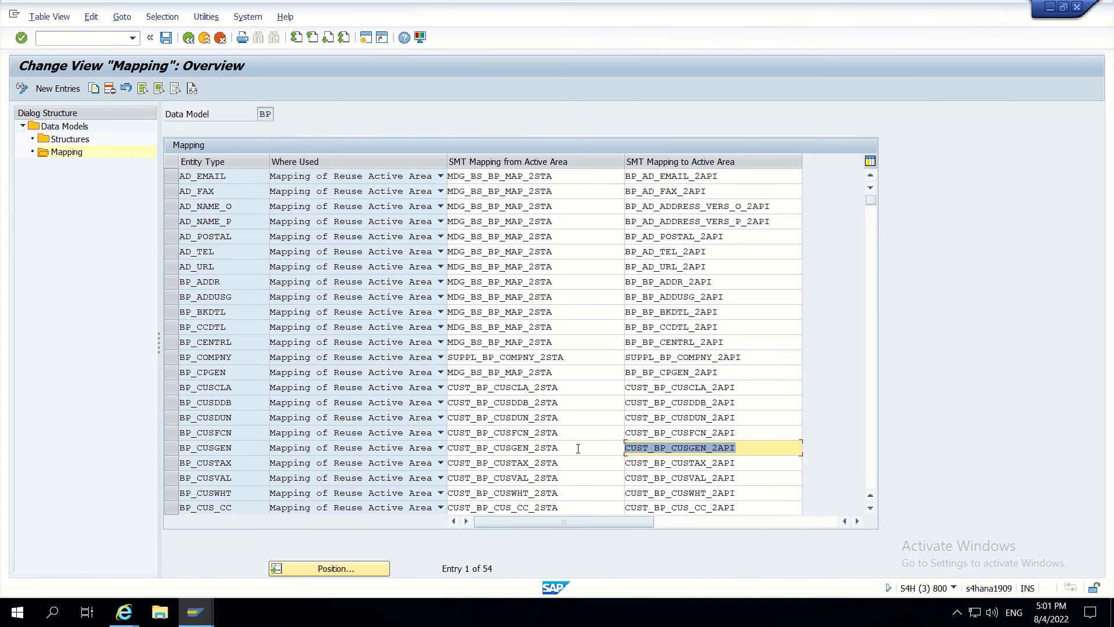
key("ctrl+c")
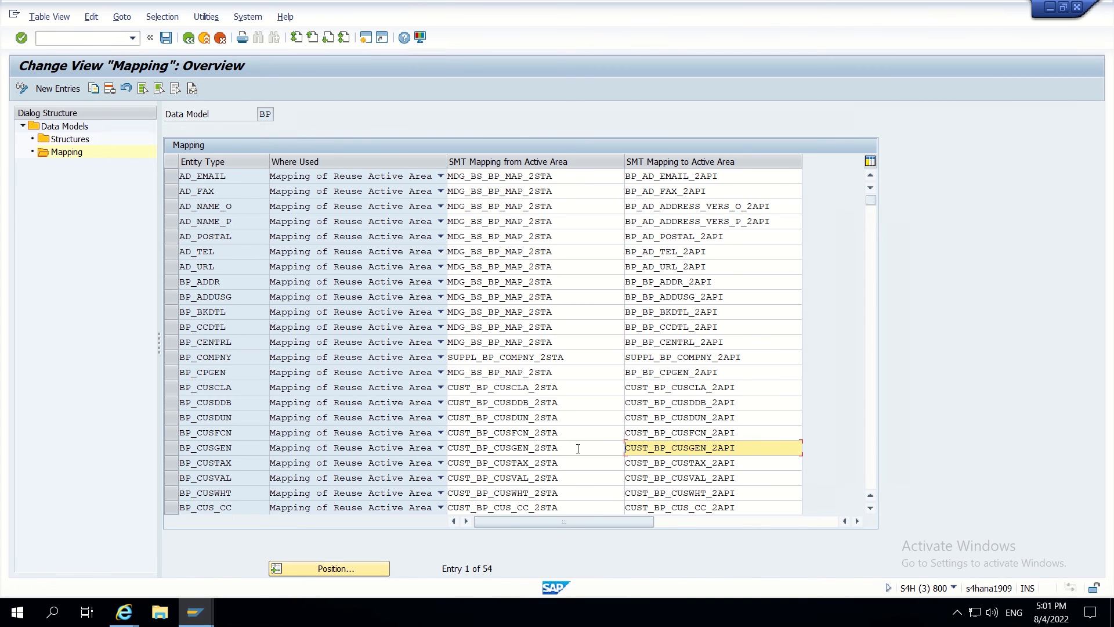
left_click(365, 38)
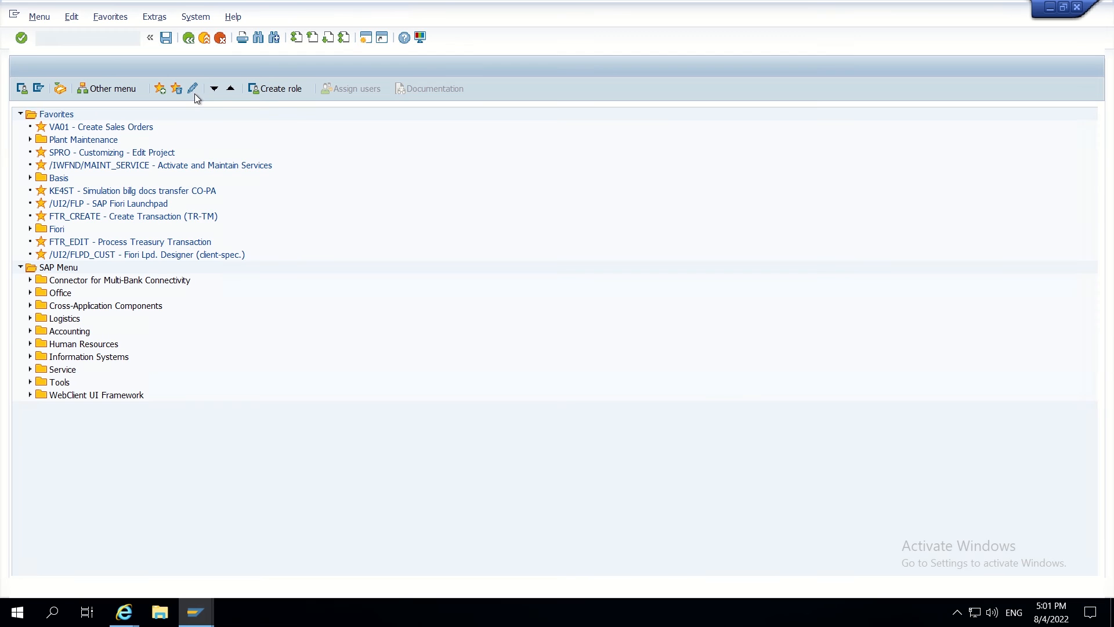
left_click(1077, 8)
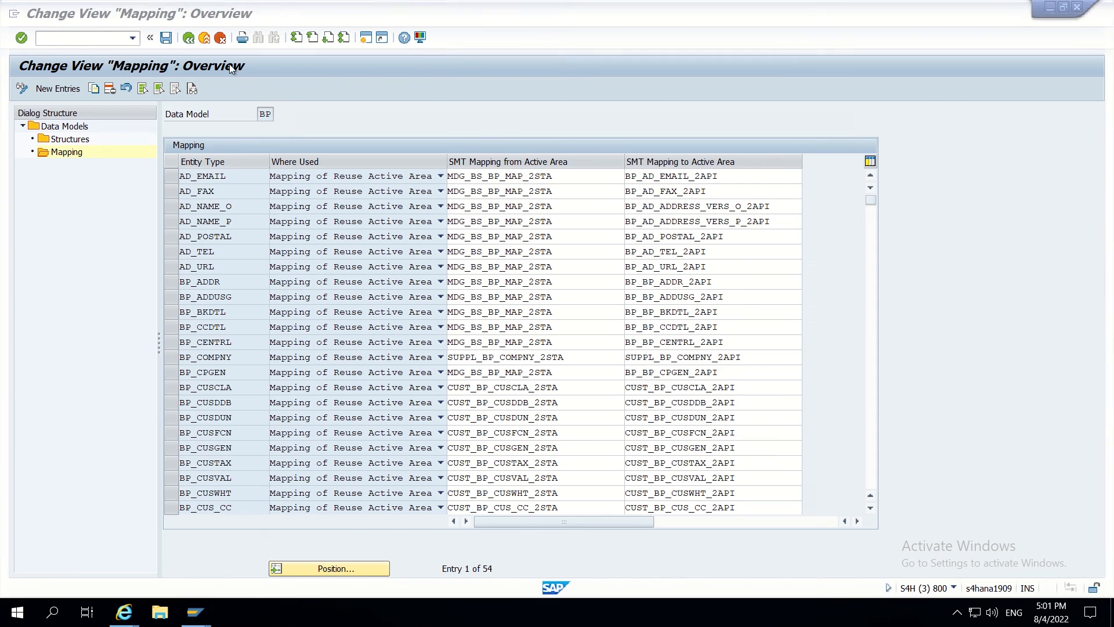
- Return to the IMG tree and run the Extend Mappings activity
left_click(188, 39)
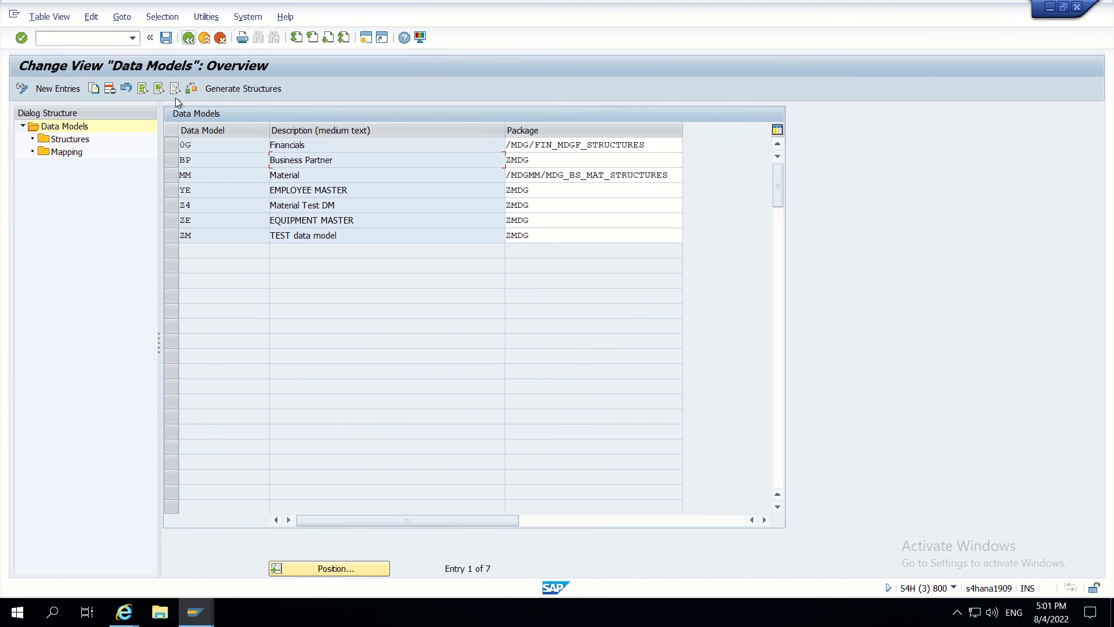
left_click(189, 38)
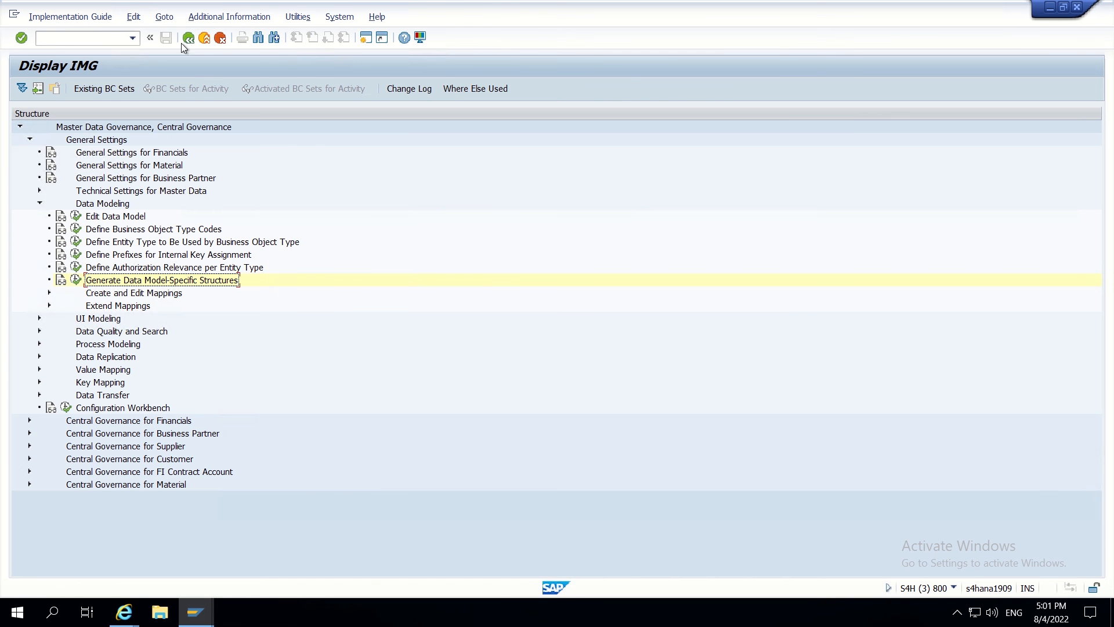
left_click(50, 305)
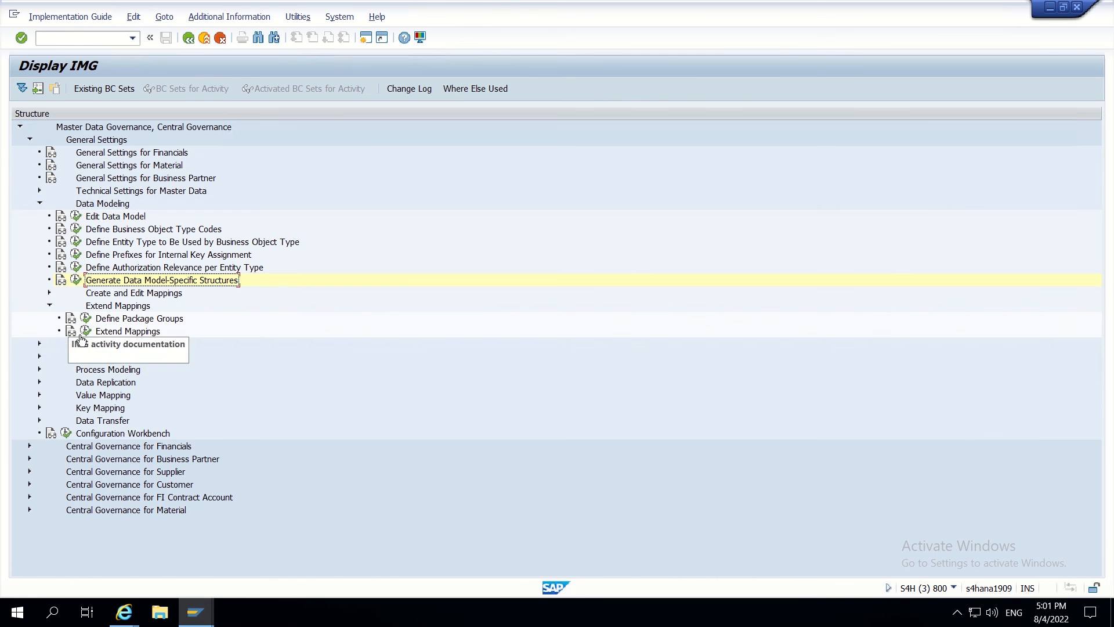
left_click(87, 331)
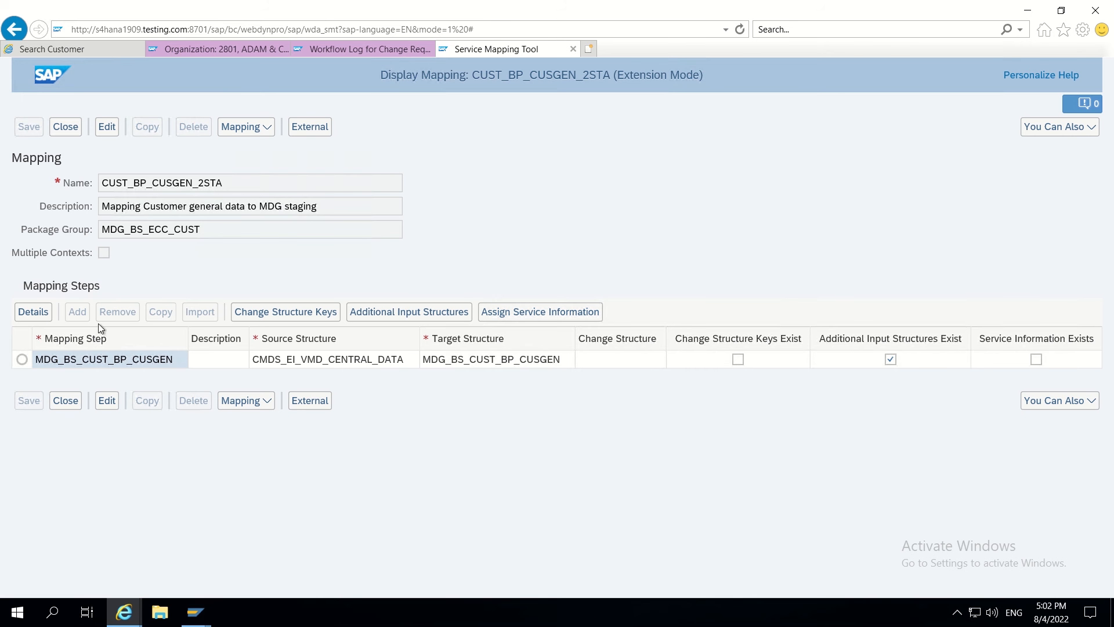
- Open mapping CUST_BP_CUSGEN_2API by pasting its name into the Open dialog
left_click(258, 131)
left_click(237, 173)
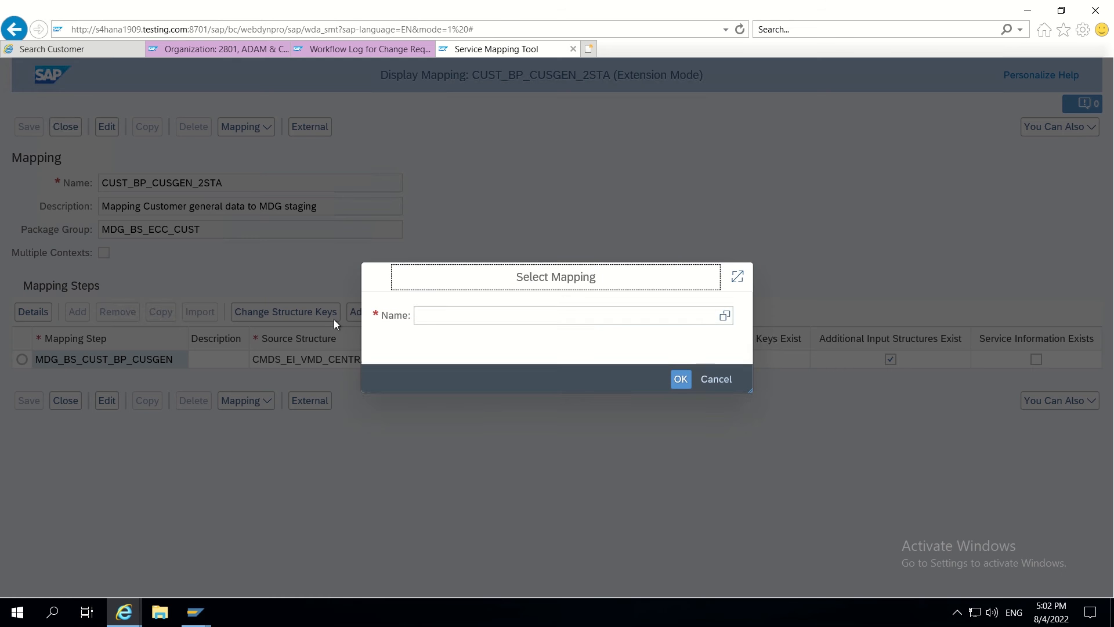
left_click(426, 320)
key("ctrl+v")
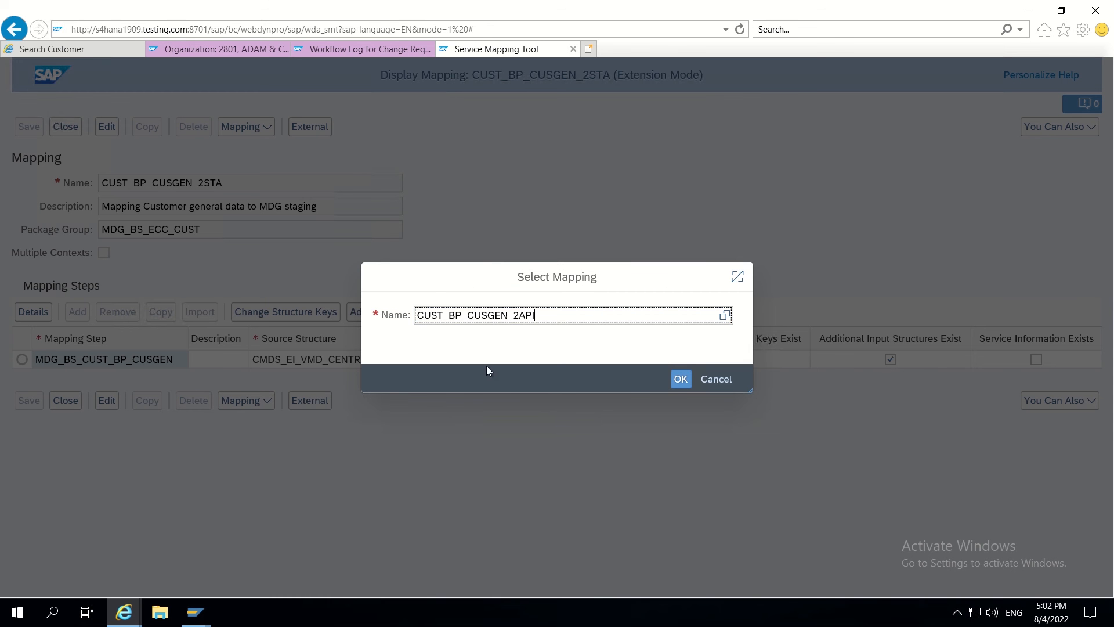
left_click(679, 383)
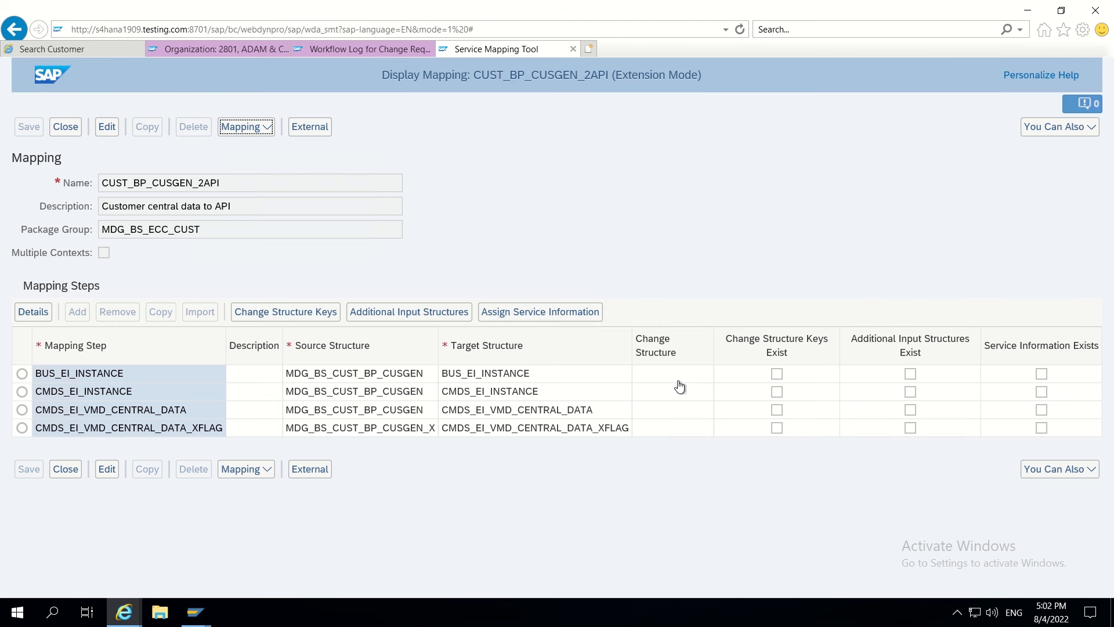
- View the CMDS_EI_VMD_CENTRAL_DATA step's transformations, then switch to the SAP GUI windows
left_click(25, 410)
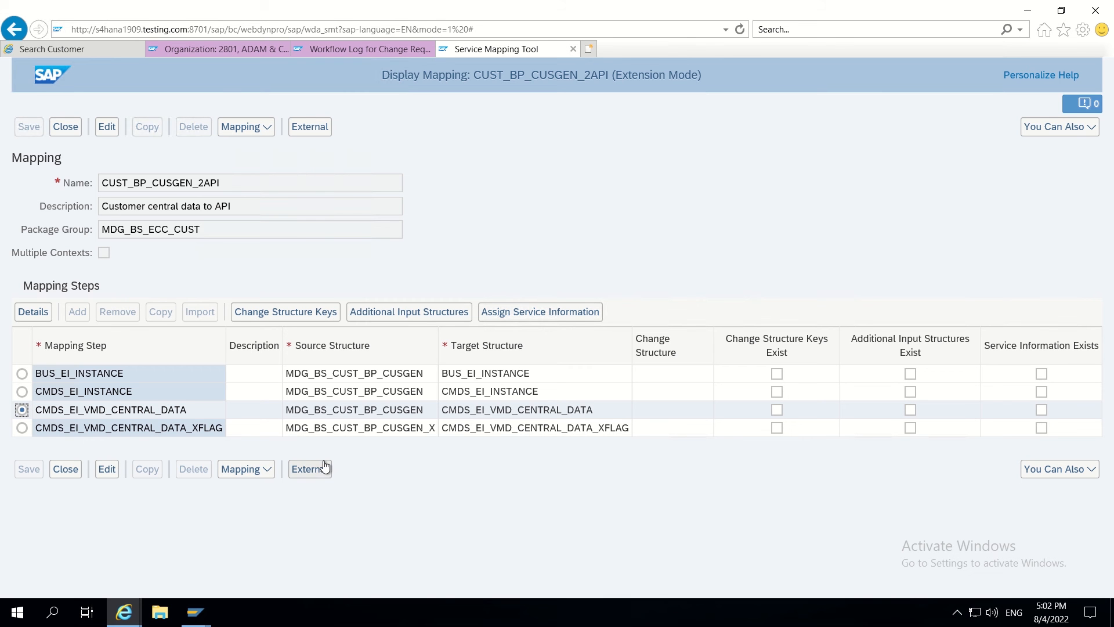
left_click(40, 316)
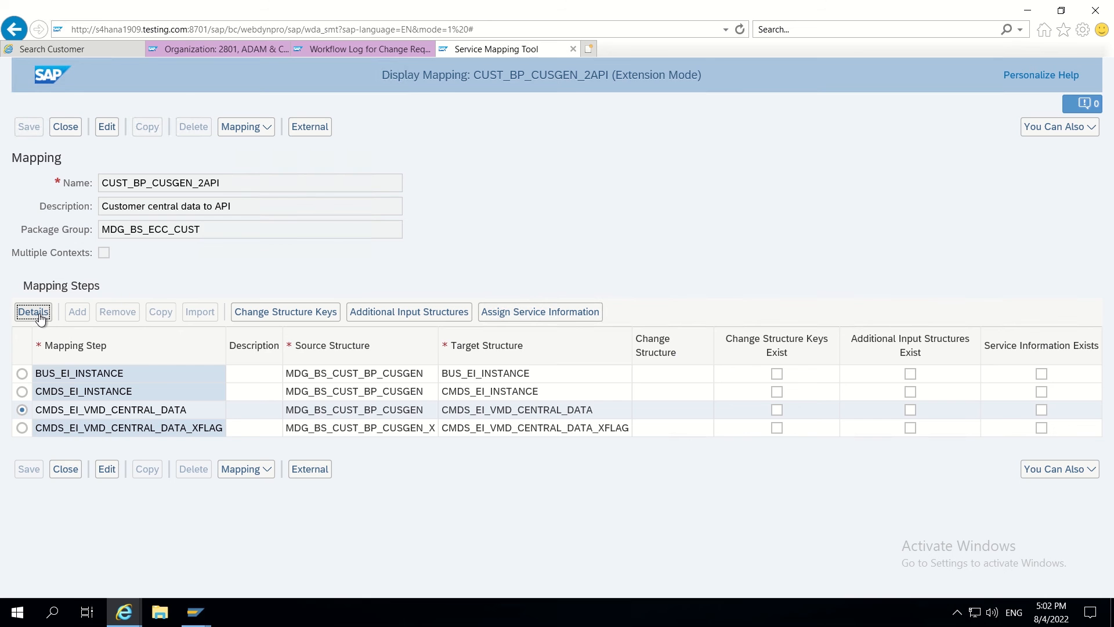
left_click(176, 312)
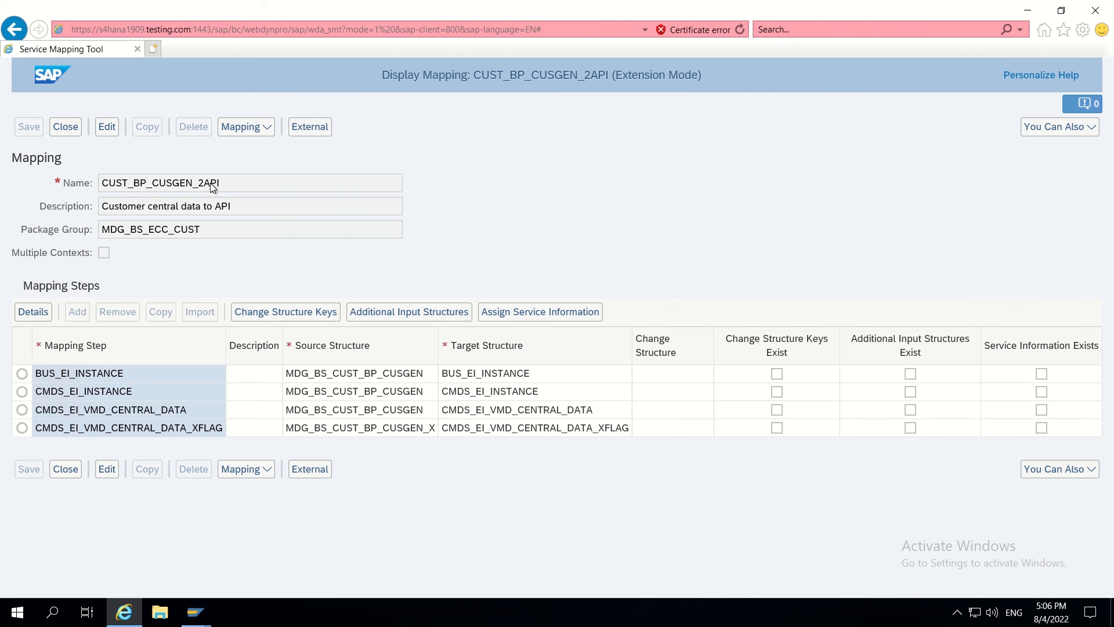
left_click_drag(226, 183, 153, 184)
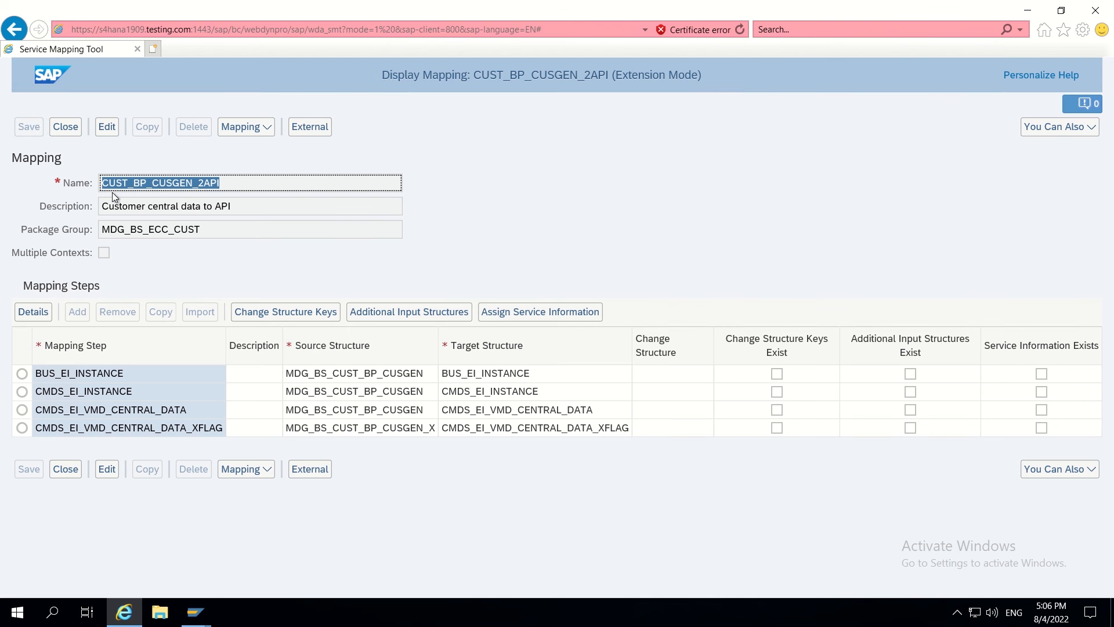
left_click(195, 612)
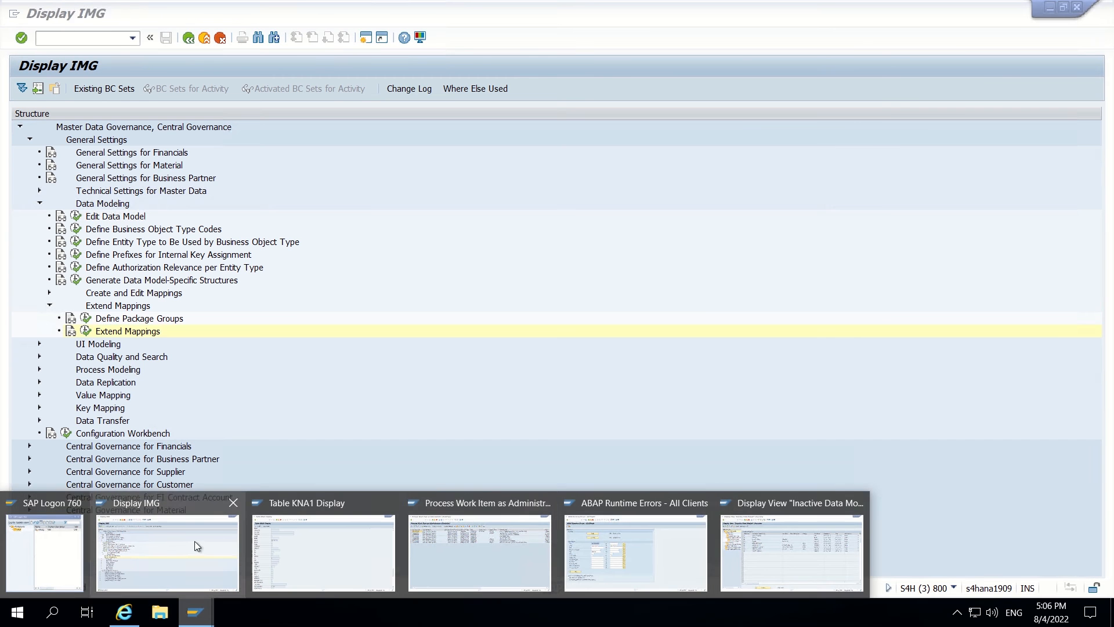
- Confirm in BP's mapping list that CUST_BP_CUSGEN_2API belongs to BP_CUSGEN, then return to the browser
left_click(193, 542)
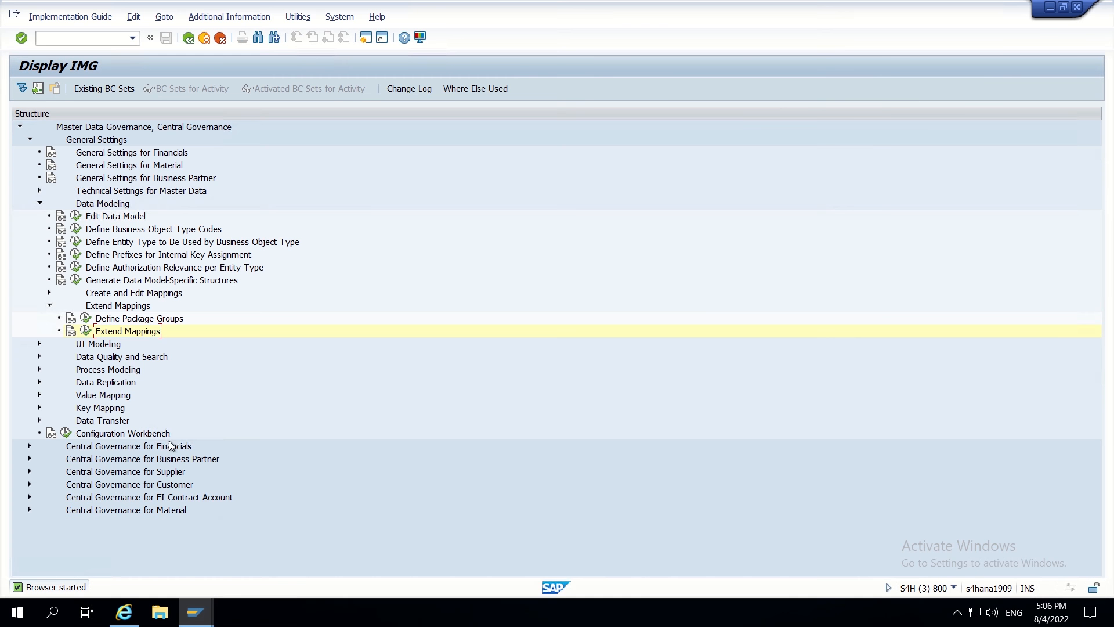
left_click(82, 281)
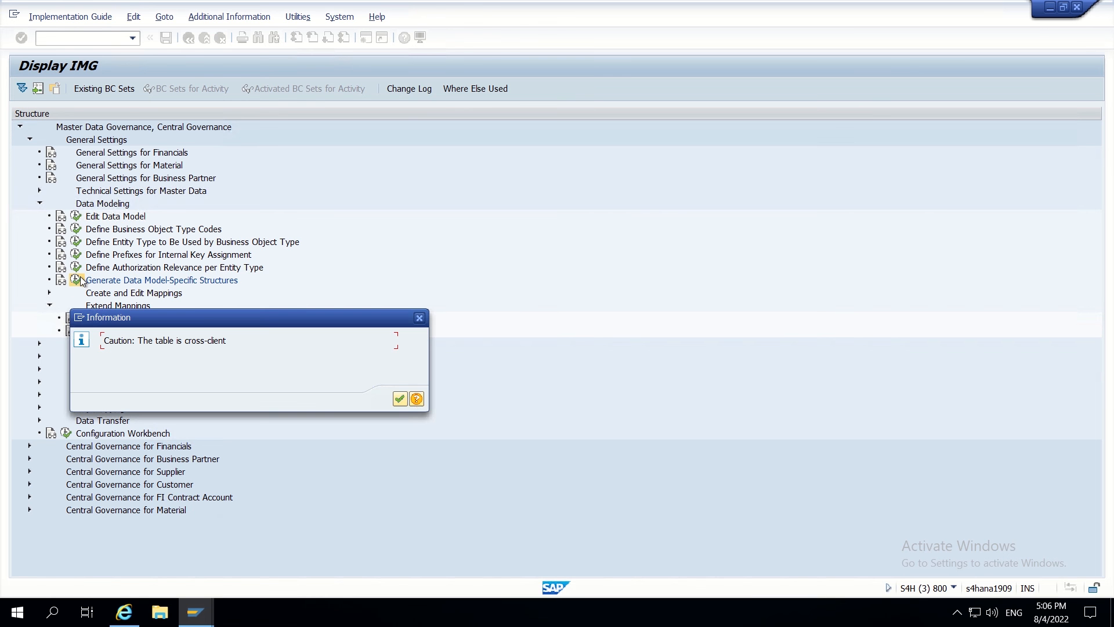
left_click(400, 398)
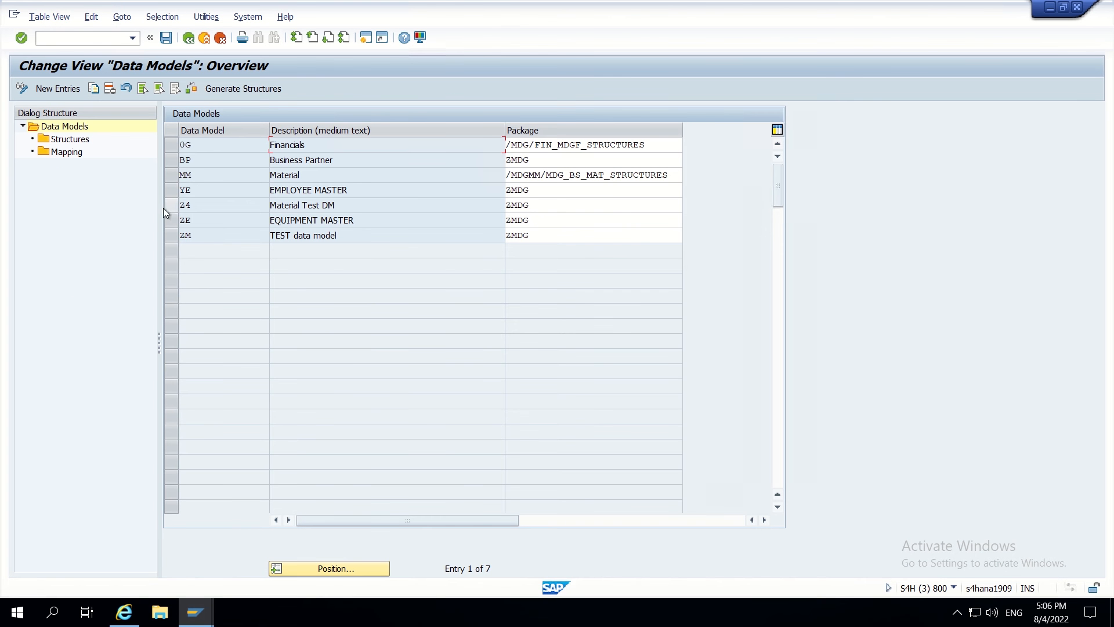
left_click(174, 160)
double_click(65, 153)
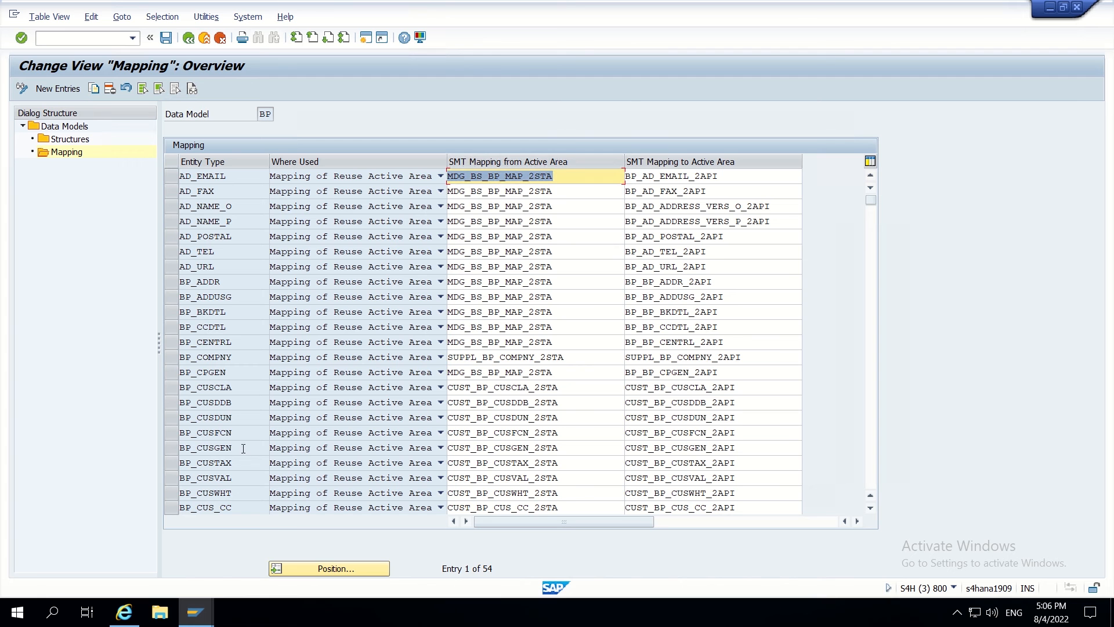
left_click(759, 445)
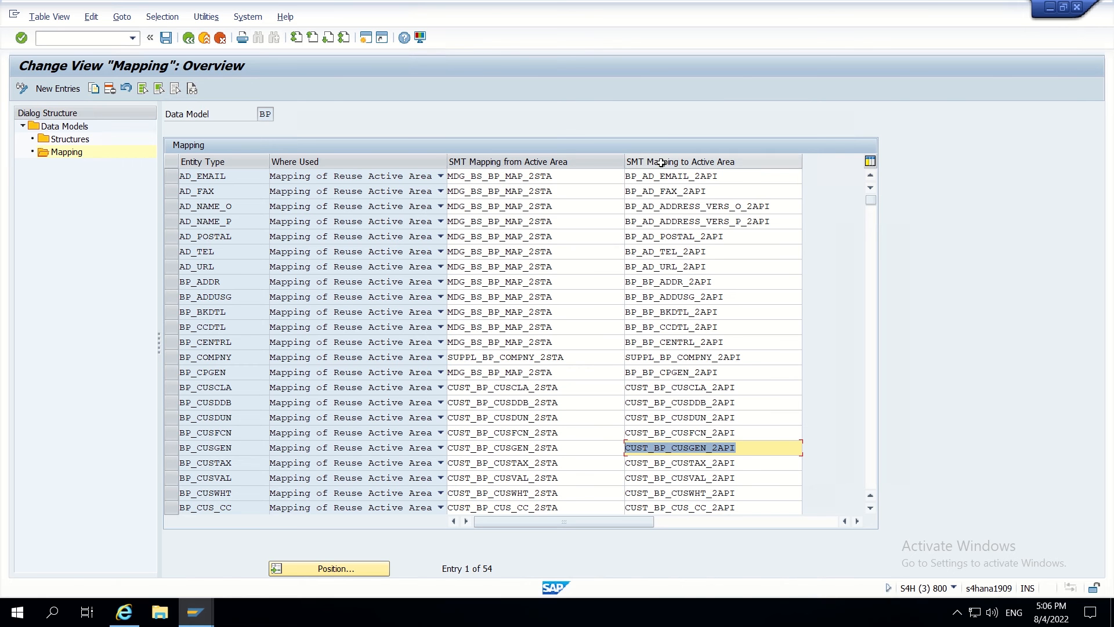
key("alt+Tab")
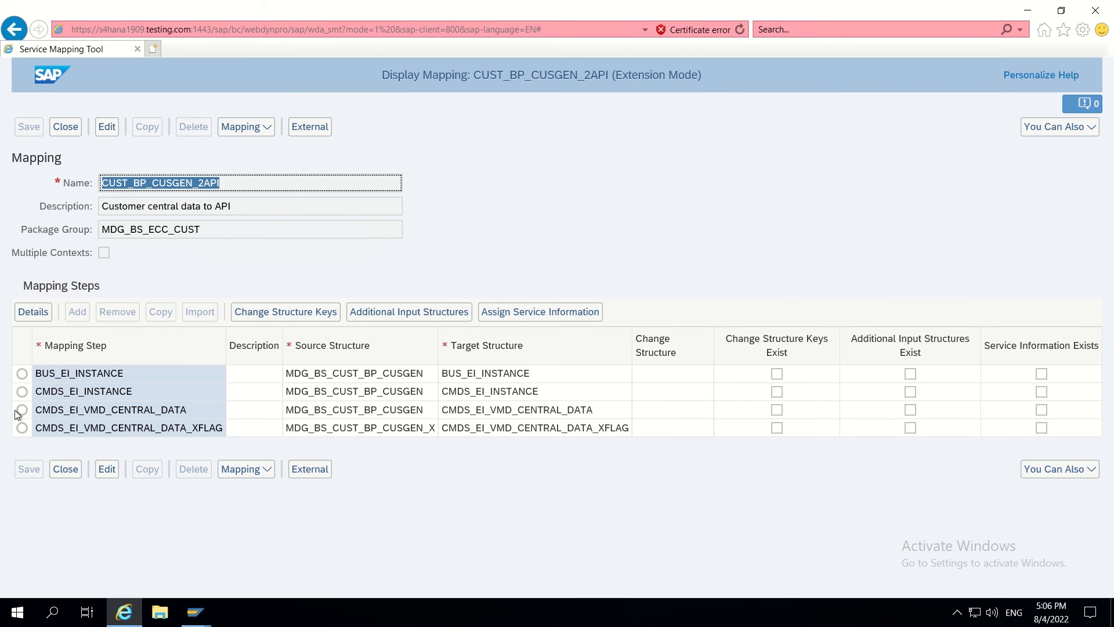
- Show step CMDS_EI_VMD_CENTRAL_DATA's transformations, a single Field Mapping 00001
left_click(22, 409)
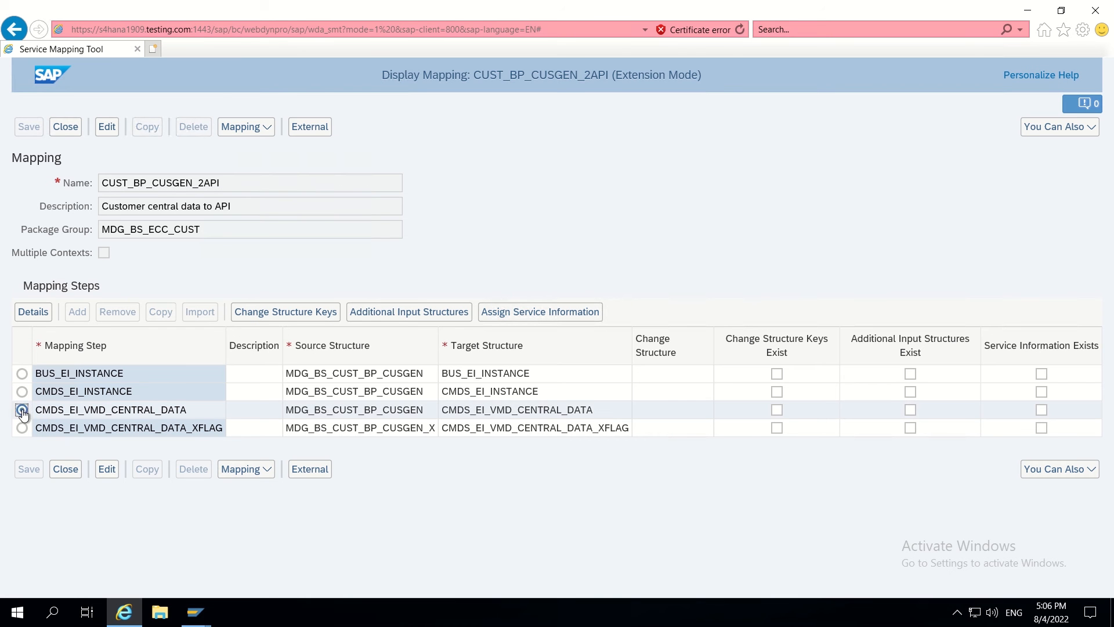
left_click(38, 315)
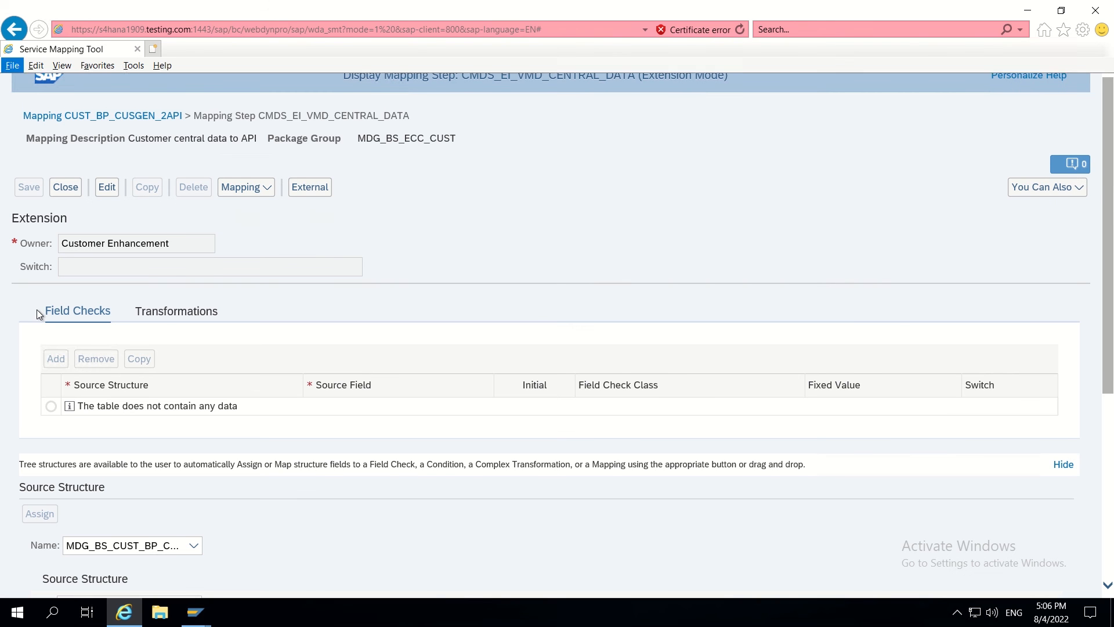
key("alt+Tab")
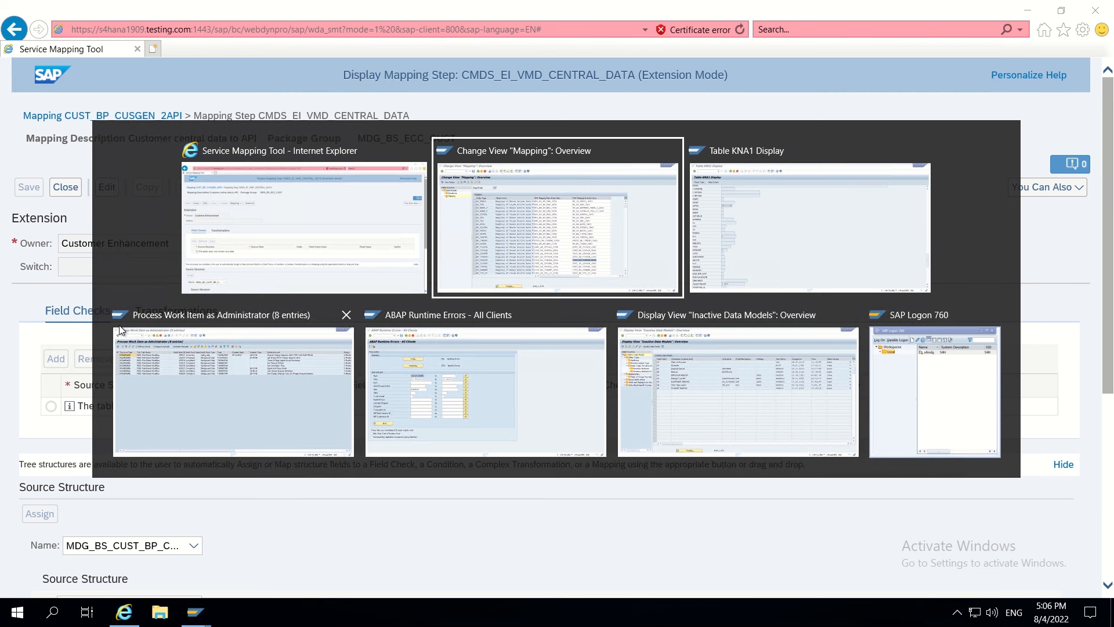
key("alt+Tab")
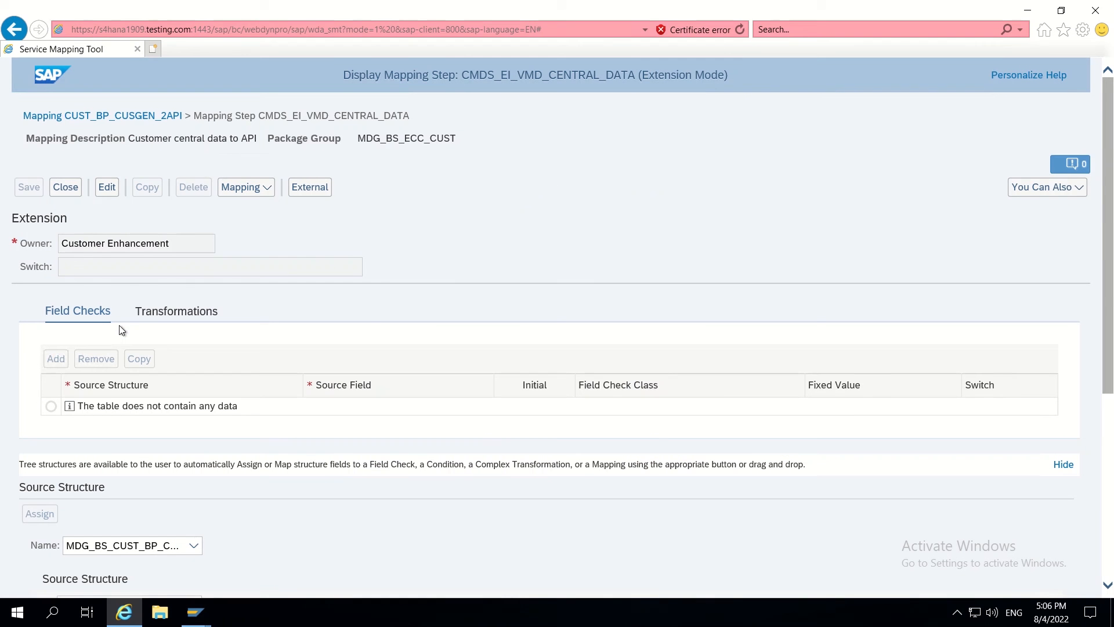
left_click(165, 314)
mouse_move(624, 7)
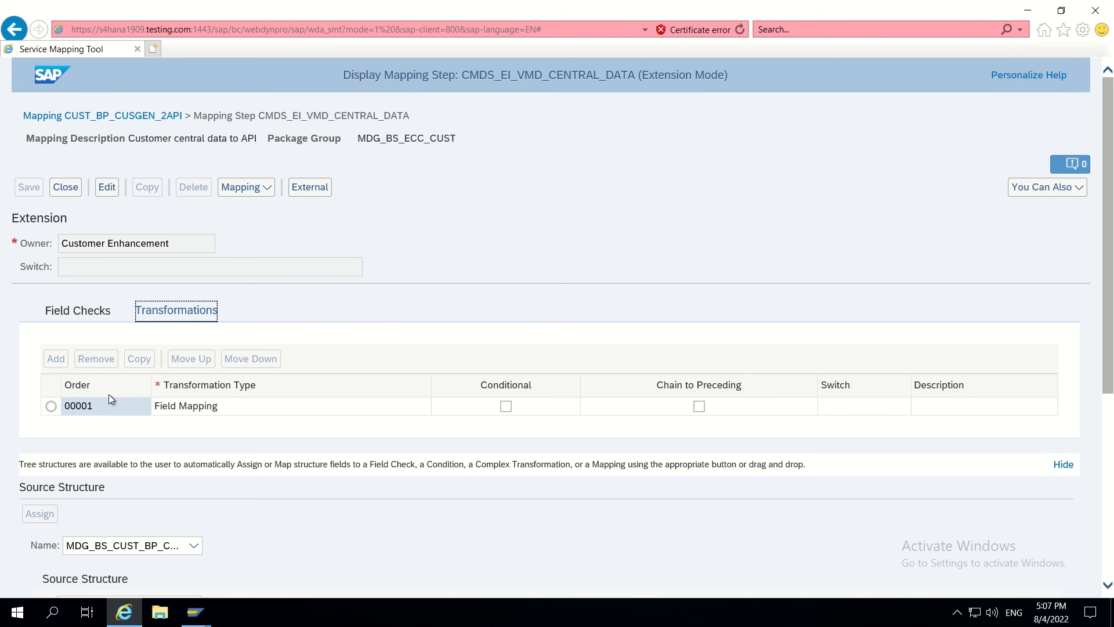
- Display the field mappings of transformation 00001
left_click(51, 406)
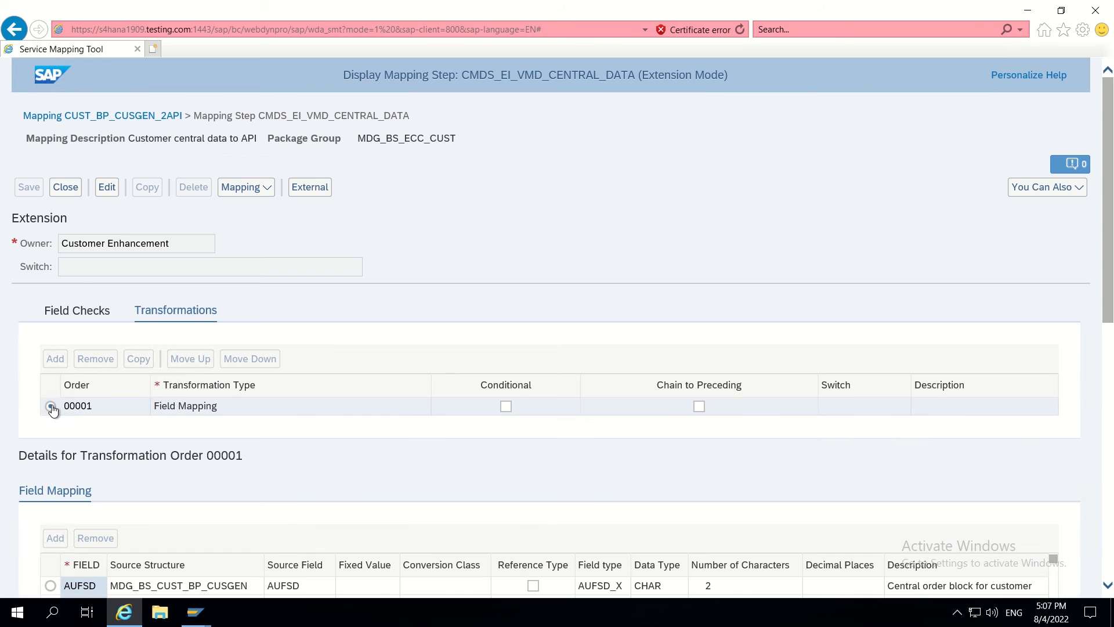
scroll(388, 334, "down", 5)
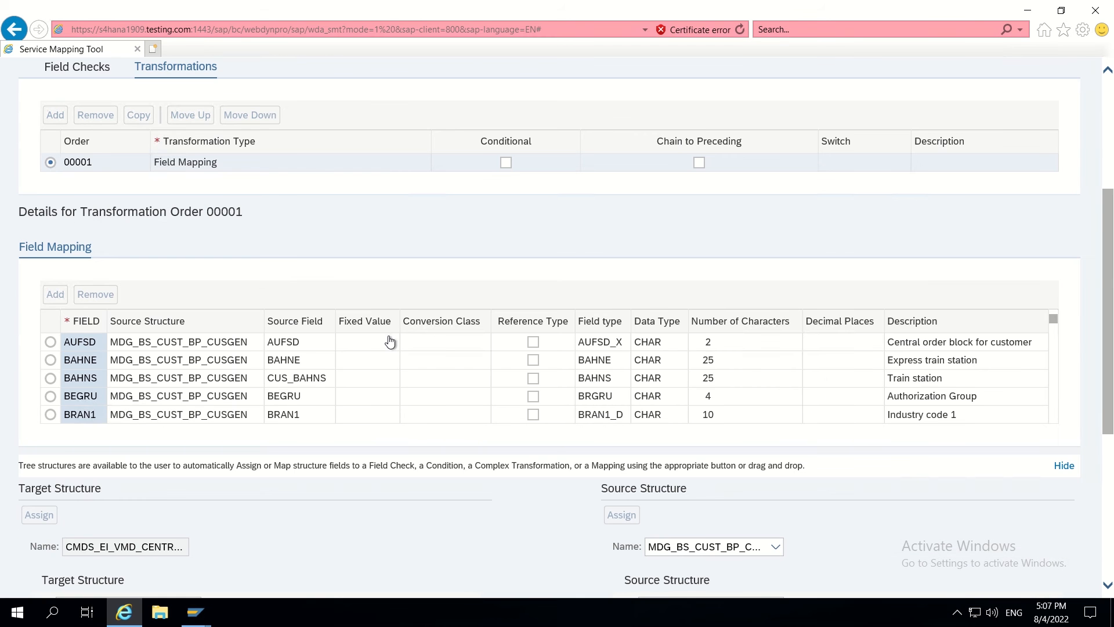
scroll(391, 342, "down", 1)
scroll(416, 457, "down", 4)
scroll(416, 457, "down", 2)
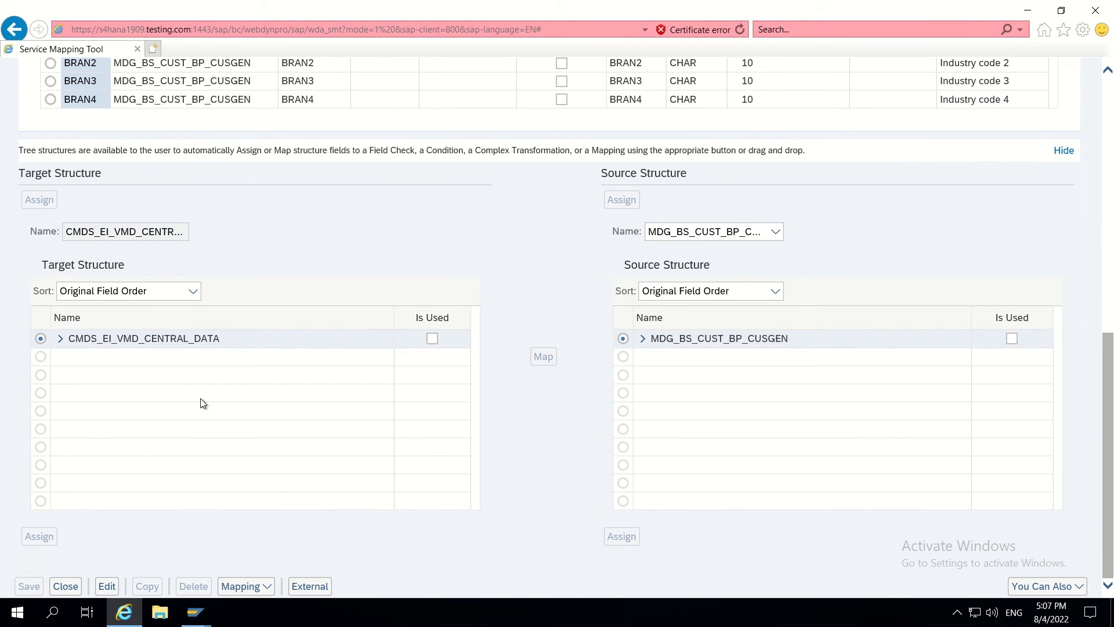
- Locate ZZRSTRATE in the CMDS_EI_VMD_CENTRAL_DATA target and MDG_BS_CUST_BP_CUSGEN source trees
left_click(60, 338)
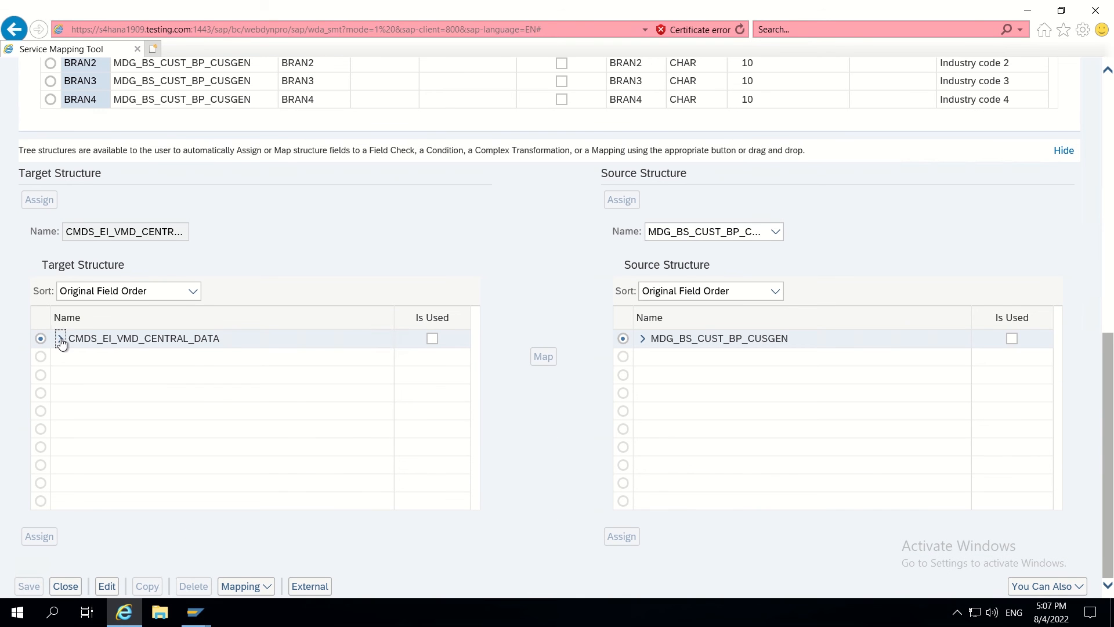
left_click(643, 339)
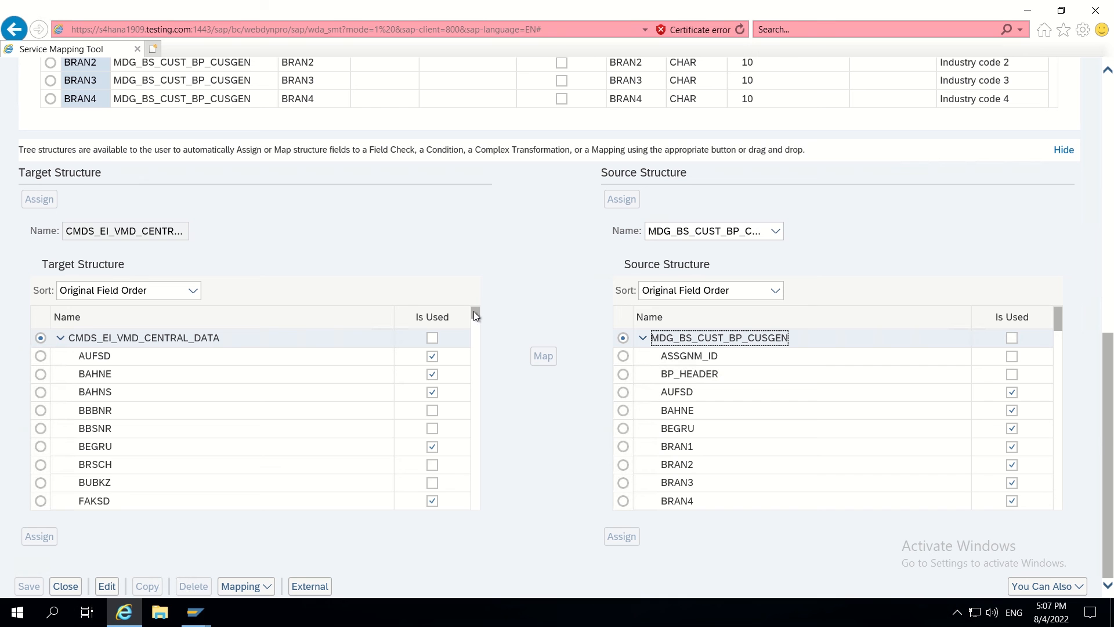
left_click_drag(473, 311, 483, 442)
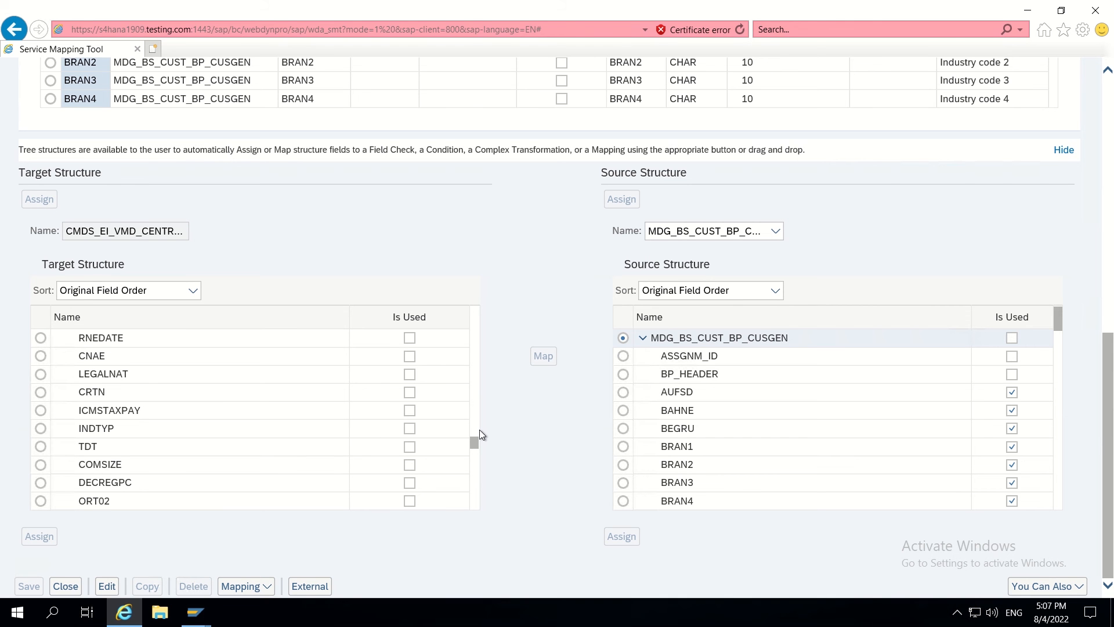
left_click_drag(476, 448, 477, 463)
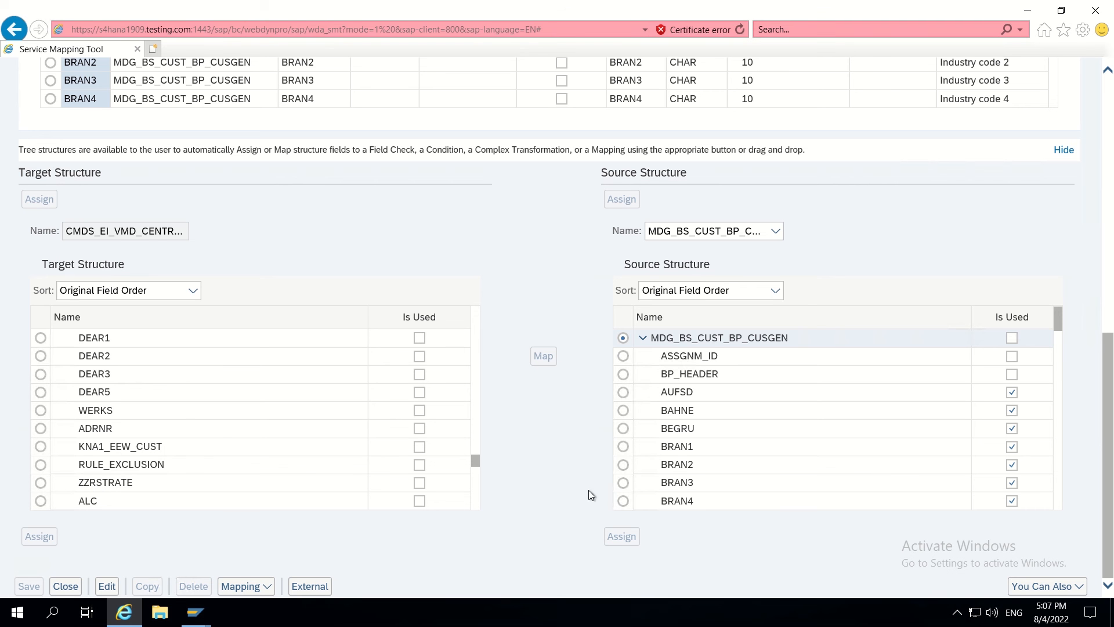
left_click_drag(1057, 320, 1054, 511)
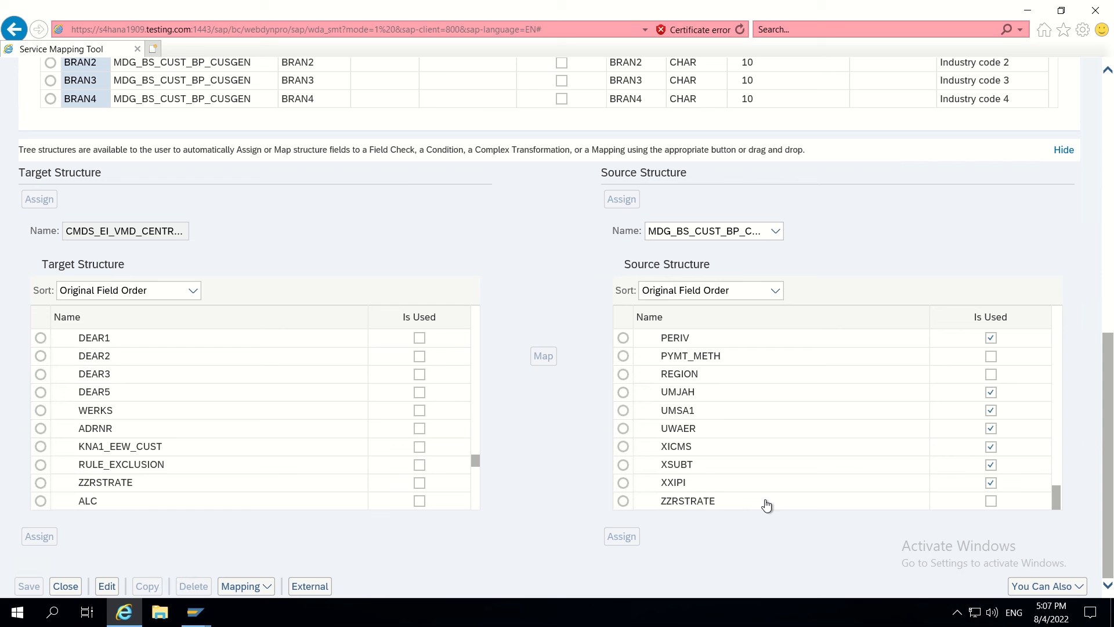
left_click(623, 501)
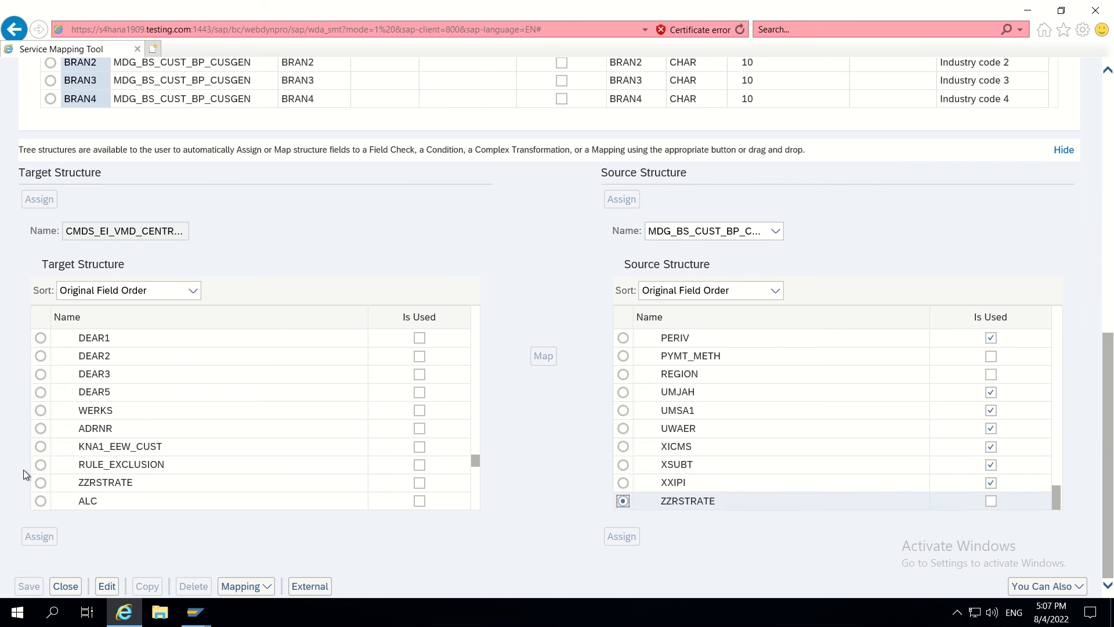
scroll(476, 252, "up", 4)
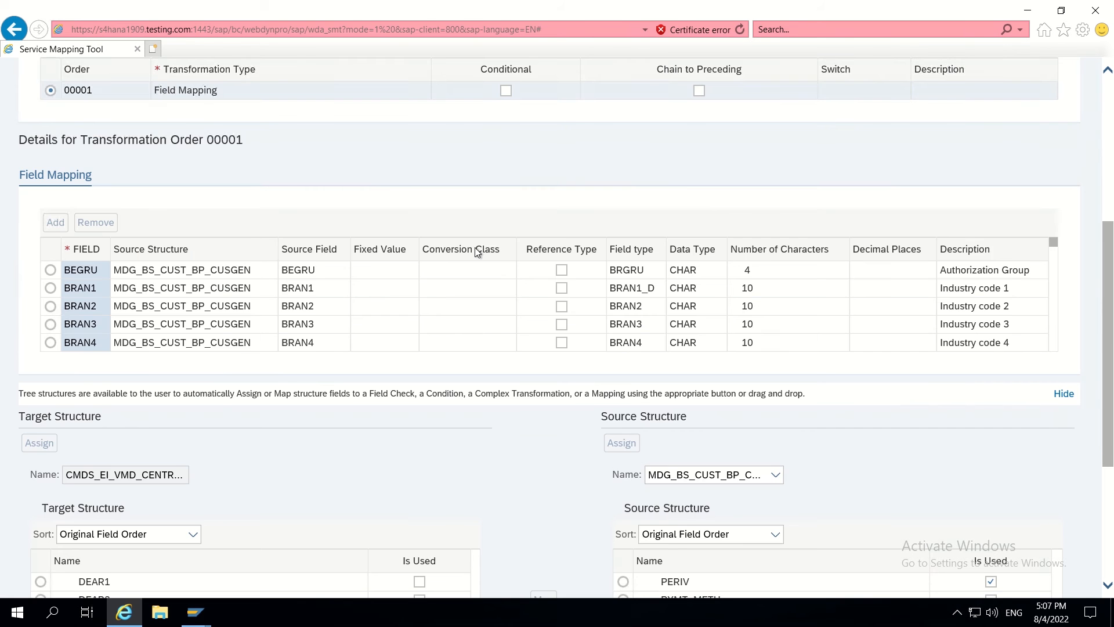
scroll(476, 251, "up", 5)
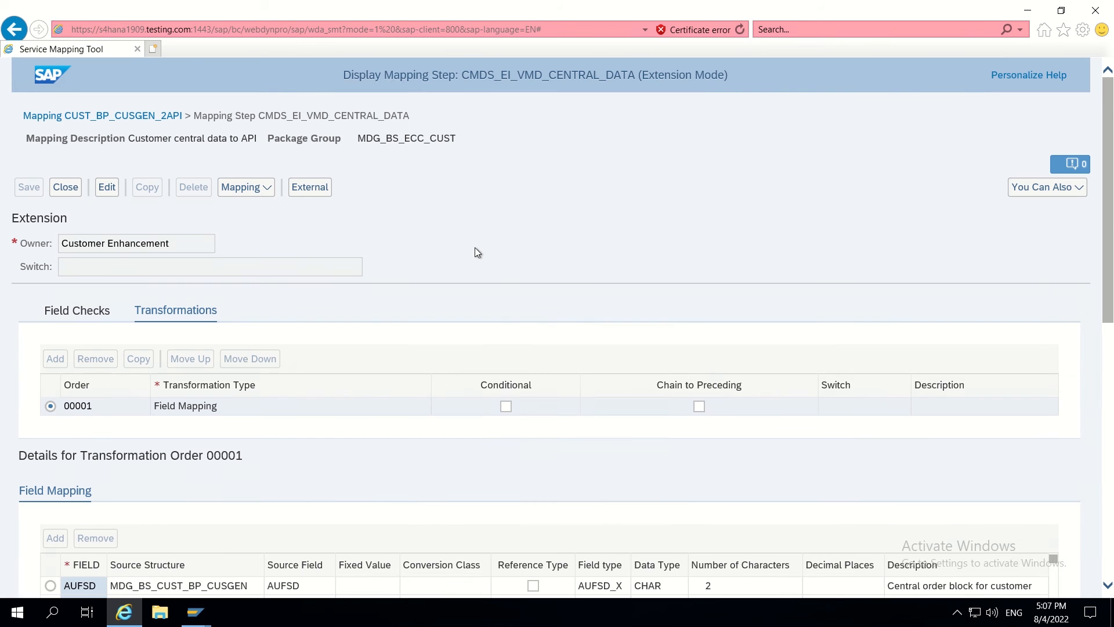
- Edit the CMDS_EI_VMD_CENTRAL_DATA step and add a Field Mapping transformation in package ZMDG
left_click(107, 188)
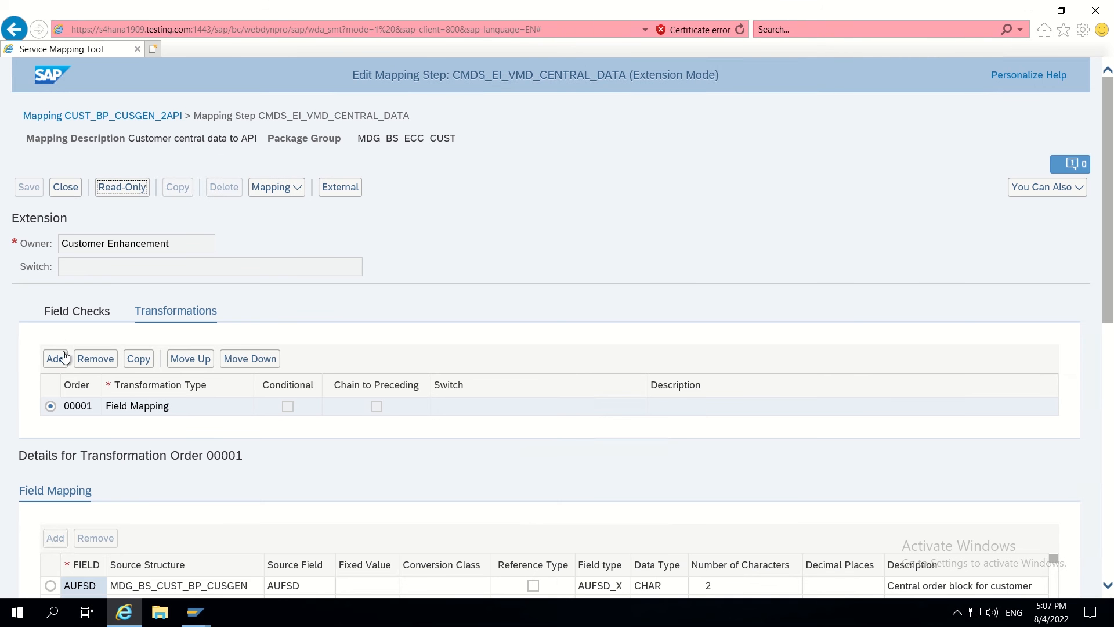
left_click(56, 359)
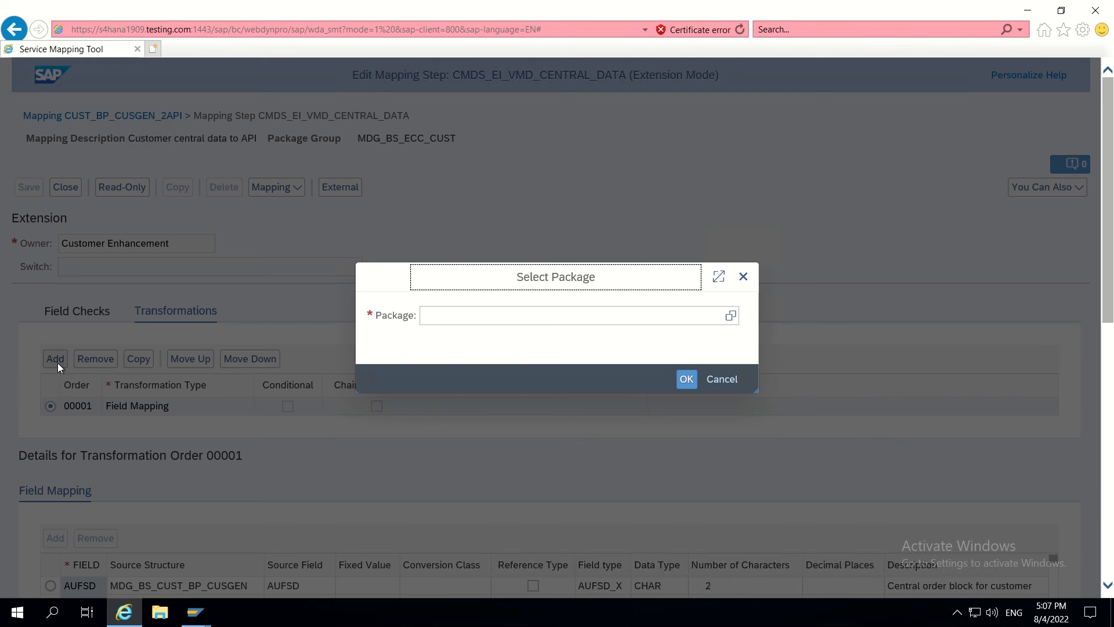
left_click(436, 316)
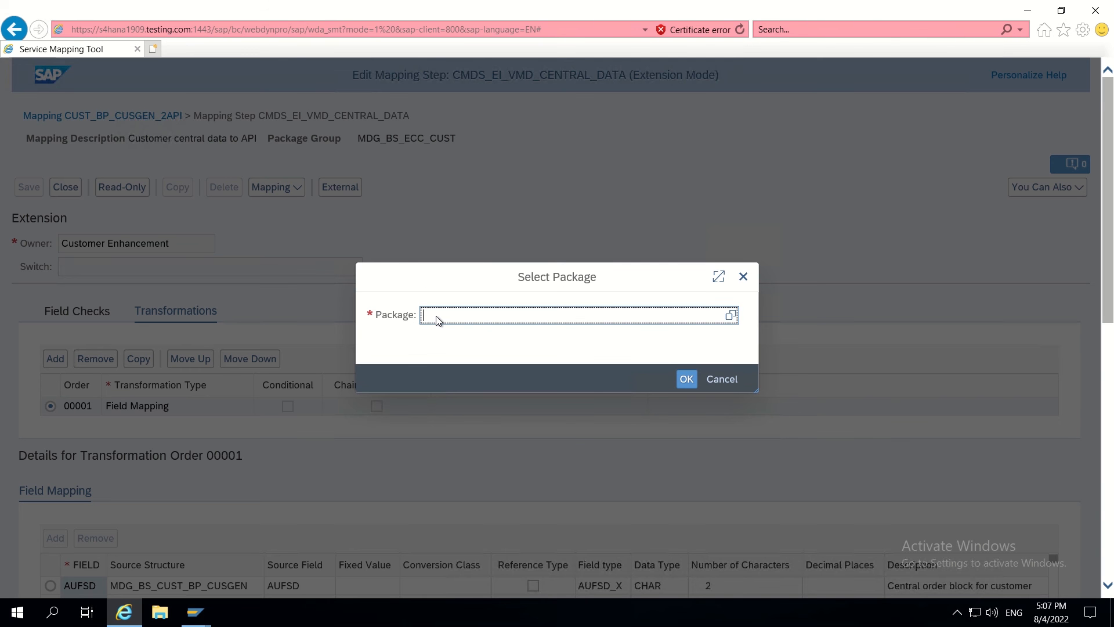
type("ZMDG")
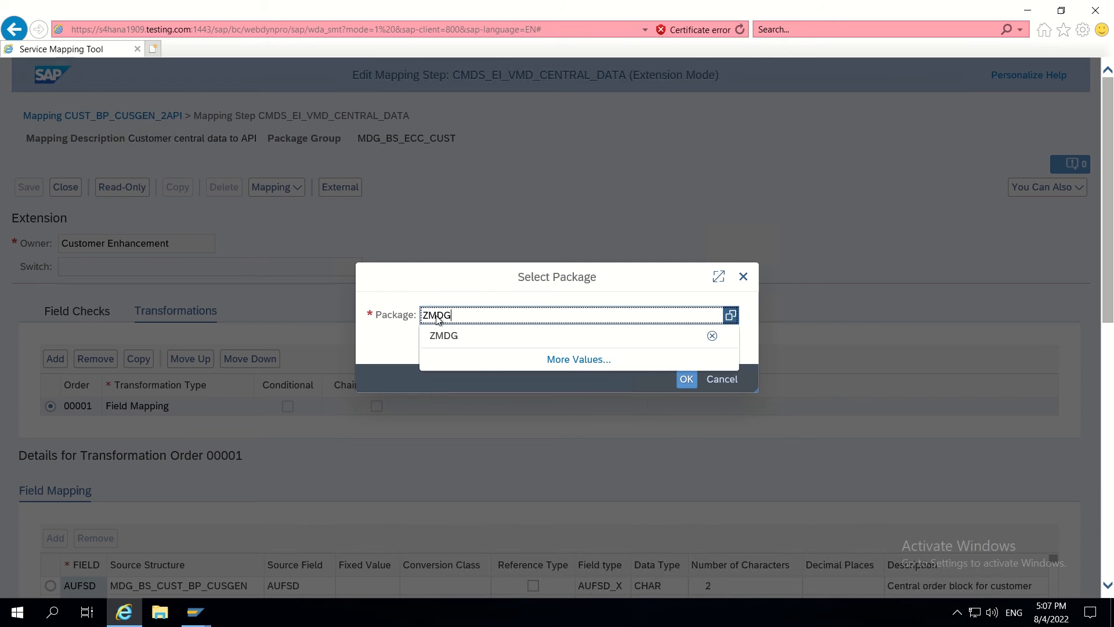
left_click(685, 380)
left_click(685, 380)
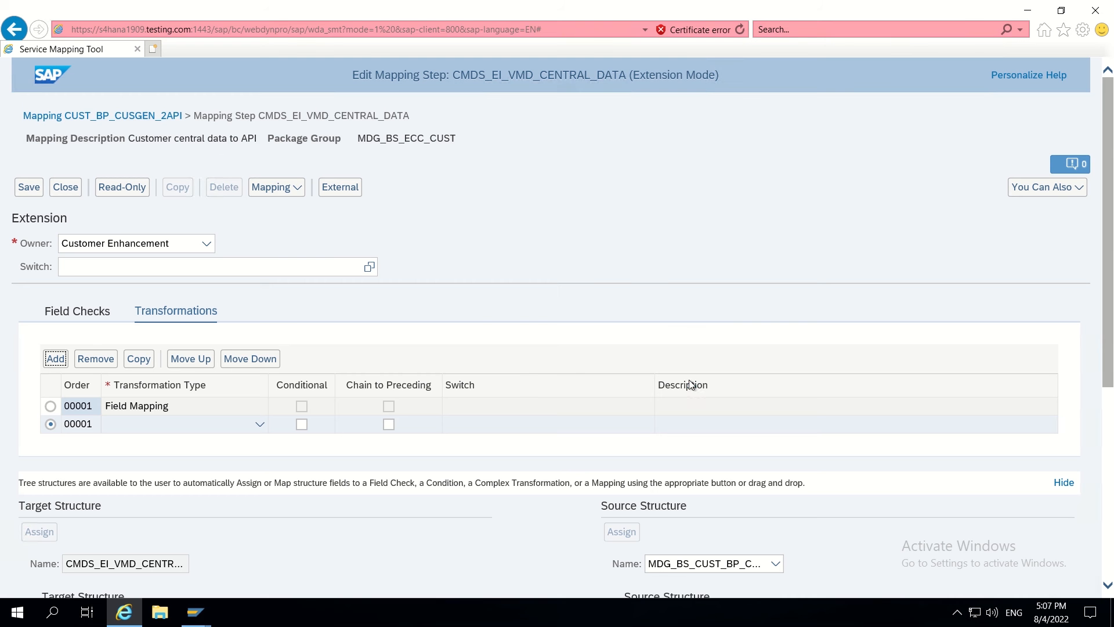
left_click(258, 425)
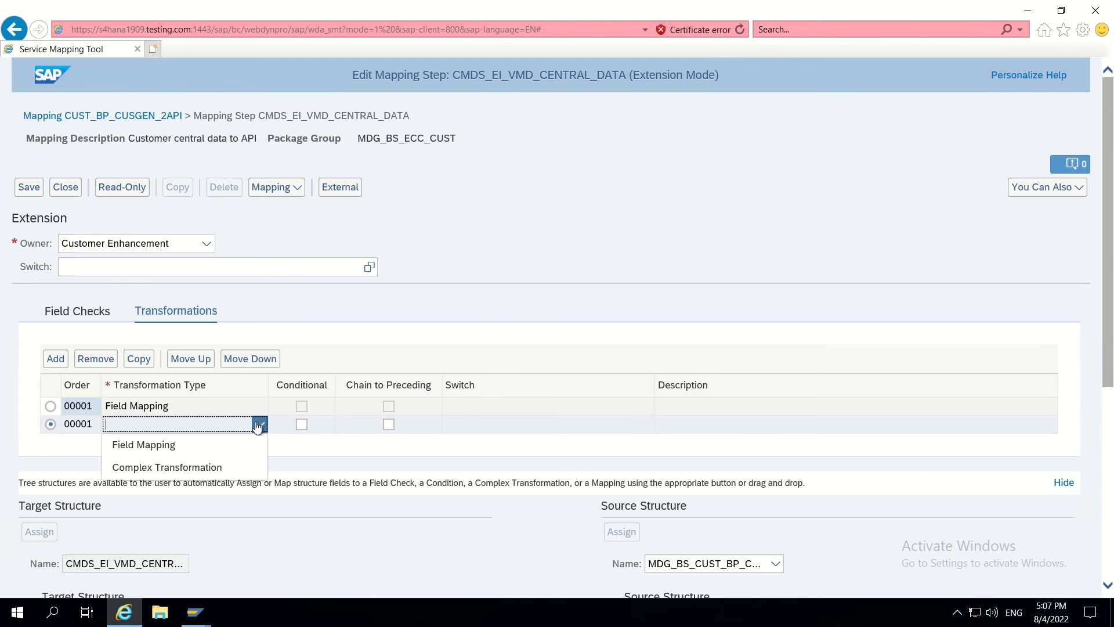
left_click(169, 448)
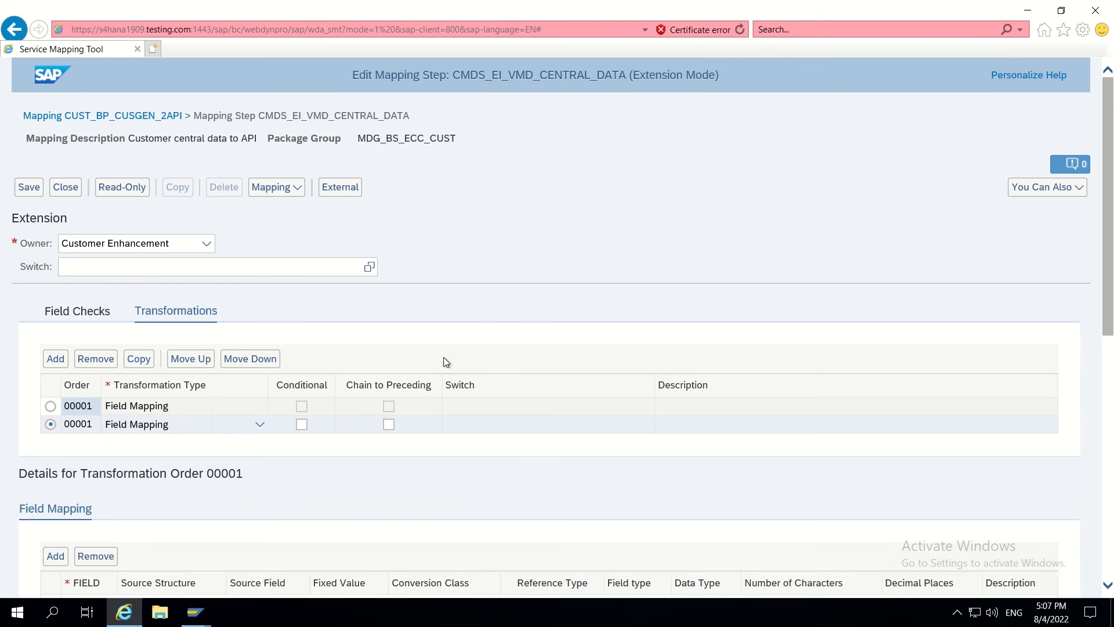
- Map target field ZZRSTRATE from source ZZRSTRATE of MDG_BS_CUST_BP_CUSGEN
scroll(503, 321, "down", 8)
scroll(456, 340, "down", 1)
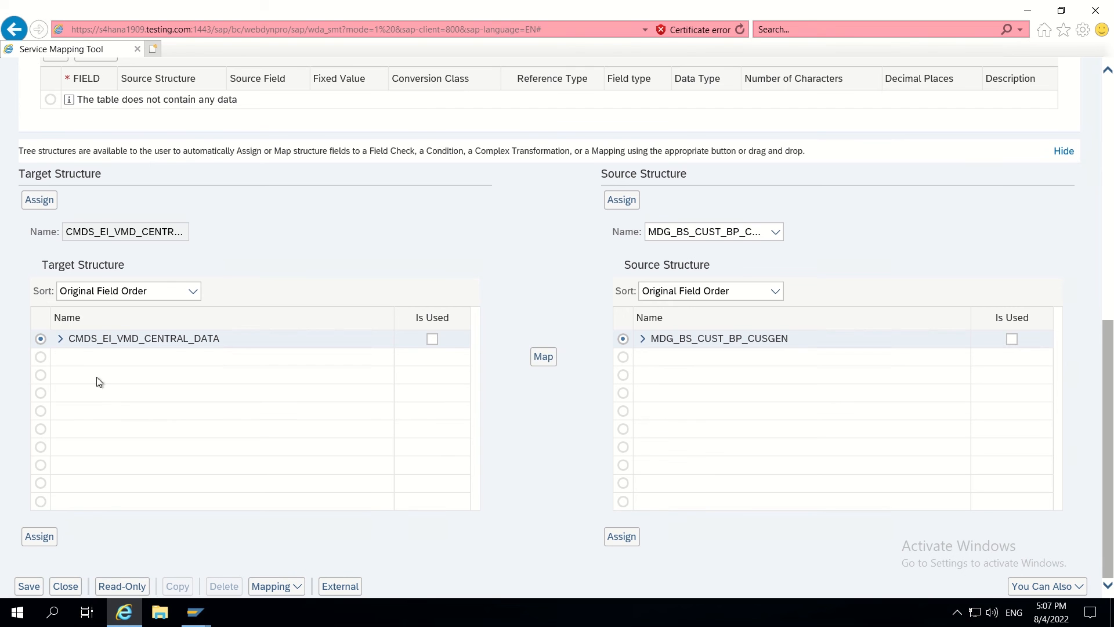
left_click(60, 340)
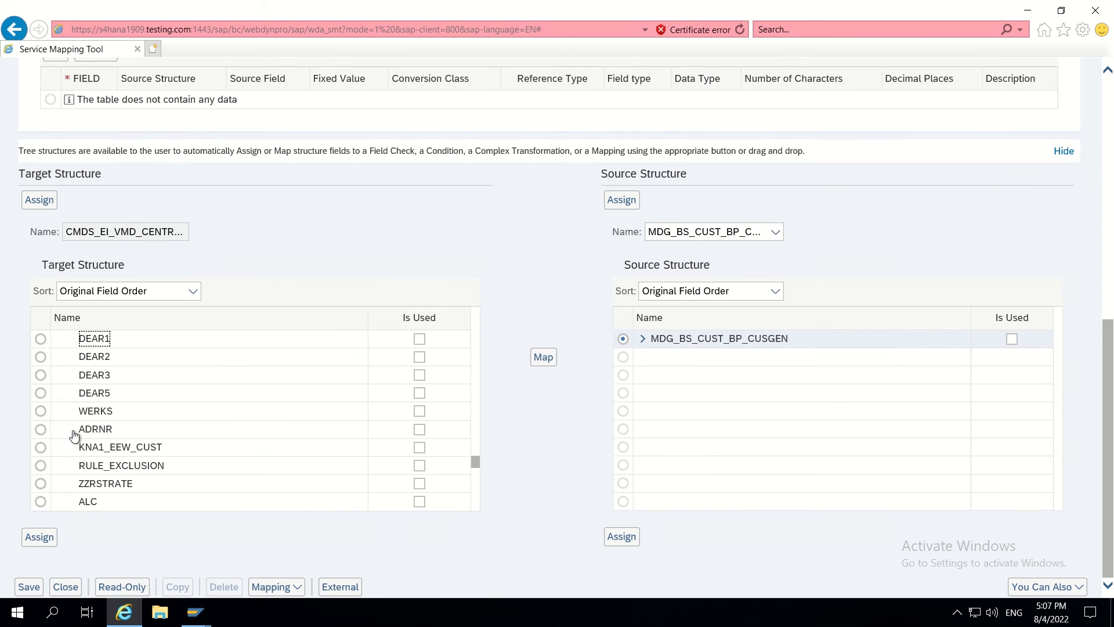
left_click(40, 484)
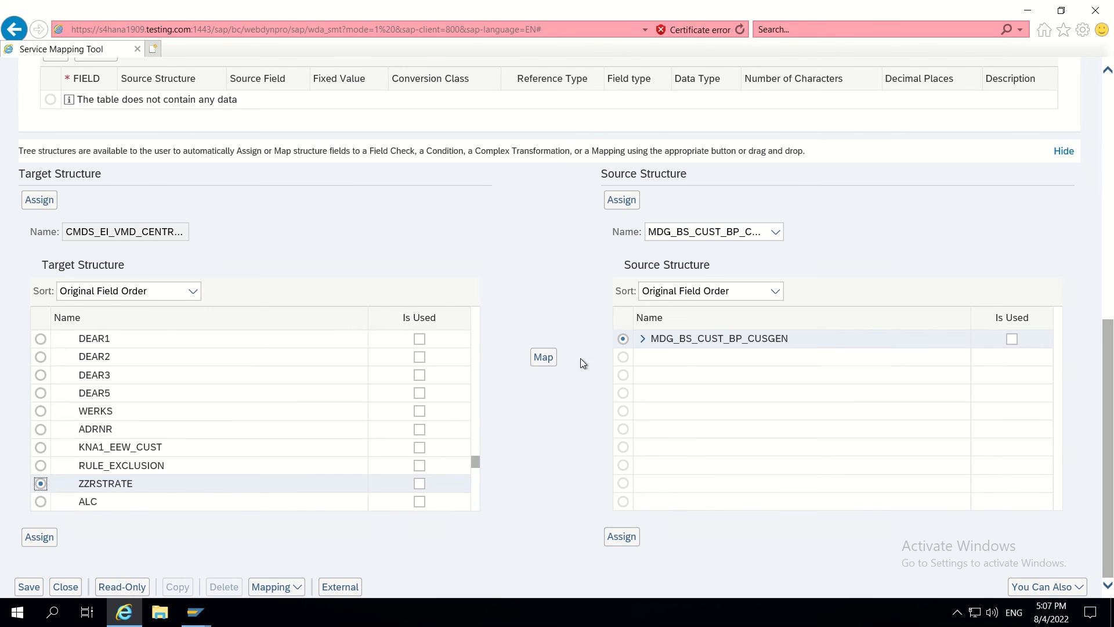
left_click(643, 338)
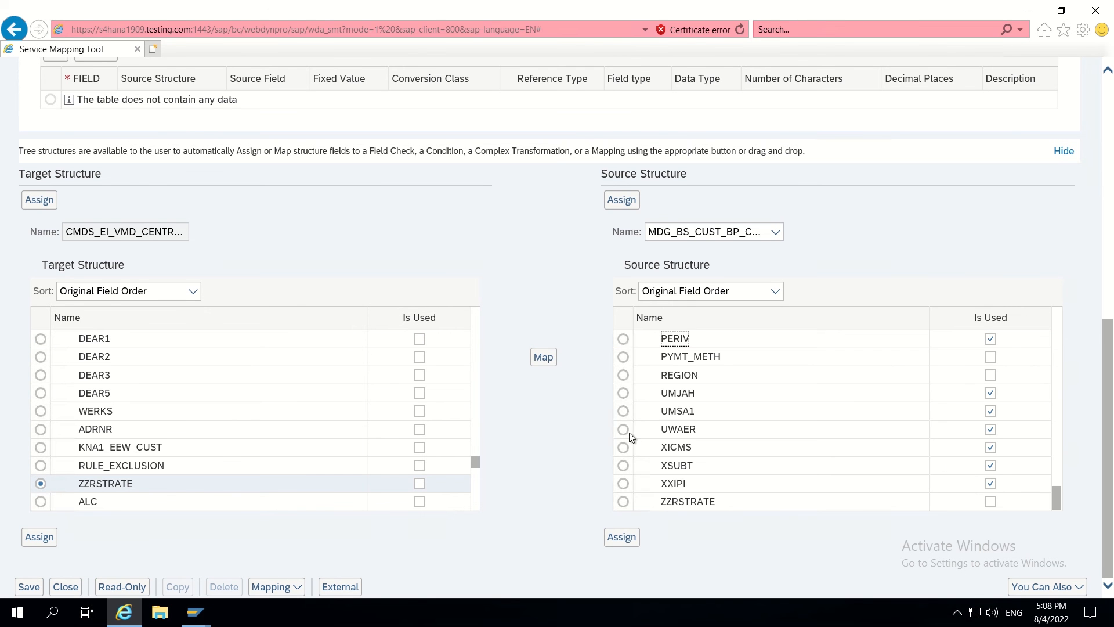
left_click(623, 502)
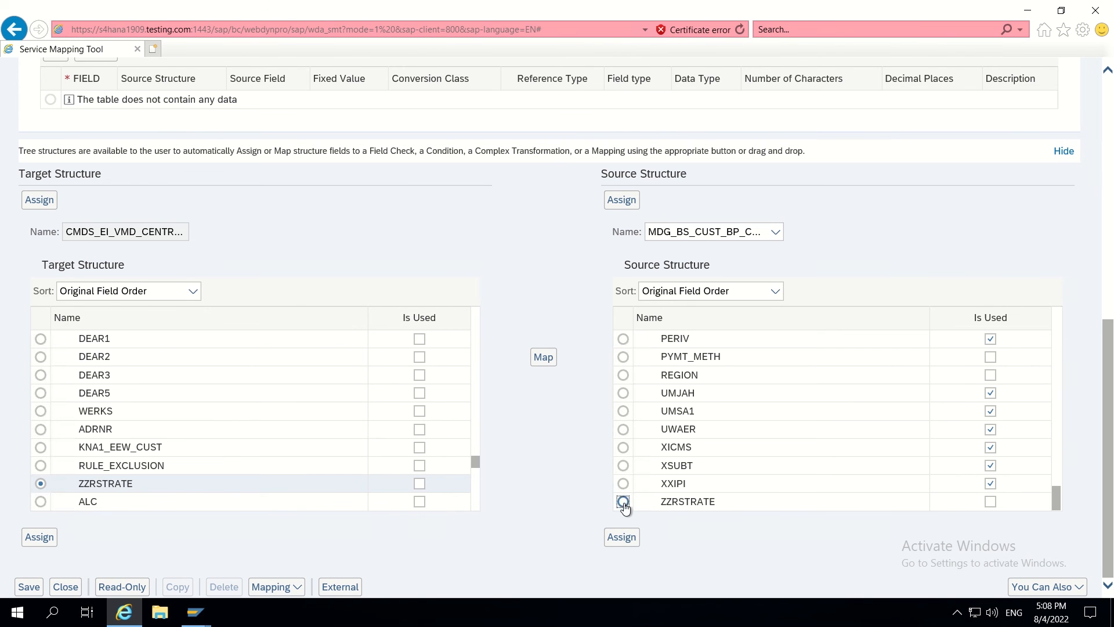
left_click(544, 358)
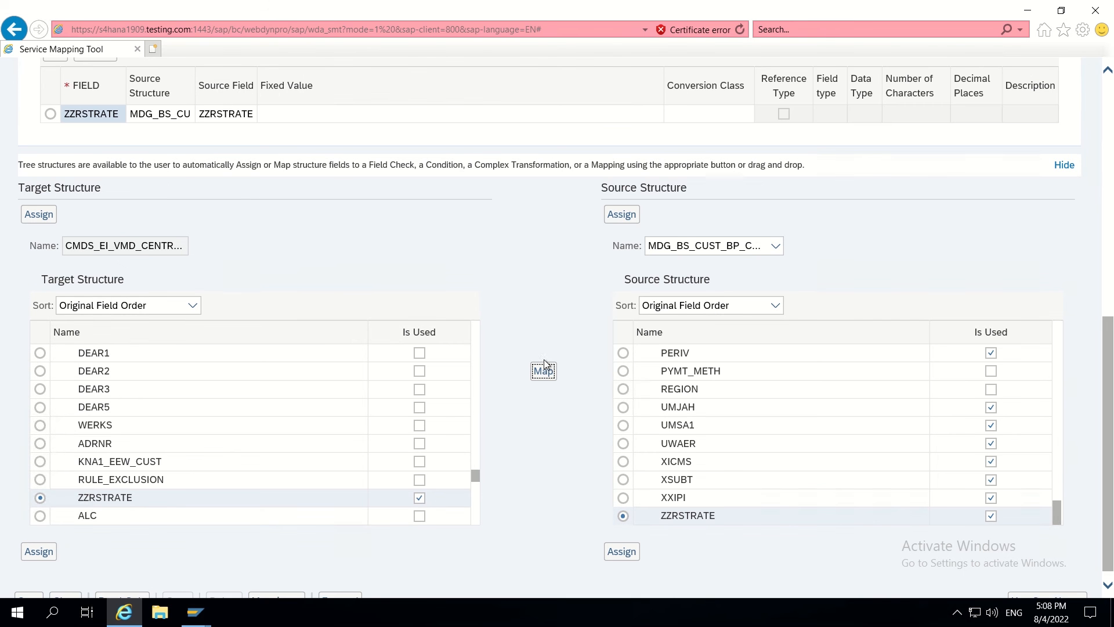
scroll(447, 249, "up", 3)
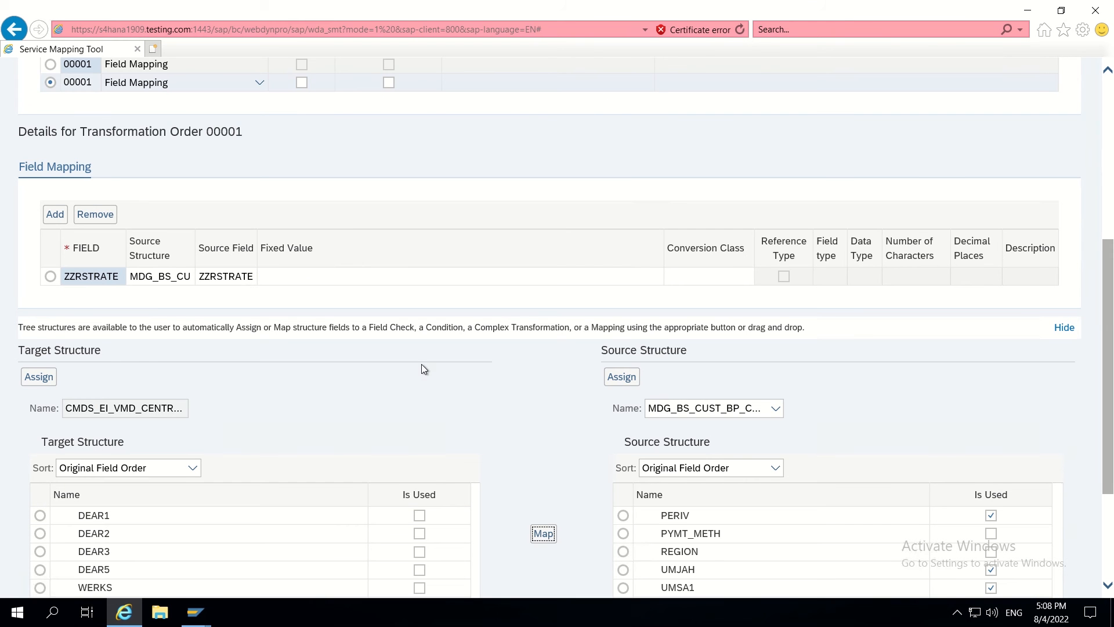
scroll(477, 347, "up", 6)
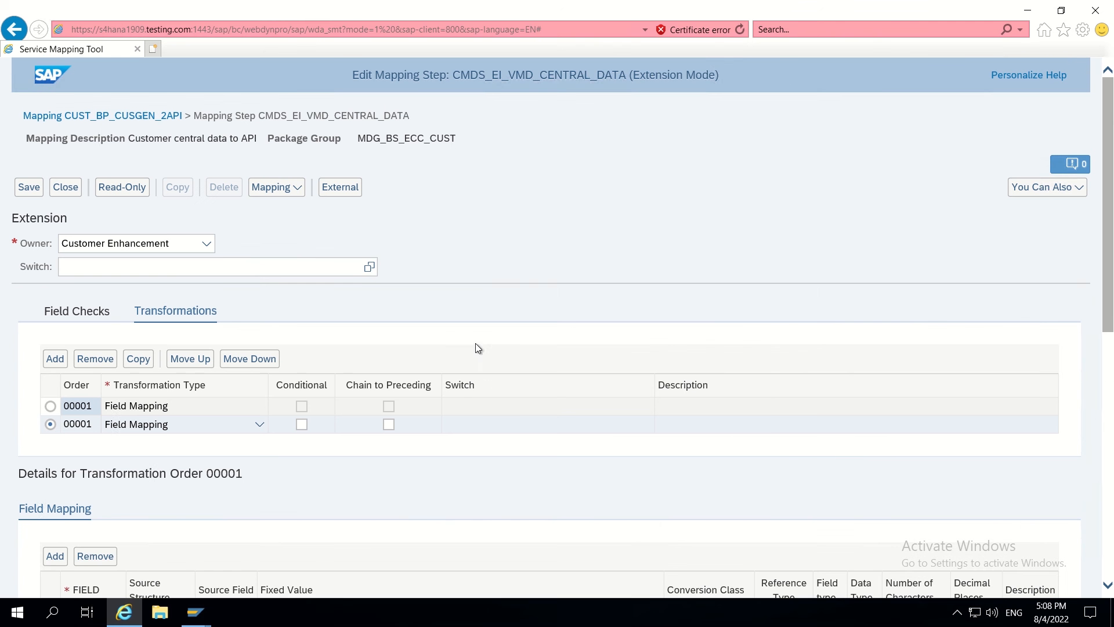
- Save the mapping step under transport request S4HK903033 (S4MDG4 TEST)
left_click(25, 189)
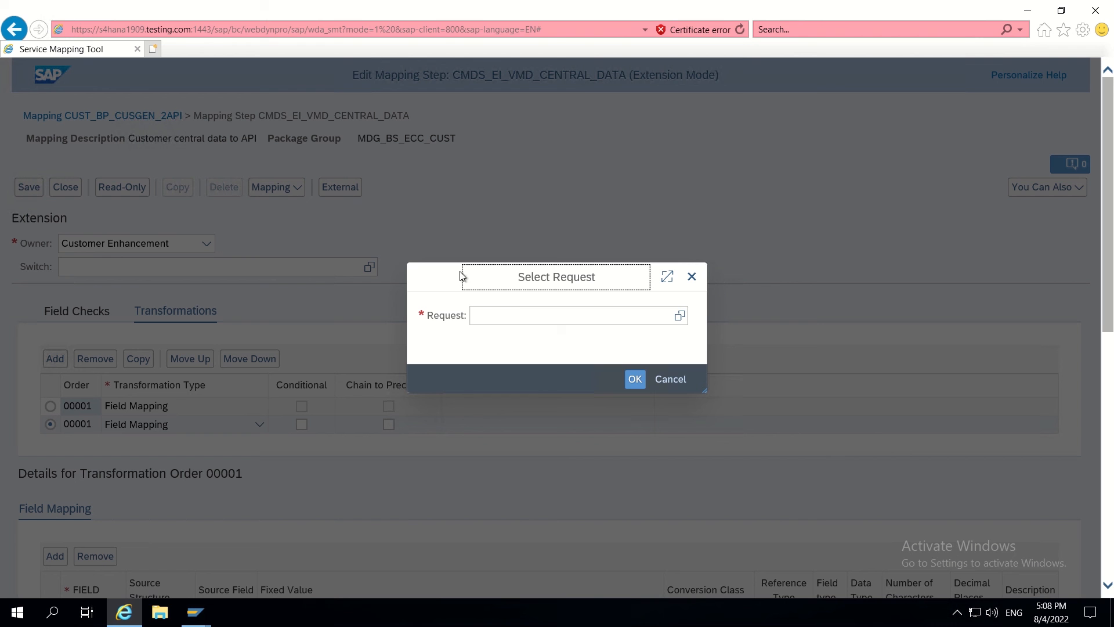
left_click(680, 317)
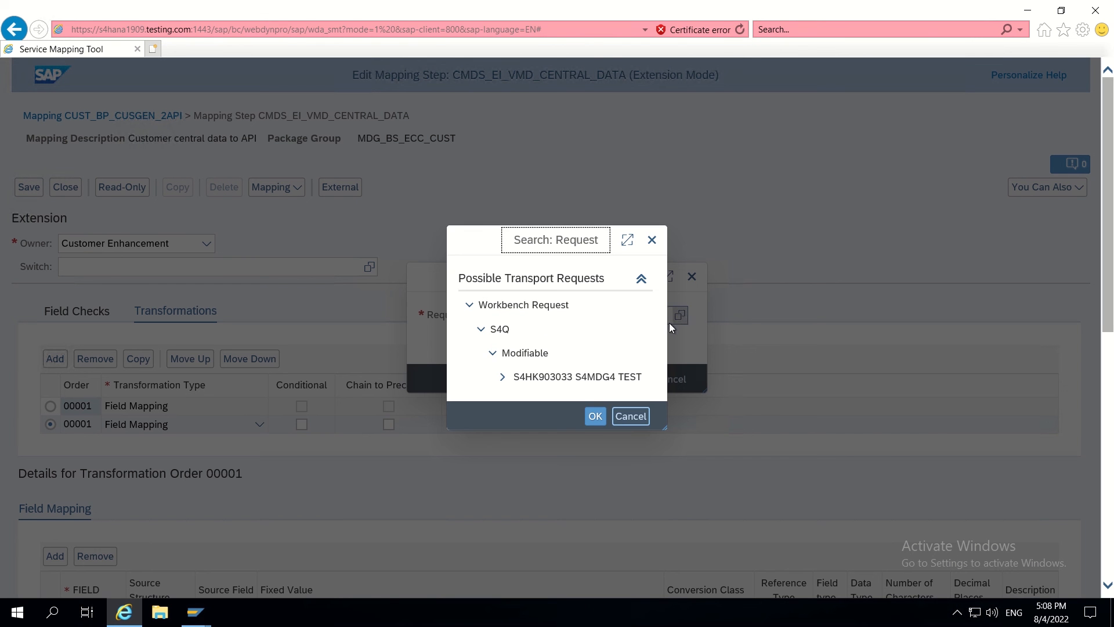
left_click(567, 377)
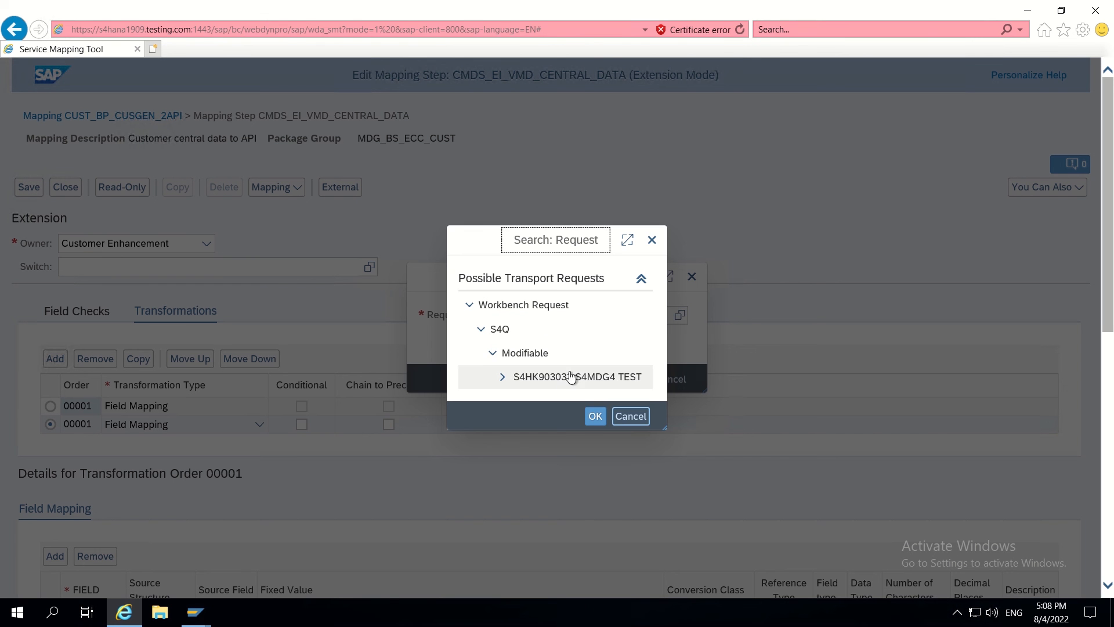
left_click(595, 415)
left_click(635, 381)
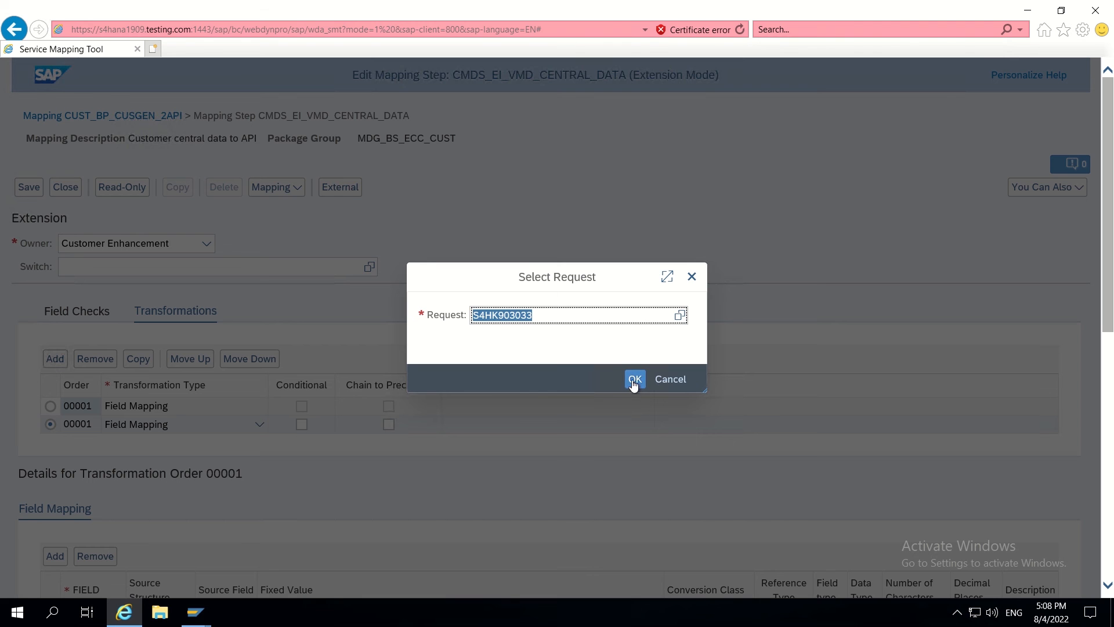
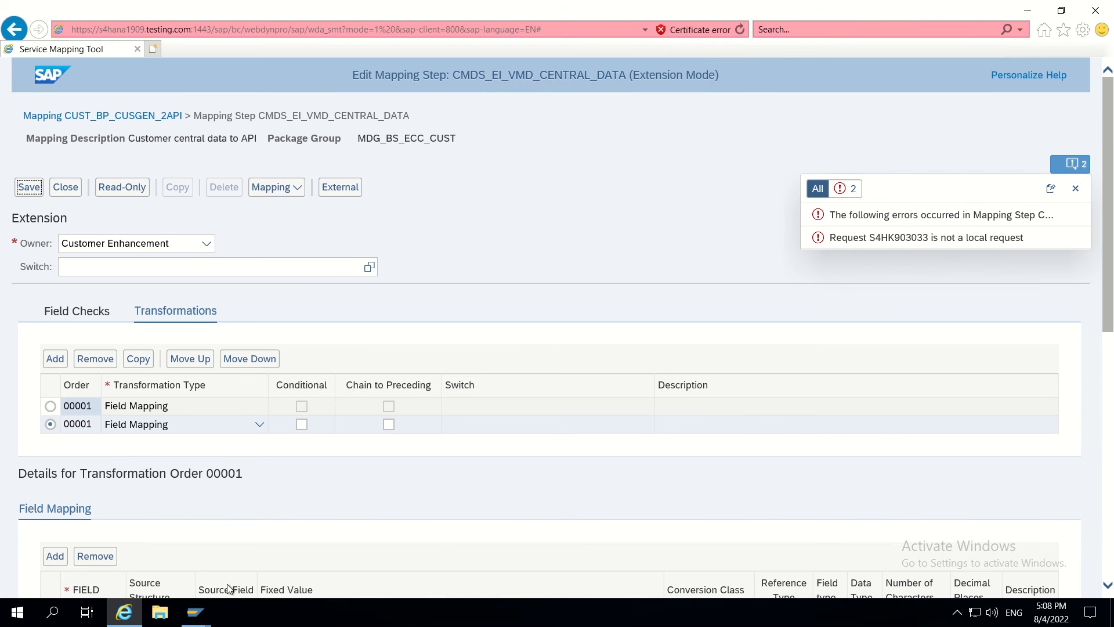
- Switch to the SAP GUI 'Table KNA1 Display' window from the taskbar
mouse_move(195, 612)
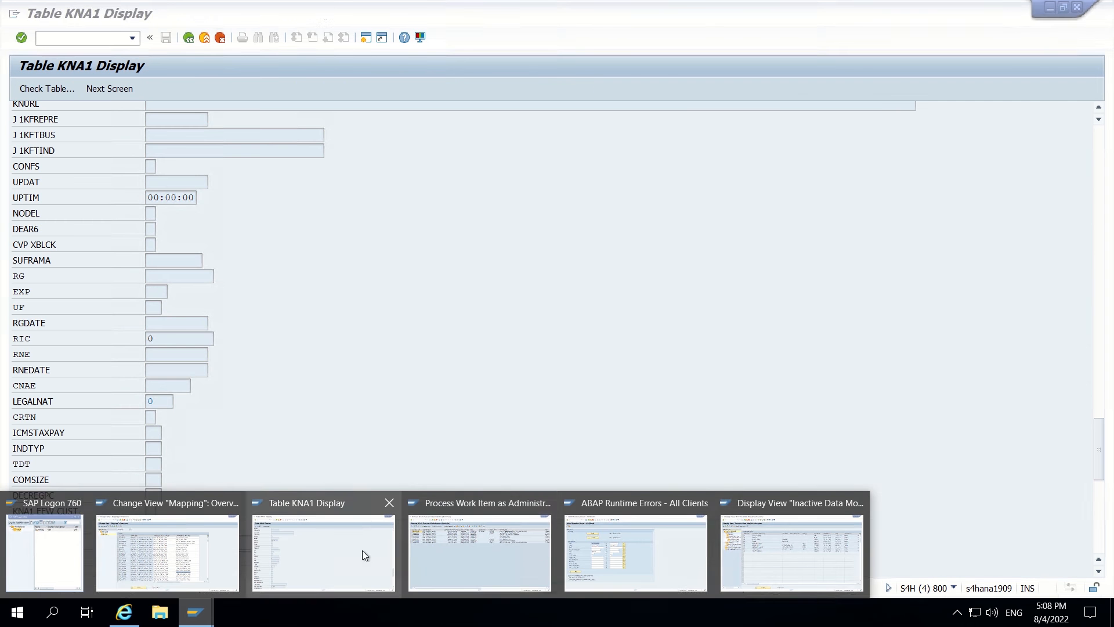
left_click(355, 554)
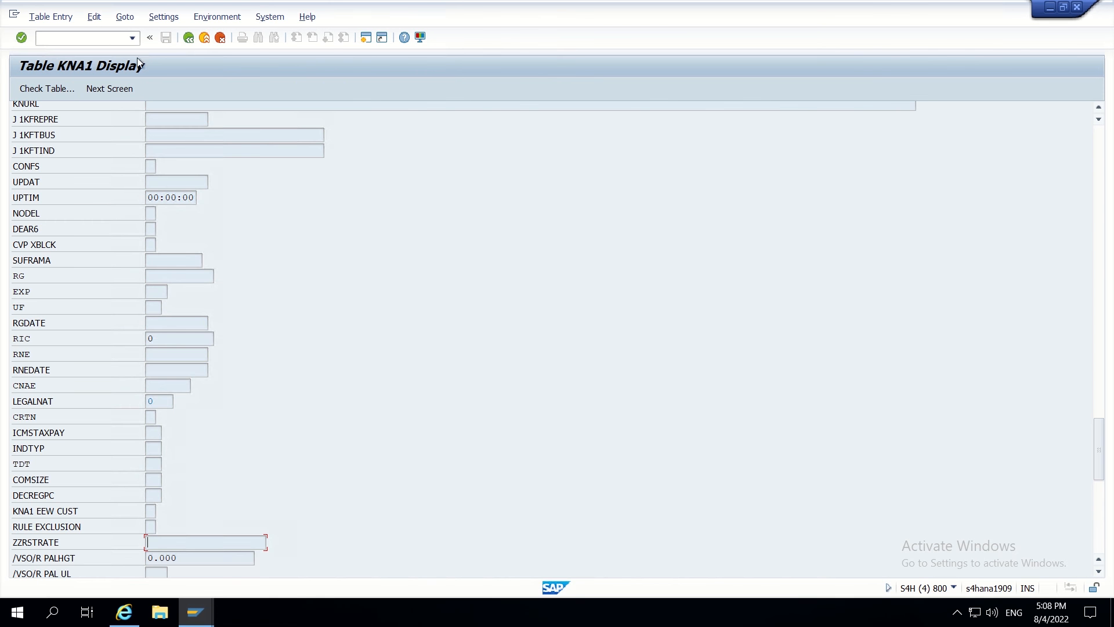
- Back out of the KNA1 data browser to the SAP Easy Access menu
left_click(187, 39)
left_click(187, 39)
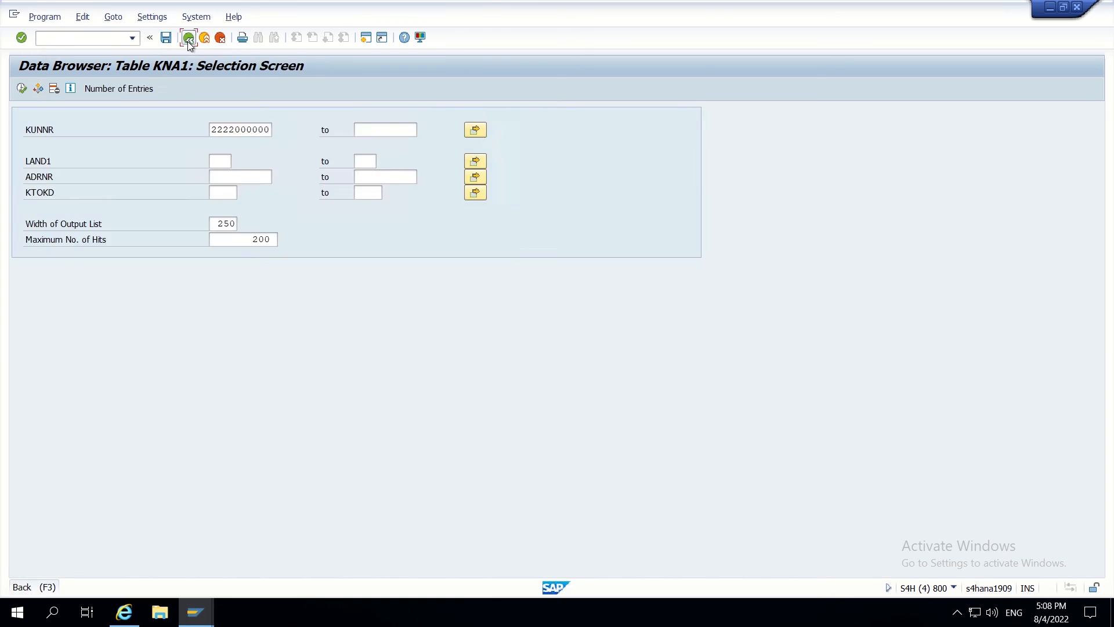
left_click(188, 39)
left_click(188, 40)
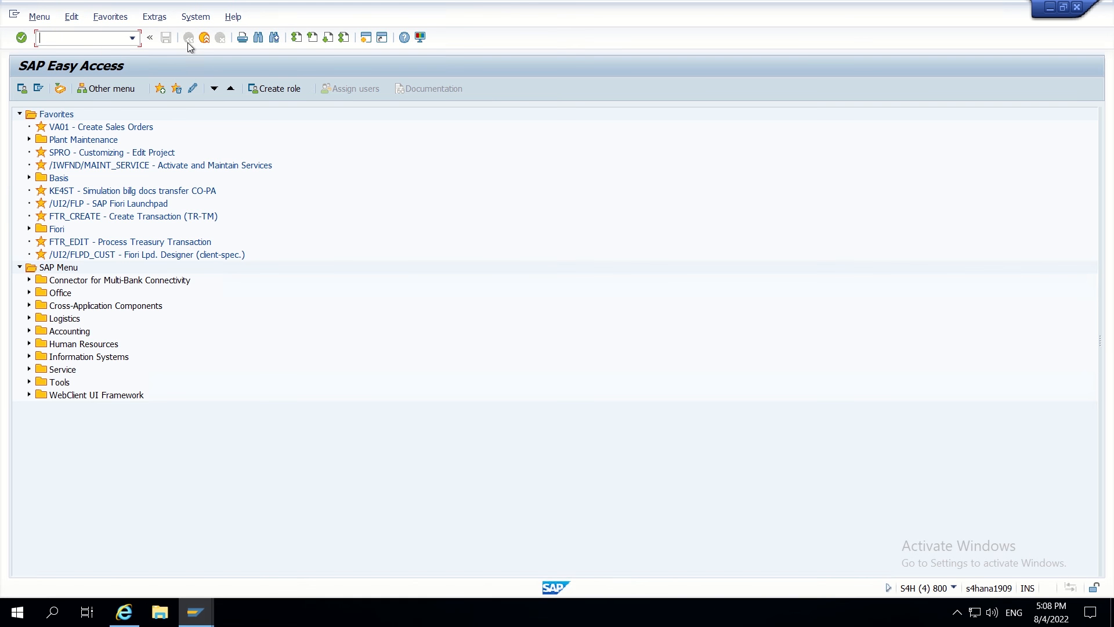
- In SE10, create workbench request S4HK903129 with short description 'Mapping'
type("se10")
key("Return")
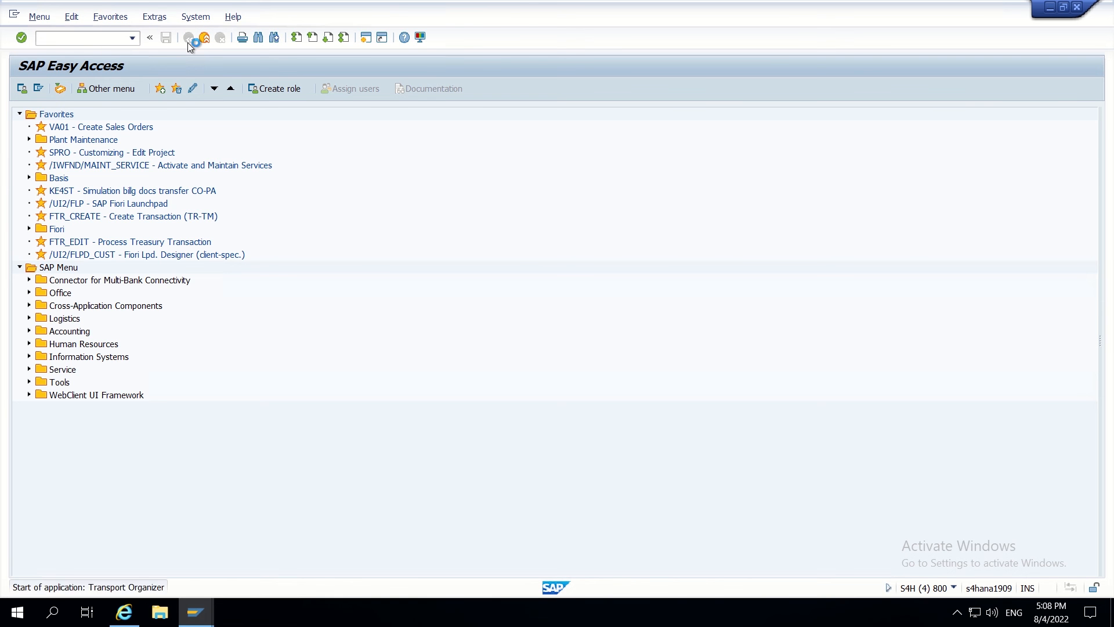
left_click(22, 90)
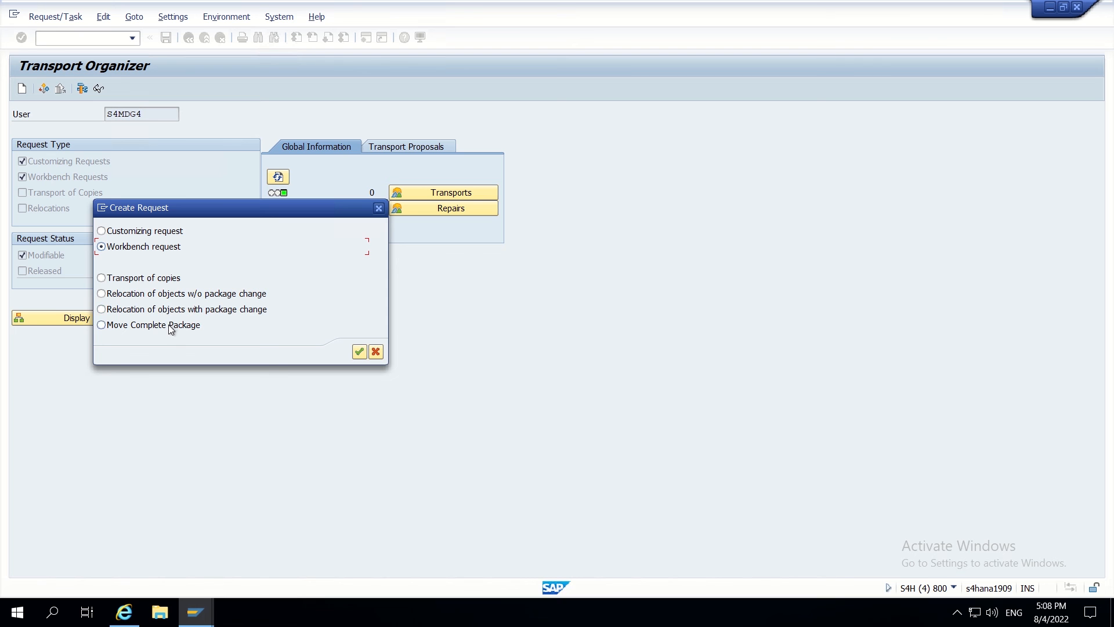
left_click(358, 352)
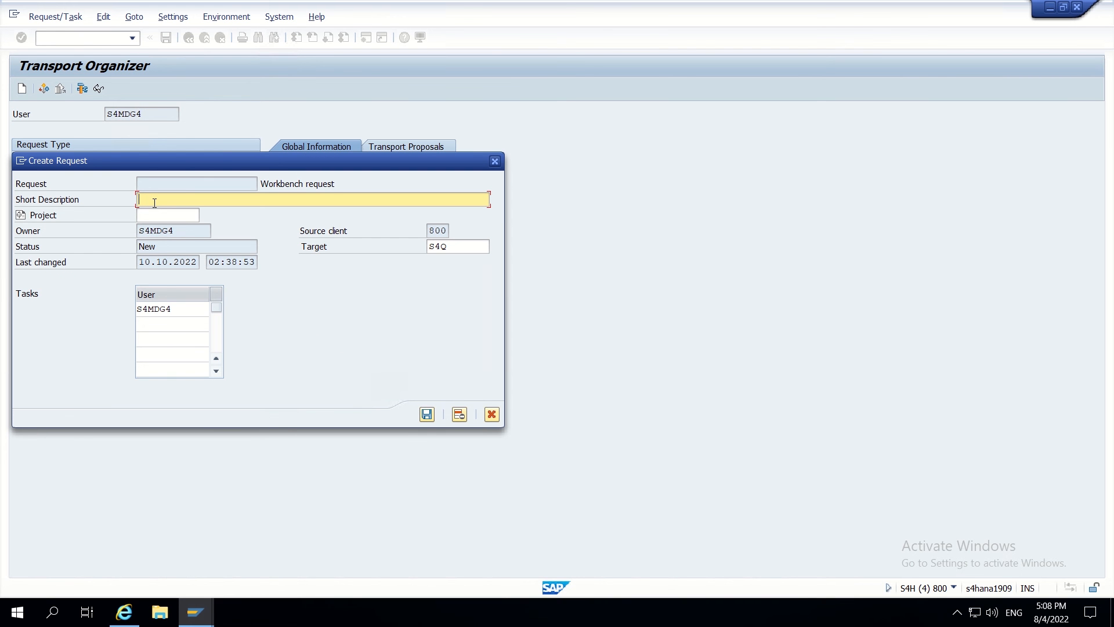
type("Mapping")
left_click(427, 414)
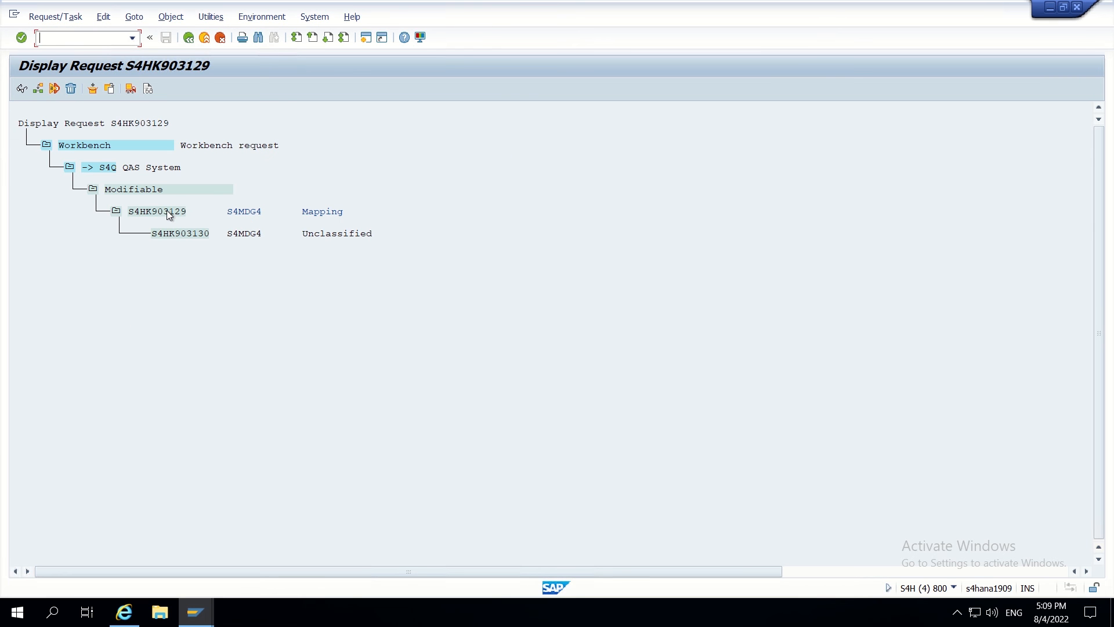
- Clear the S4Q target system of request S4HK903129 so it becomes local, and save
double_click(167, 212)
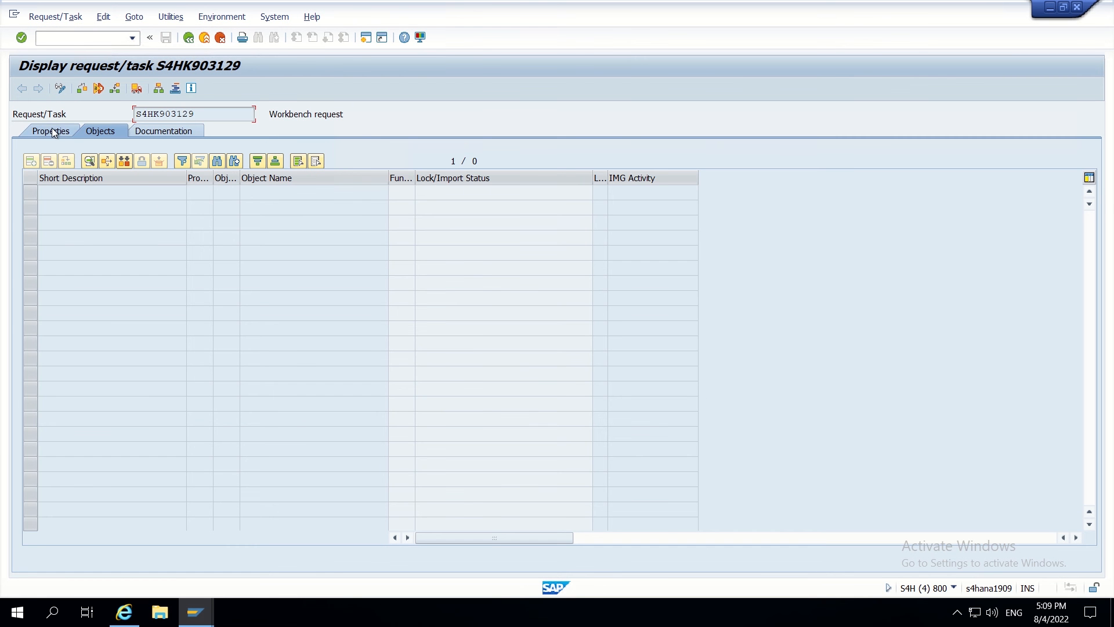
left_click(51, 129)
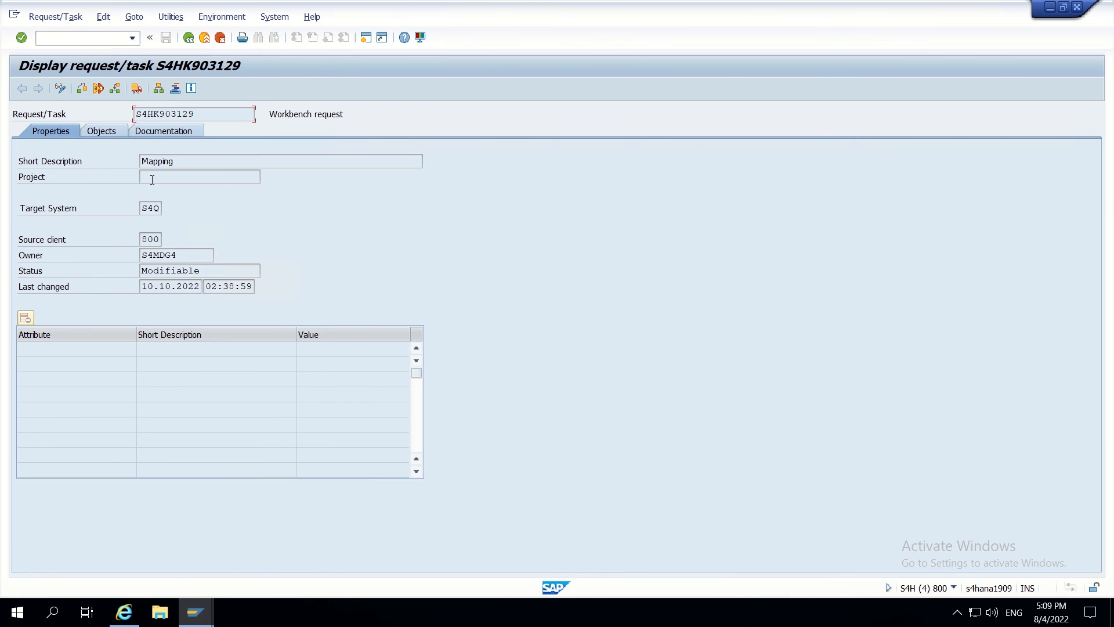
left_click(160, 211)
left_click(60, 88)
key("Delete")
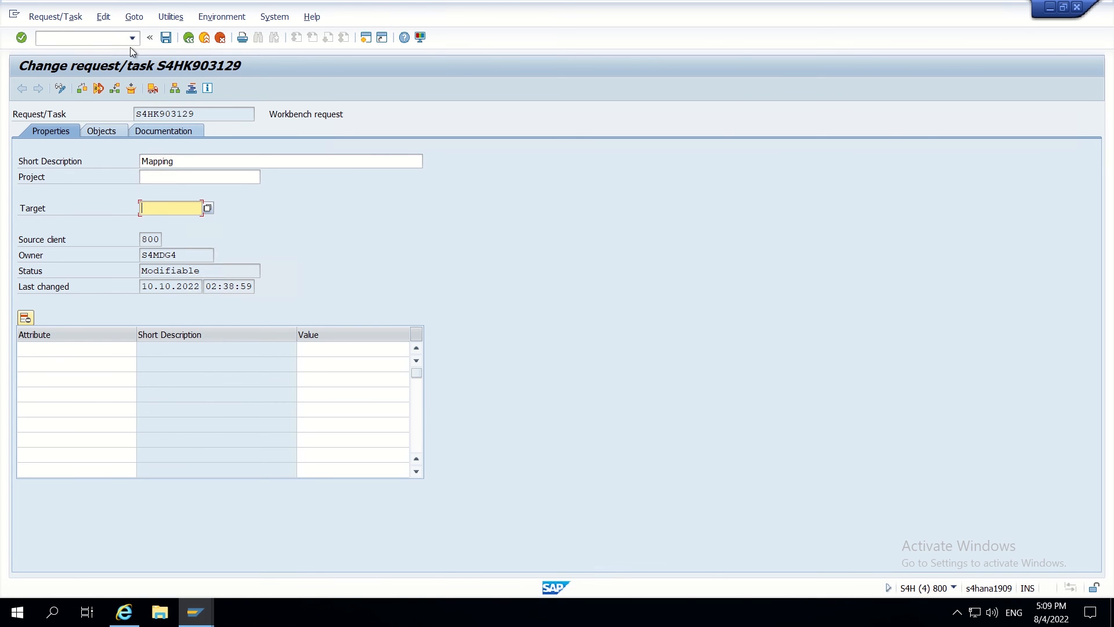
left_click(172, 39)
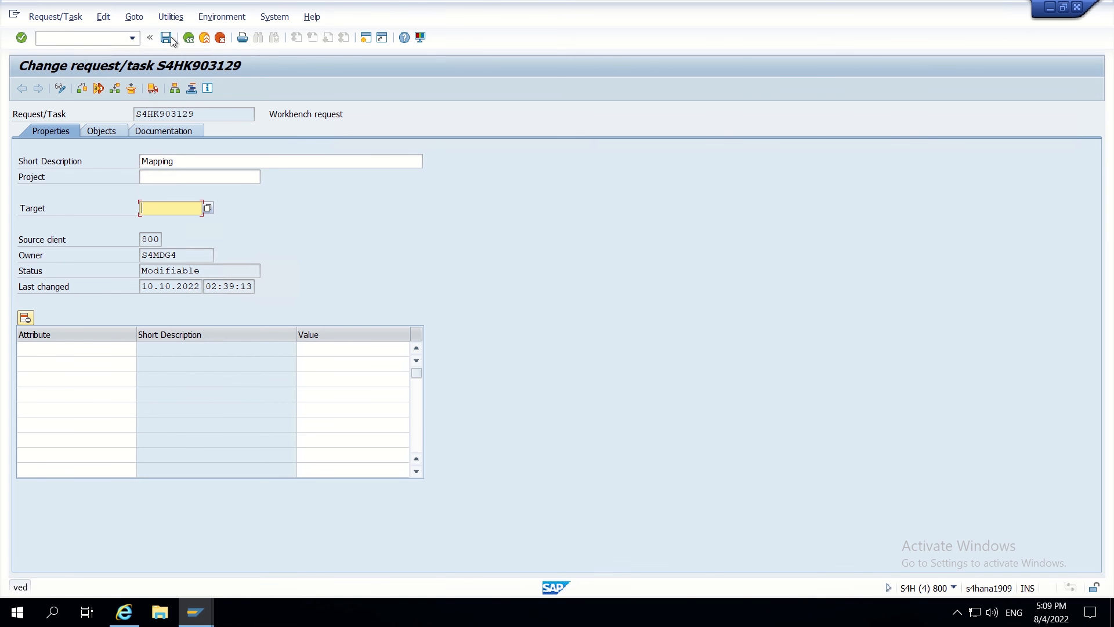
- Copy request number S4HK903129 and return to the Service Mapping Tool
left_click(188, 40)
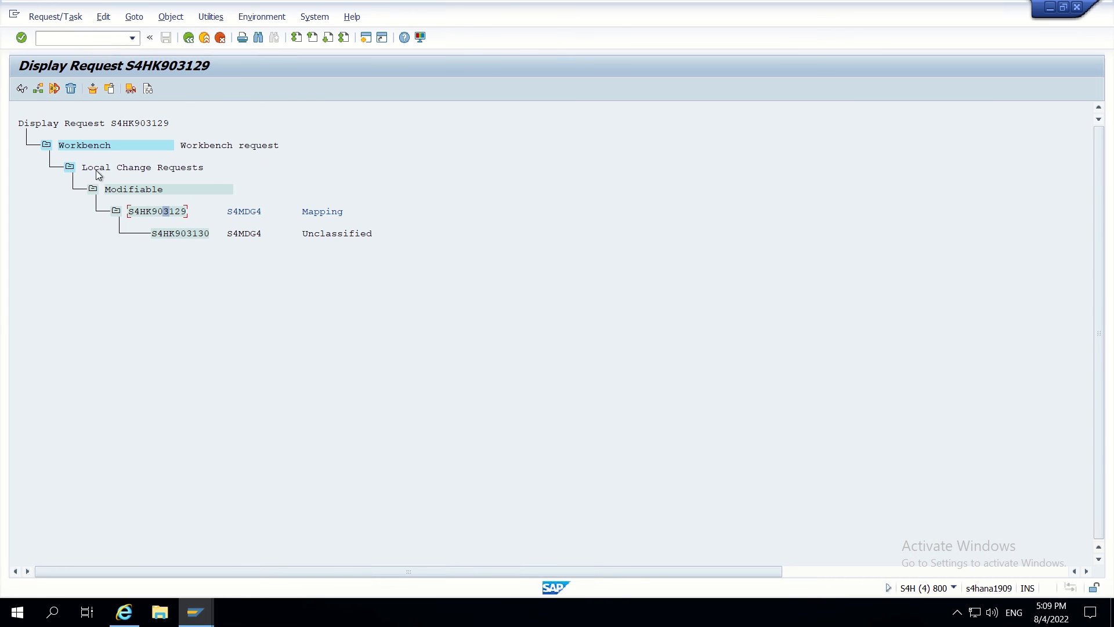
left_click(131, 211)
left_click_drag(129, 211, 188, 215)
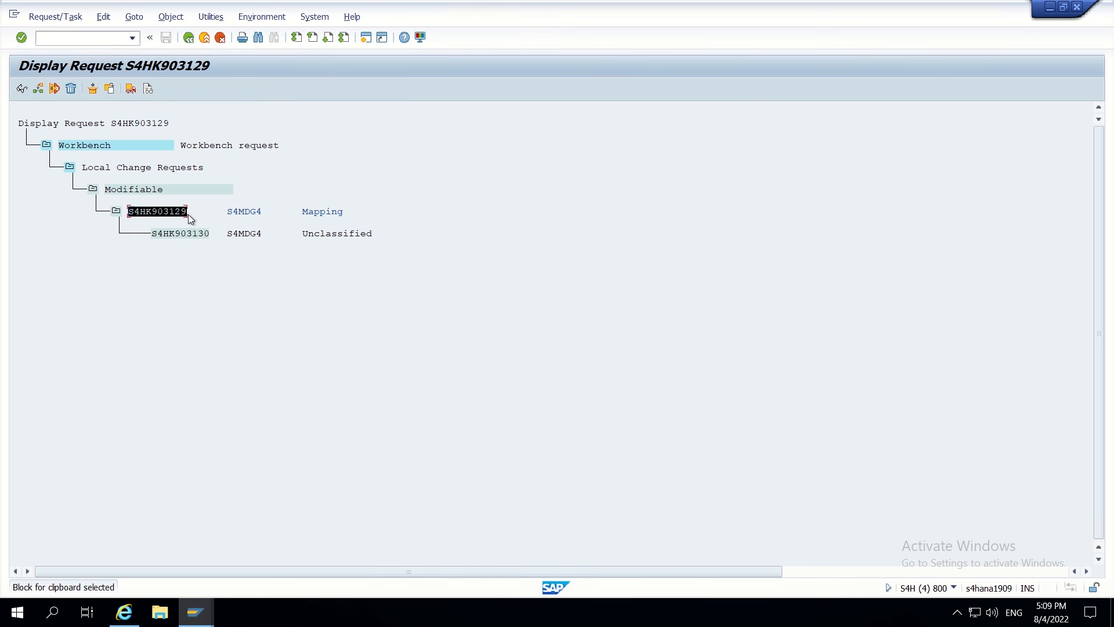
key("ctrl+c")
key("alt+Tab")
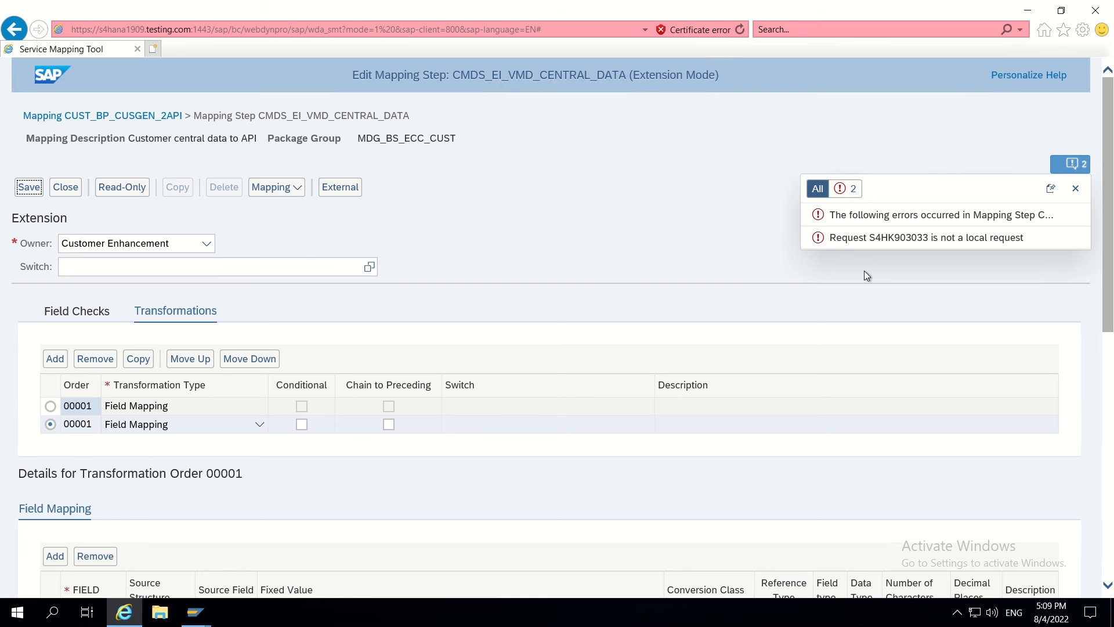
- Save the mapping with request S4HK903129 pasted into the Select Request dialog
left_click(29, 187)
left_click(480, 320)
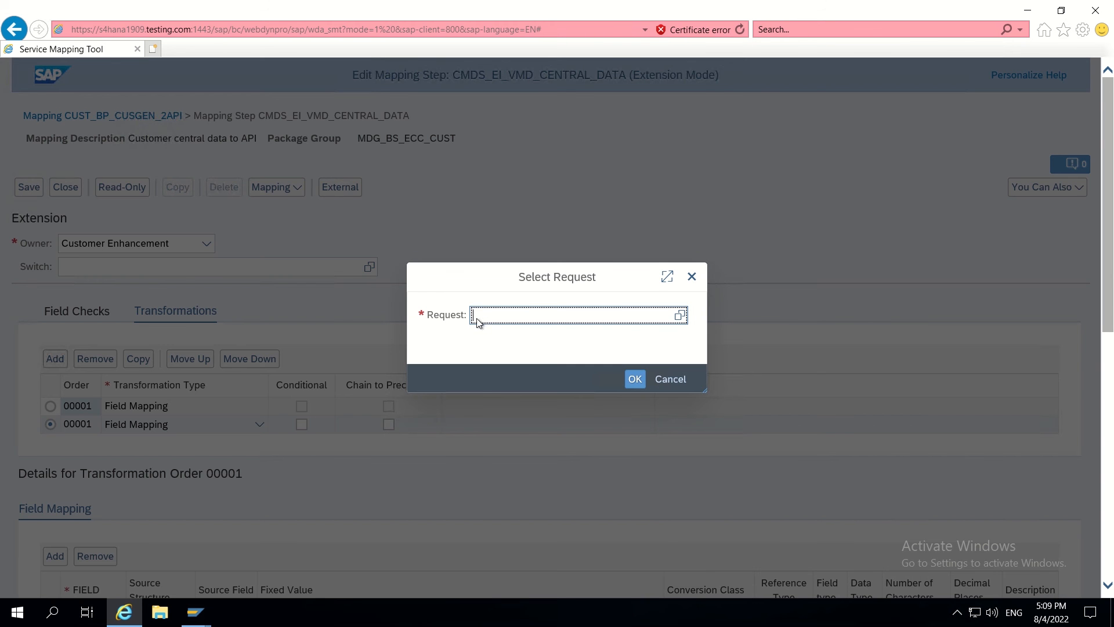
key("ctrl+v")
left_click(634, 381)
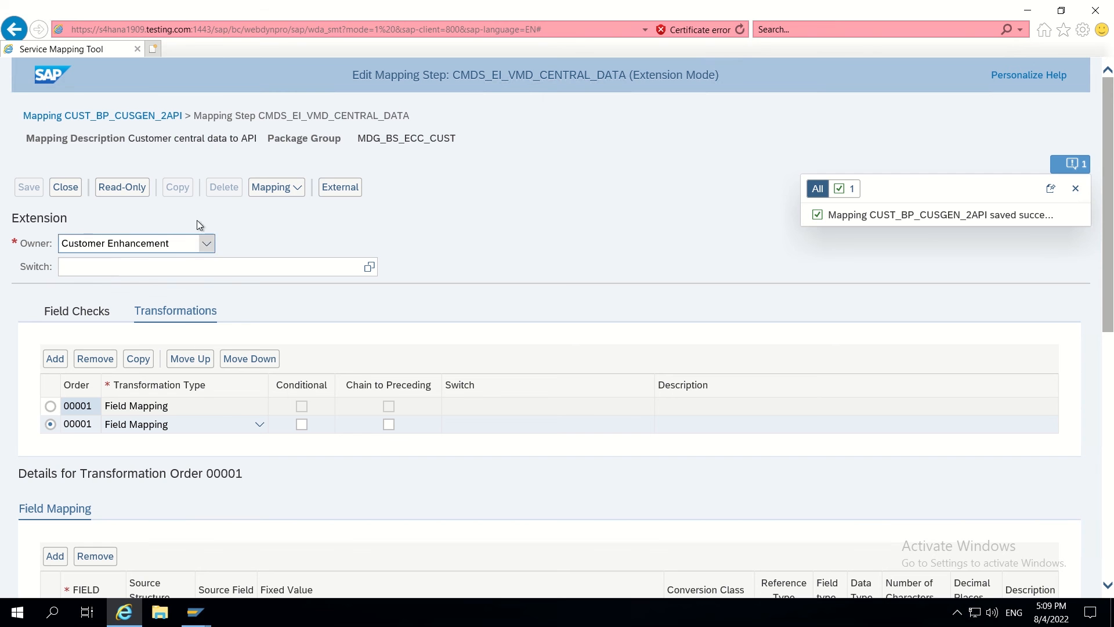
- Open the transformations of mapping step CMDS_EI_VMD_CENTRAL_DATA_XFLAG
left_click(112, 116)
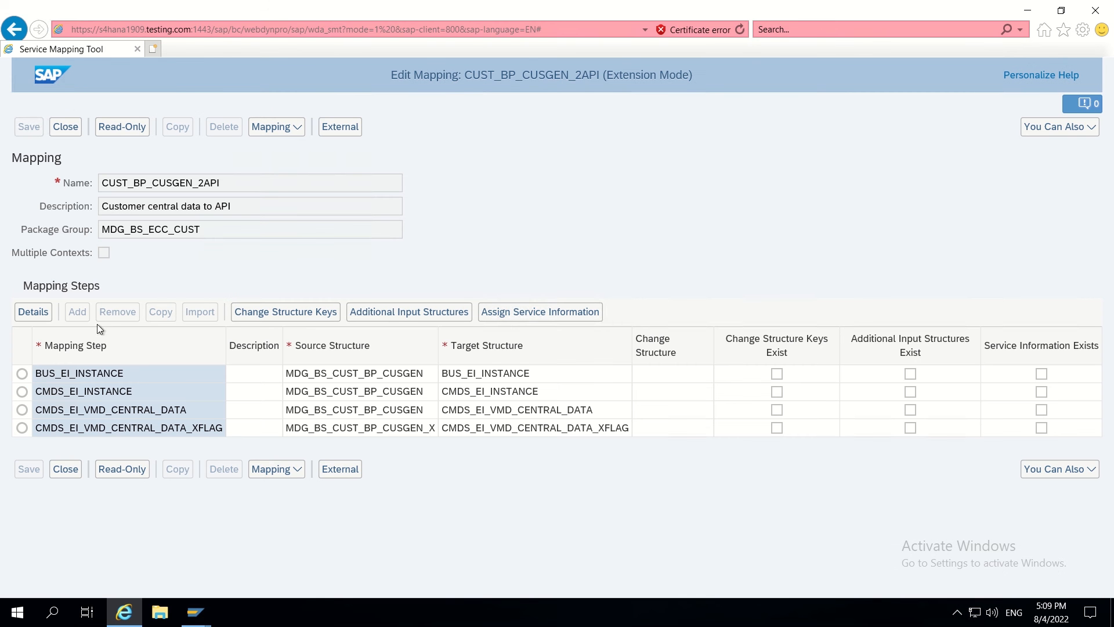
left_click(22, 427)
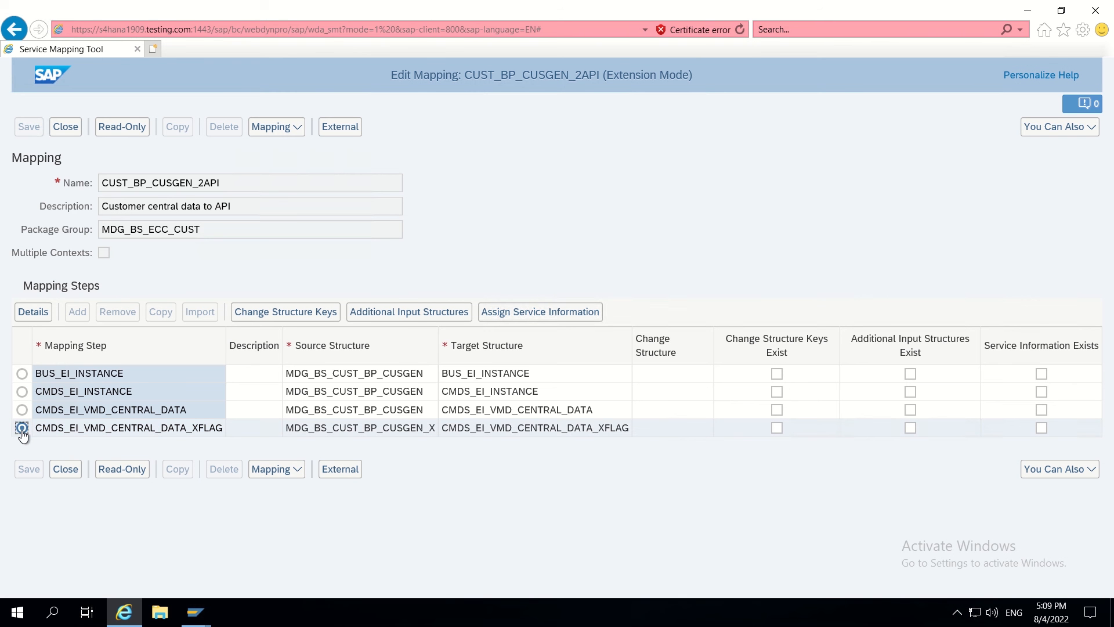
left_click(32, 314)
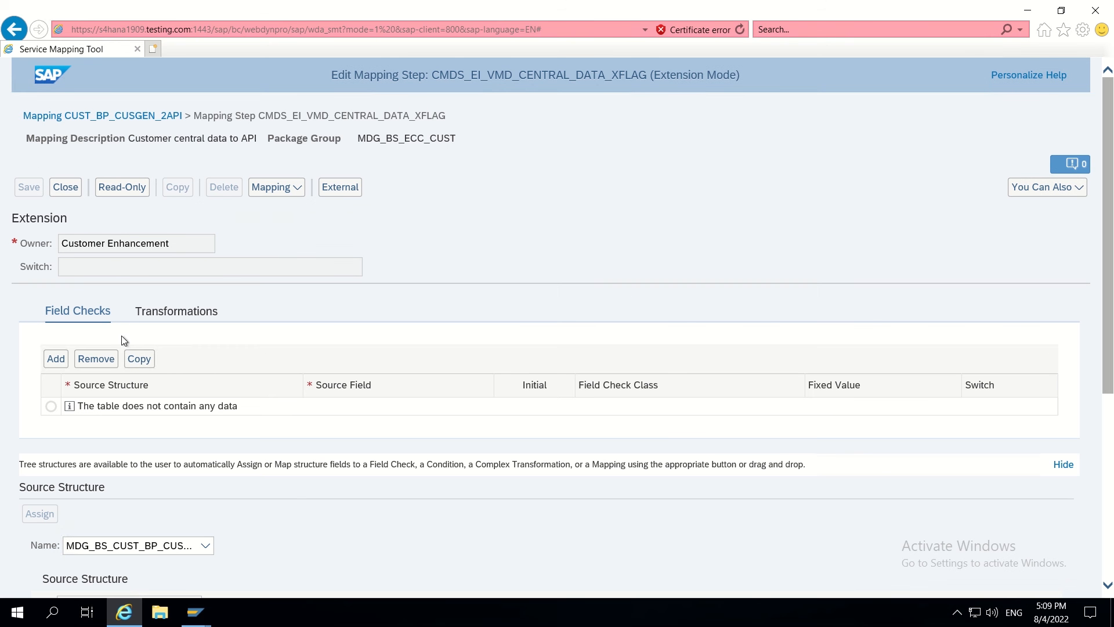
left_click(186, 318)
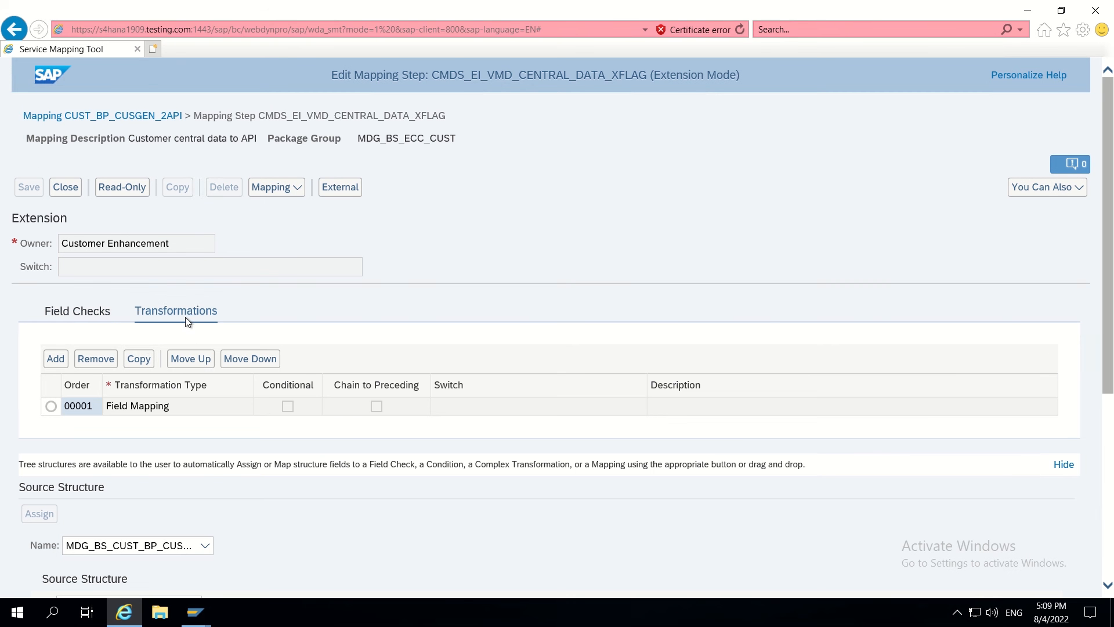
- Add a Field Mapping transformation assigned to package ZMDG
left_click(55, 360)
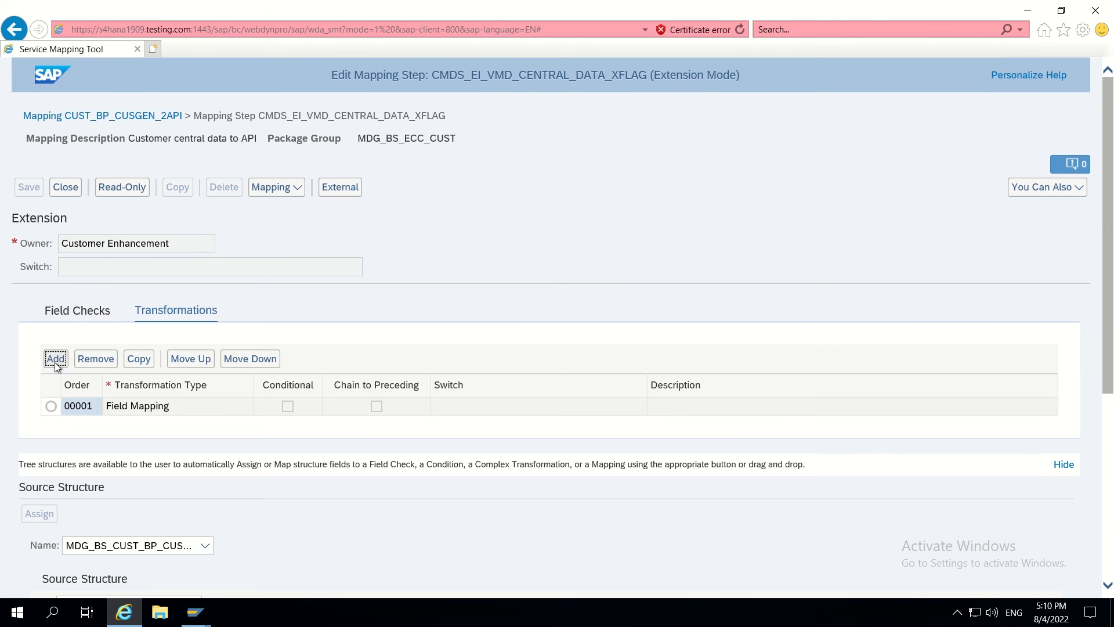
left_click(489, 319)
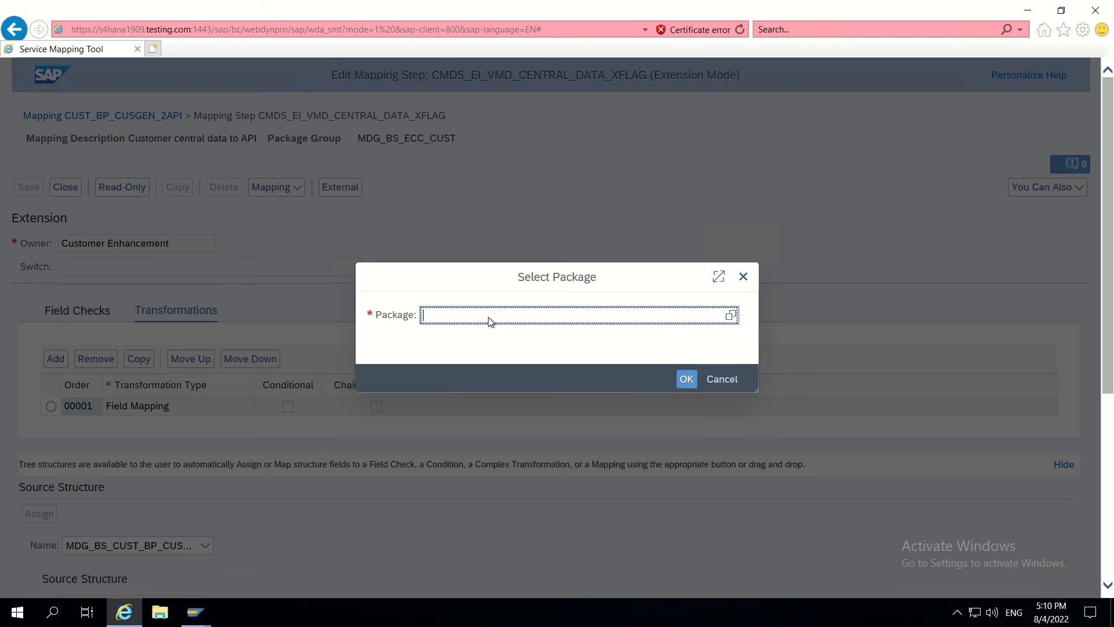
type("Z")
left_click(459, 340)
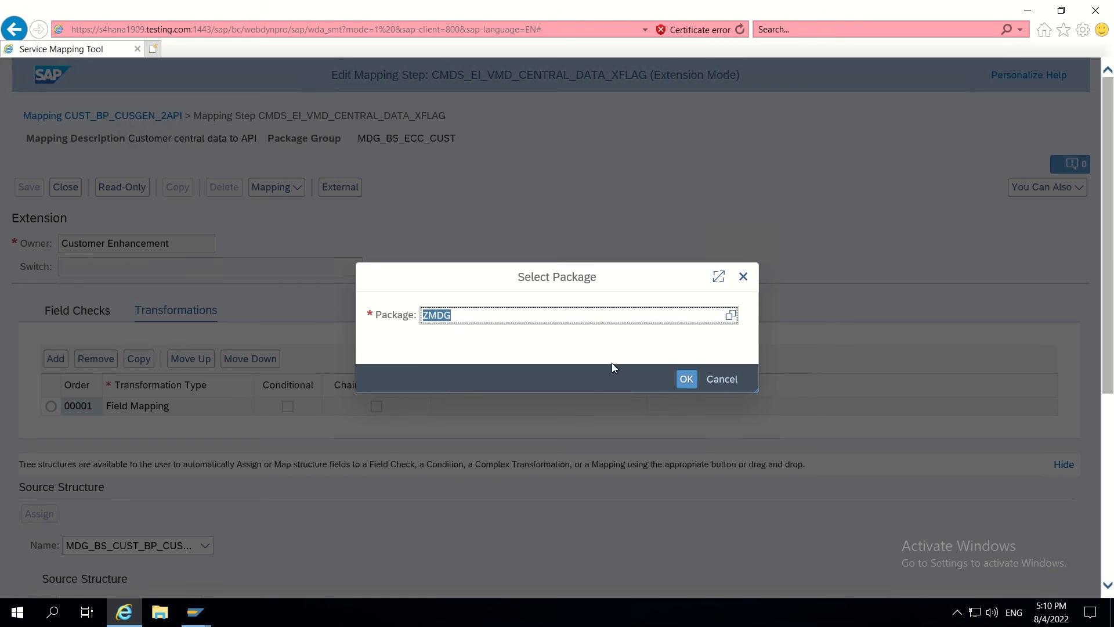
left_click(695, 381)
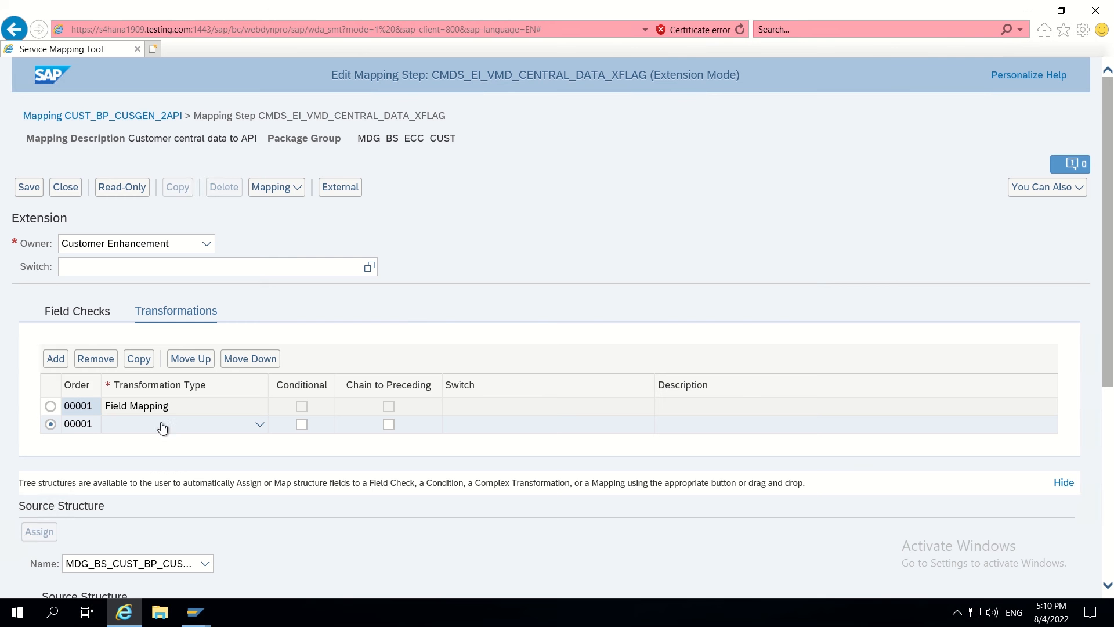
left_click(169, 423)
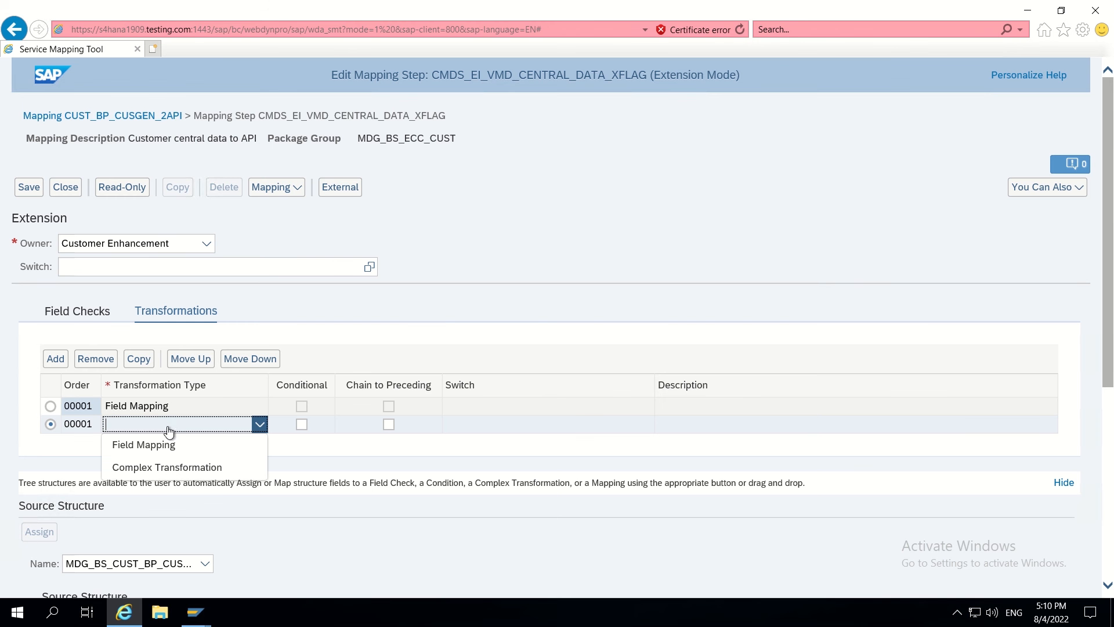
left_click(154, 443)
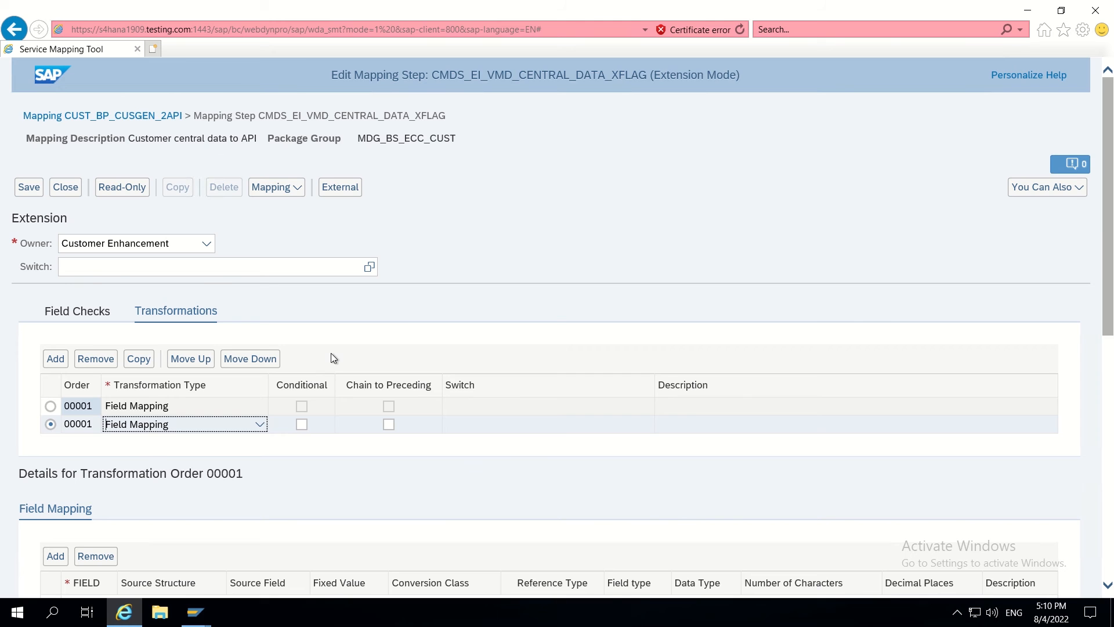
- Map source ZZRSTRATE to target ZZRSTRATE in the XFLAG step and save CUST_BP_CUSGEN_2API
scroll(331, 355, "down", 6)
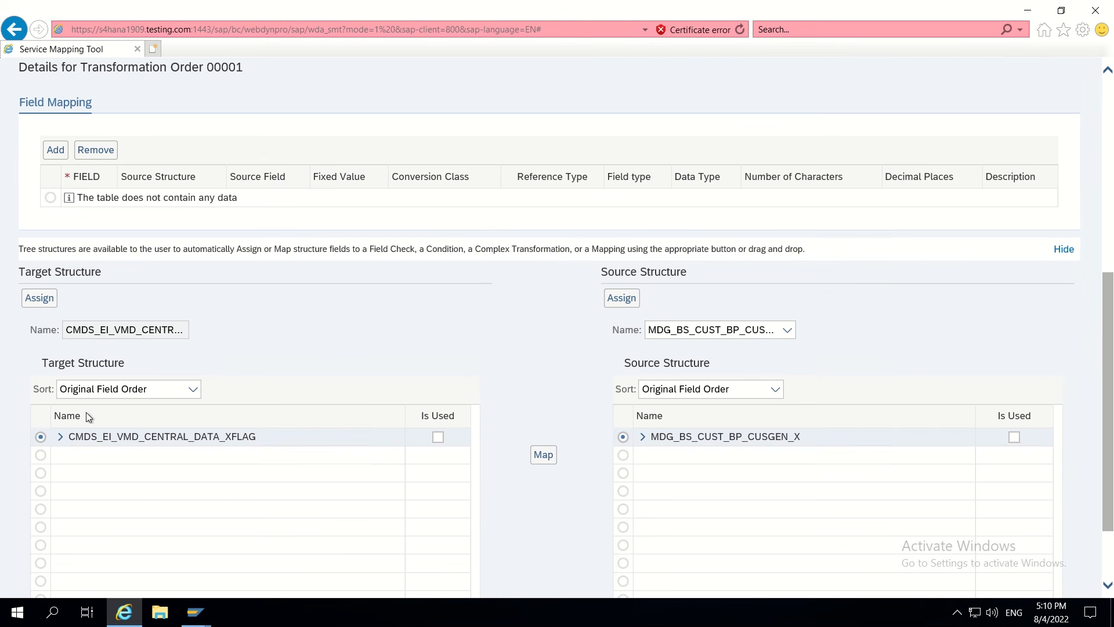
left_click(60, 437)
scroll(471, 348, "down", 2)
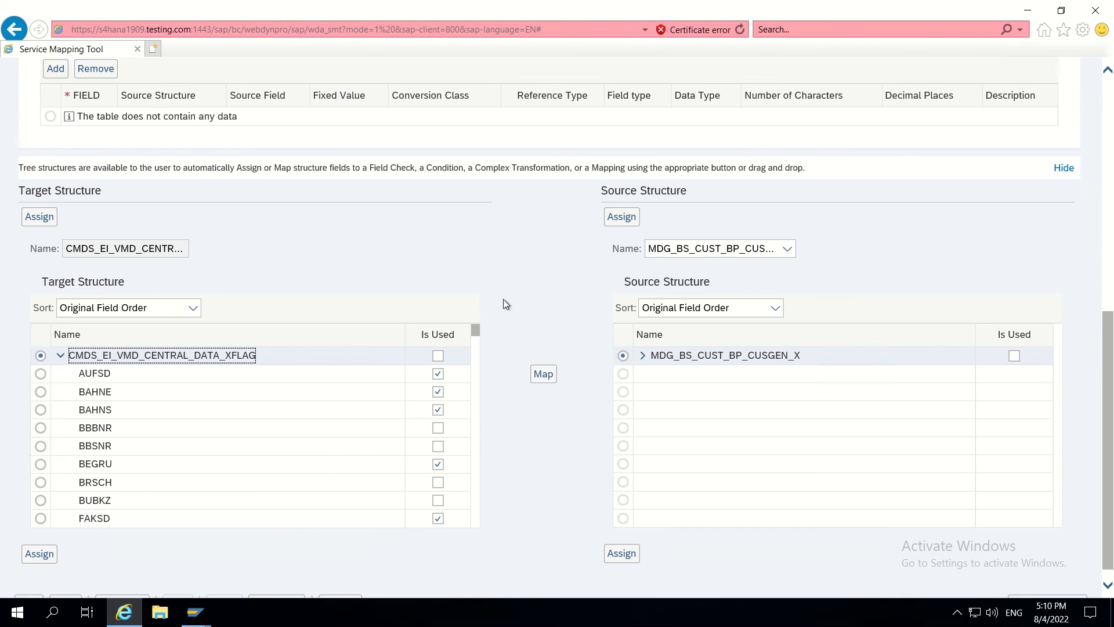
left_click(641, 339)
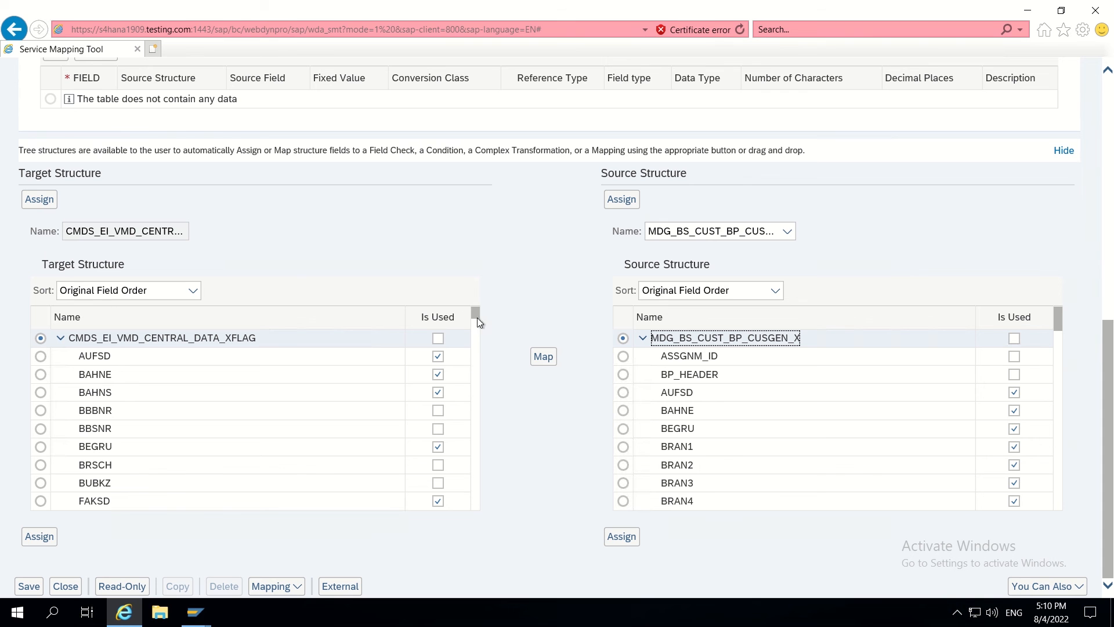
left_click_drag(472, 313, 471, 471)
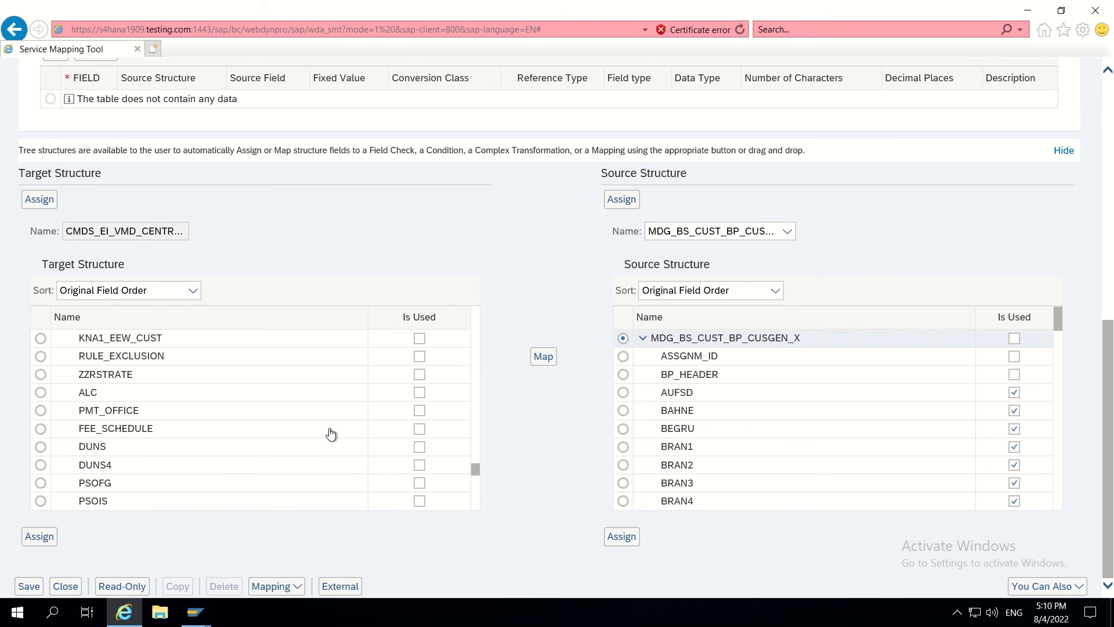
left_click(41, 374)
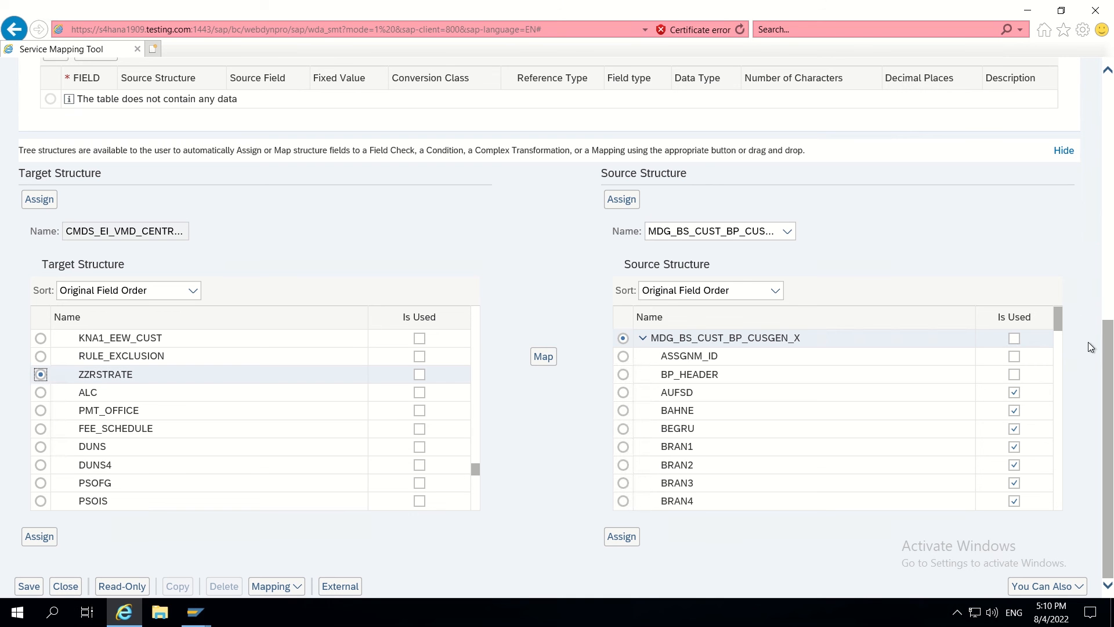
left_click_drag(1059, 314, 1060, 526)
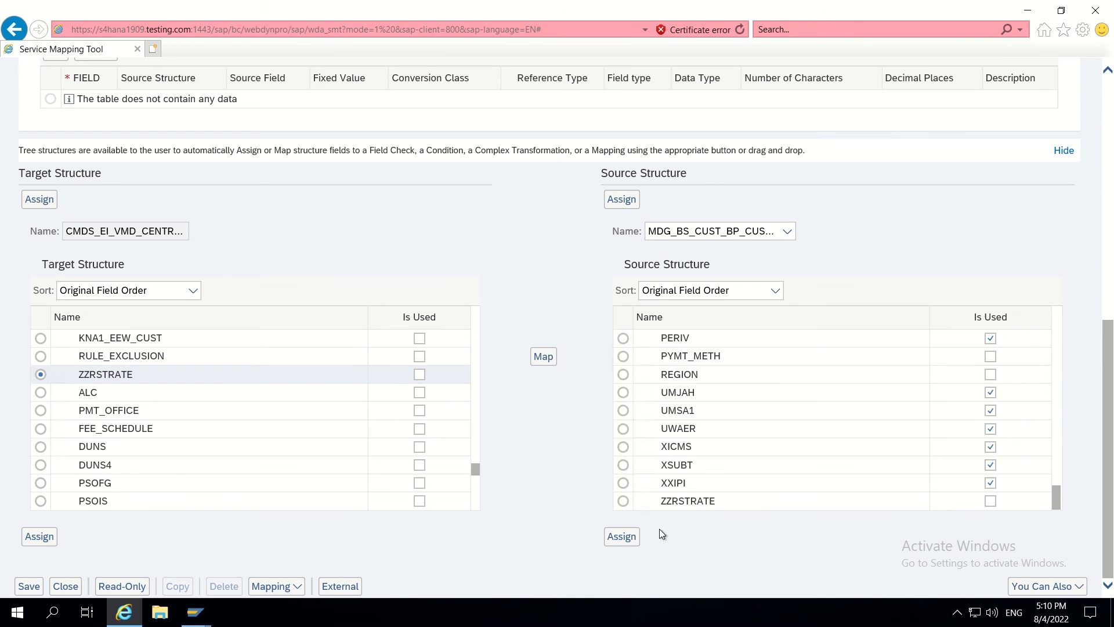
left_click(622, 501)
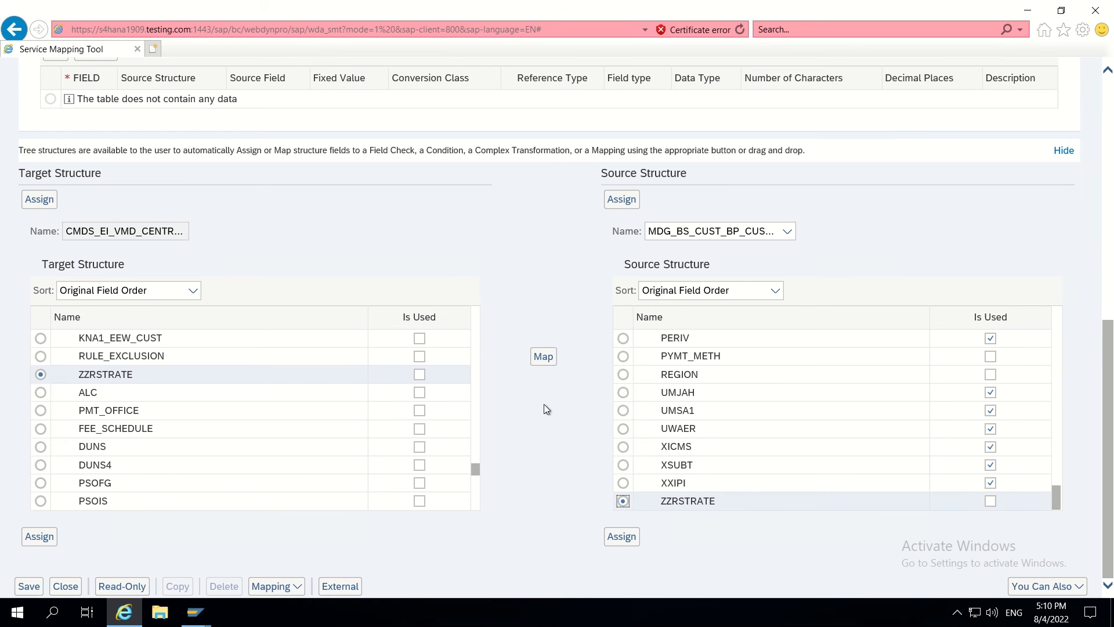
left_click(543, 357)
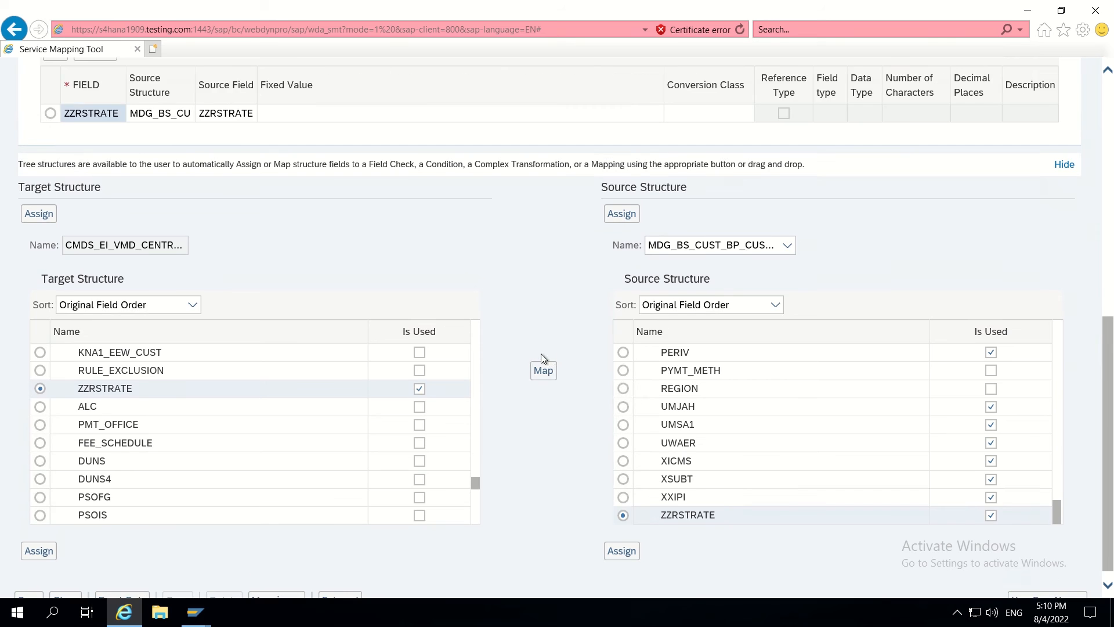
scroll(450, 263, "up", 9)
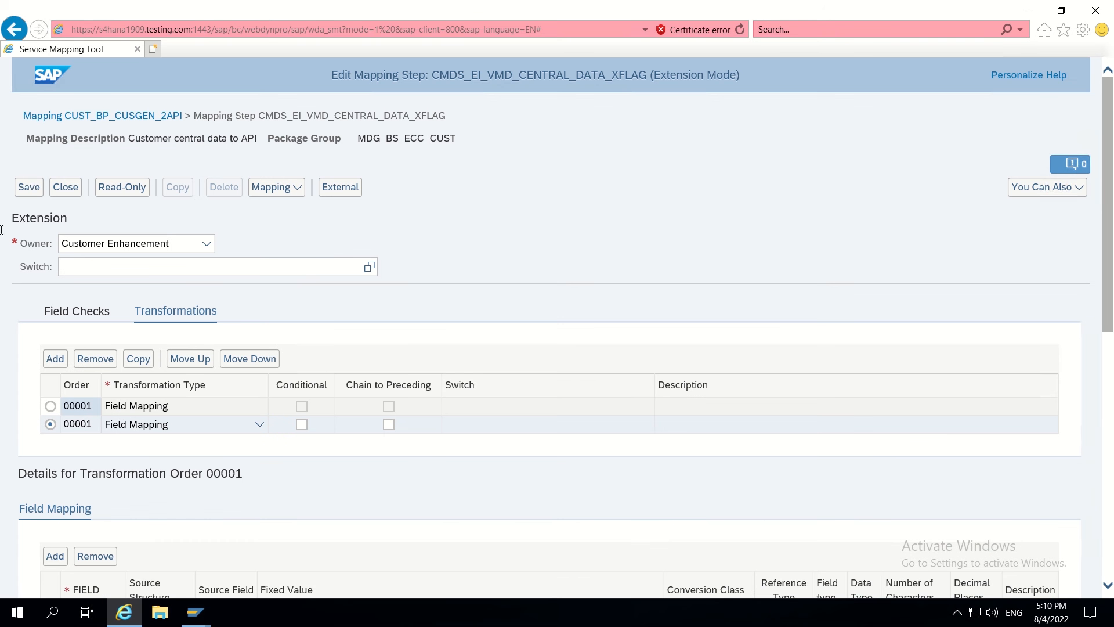
left_click(30, 187)
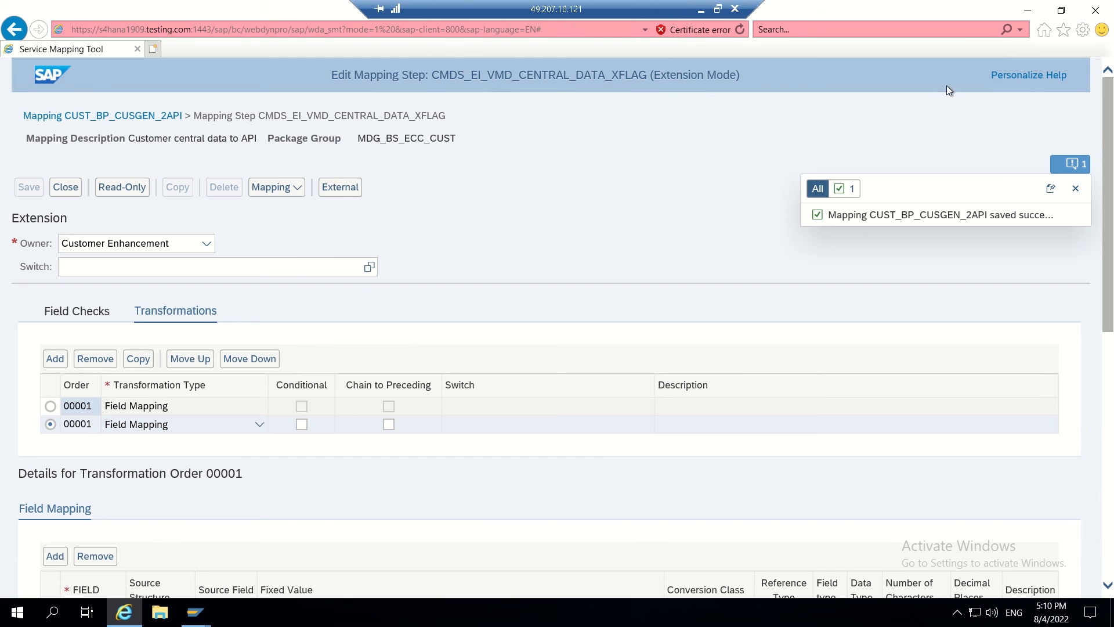
- Start opening another mapping and copy the name CUST_BP_CUSGEN_2STA from SAP GUI
left_click(282, 188)
left_click(270, 232)
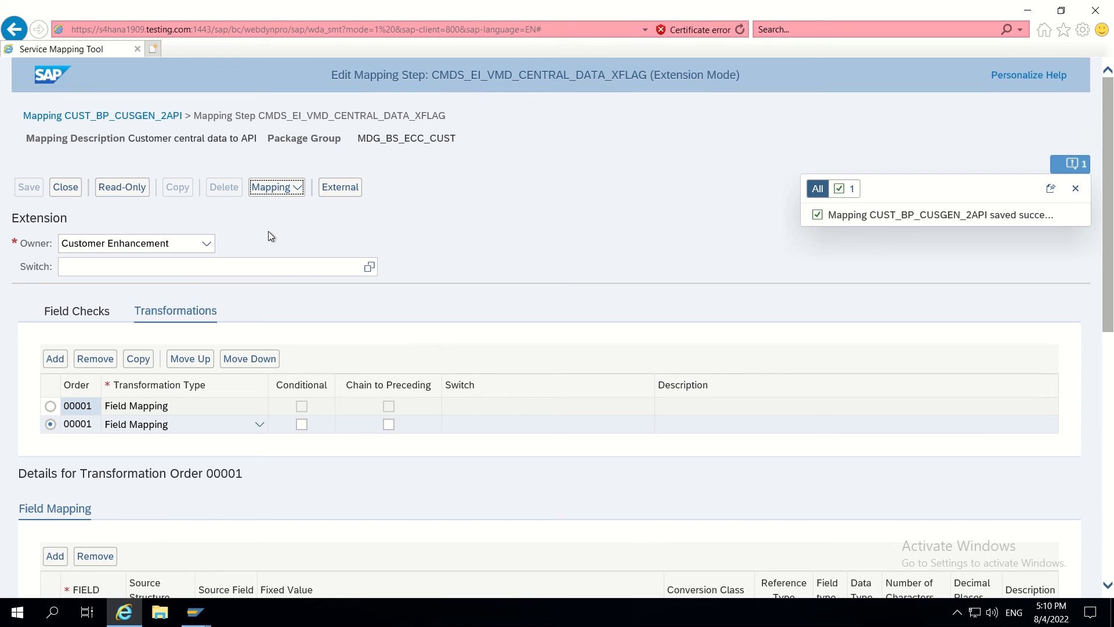
key("alt+Tab")
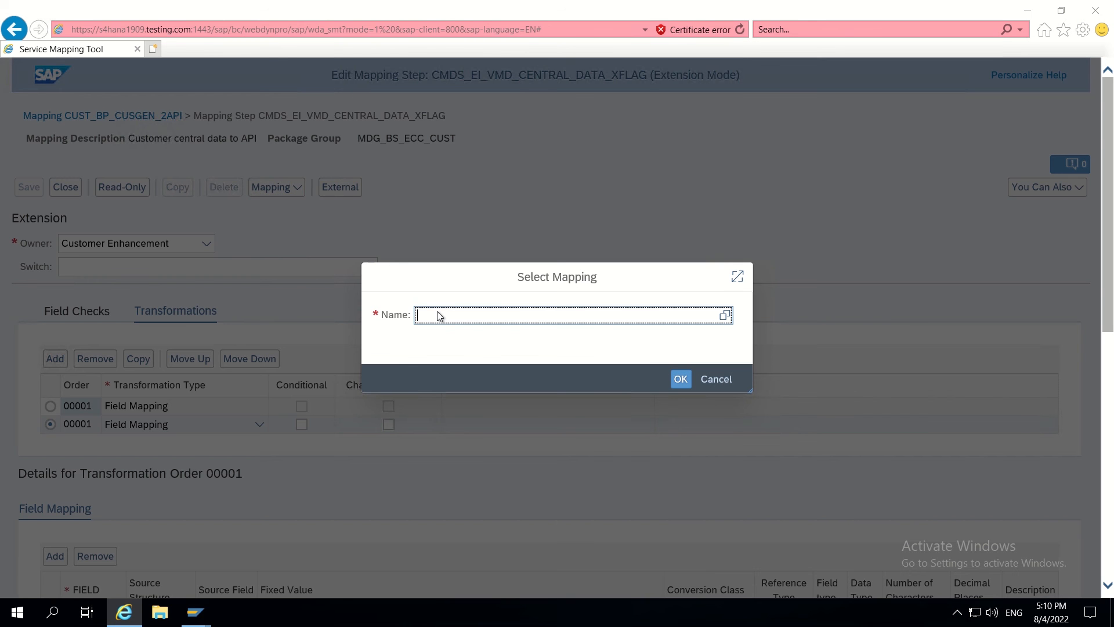
key("alt+Tab")
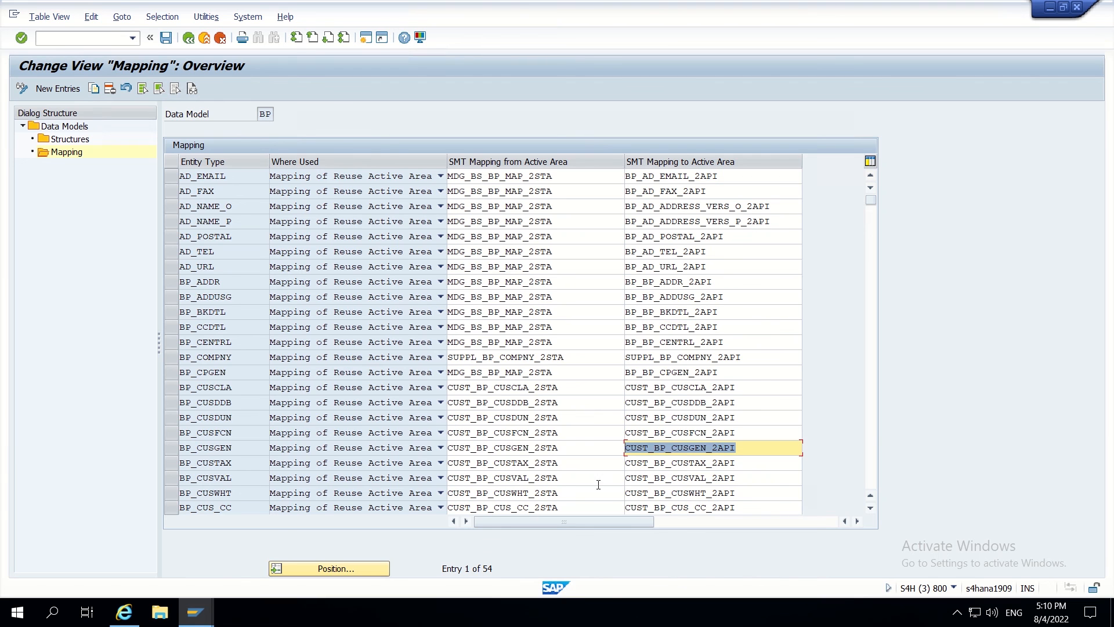
left_click_drag(563, 451, 423, 453)
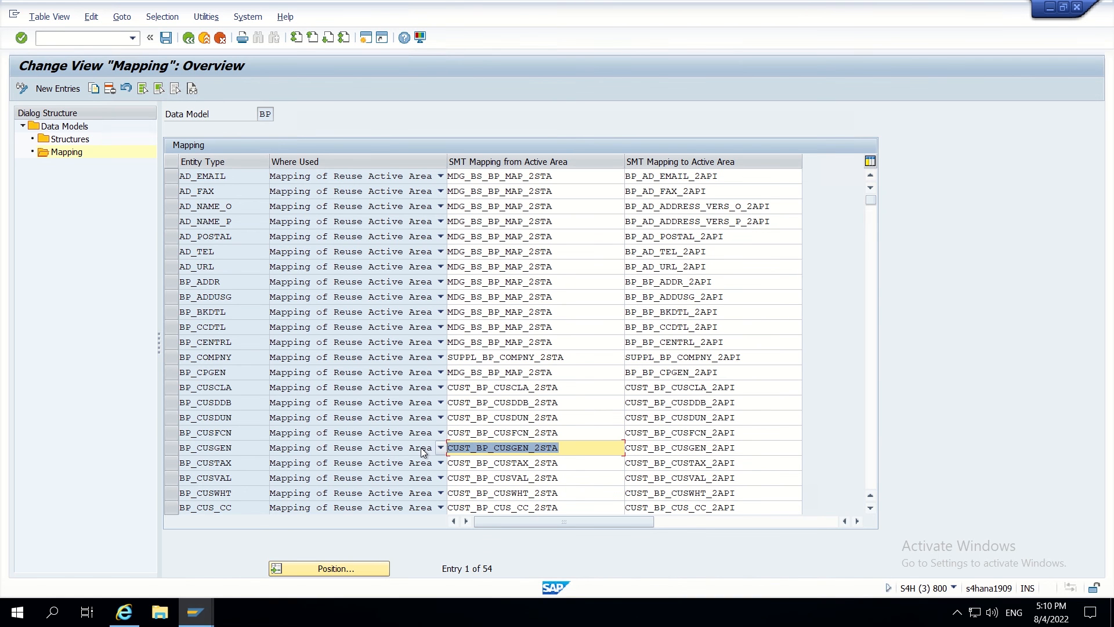
key("ctrl+c")
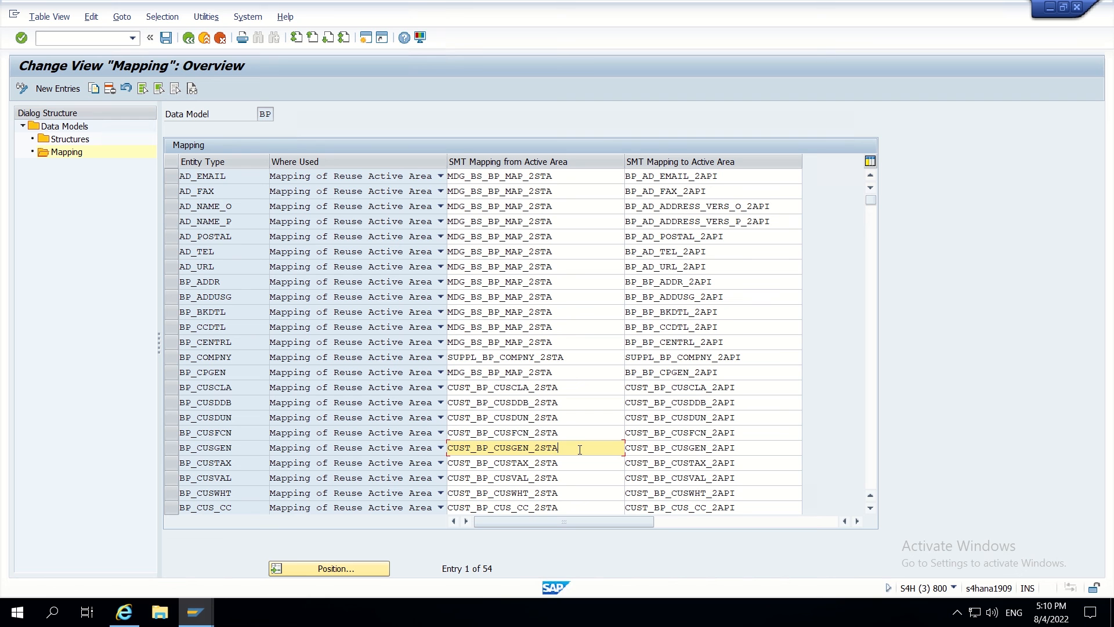
left_click_drag(580, 450, 431, 453)
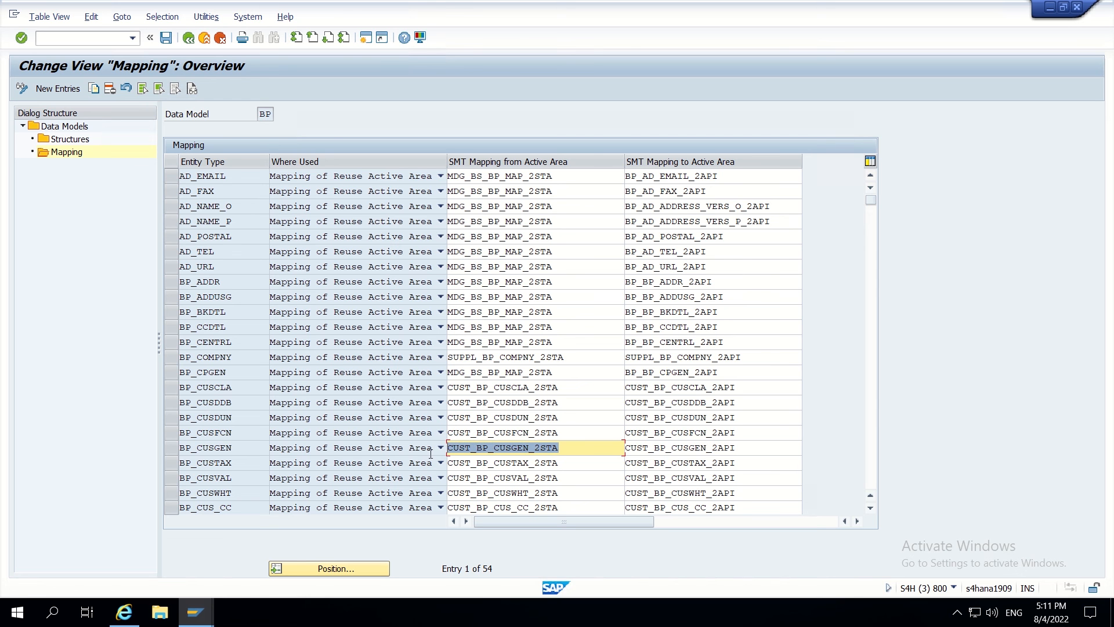
key("ctrl+c")
- Open mapping CUST_BP_CUSGEN_2STA and show details of step MDG_BS_CUST_BP_CUSGEN
key("alt+Tab")
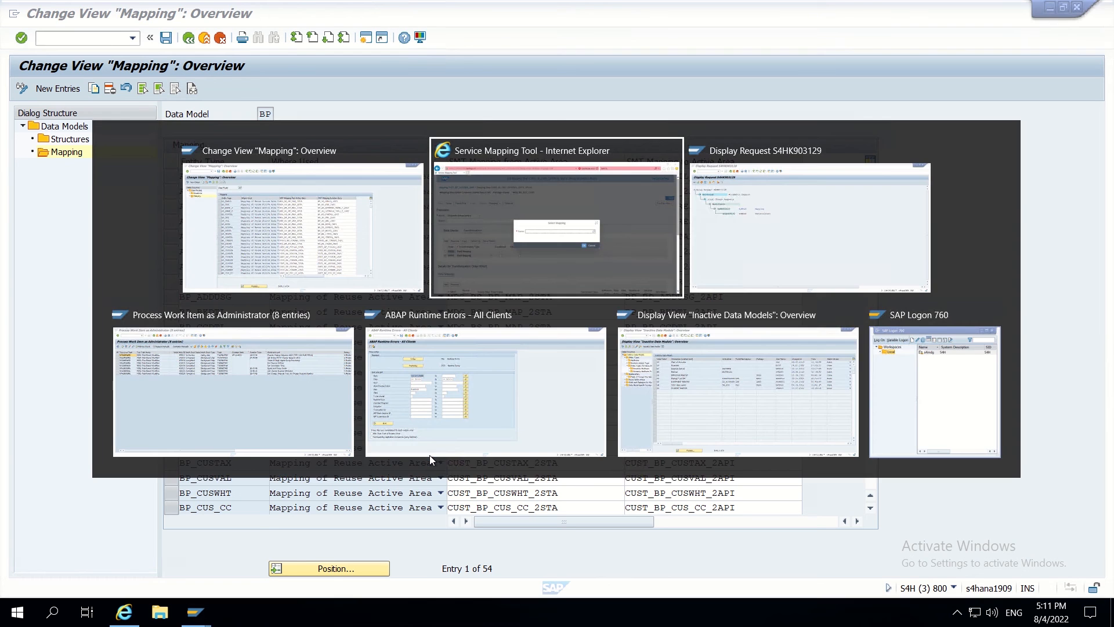
key("ctrl+v")
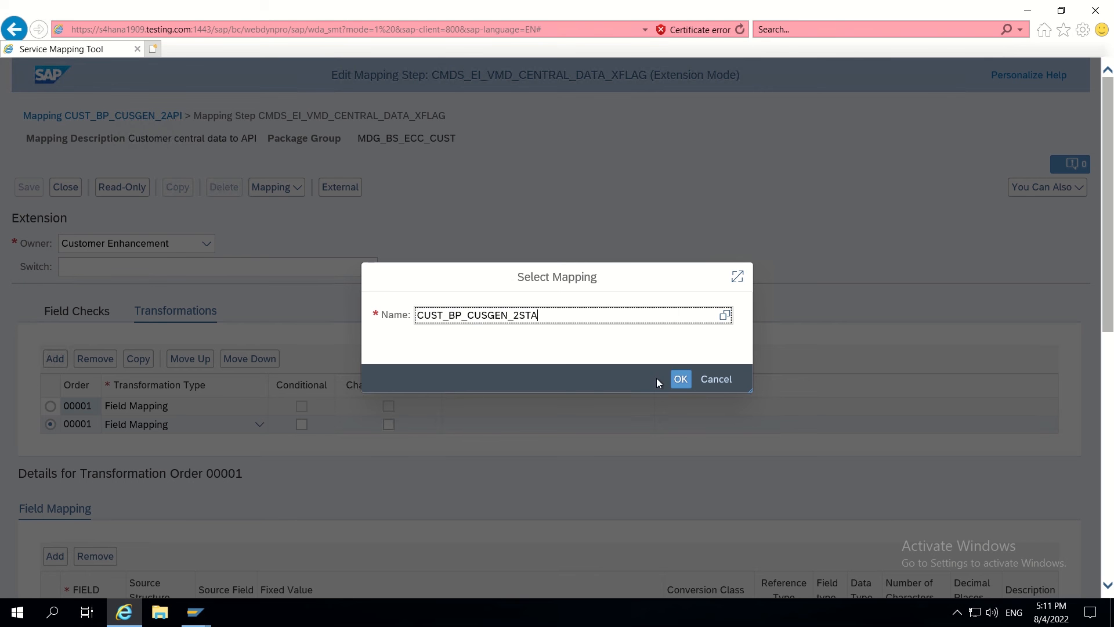
left_click(681, 379)
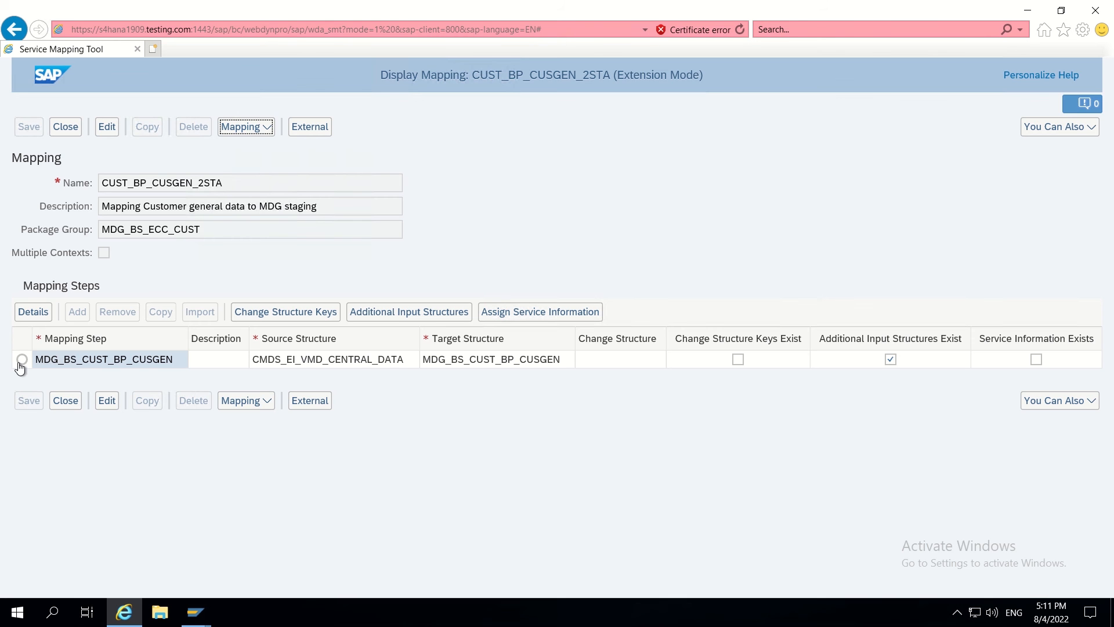
left_click(21, 360)
left_click(37, 312)
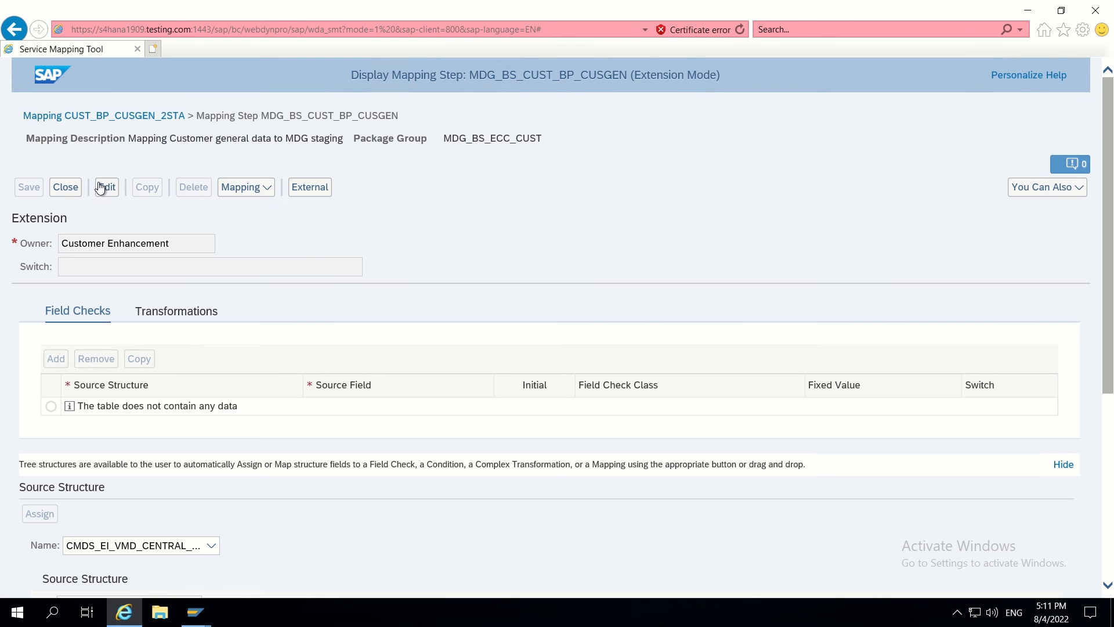
- Make MDG_BS_CUST_BP_CUSGEN editable and add a Field Mapping transformation in package ZMDG
left_click(106, 188)
left_click(159, 317)
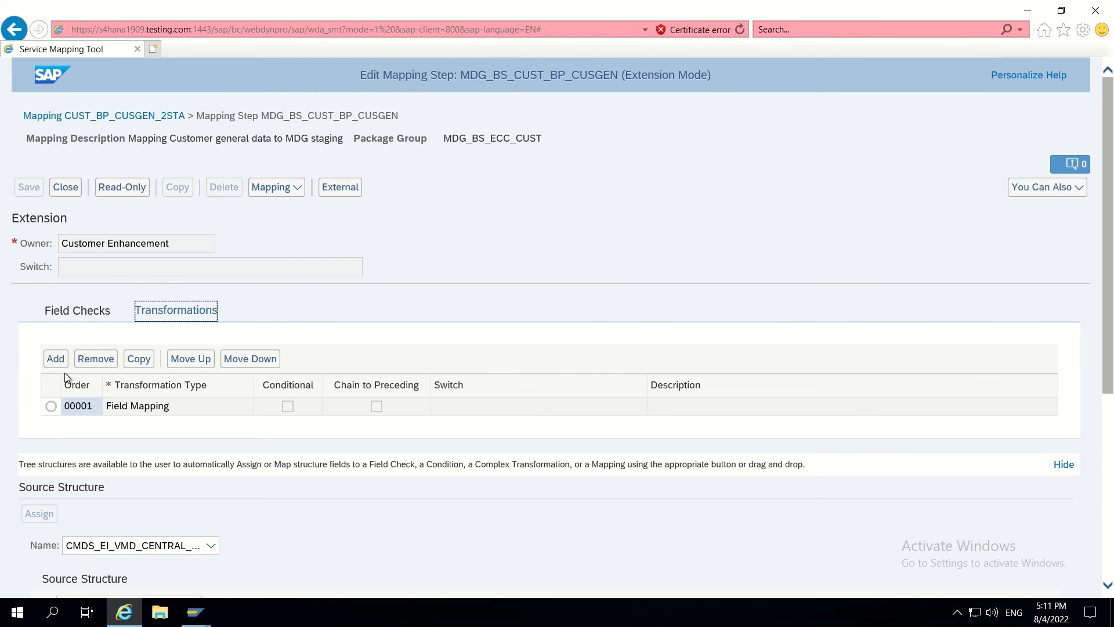
left_click(55, 358)
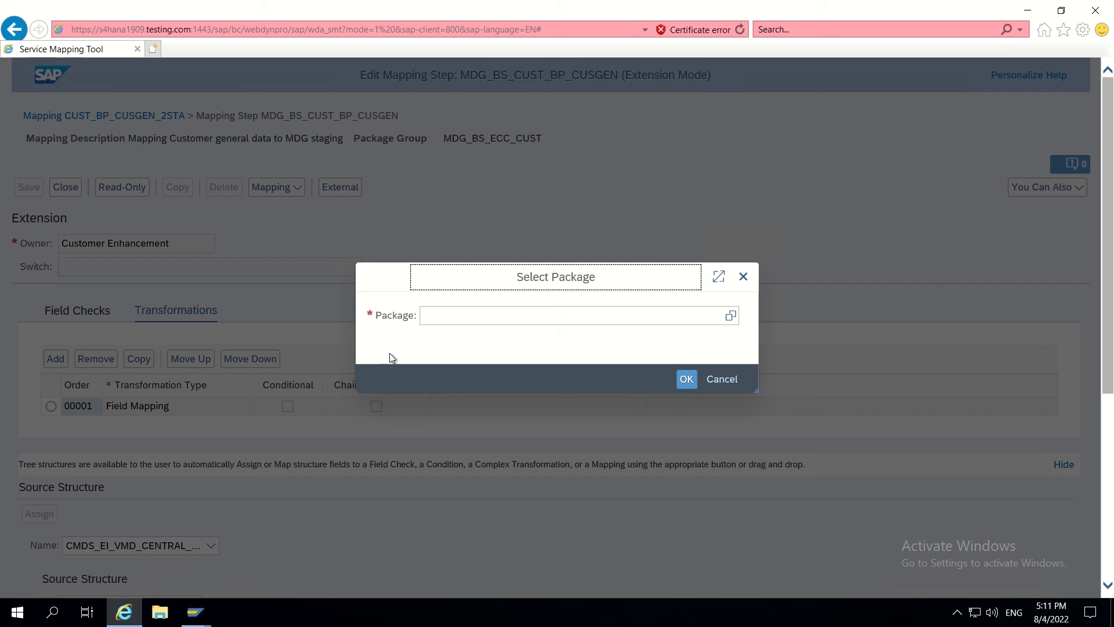
left_click(458, 319)
type("Z")
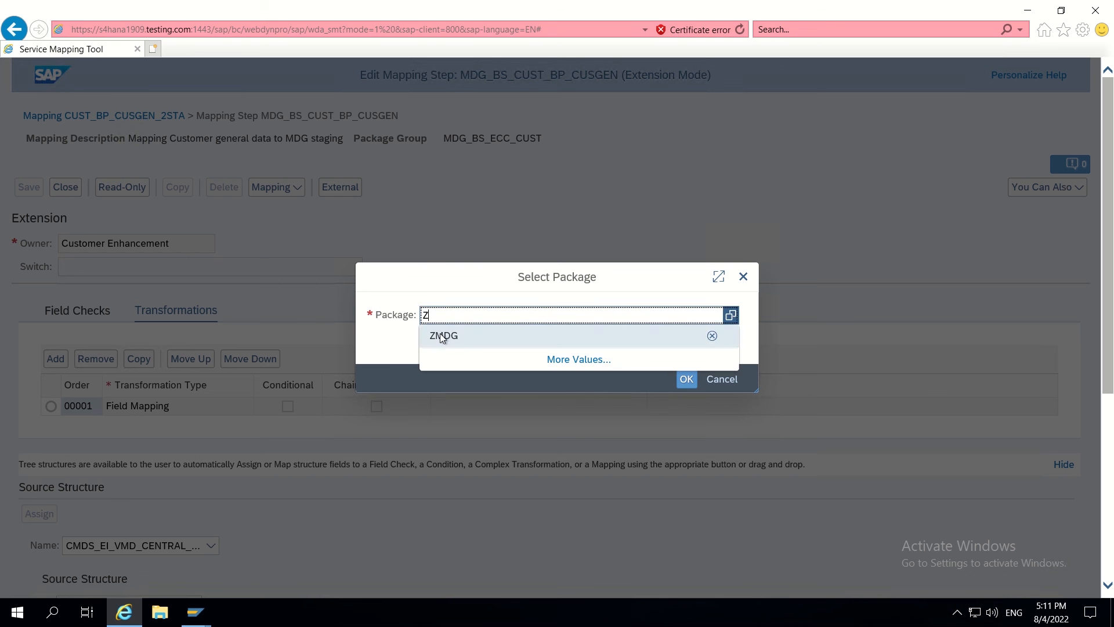
left_click(442, 334)
left_click(687, 379)
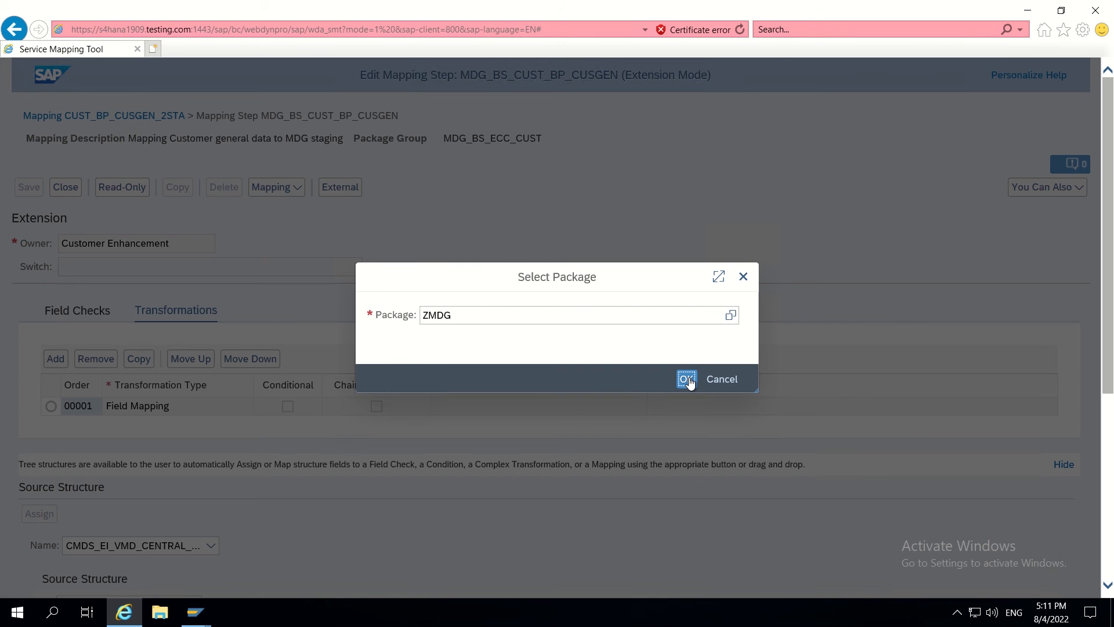
scroll(281, 331, "down", 4)
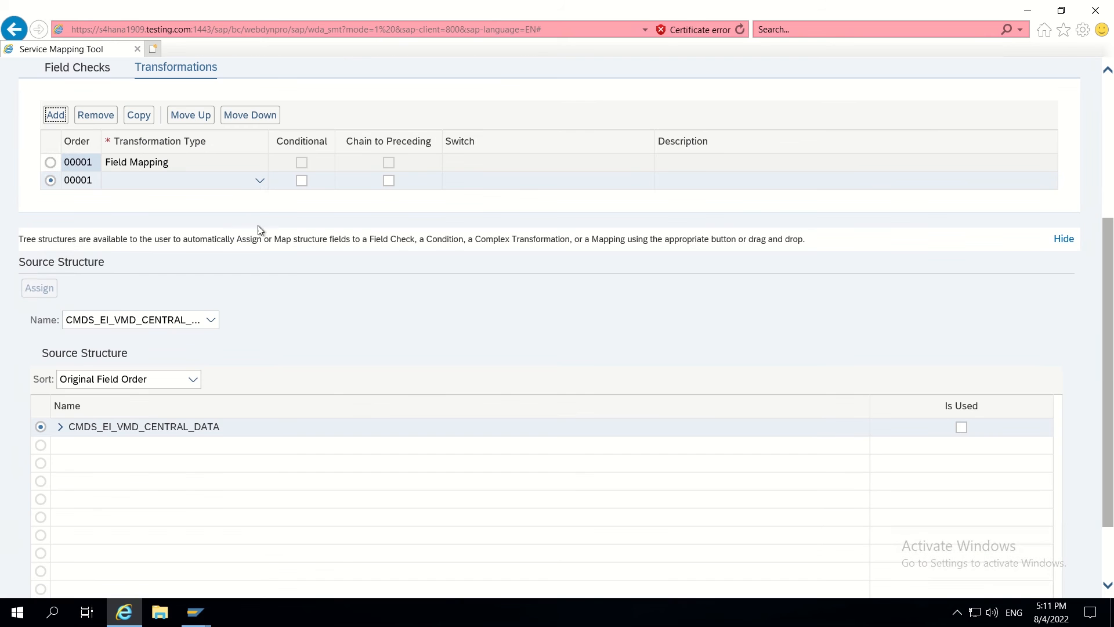
left_click(259, 181)
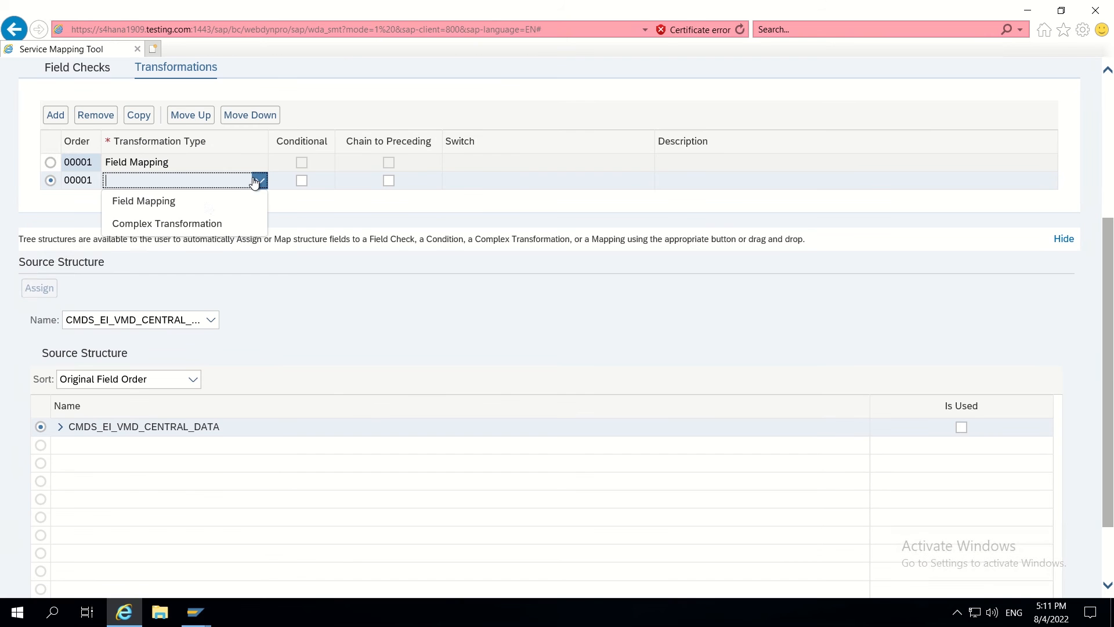
left_click(192, 206)
scroll(185, 256, "down", 5)
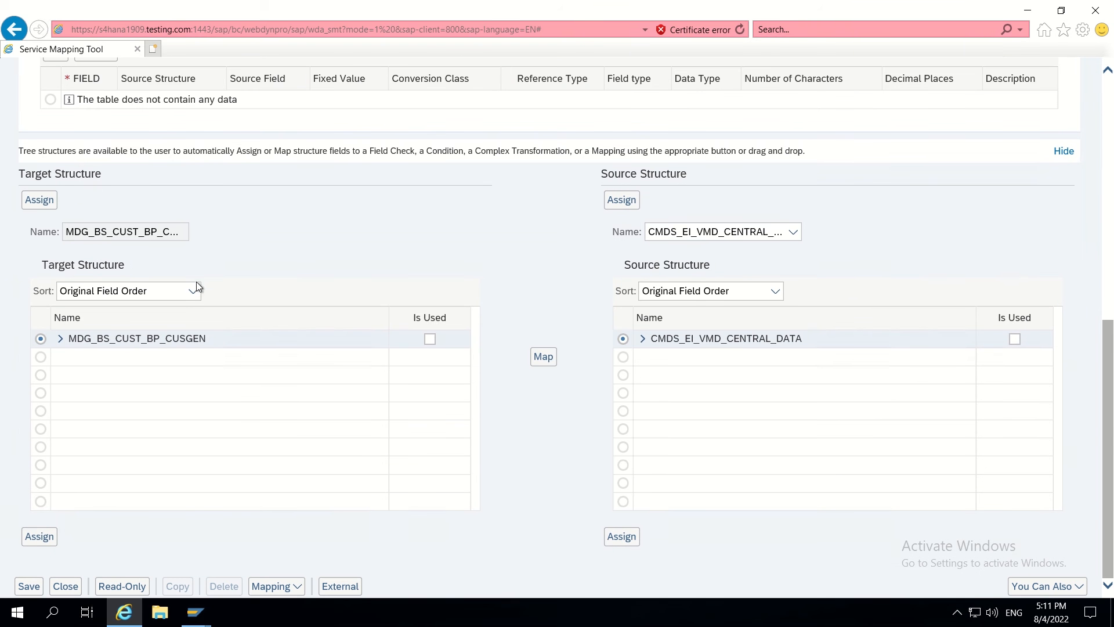
- Select ZZRSTRATE in the expanded MDG_BS_CUST_BP_CUSGEN target structure
left_click(61, 340)
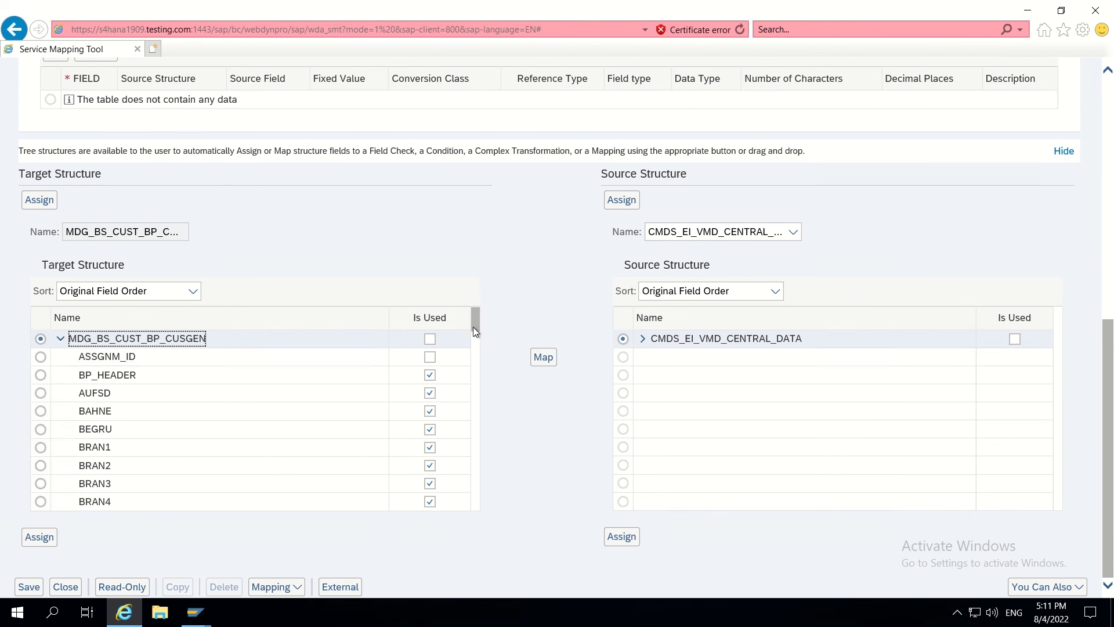
left_click_drag(472, 326, 475, 451)
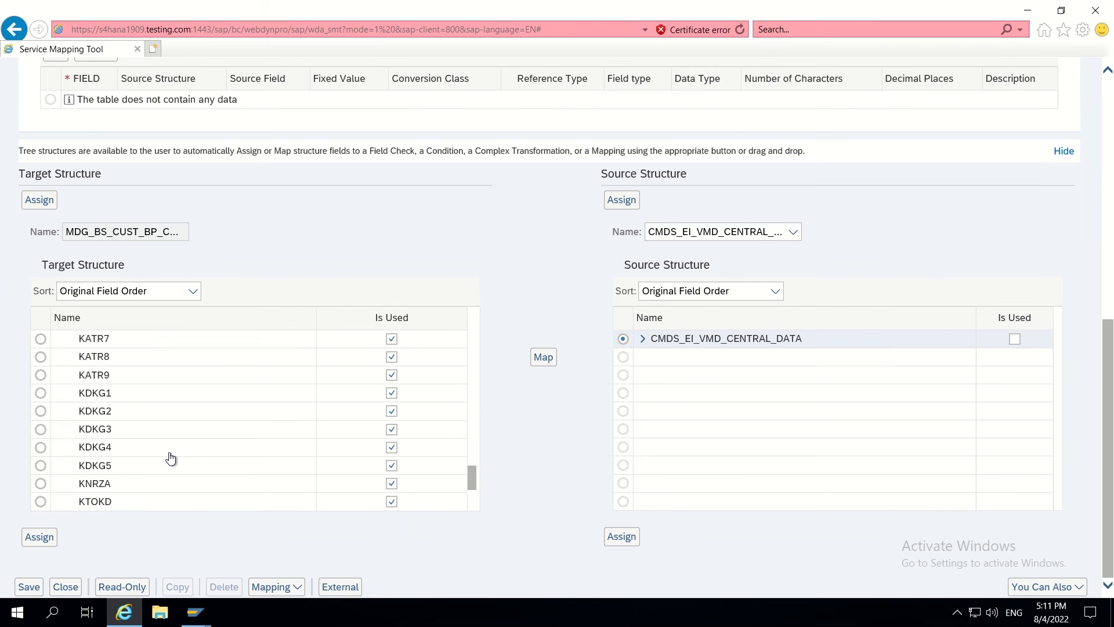
scroll(171, 459, "up", 3)
scroll(171, 458, "up", 2)
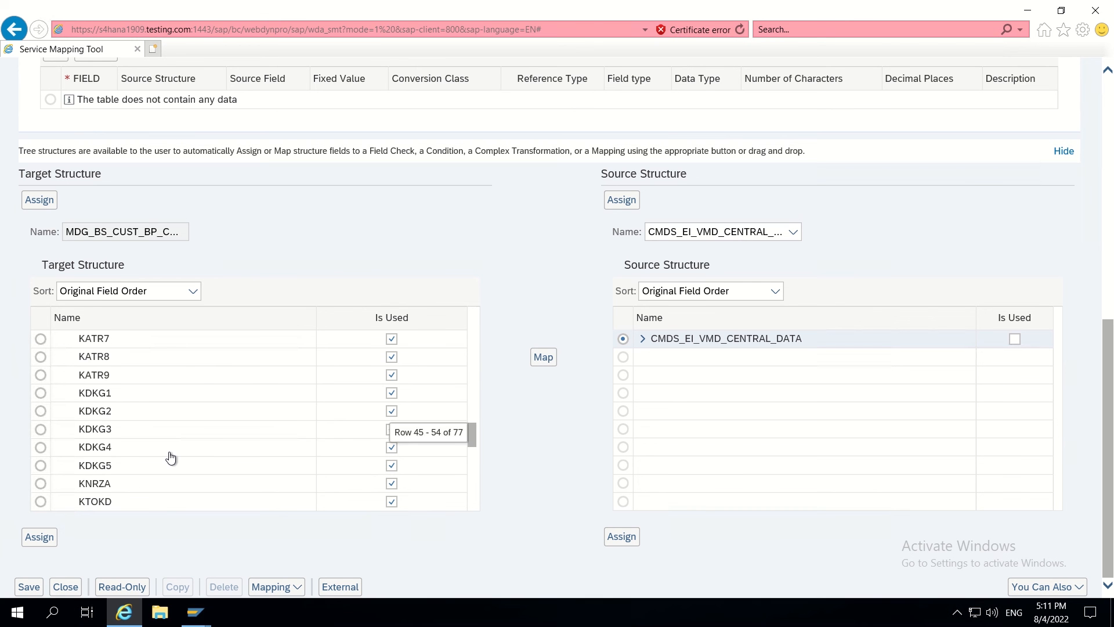
scroll(171, 459, "up", 2)
scroll(171, 458, "up", 1)
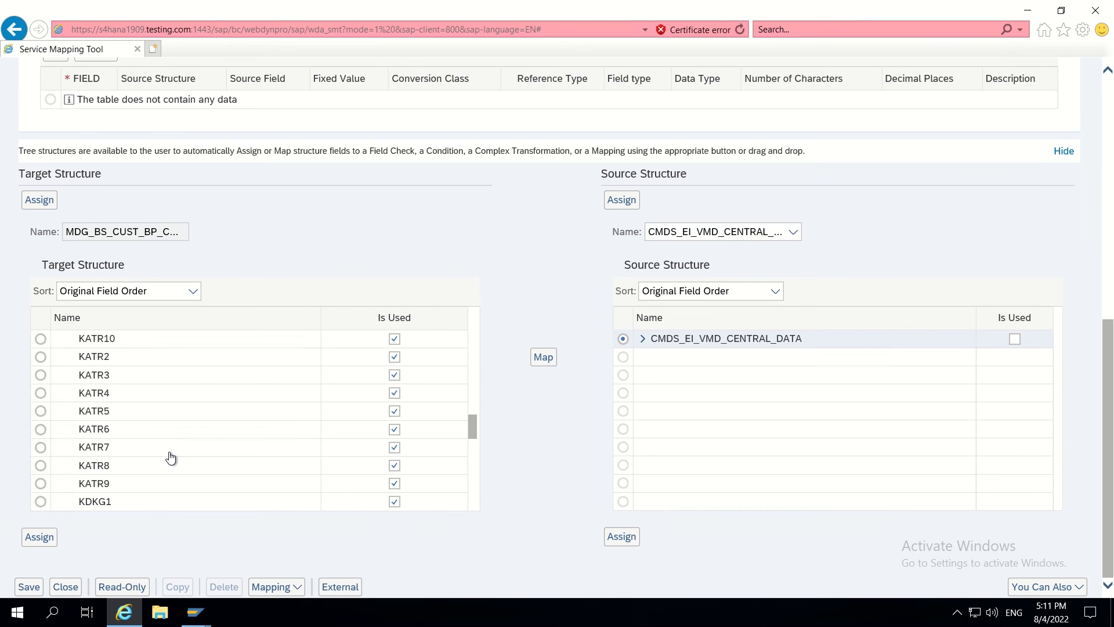
scroll(172, 456, "up", 2)
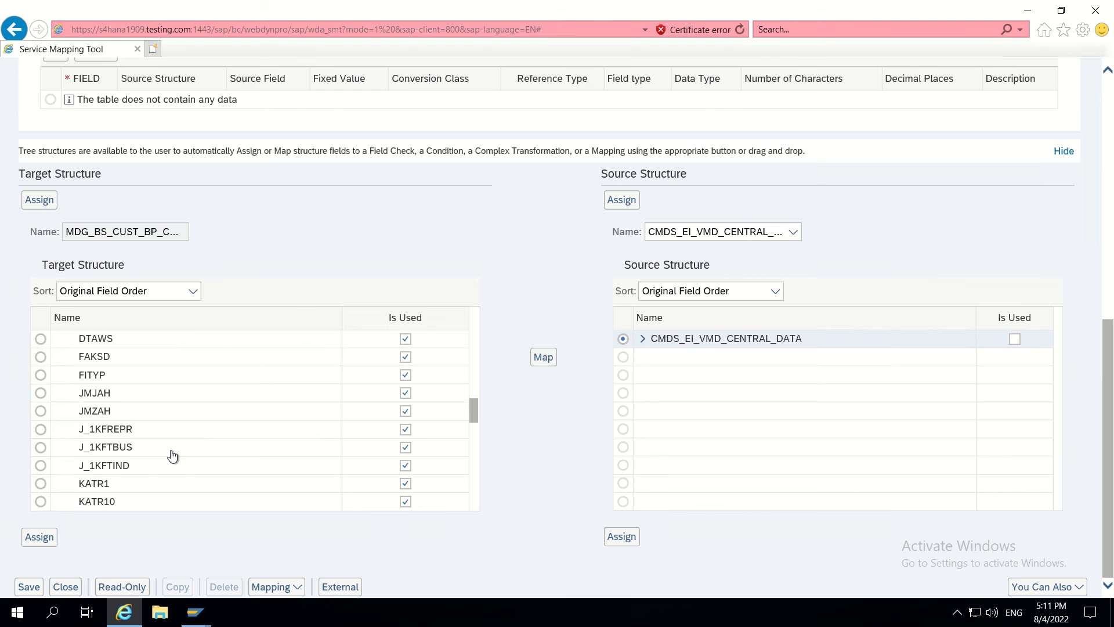
left_click_drag(473, 410, 468, 516)
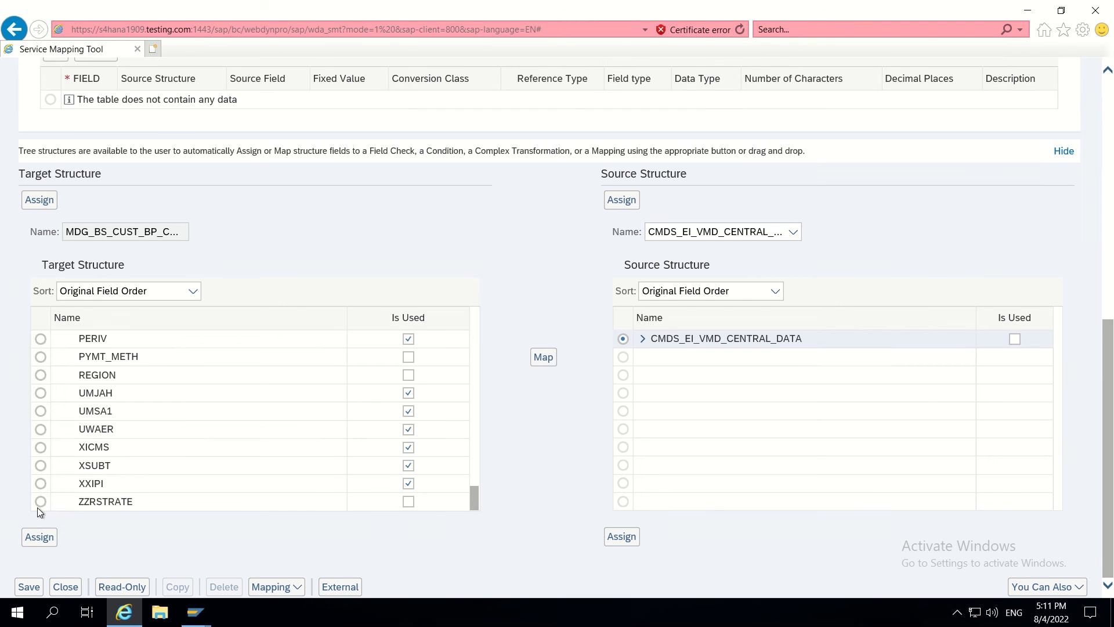
left_click(41, 502)
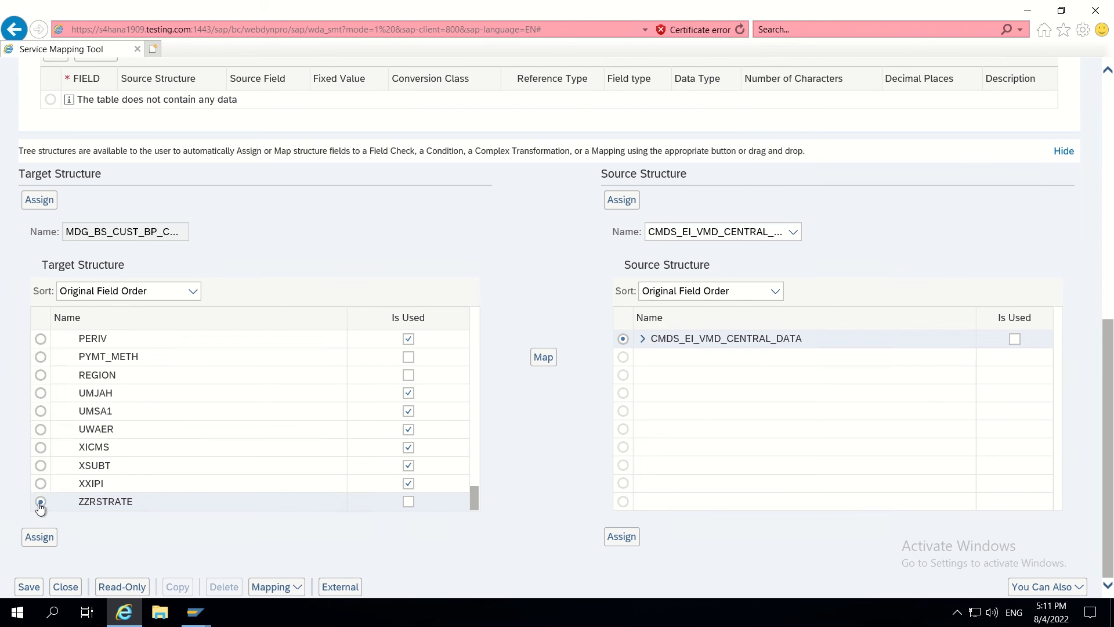
- Map source ZZRSTRATE from CMDS_EI_VMD_CENTRAL_DATA onto the target ZZRSTRATE
left_click(643, 339)
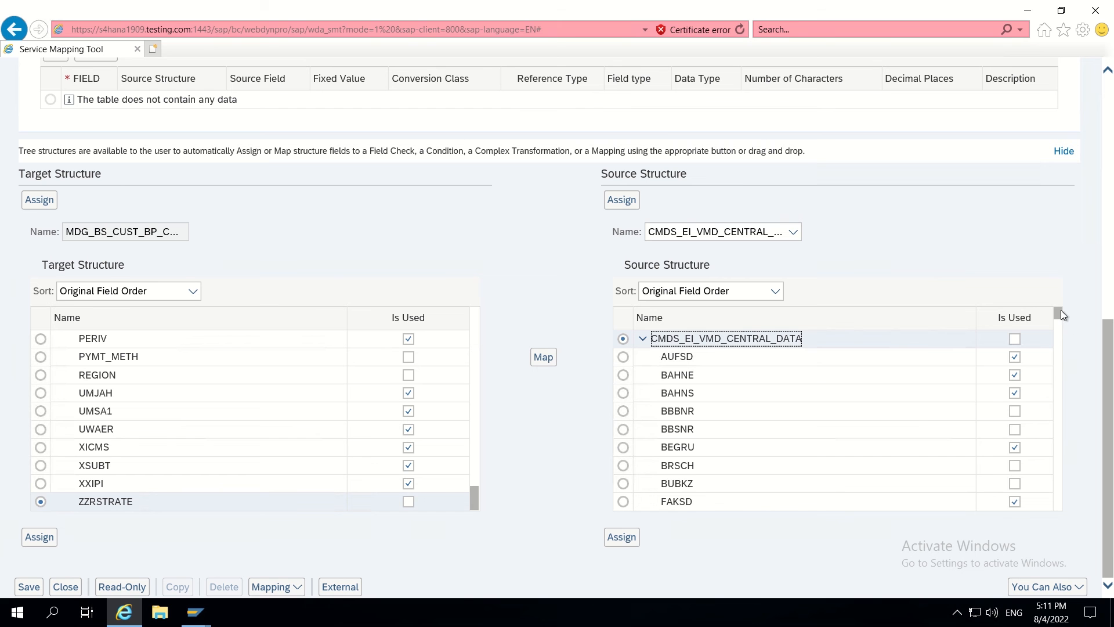
left_click_drag(1060, 314, 1063, 438)
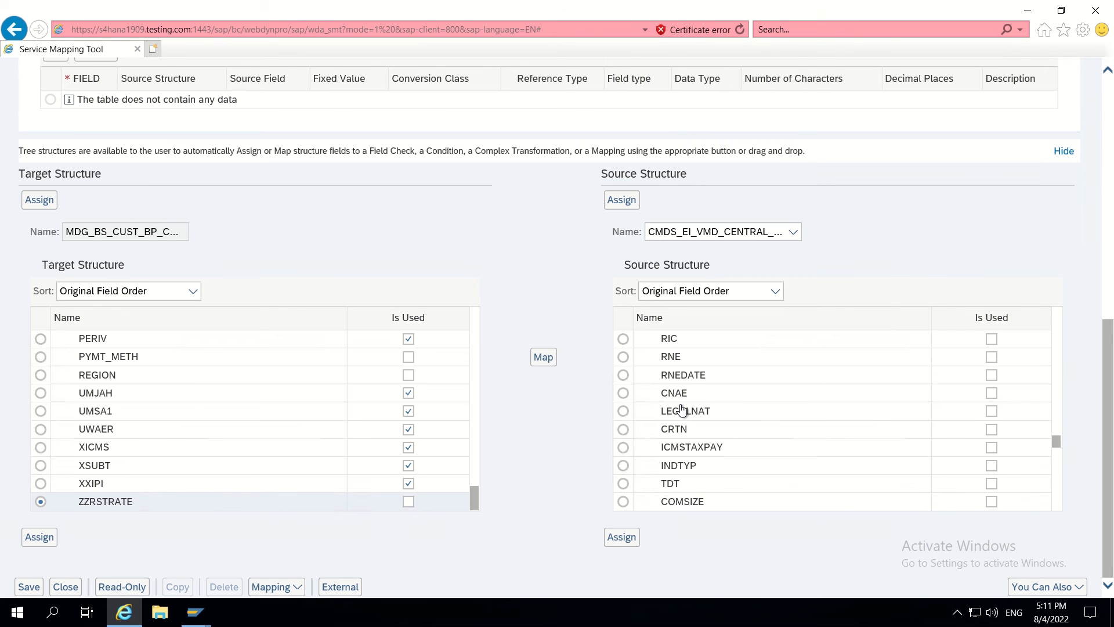
scroll(682, 410, "down", 2)
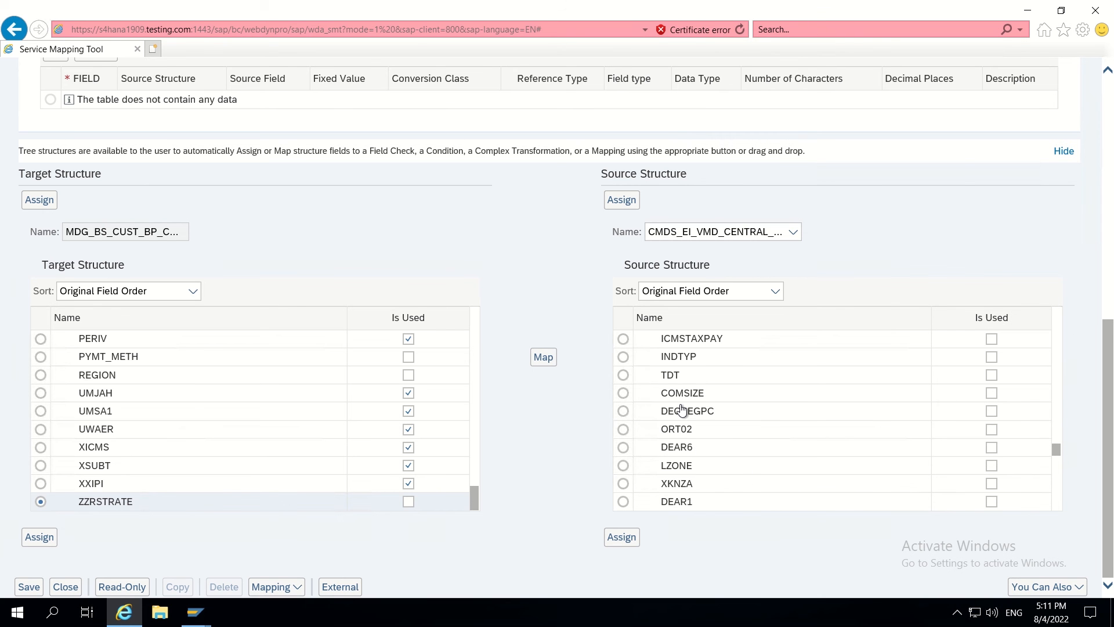
scroll(682, 409, "up", 3)
scroll(682, 410, "up", 2)
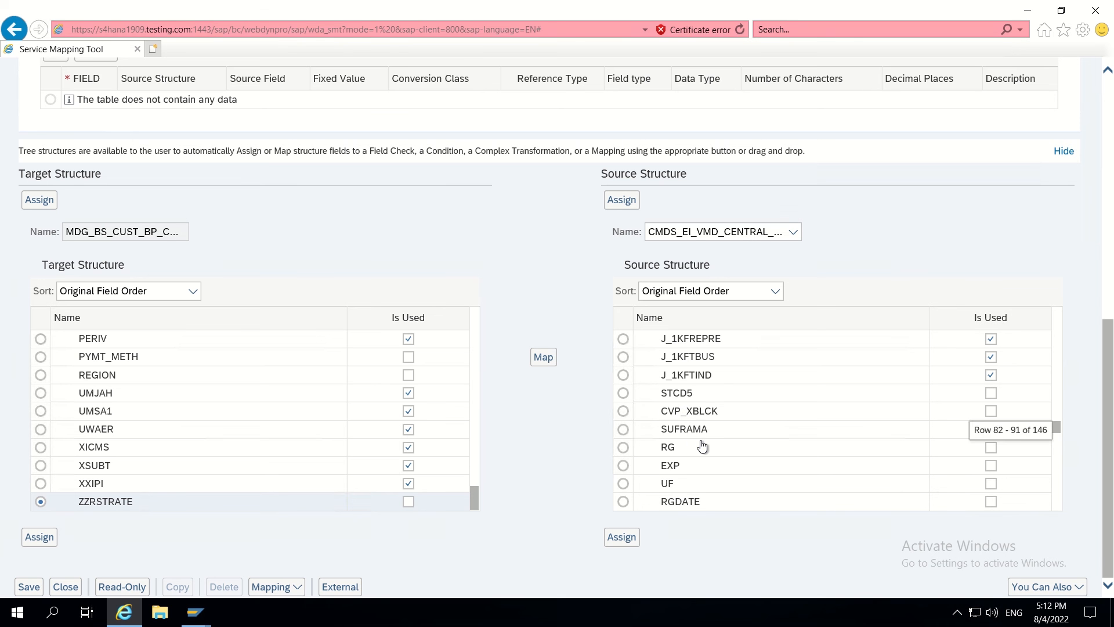
scroll(702, 445, "up", 4)
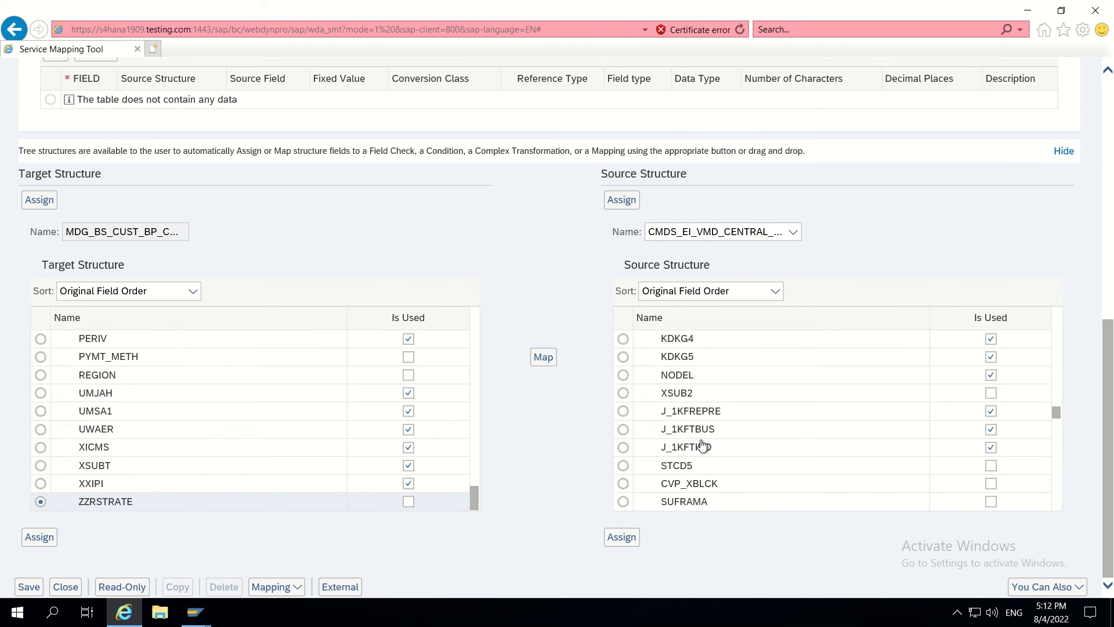
scroll(702, 445, "down", 5)
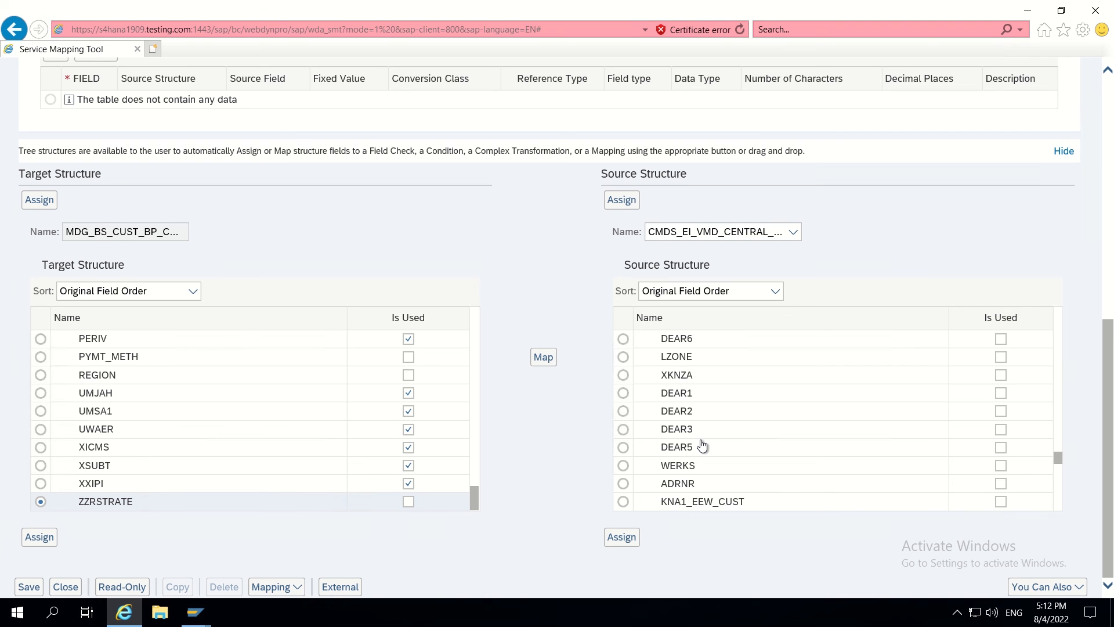
scroll(702, 445, "down", 3)
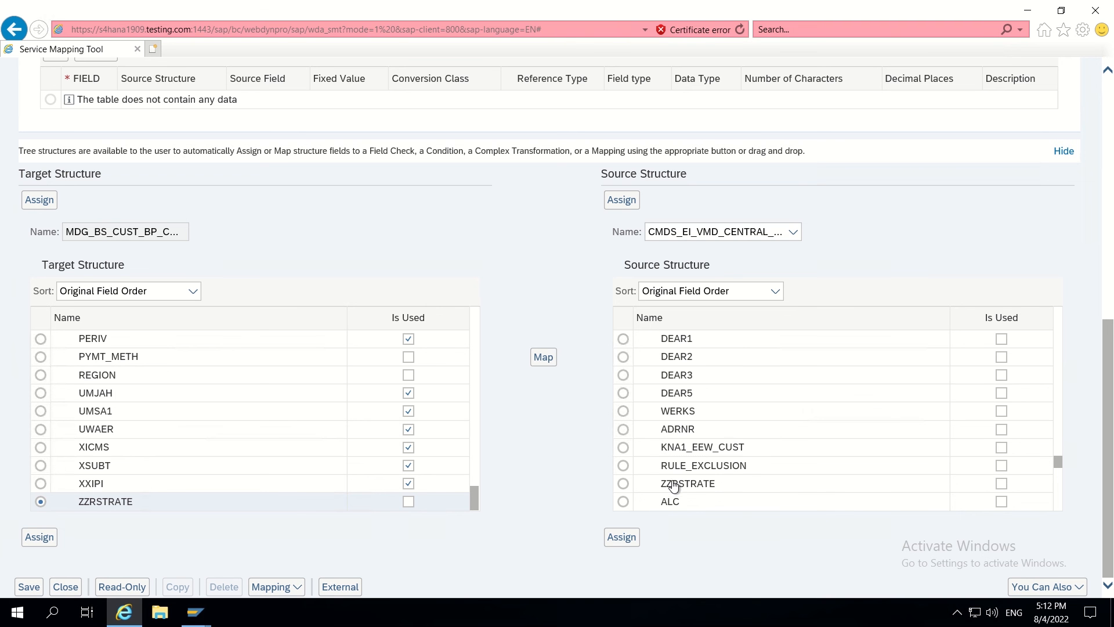
left_click(622, 484)
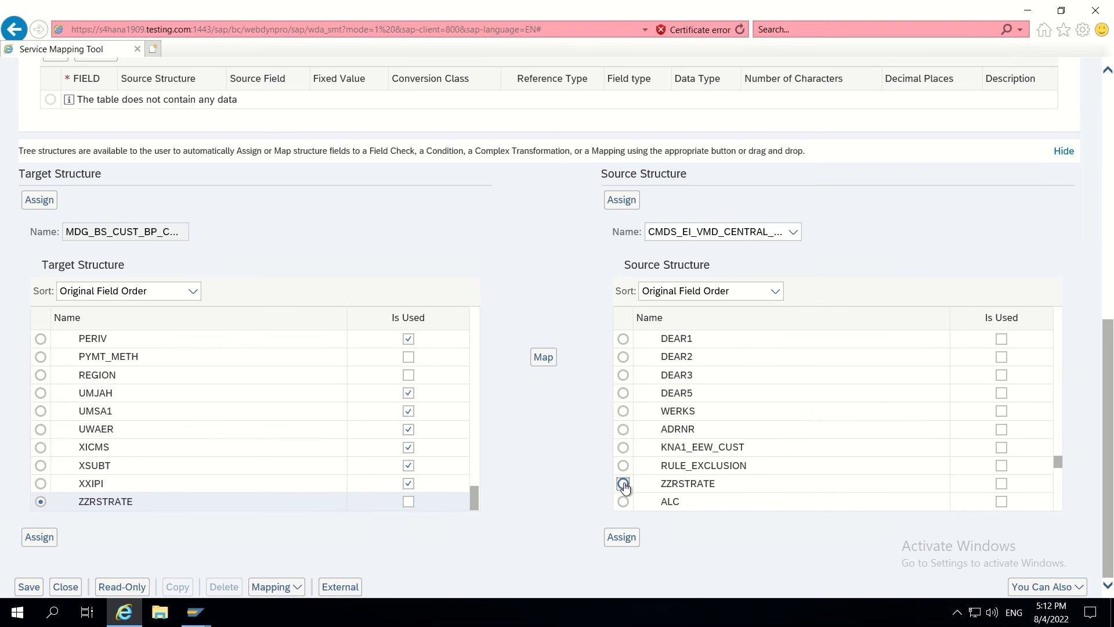
left_click(542, 358)
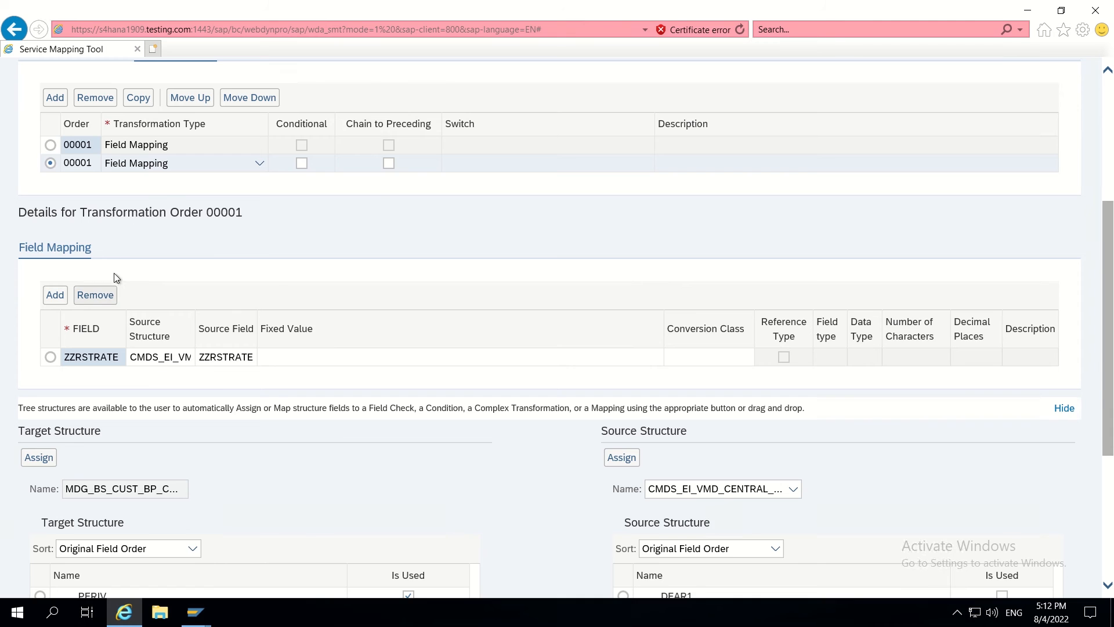
- Start saving the mapping step and clear the pasted value from the Request field
scroll(112, 279, "up", 5)
left_click(29, 186)
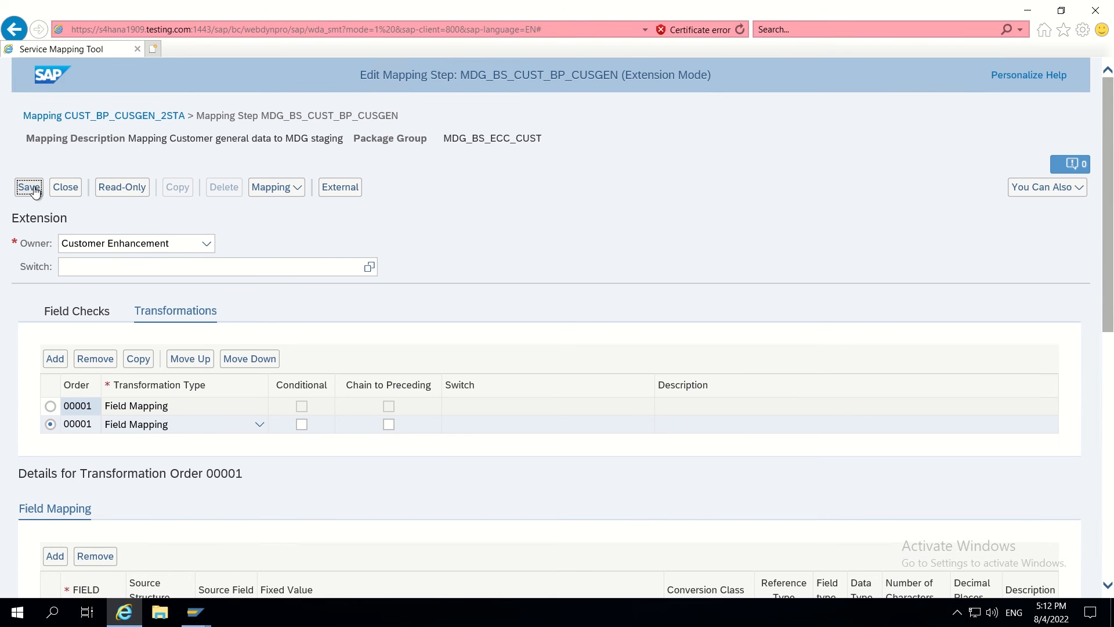
left_click(502, 317)
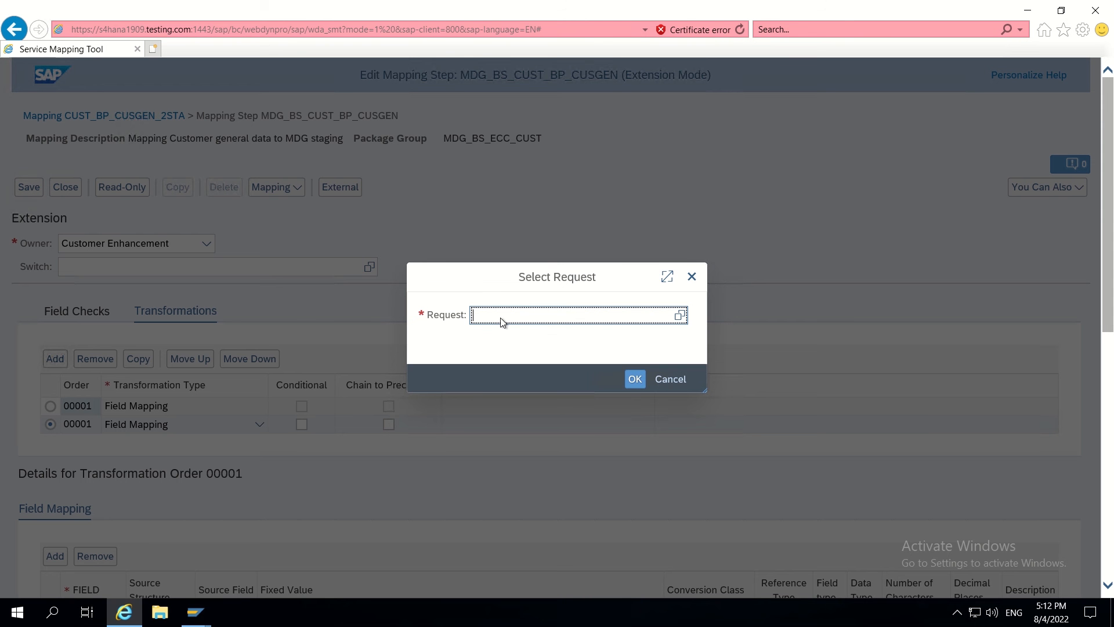
type("CUST_BP_CUSGEN_2STA")
key("BackSpace")
key("BackSpace")
key("BackSpace")
key("BackSpace")
key("BackSpace")
key("BackSpace")
key("BackSpace")
key("BackSpace")
key("BackSpace")
key("BackSpace")
key("BackSpace")
key("BackSpace")
key("BackSpace")
key("BackSpace")
key("BackSpace")
key("BackSpace")
key("BackSpace")
key("BackSpace")
- Browse Workbench Request > S4Q requests, finding only S4HK903033 S4MDG4 TEST modifiable
left_click(680, 315)
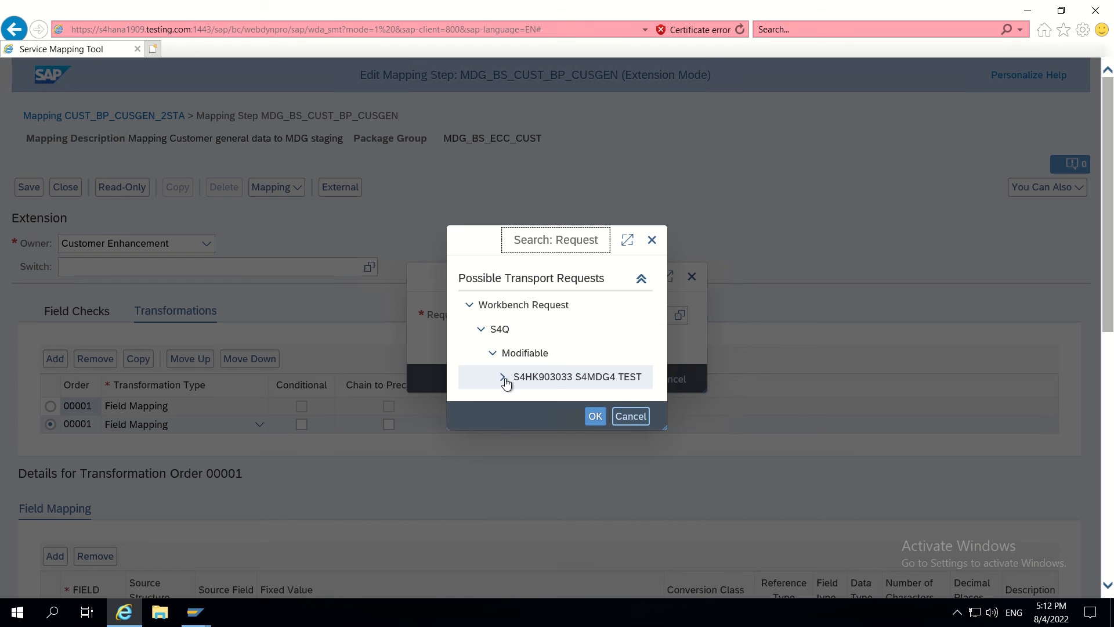
left_click(481, 329)
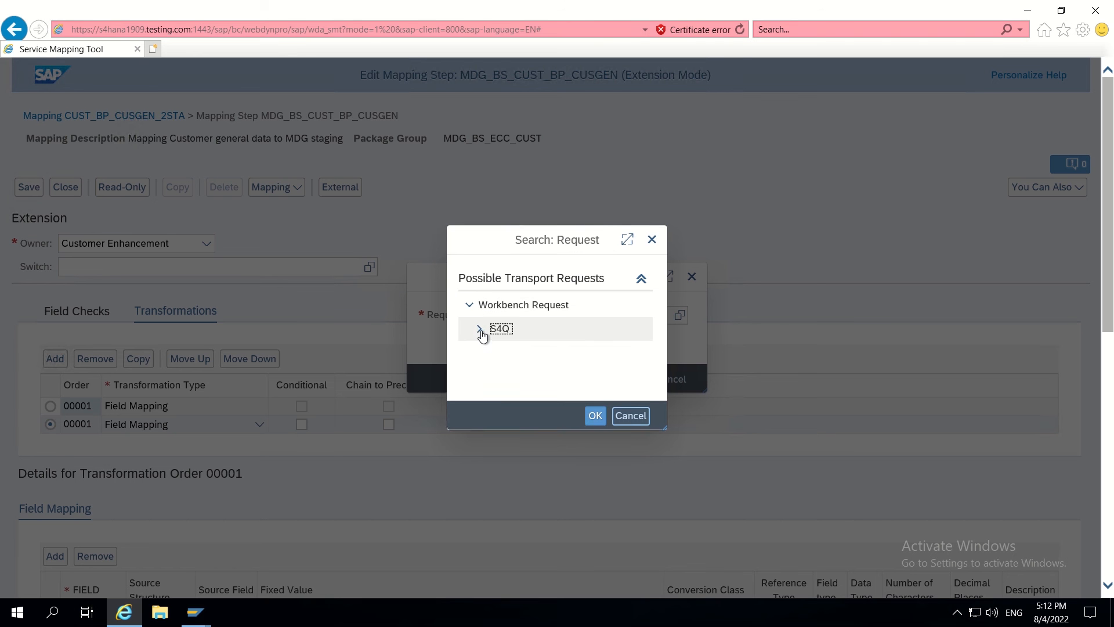
left_click(481, 333)
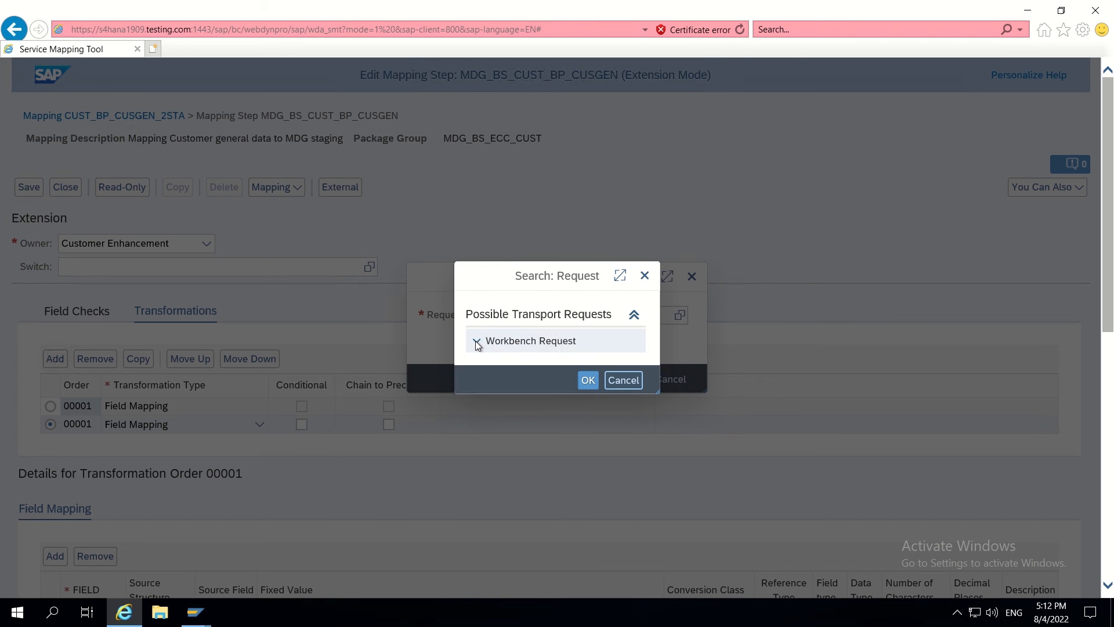
left_click(476, 332)
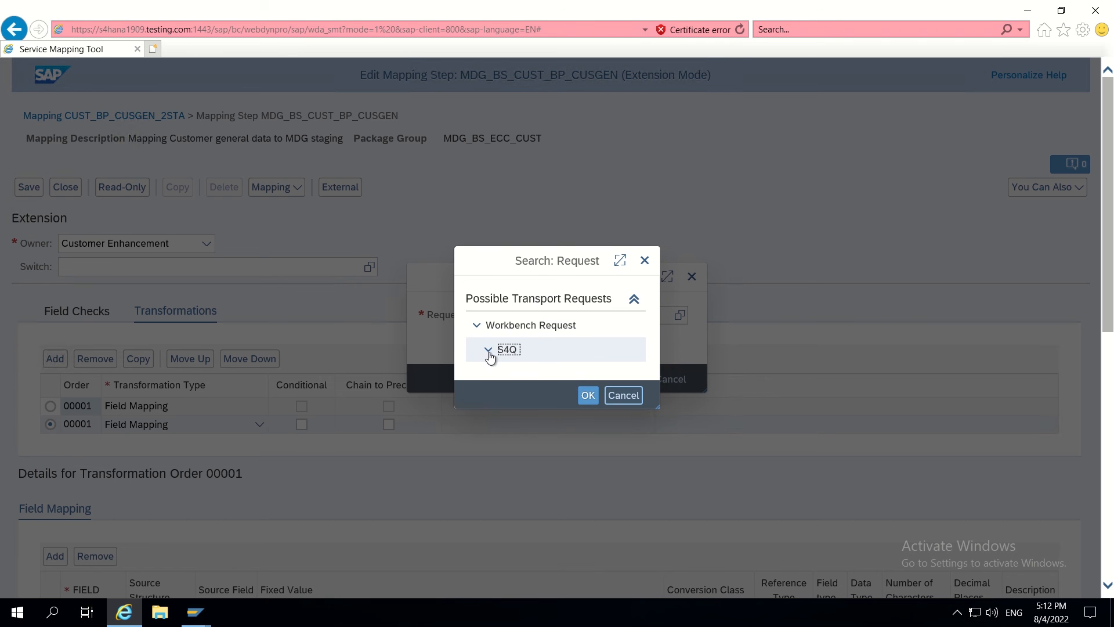
left_click(488, 350)
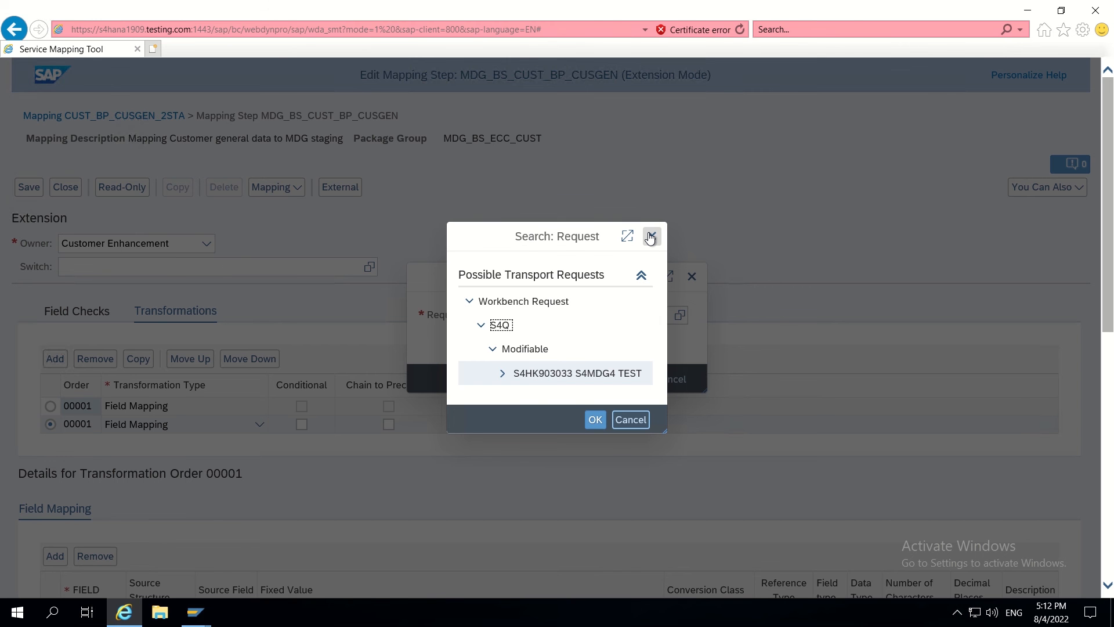
key("alt+Tab")
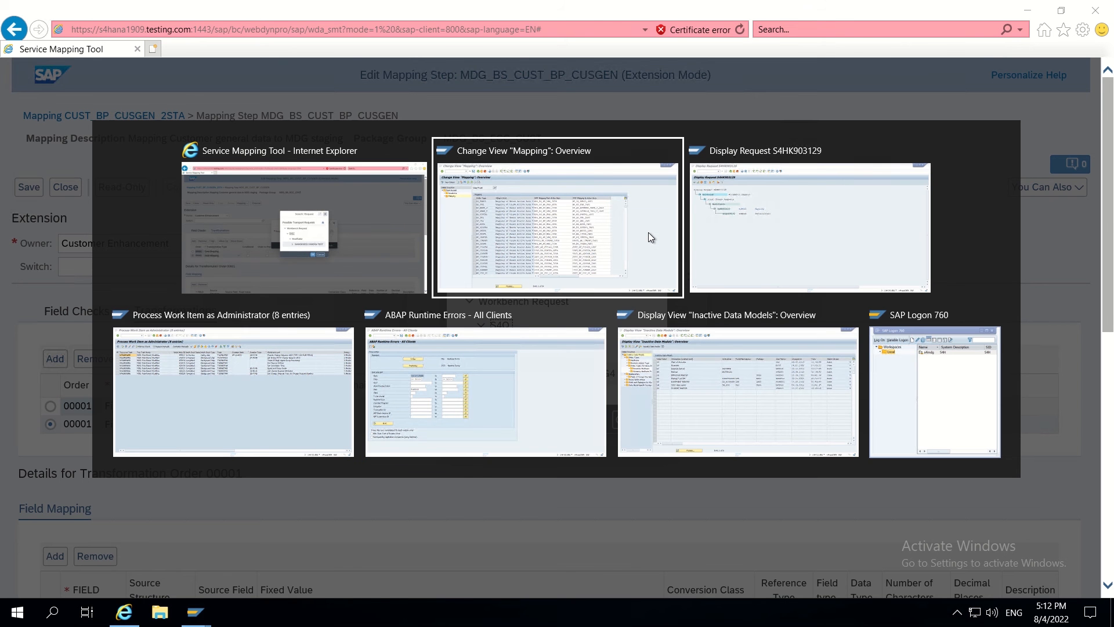
- Copy request number S4HK903129 from the Display Request window back to the browser
key("alt+Tab")
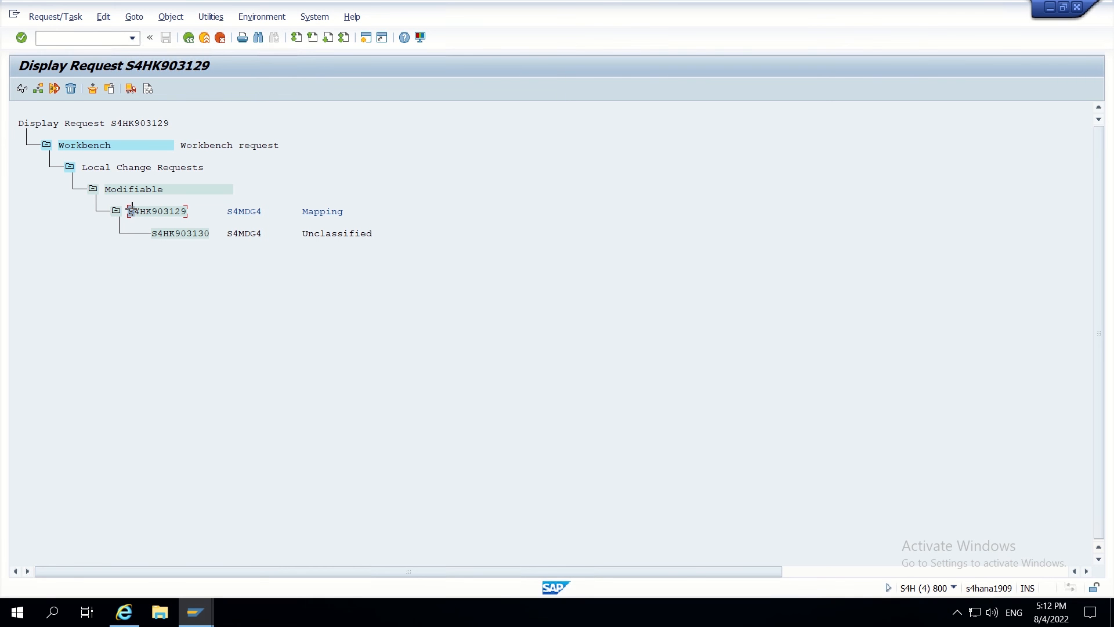
key("ctrl+y")
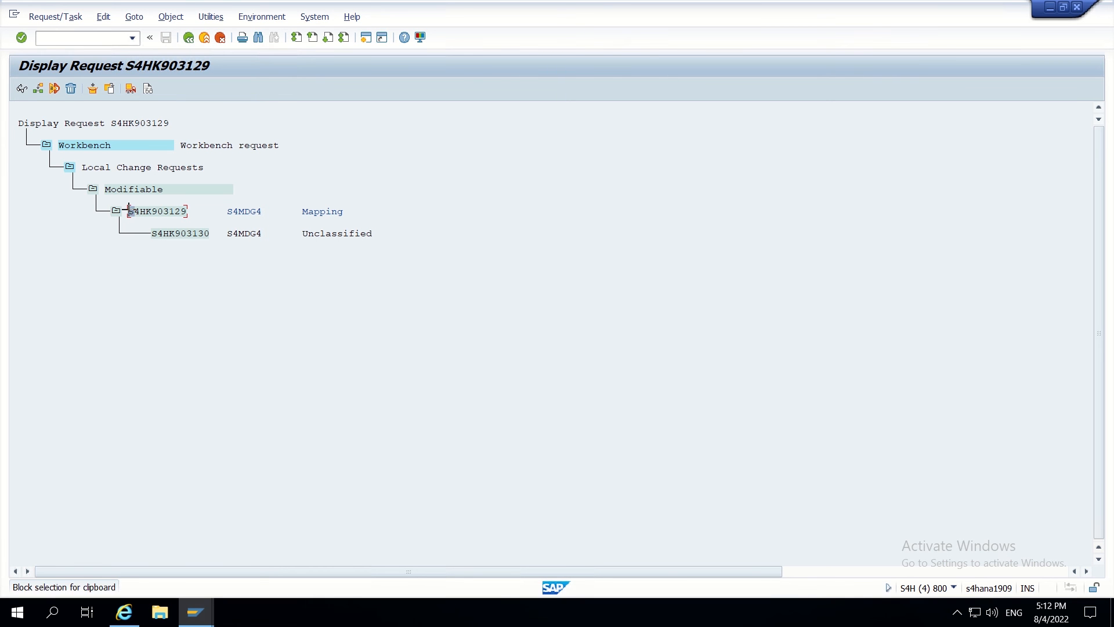
left_click_drag(126, 210, 193, 211)
key("ctrl+c")
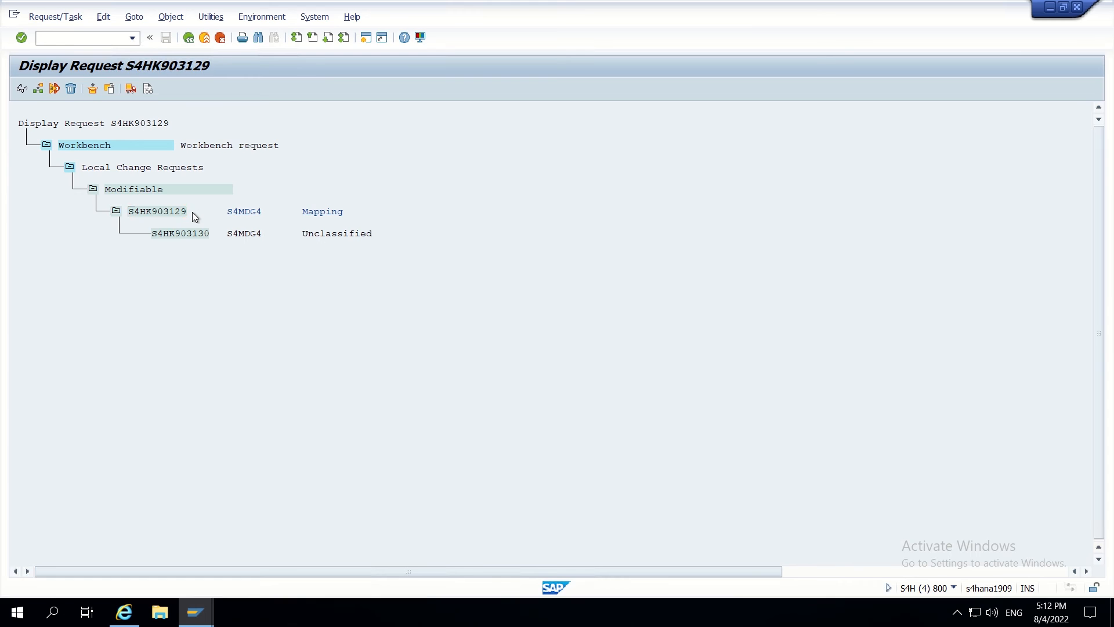
key("alt+Tab")
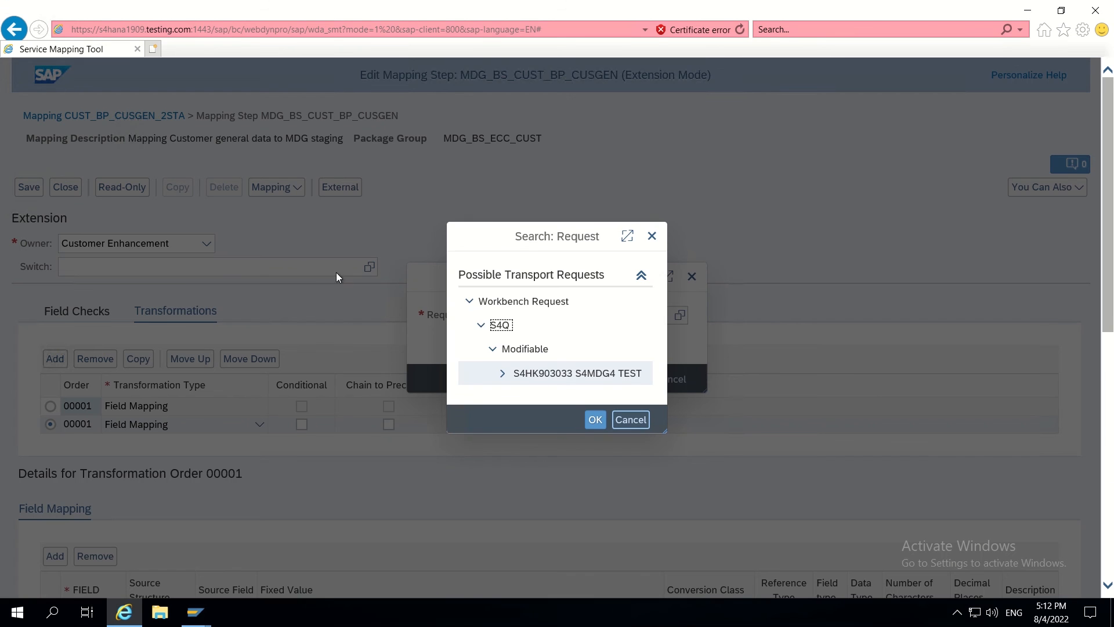
- Save the mapping under transport request S4HK903129, then close the browser window
left_click(652, 235)
left_click(540, 319)
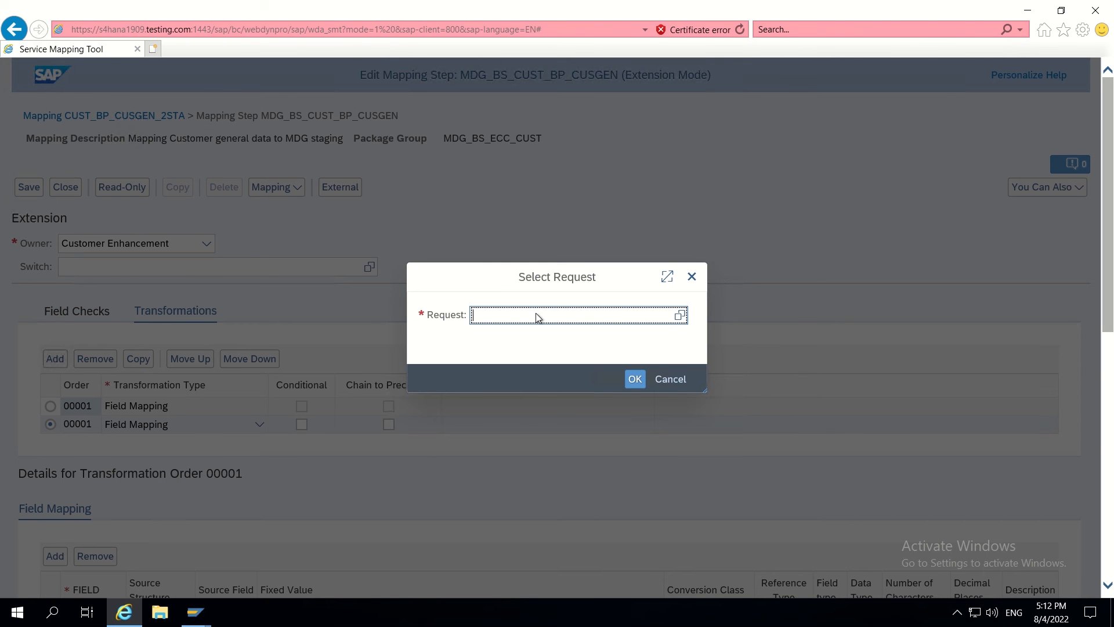
type("S4HK903129")
left_click(634, 379)
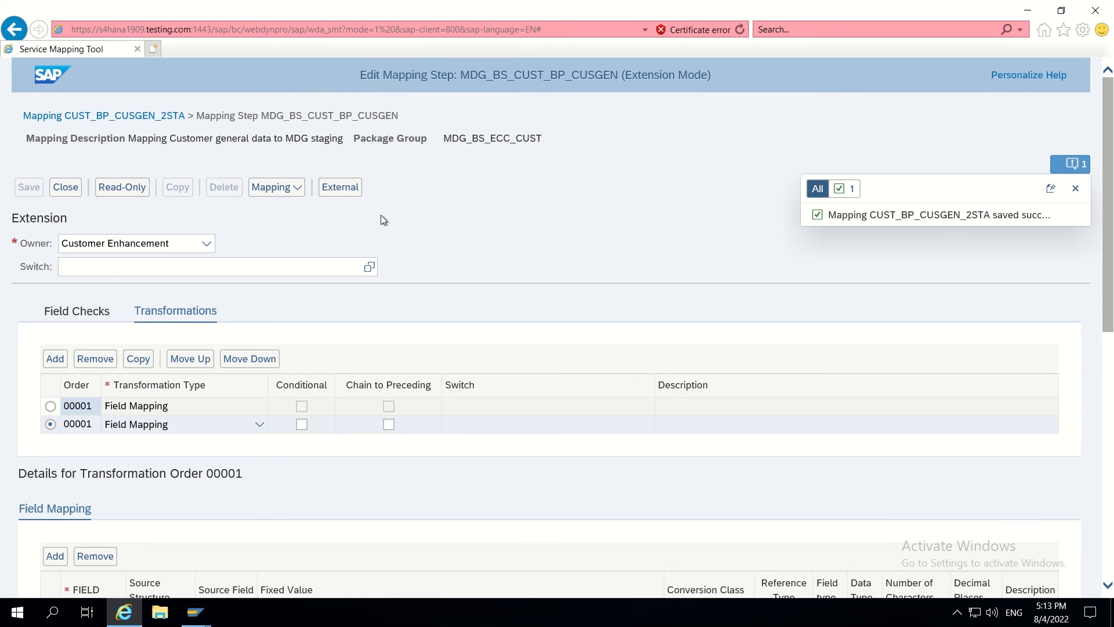
left_click(1096, 12)
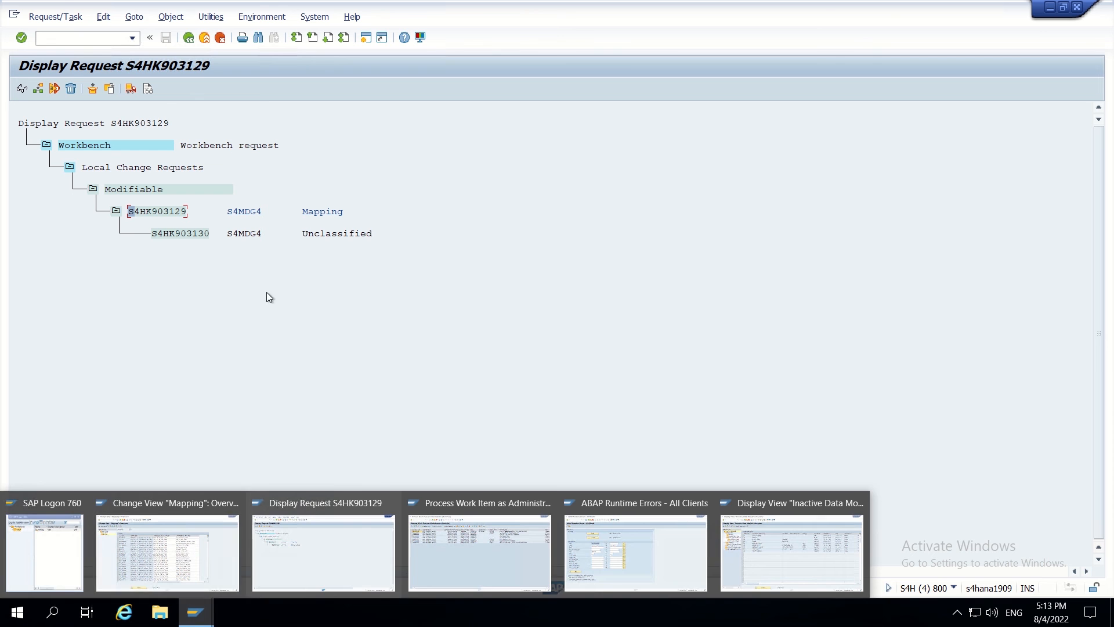
- Go back from the request display to SAP Easy Access and run /ui2/flp
left_click(160, 612)
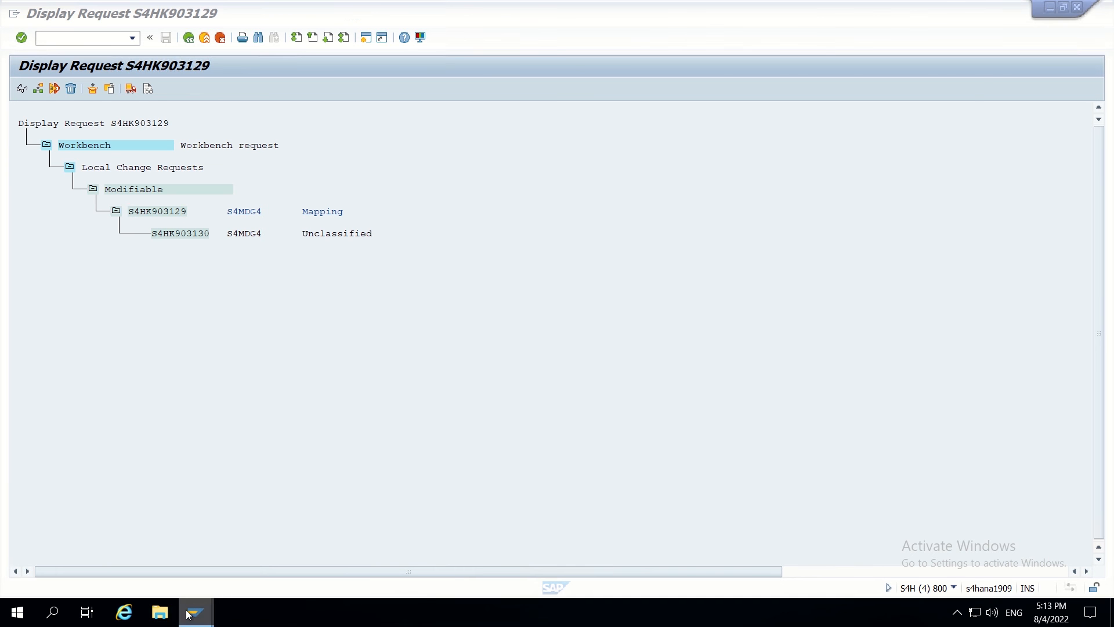
left_click(953, 98)
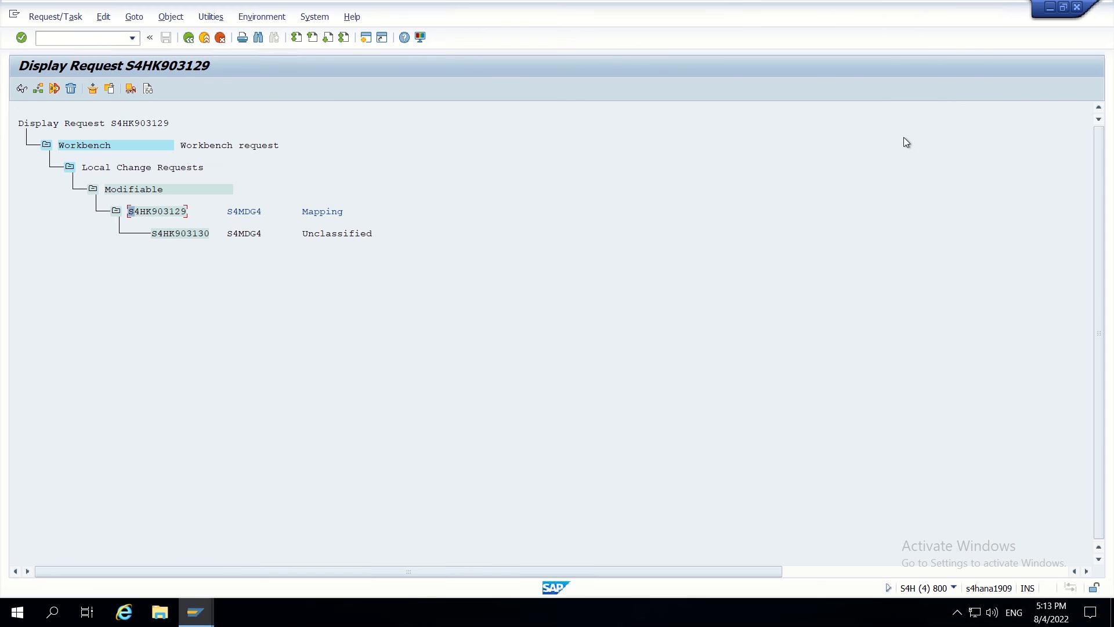
mouse_move(197, 614)
left_click(344, 556)
left_click(188, 39)
left_click(188, 39)
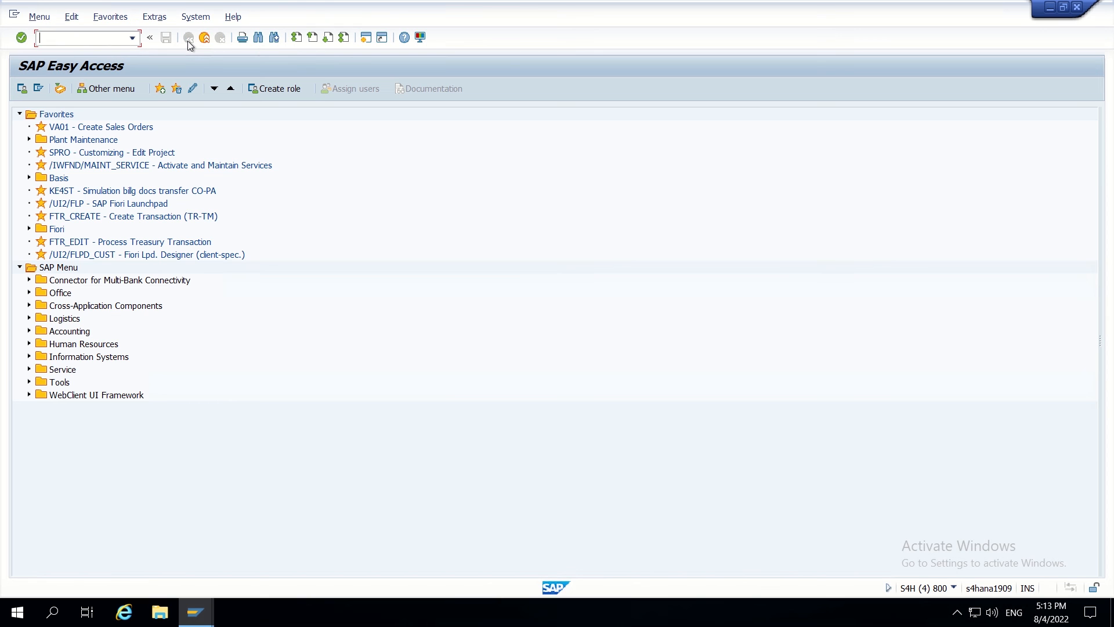
type("/ui2/flp")
key("Return")
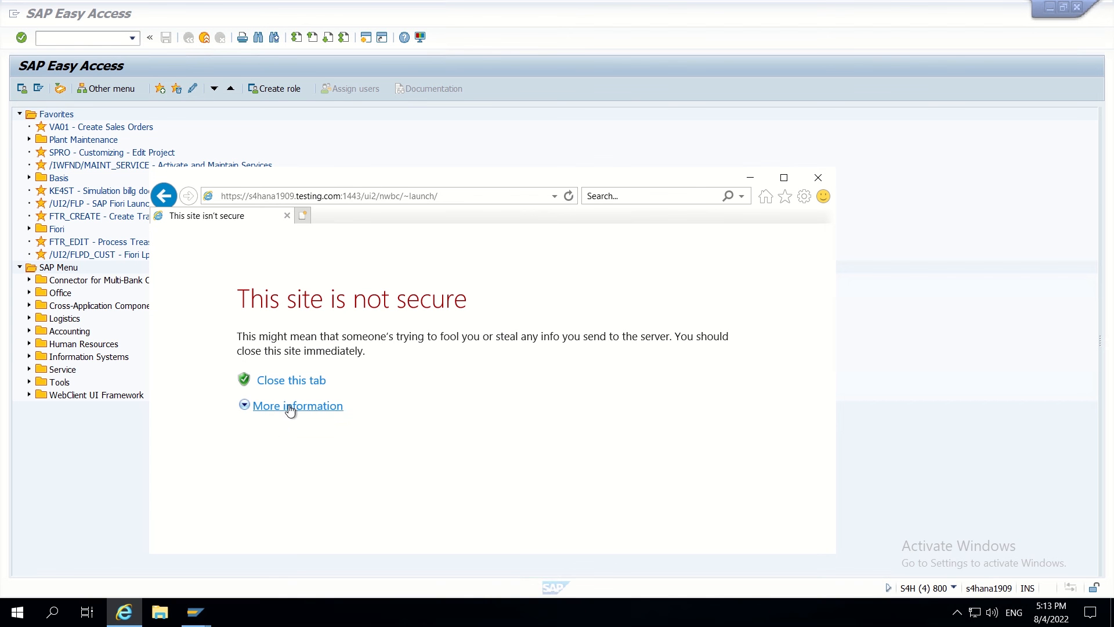
- Continue past the certificate warning to the logon page and maximize the browser
left_click(290, 407)
left_click(317, 539)
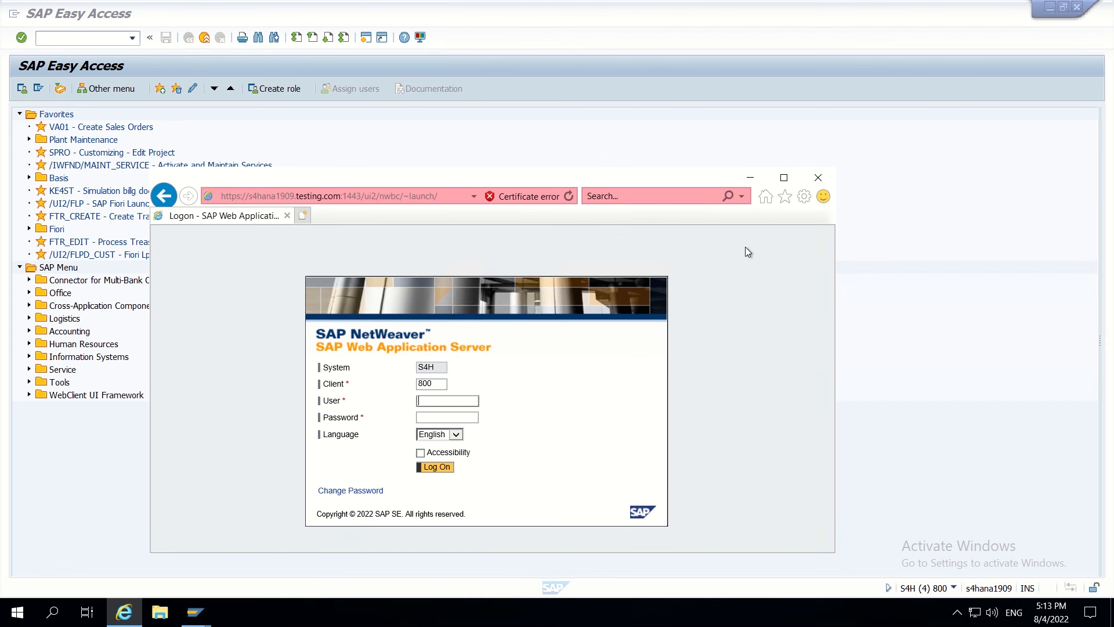
left_click(784, 178)
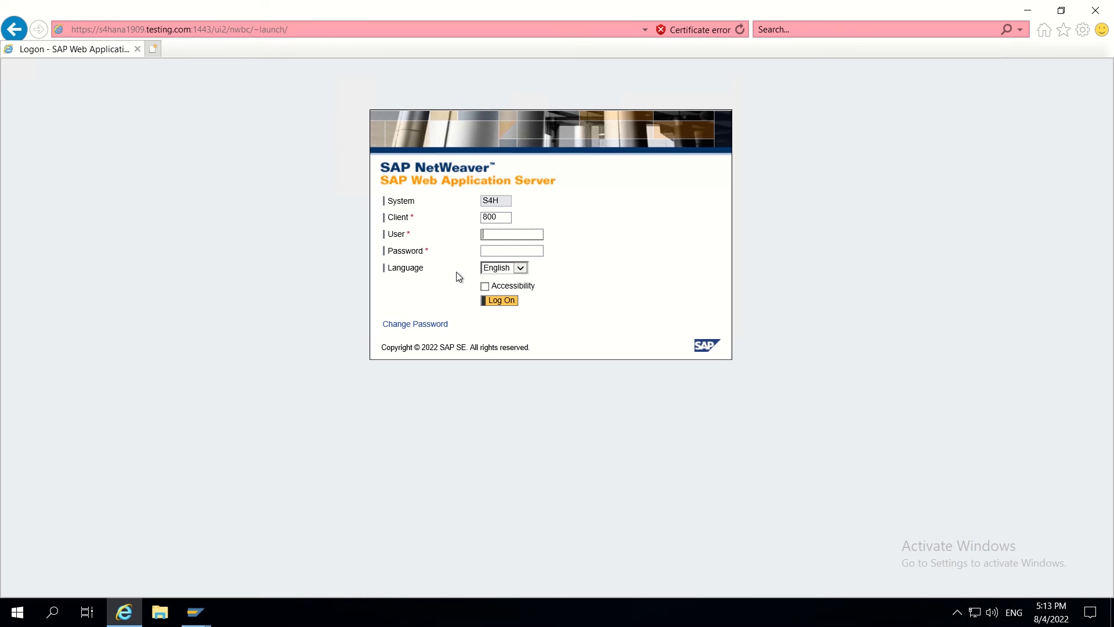
- Log on with the saved user, launch NWBC and open Customer Governance
type("S")
left_click(514, 248)
left_click(490, 301)
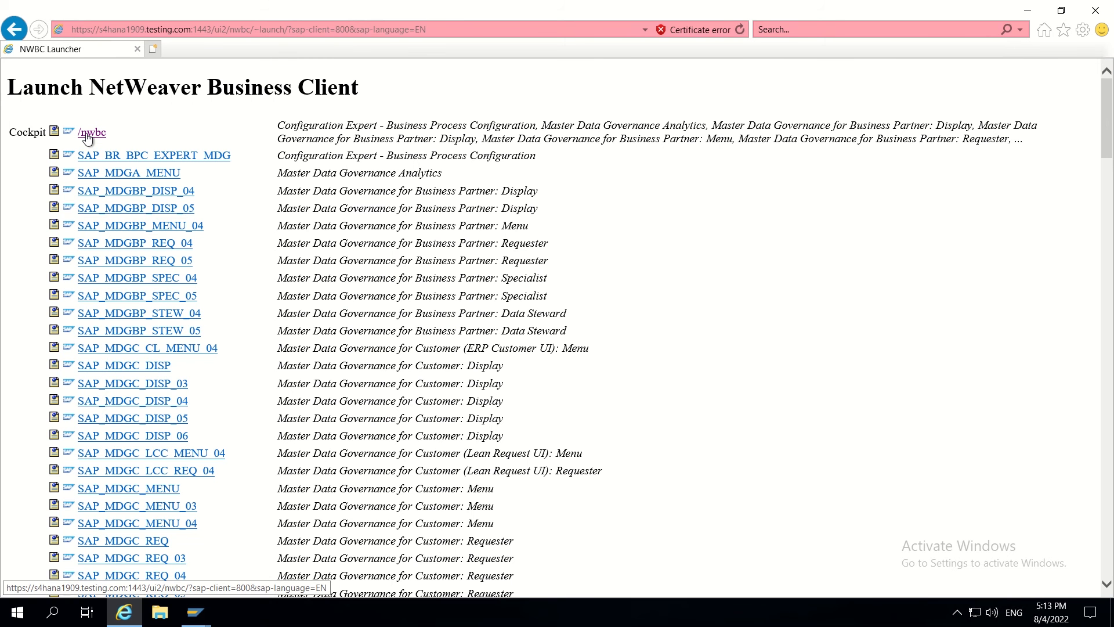
left_click(86, 133)
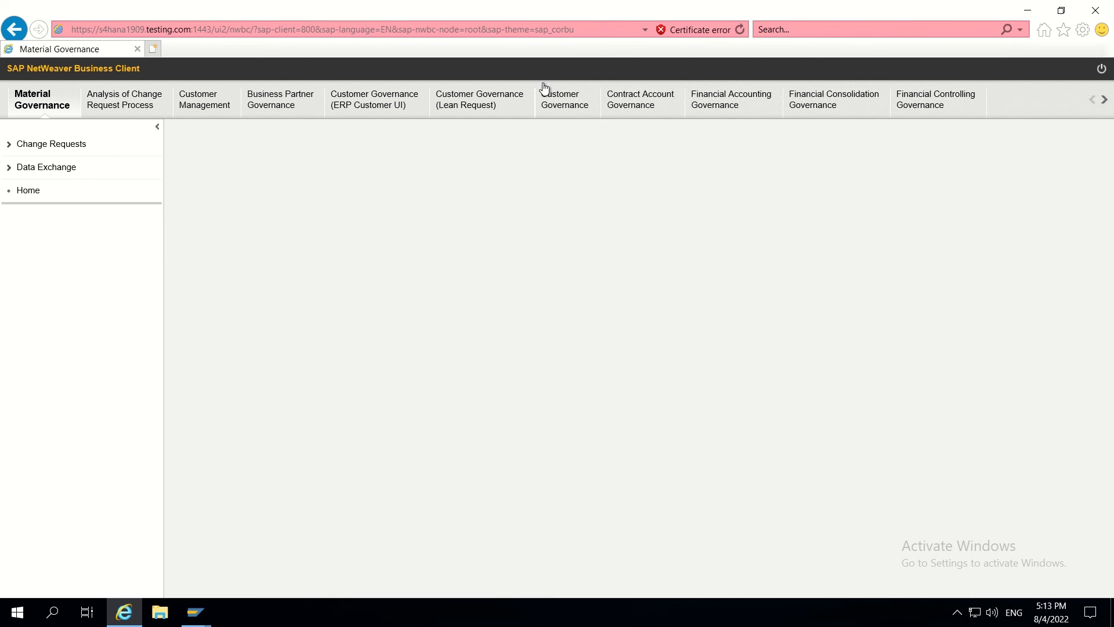
left_click(561, 107)
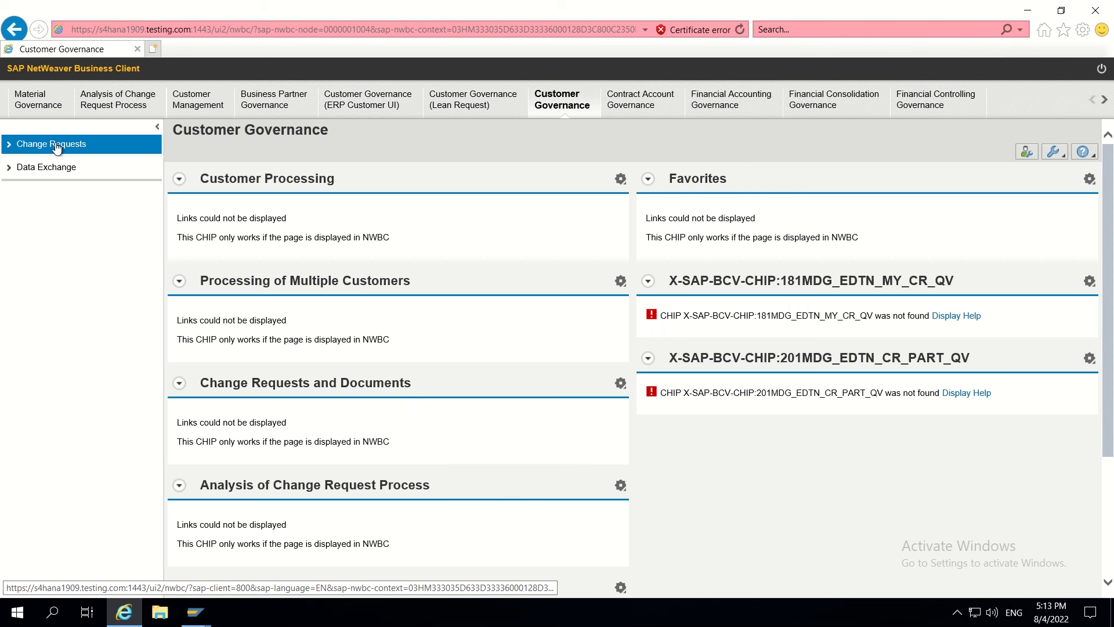
- From Search Customer, create a new organization change request of type Create Customer - Planet
left_click(55, 147)
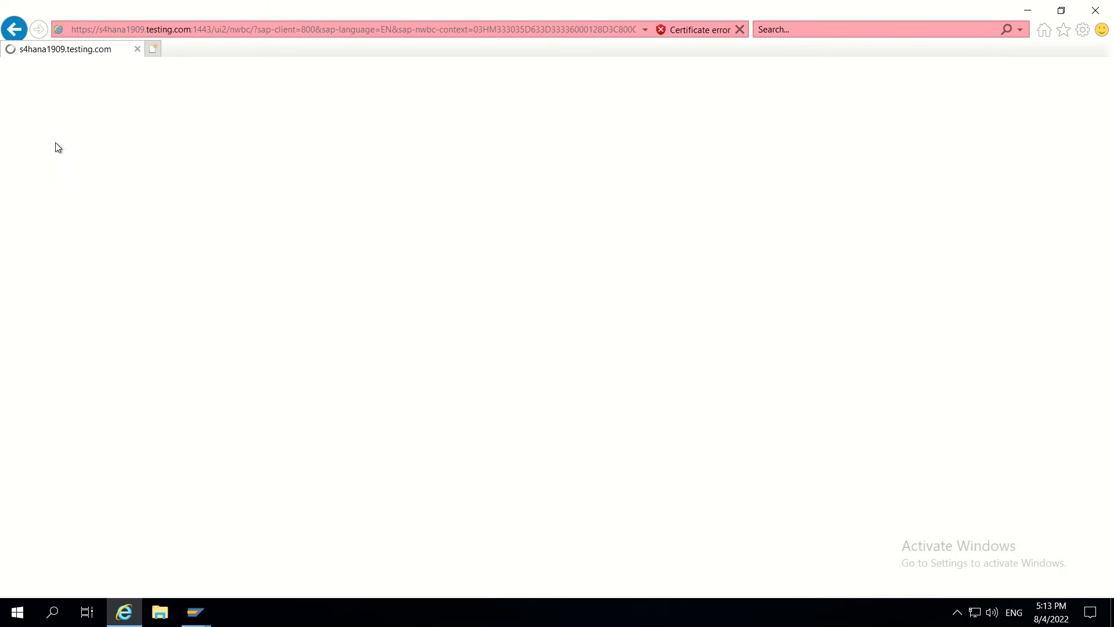
left_click(61, 169)
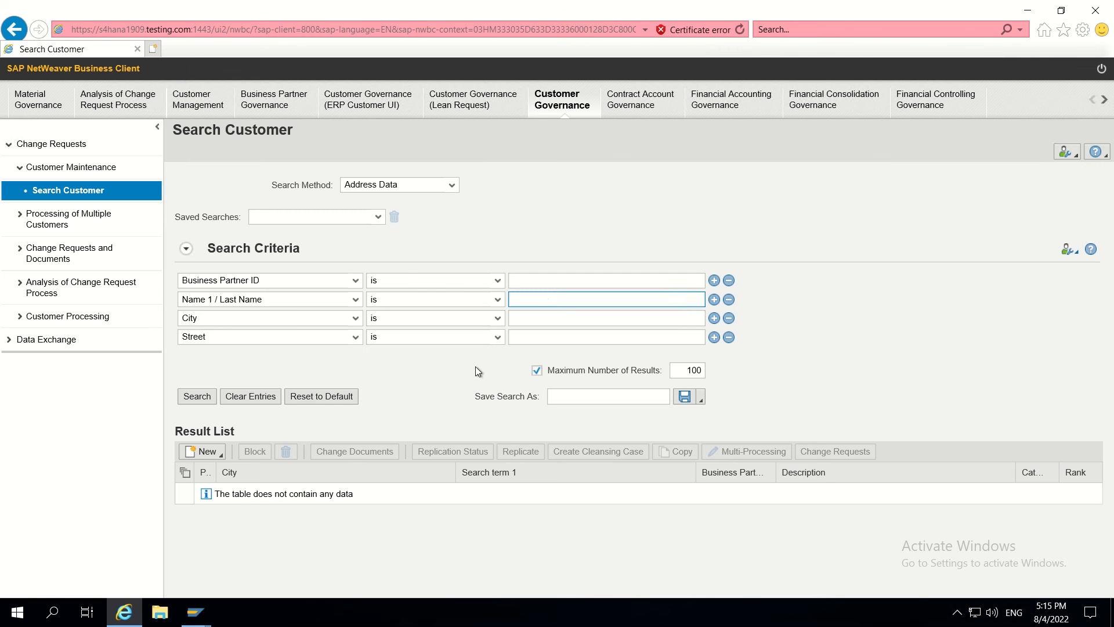
left_click(209, 456)
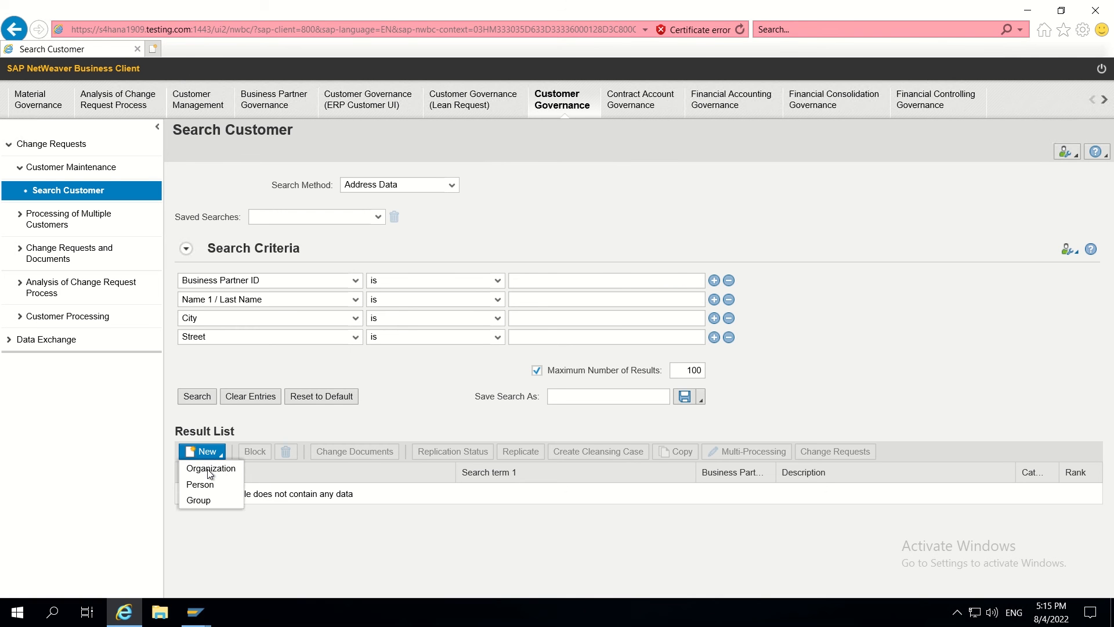
left_click(209, 467)
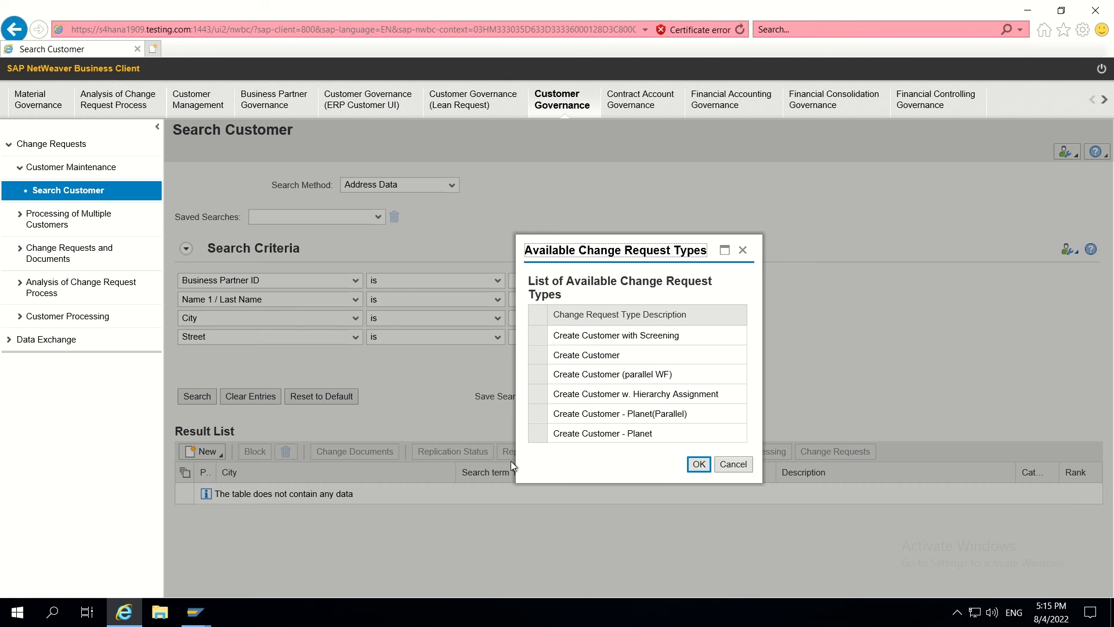
left_click(541, 435)
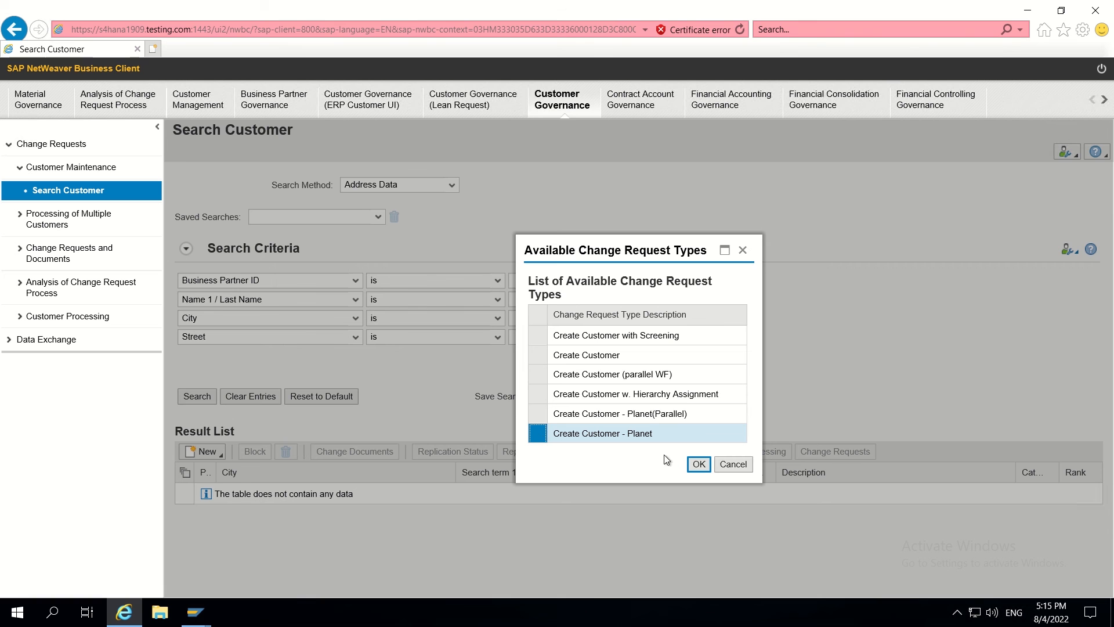
left_click(696, 465)
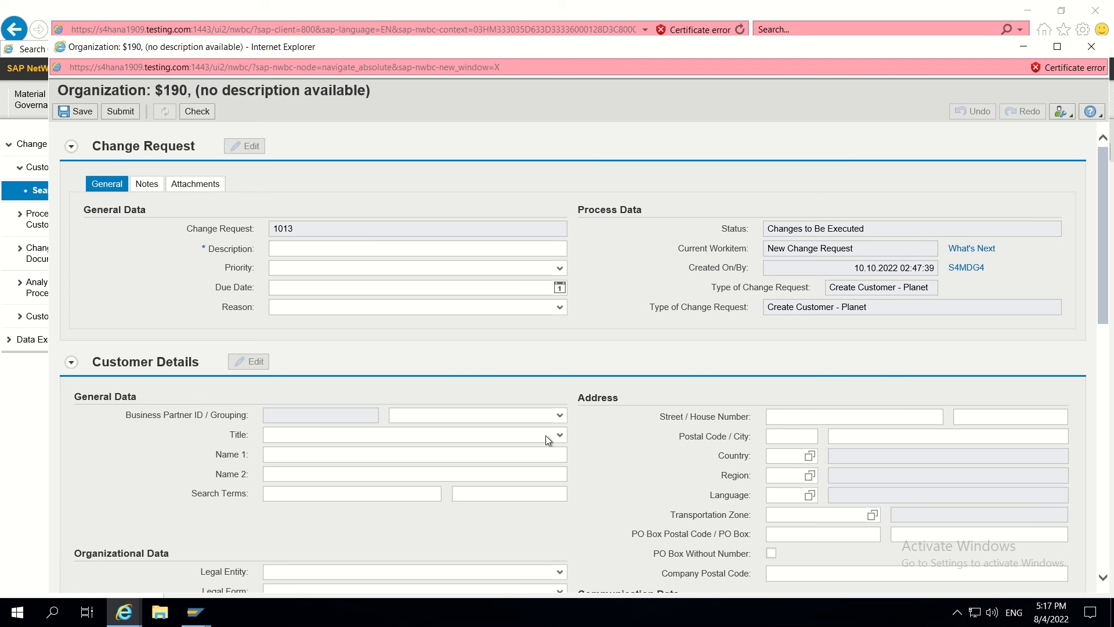
- Enter description TEST CUSTOM FIELD and grouping Internal number assignment 3000
left_click(360, 248)
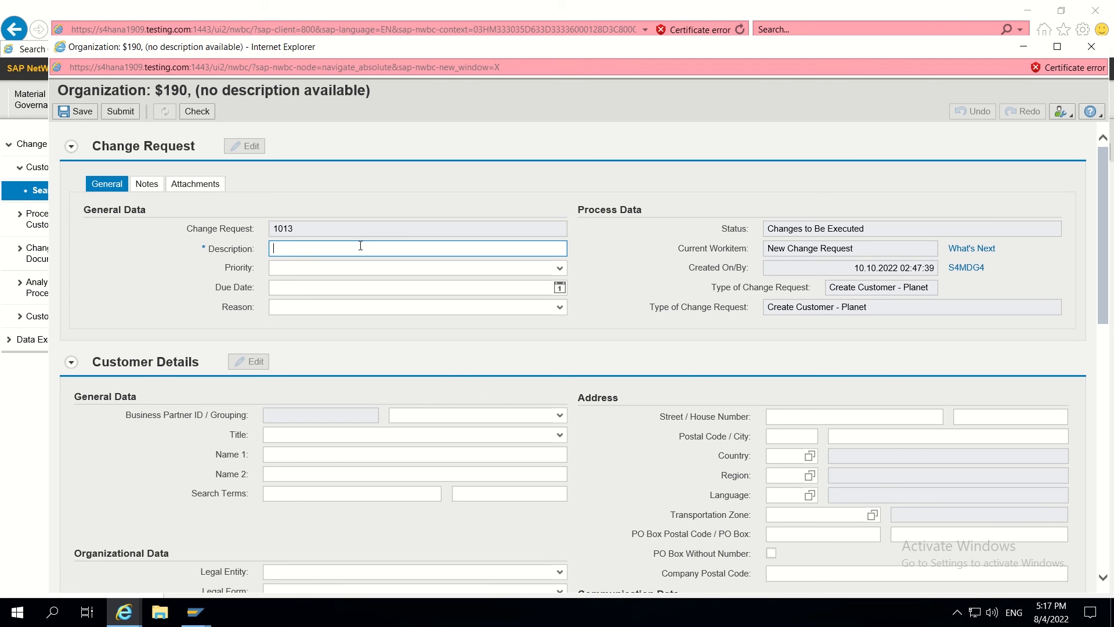
type("TEST")
left_click(330, 263)
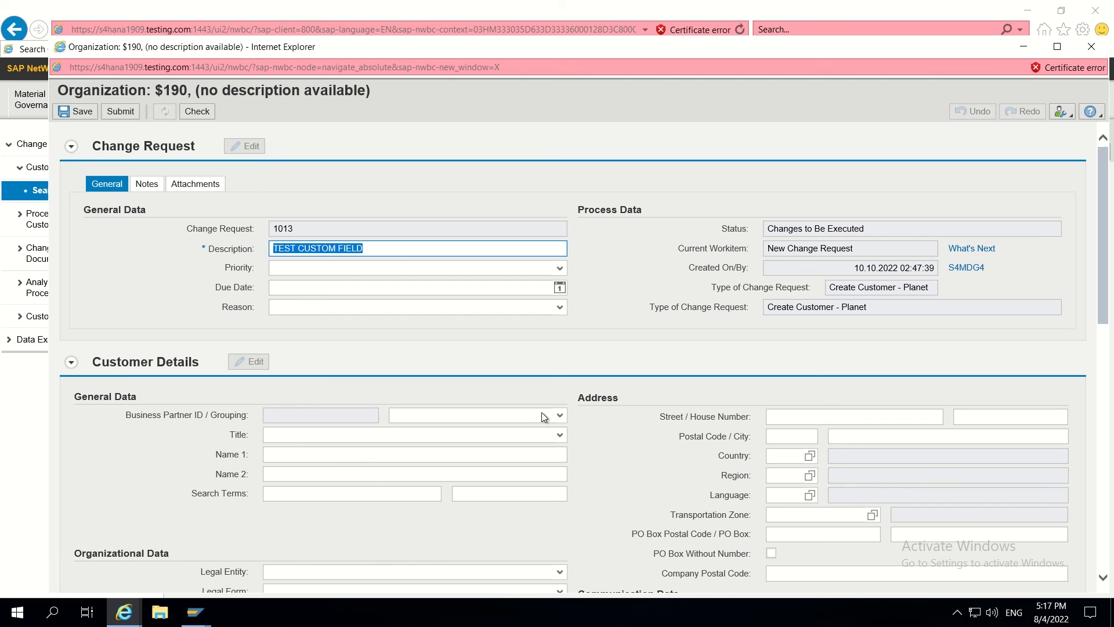
left_click(560, 415)
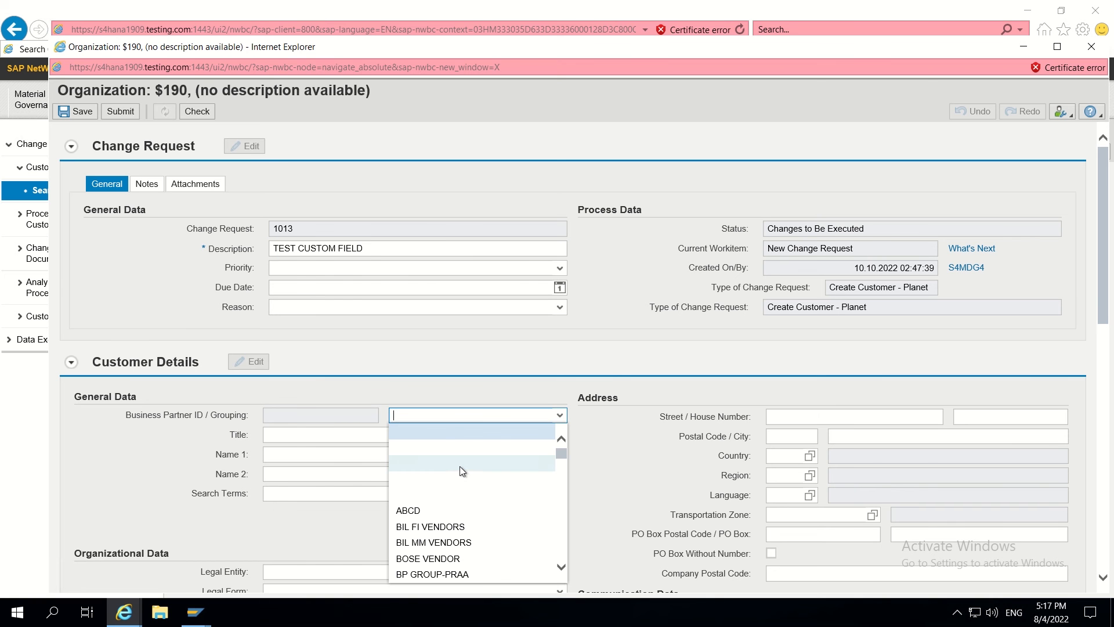
type("in")
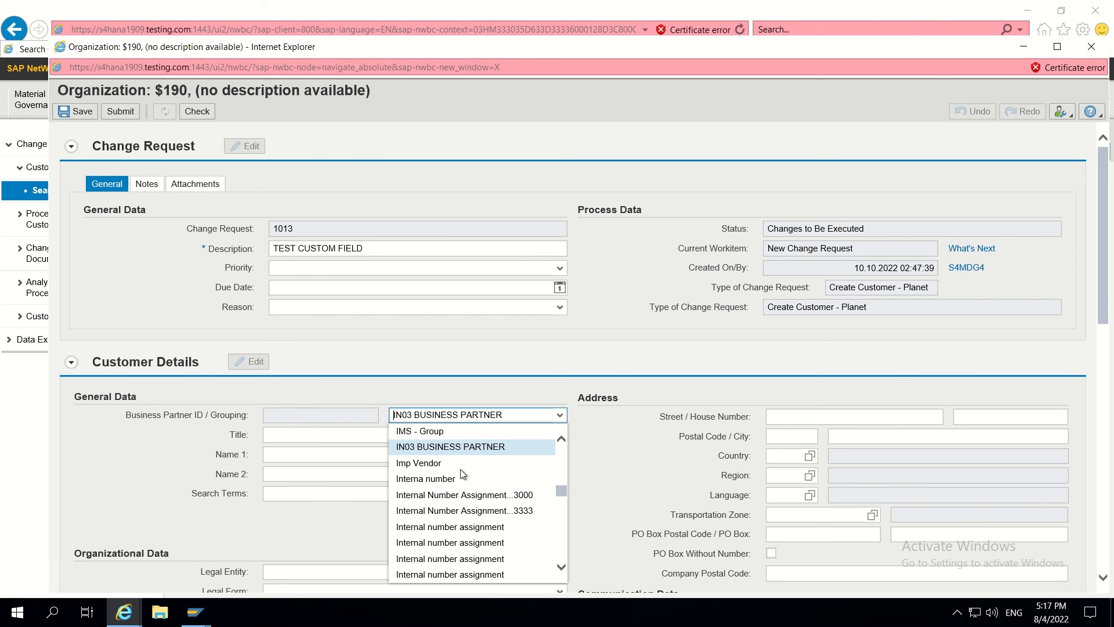
scroll(462, 470, "down", 1)
left_click(484, 543)
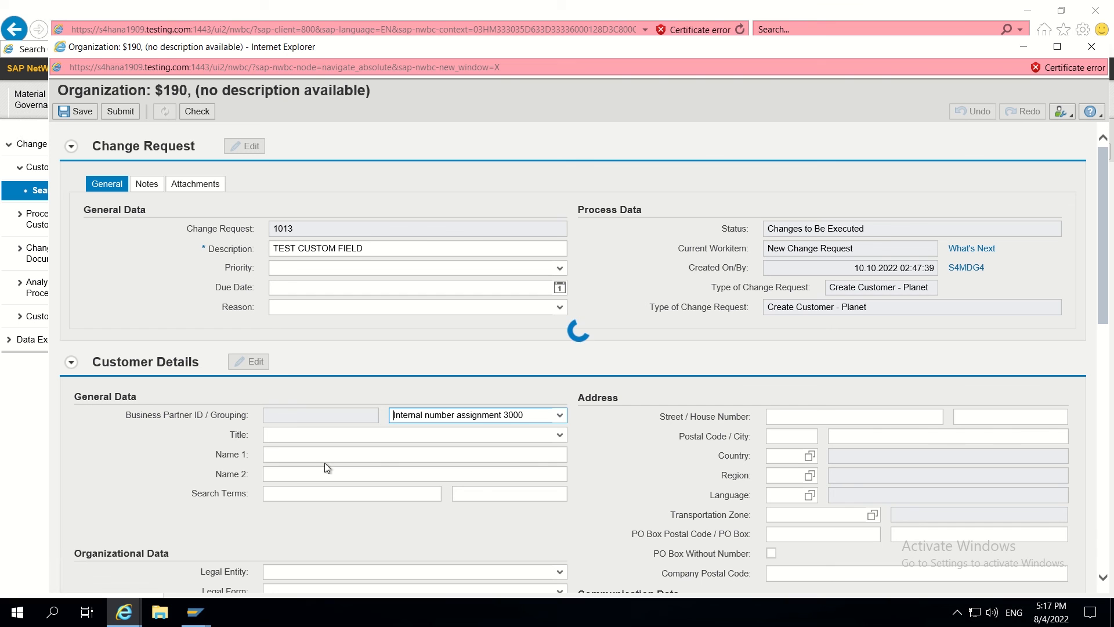
- Fill in name BATA CO, country US, postal code 10001, city NEW YORK, region NY, language EN
left_click(283, 455)
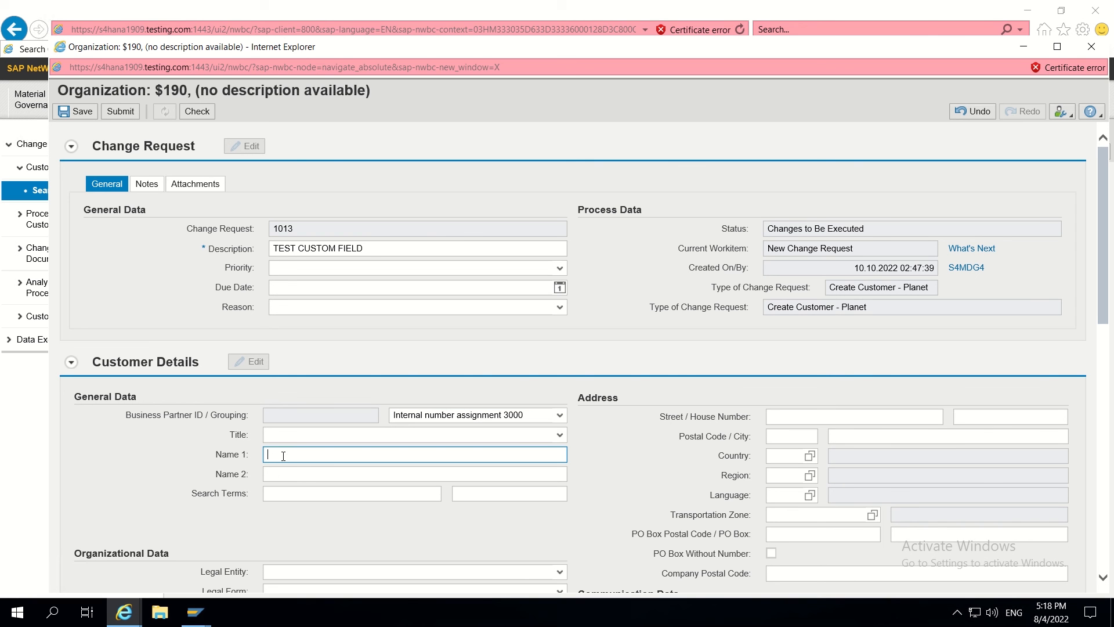
type("BATA CO")
left_click(778, 455)
type("US")
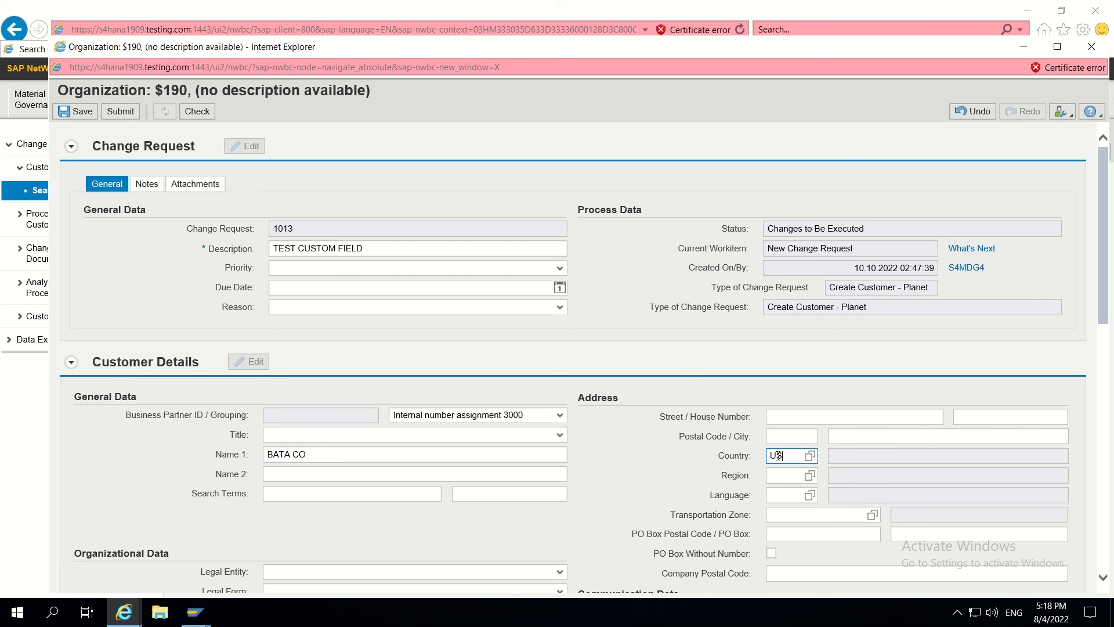
left_click(782, 436)
type("10001")
left_click(862, 435)
type("NEW")
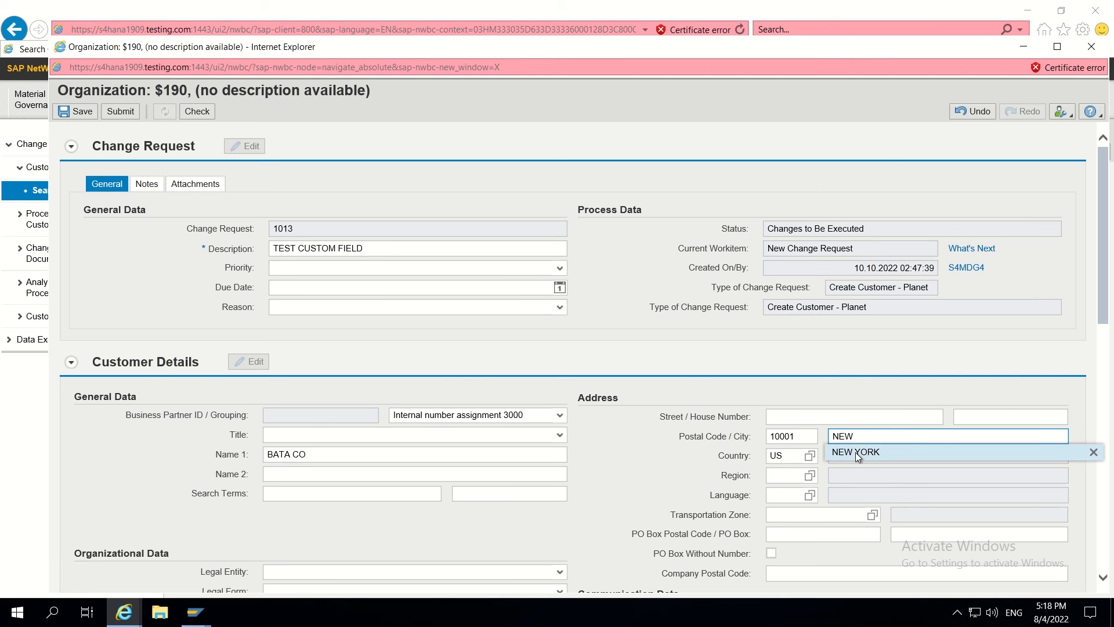
left_click(858, 454)
left_click(785, 476)
type("NY")
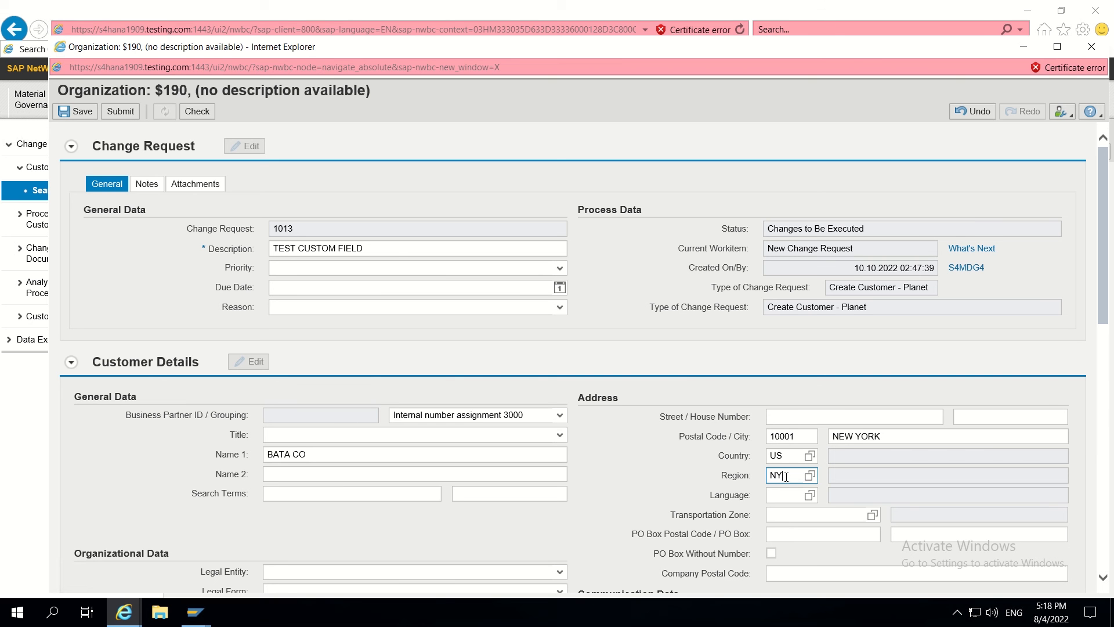
left_click(772, 494)
type("EN")
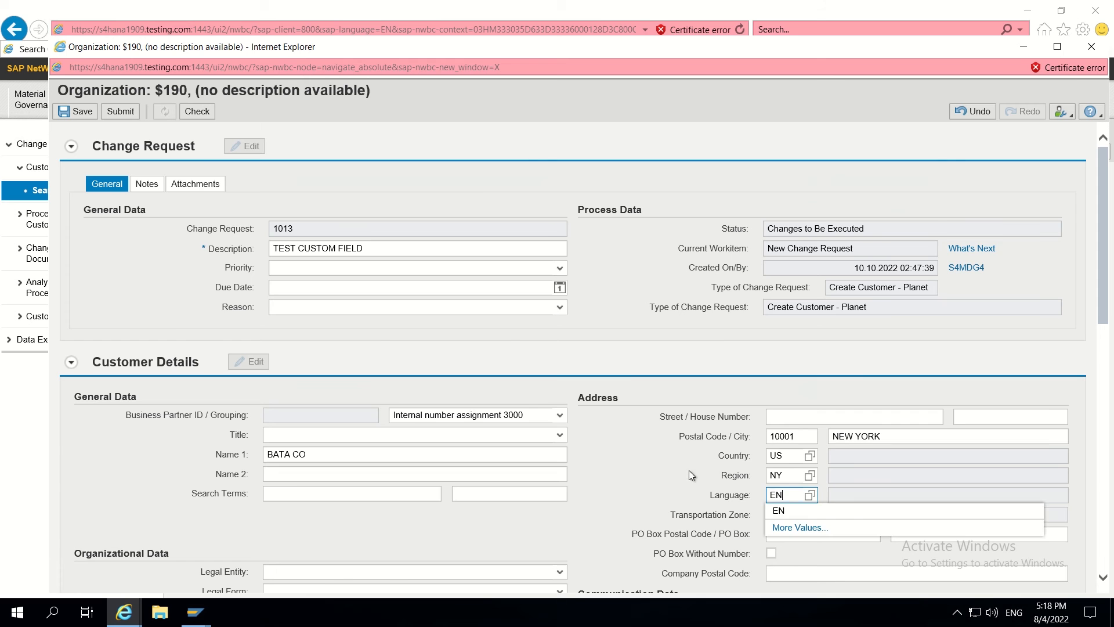
scroll(636, 456, "down", 7)
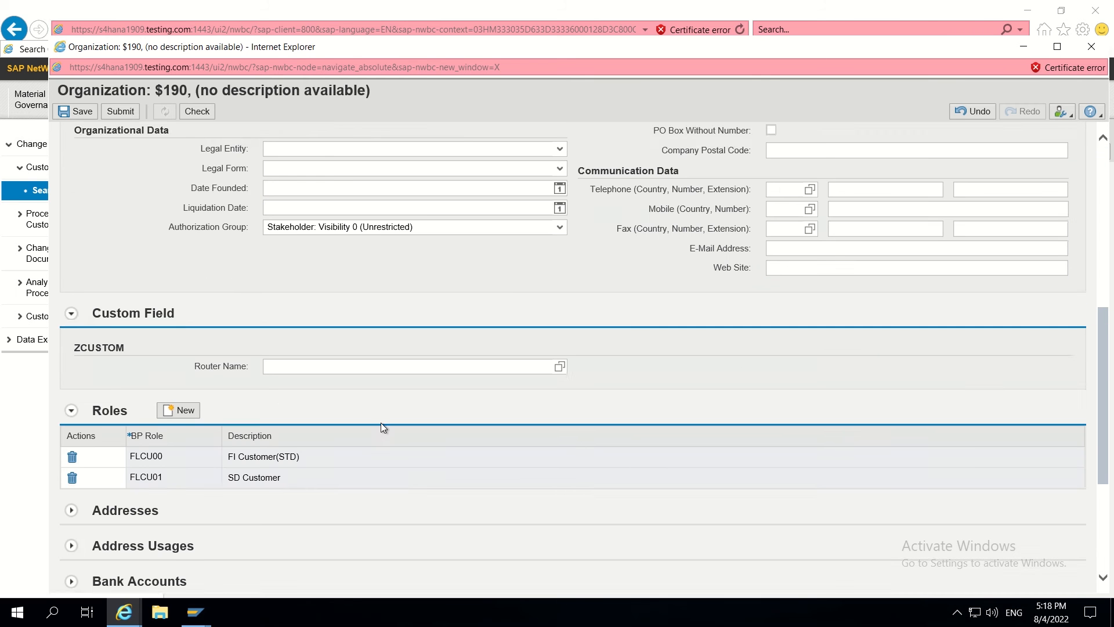
- Add a new ERP customer with routing strategy TEST ROUTING STRATEG and return to request 1013
scroll(365, 407, "down", 2)
scroll(333, 343, "down", 1)
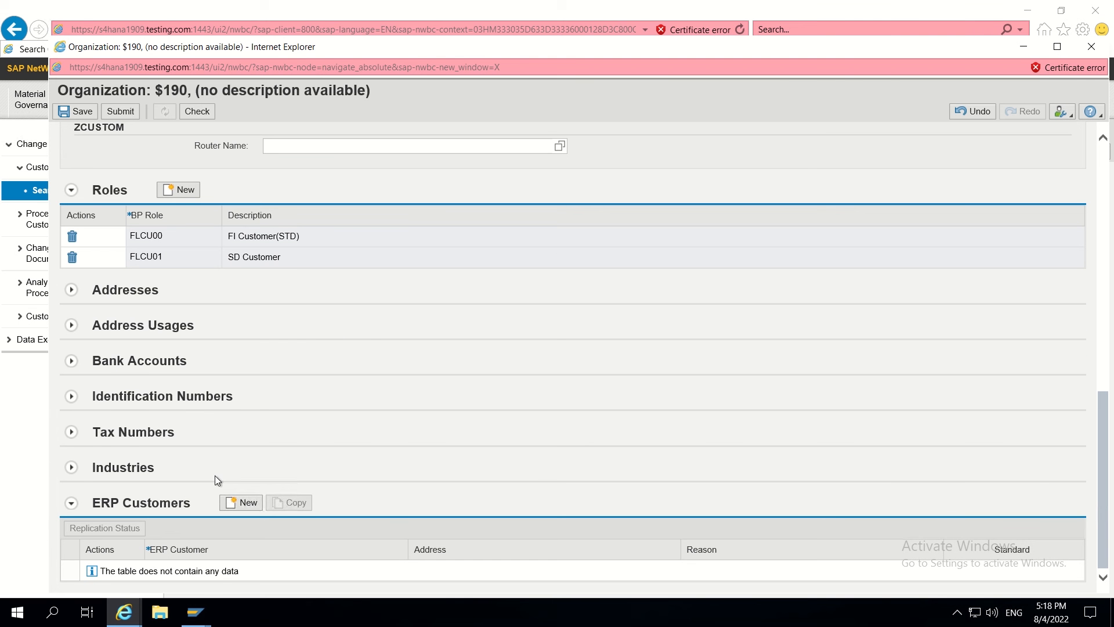
left_click(238, 503)
scroll(524, 371, "down", 15)
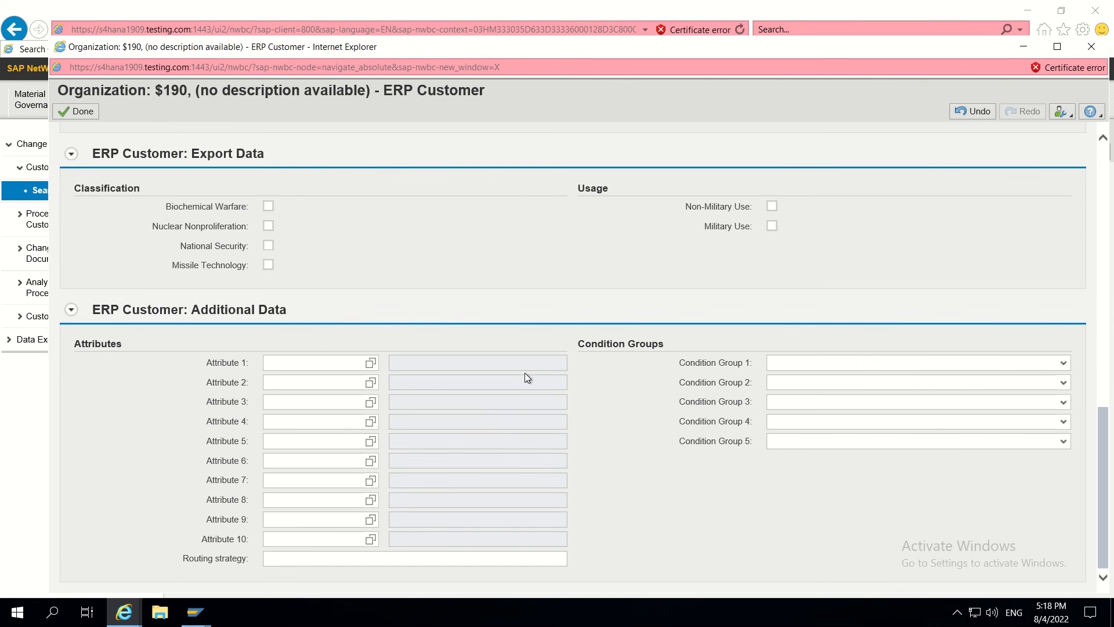
left_click(313, 563)
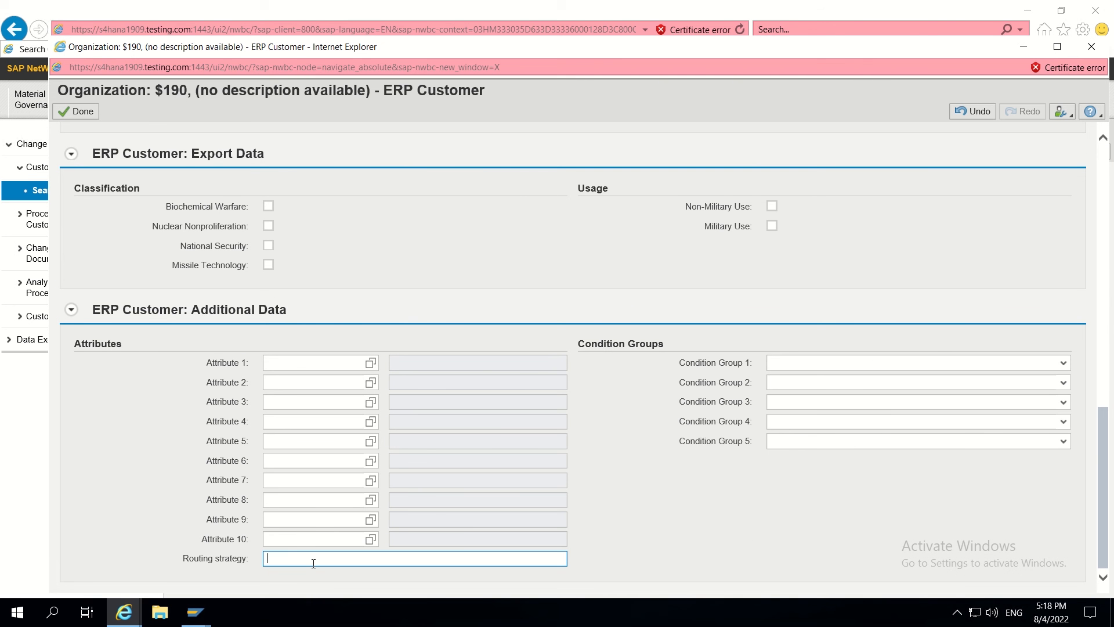
type("TEST ROUTING STRATEG")
left_click(79, 113)
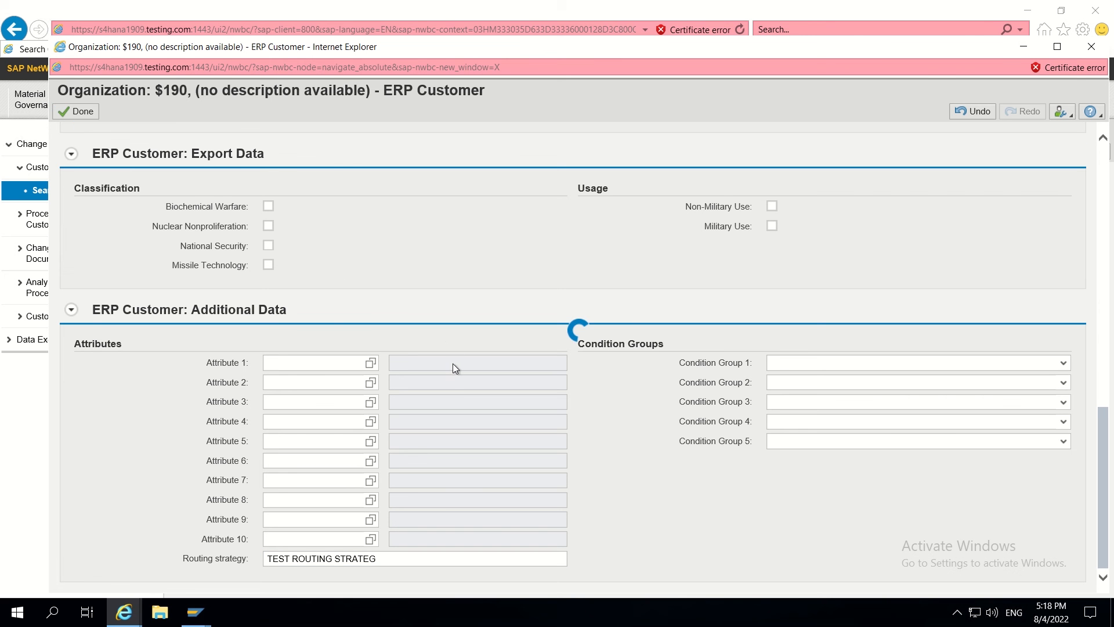
scroll(465, 364, "up", 15)
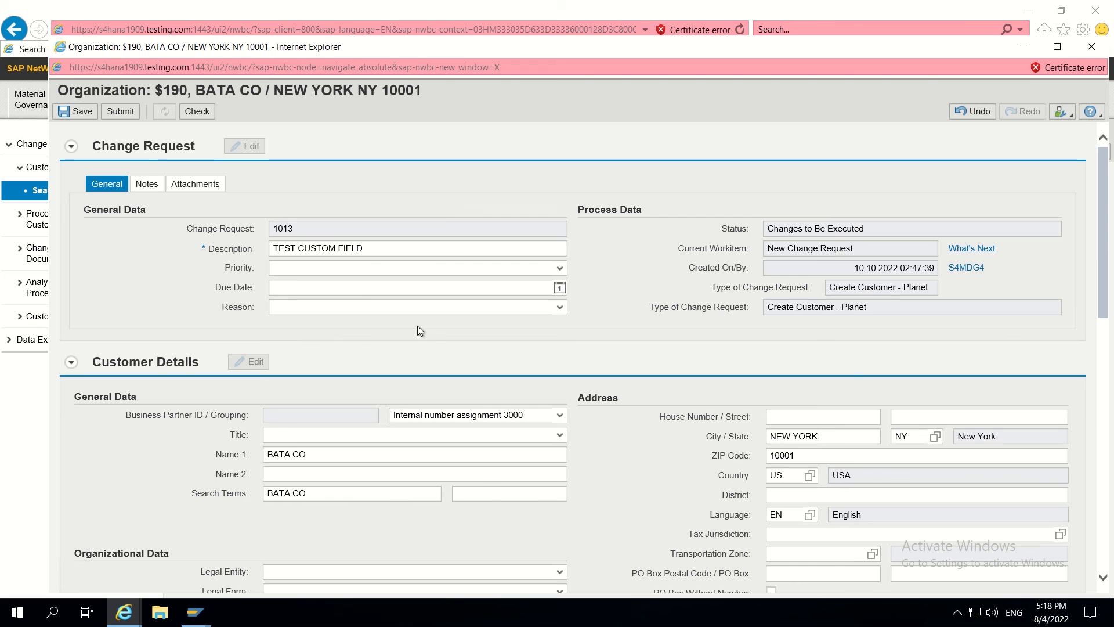
- Submit and approve change request 1013, review ERP customer details, then refresh the status
left_click(121, 113)
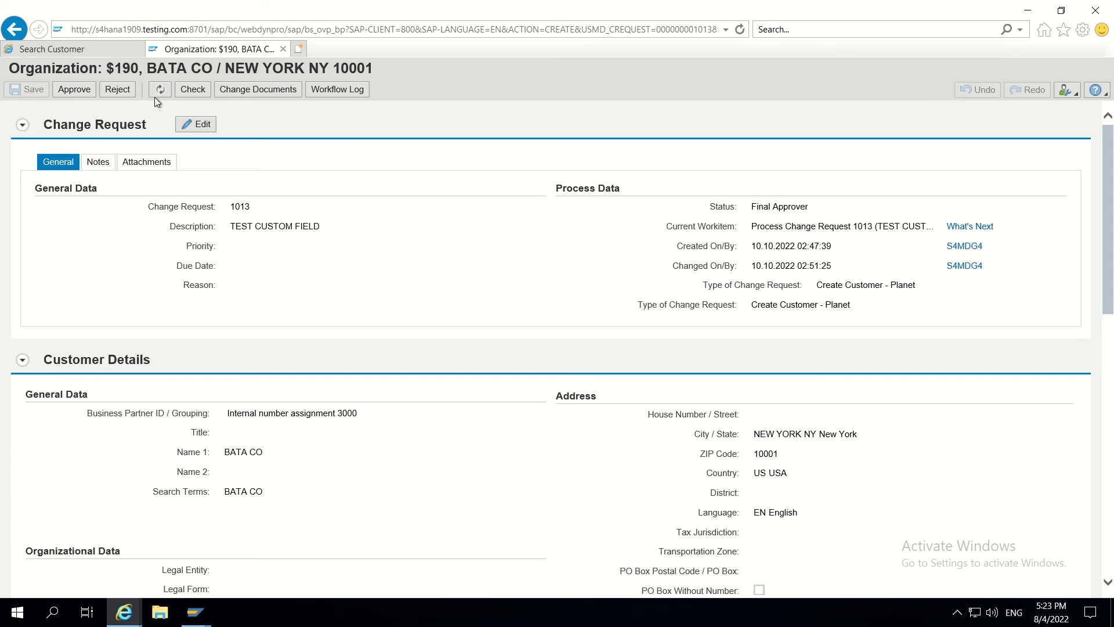
left_click(72, 92)
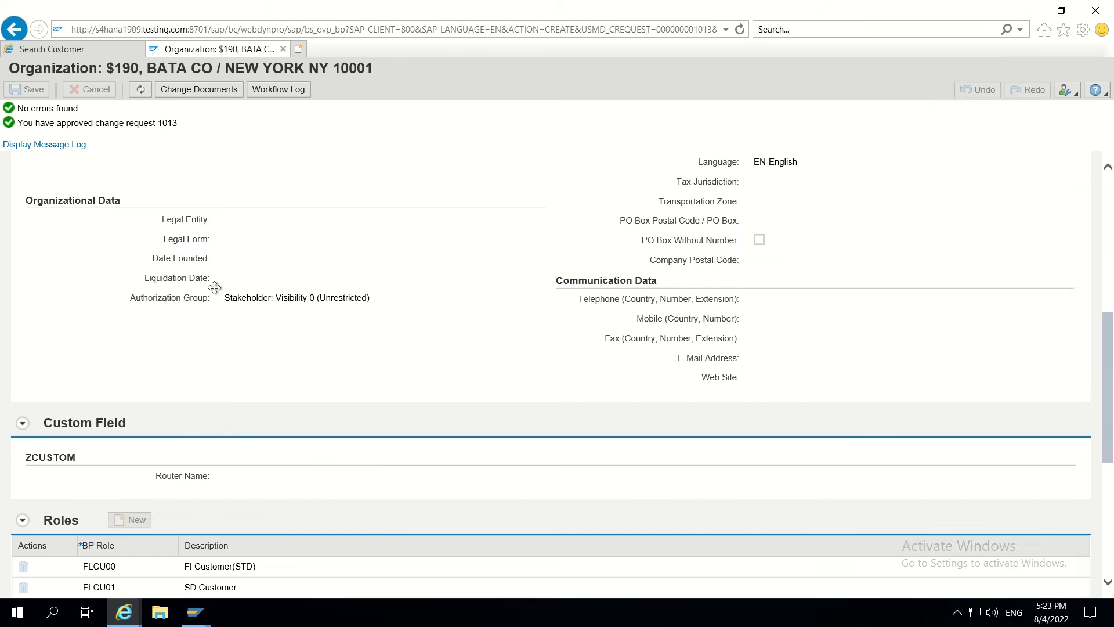
scroll(214, 288, "down", 5)
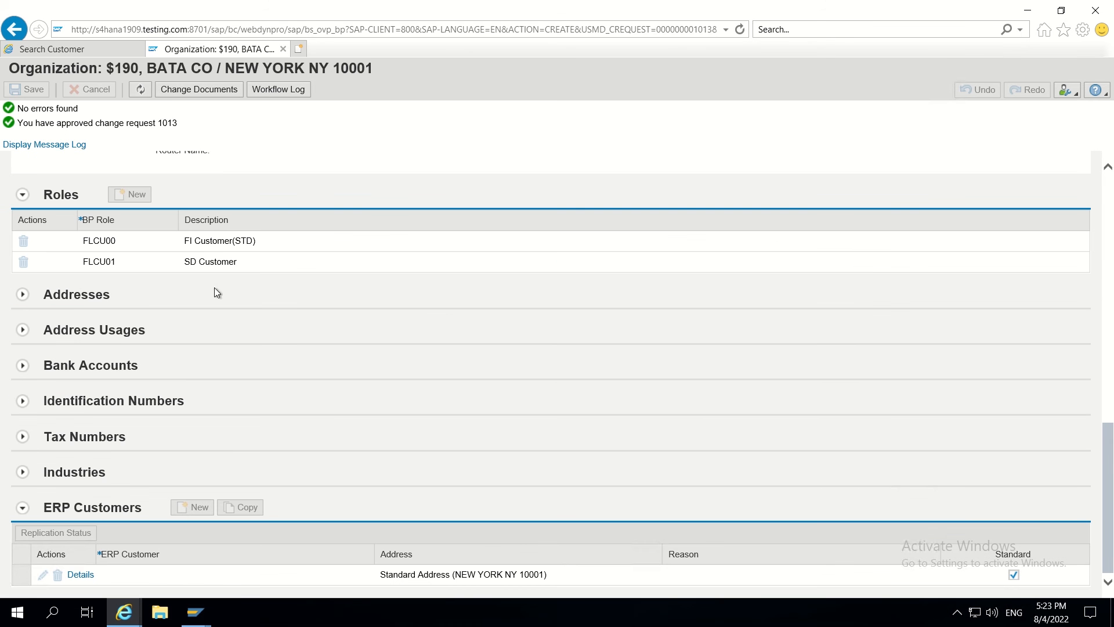
left_click(82, 580)
scroll(149, 474, "down", 12)
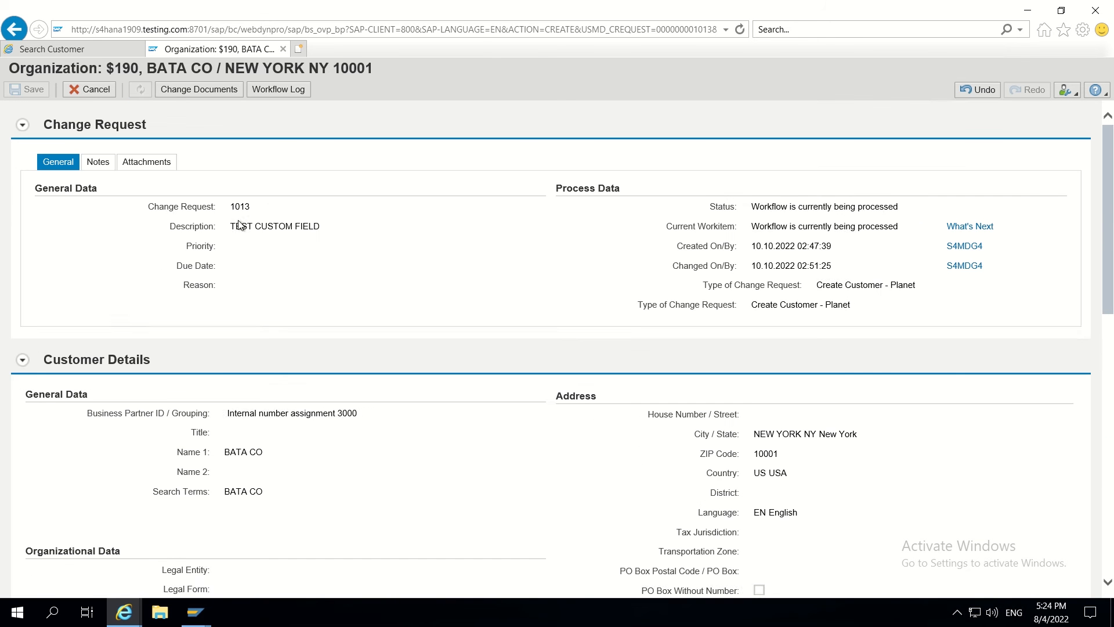
left_click(140, 89)
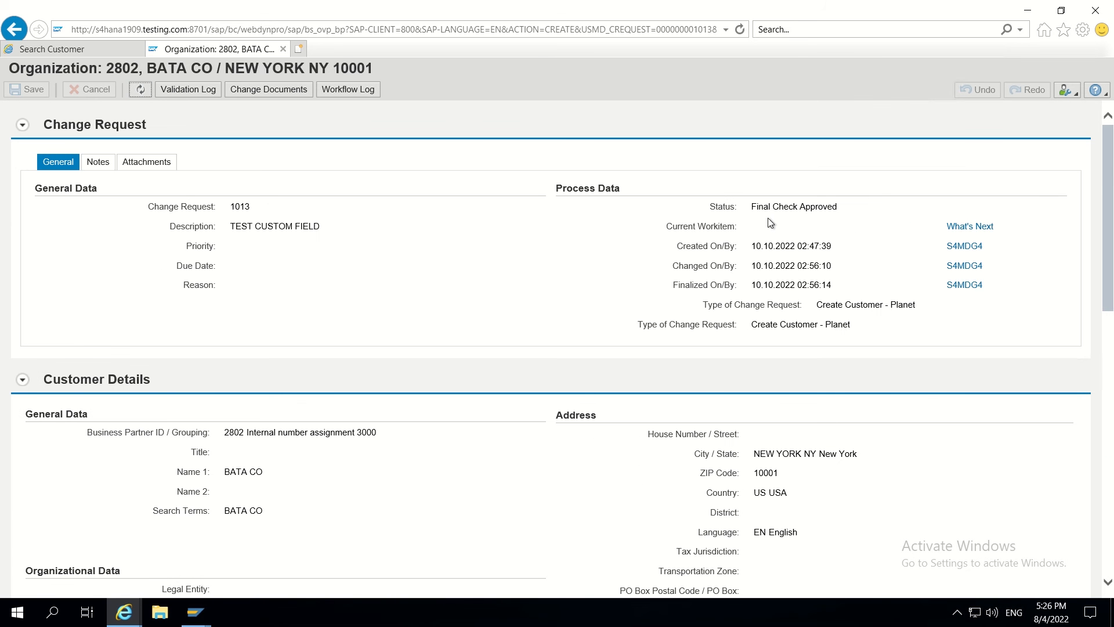
- Scroll to ERP Customers to see the new customer with address NEW YORK NY 10001
left_click_drag(753, 205, 833, 205)
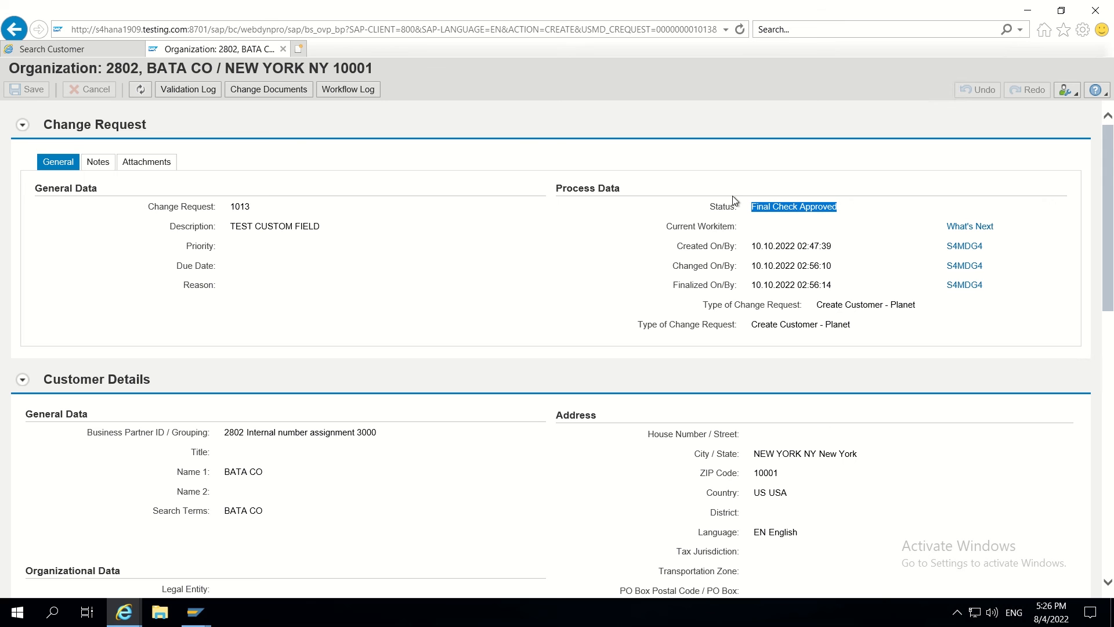
left_click(195, 613)
left_click(514, 301)
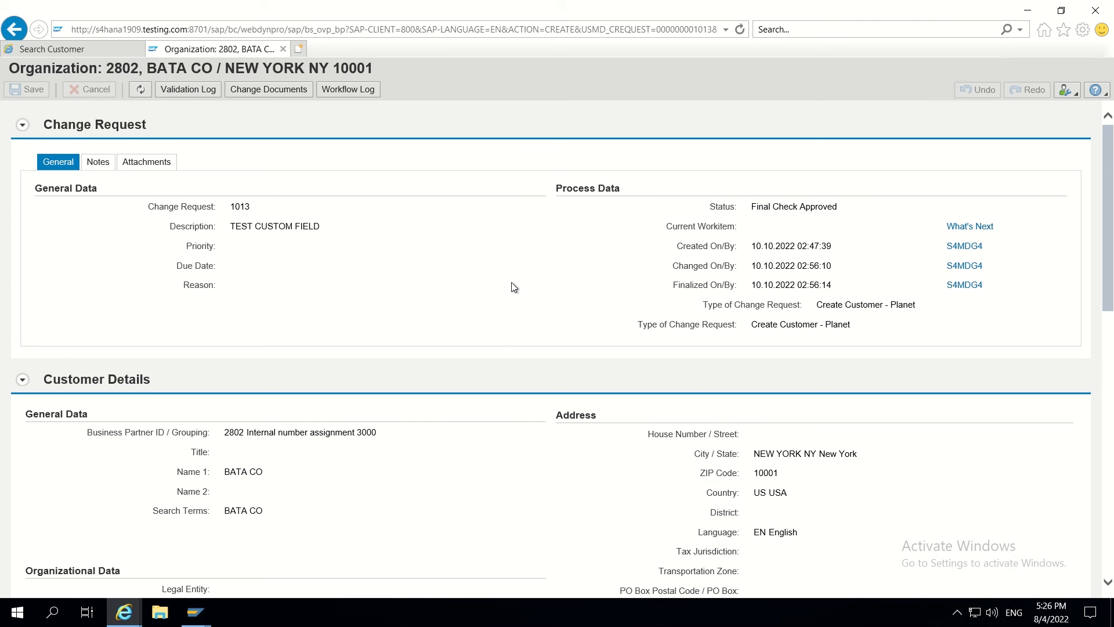
scroll(514, 296, "down", 15)
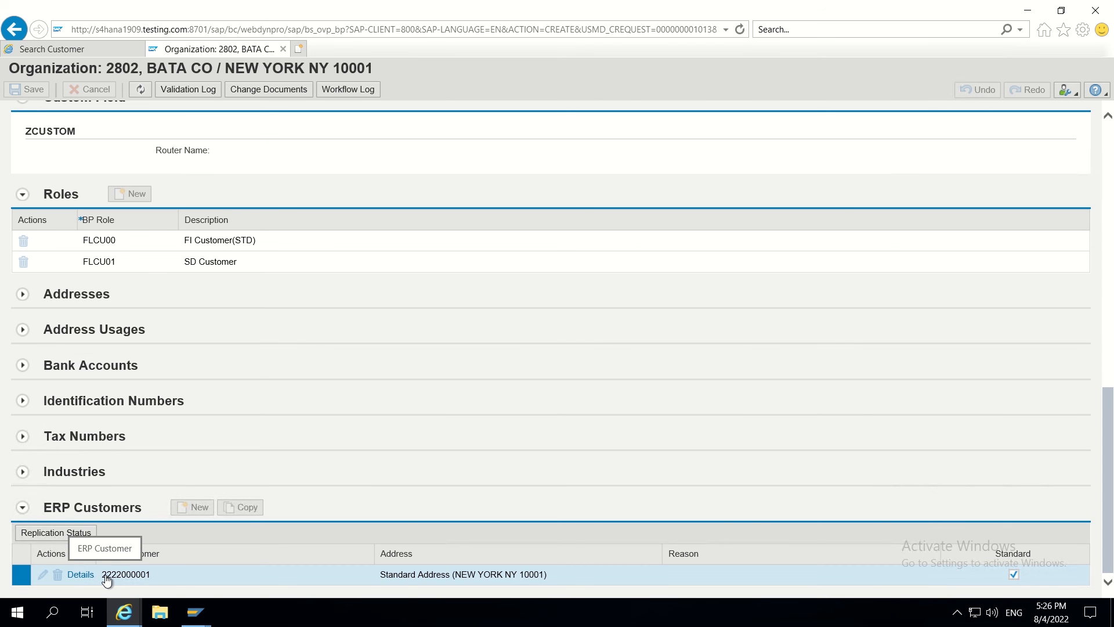
mouse_move(196, 612)
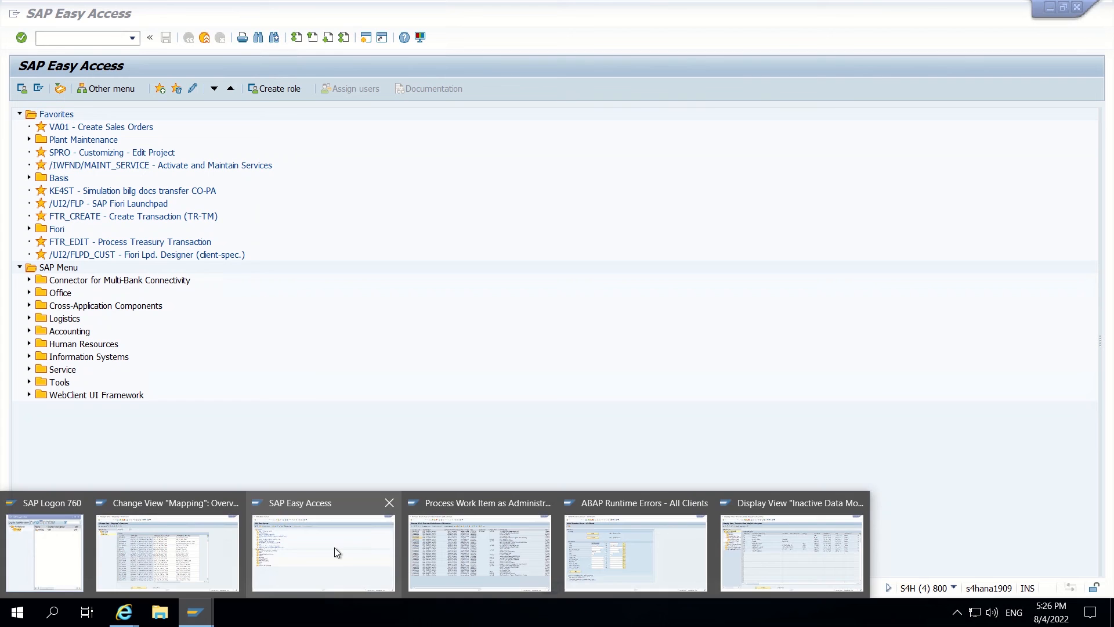
- In SE16, list the KNA1 entry for the new customer number
left_click(335, 548)
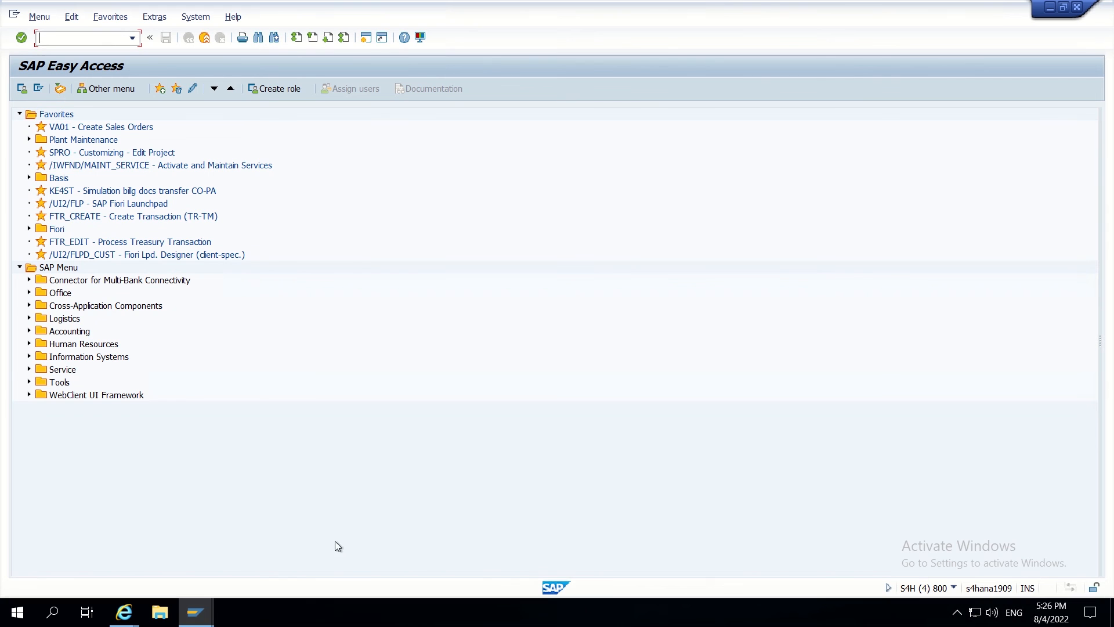
type("se16")
key("Return")
type("NA1")
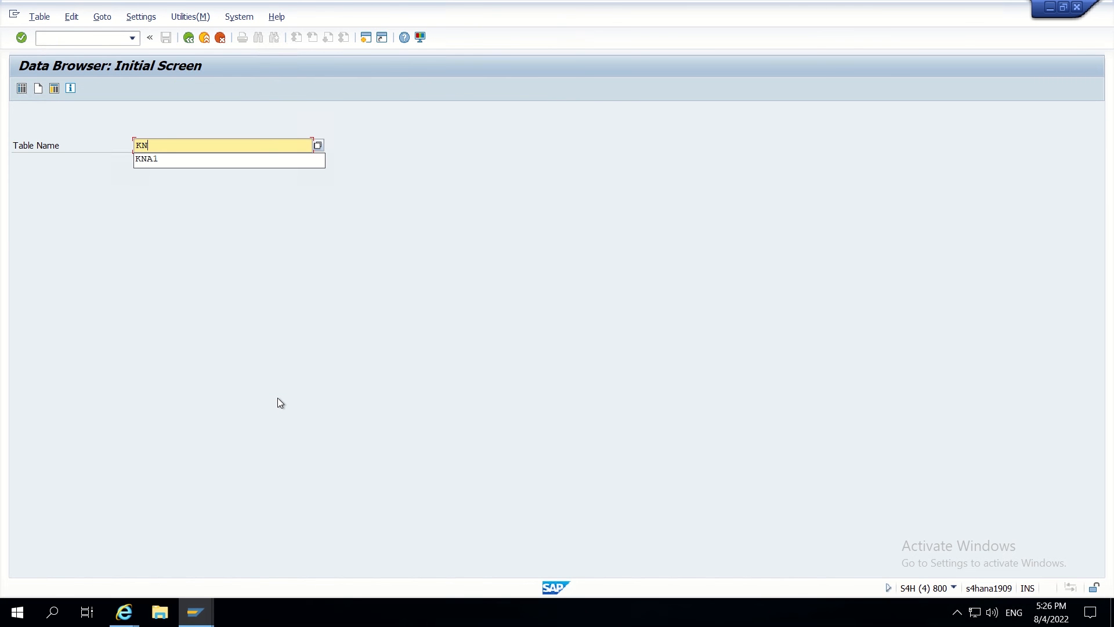
key("Return")
key("Return")
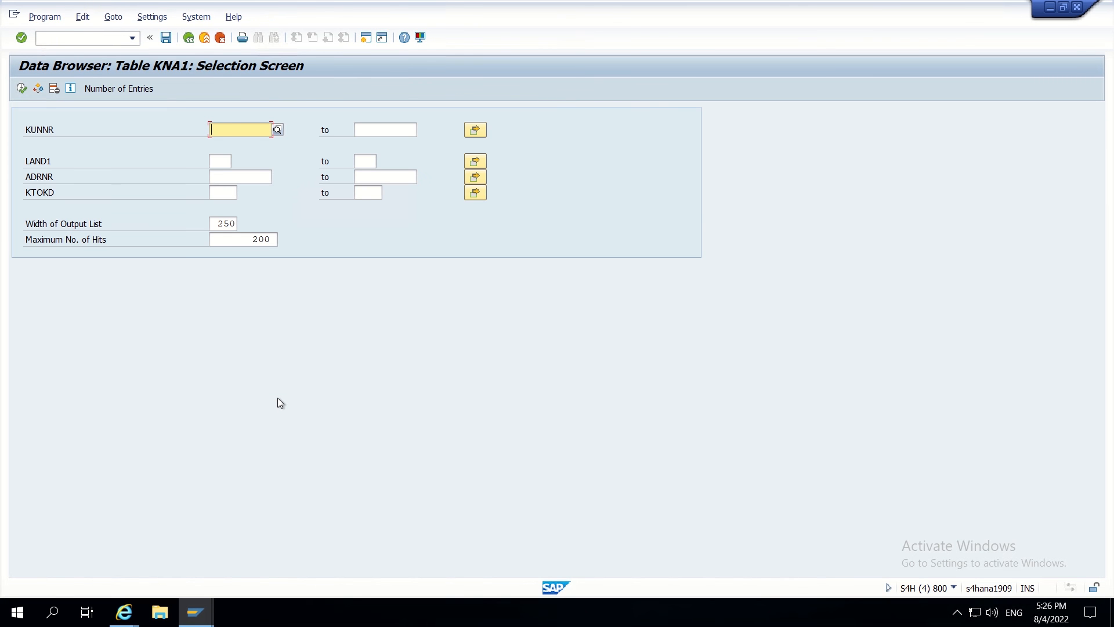
left_click(239, 129)
left_click(247, 152)
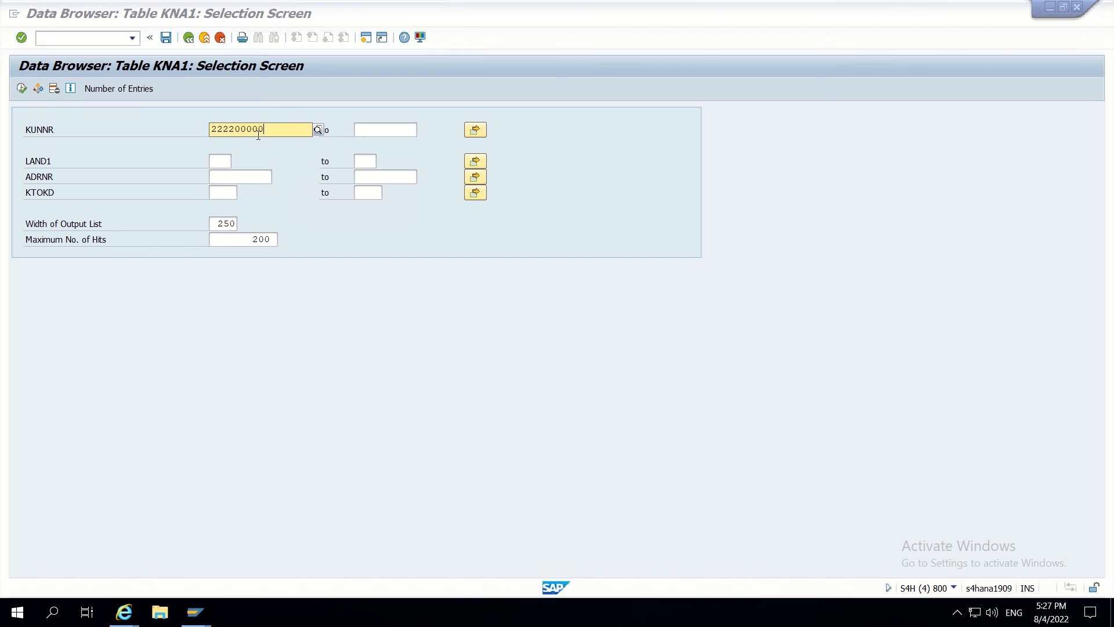
key("BackSpace")
type("1")
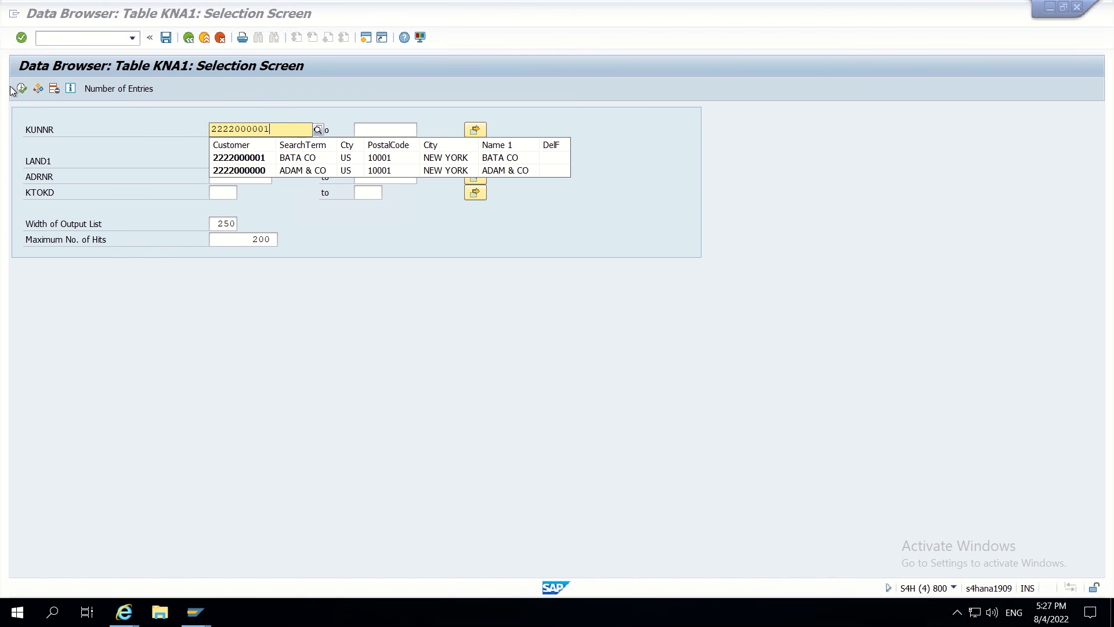
left_click(22, 89)
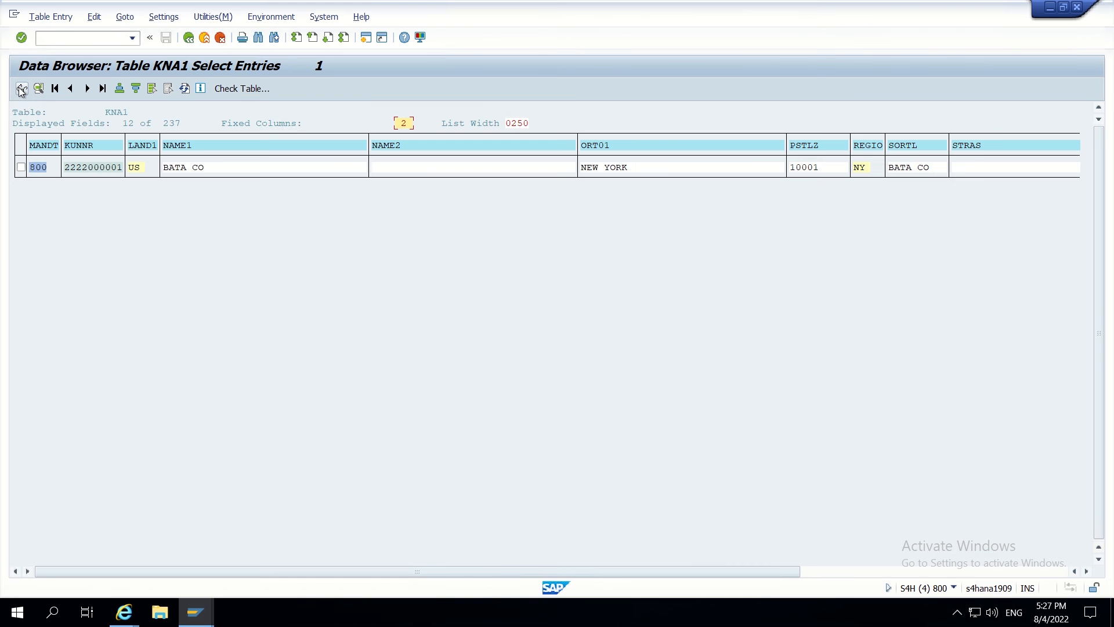
- Open the KNA1 row and confirm ZZRSTRATE reads TEST ROUTING STRATEG
double_click(103, 168)
scroll(107, 318, "down", 1)
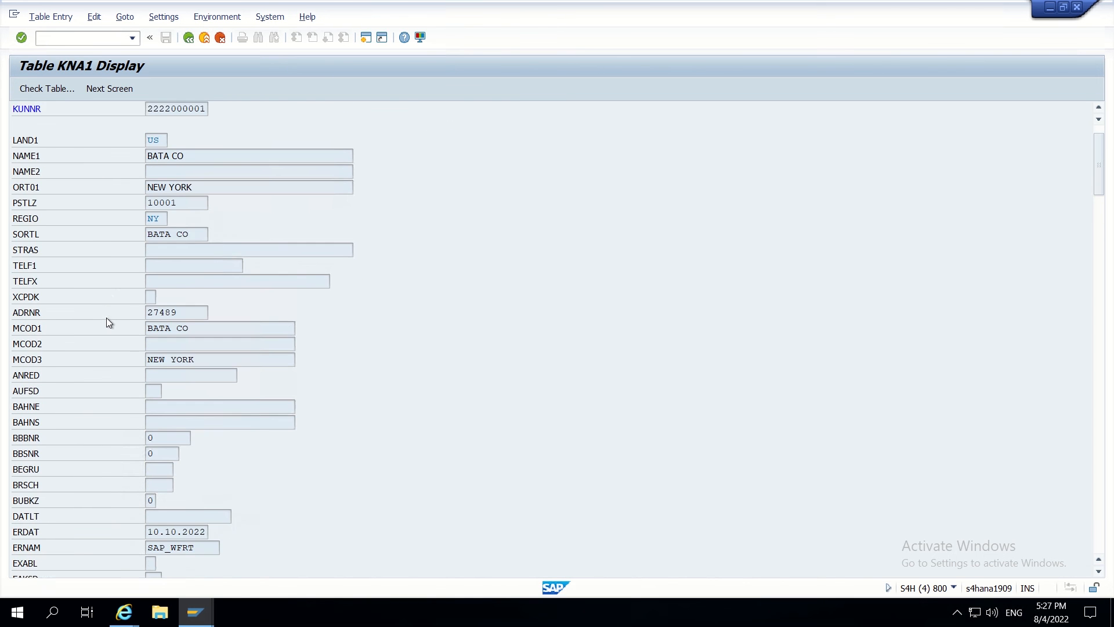
scroll(106, 323, "down", 6)
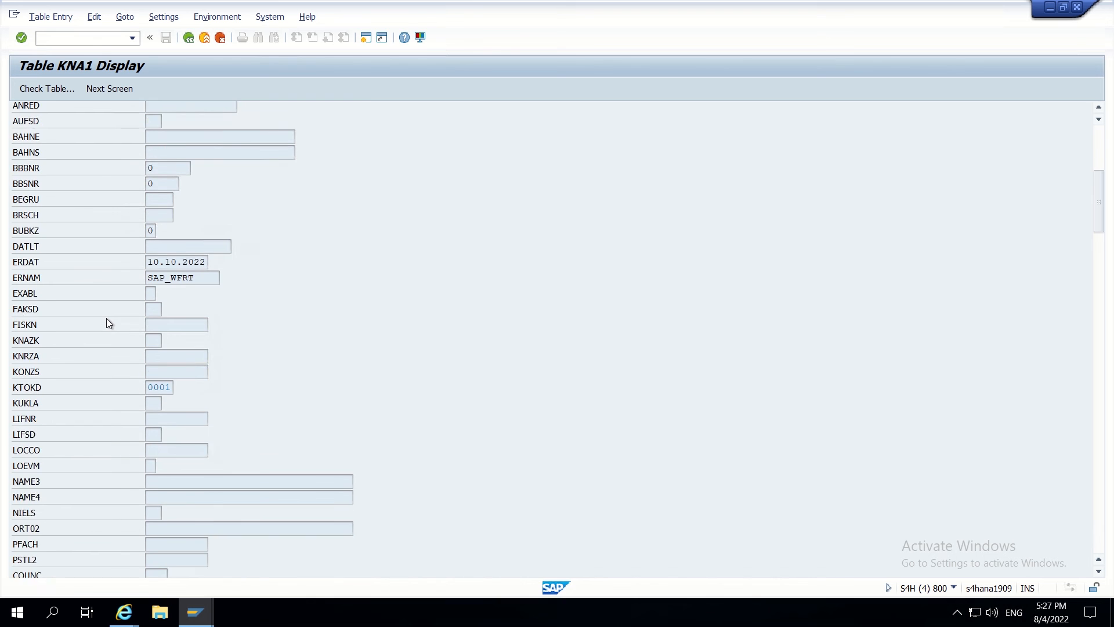
scroll(106, 324, "down", 15)
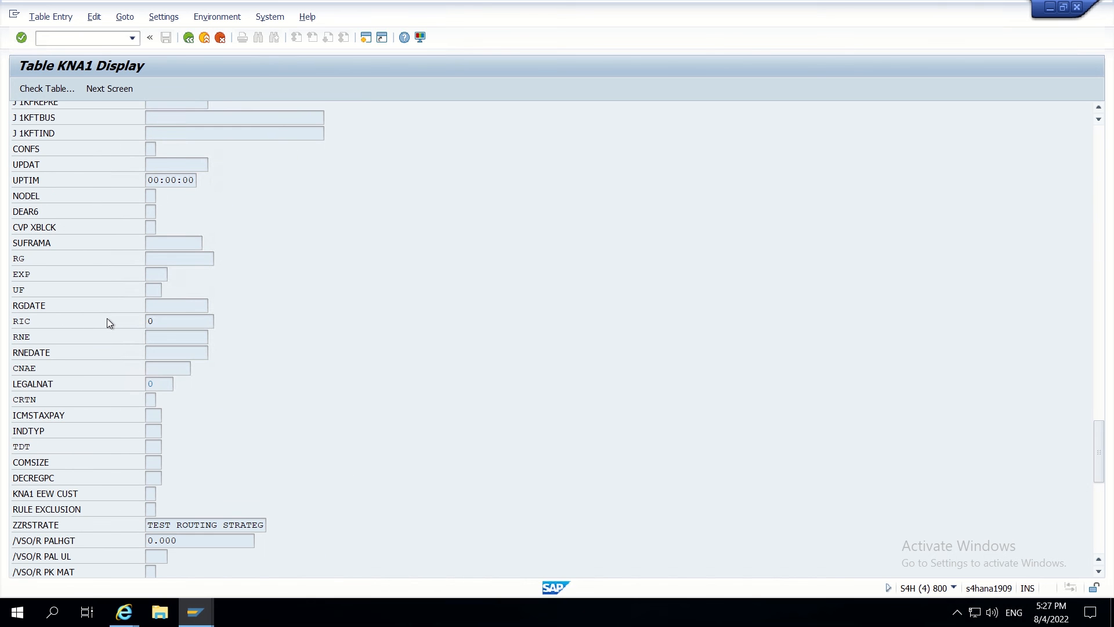
left_click(47, 529)
left_click_drag(148, 526, 285, 528)
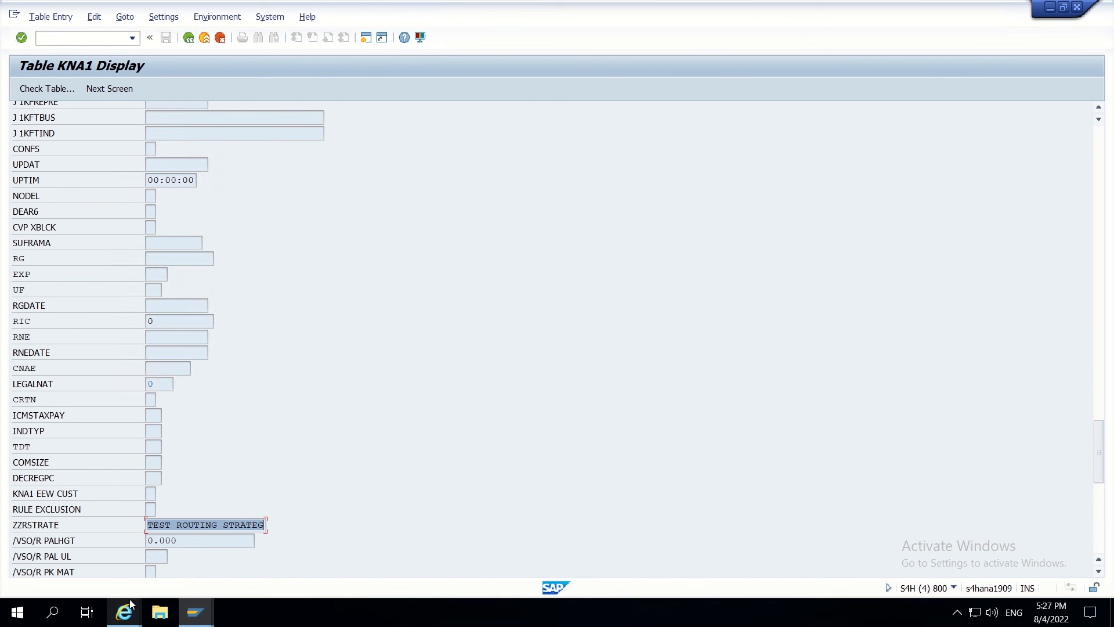
mouse_move(128, 607)
left_click(191, 574)
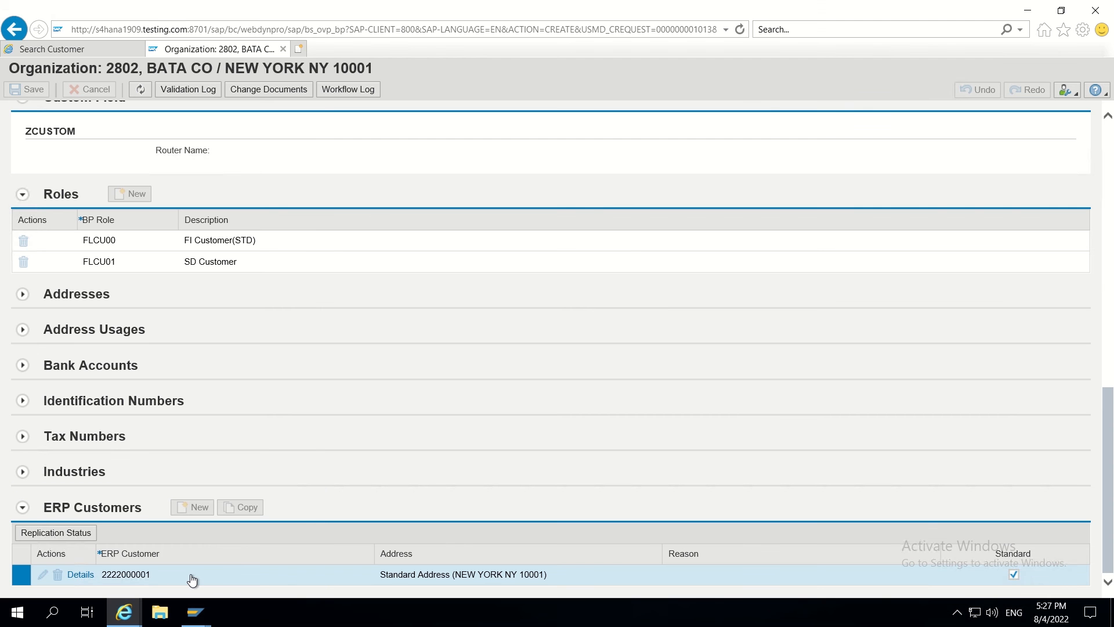
left_click(81, 574)
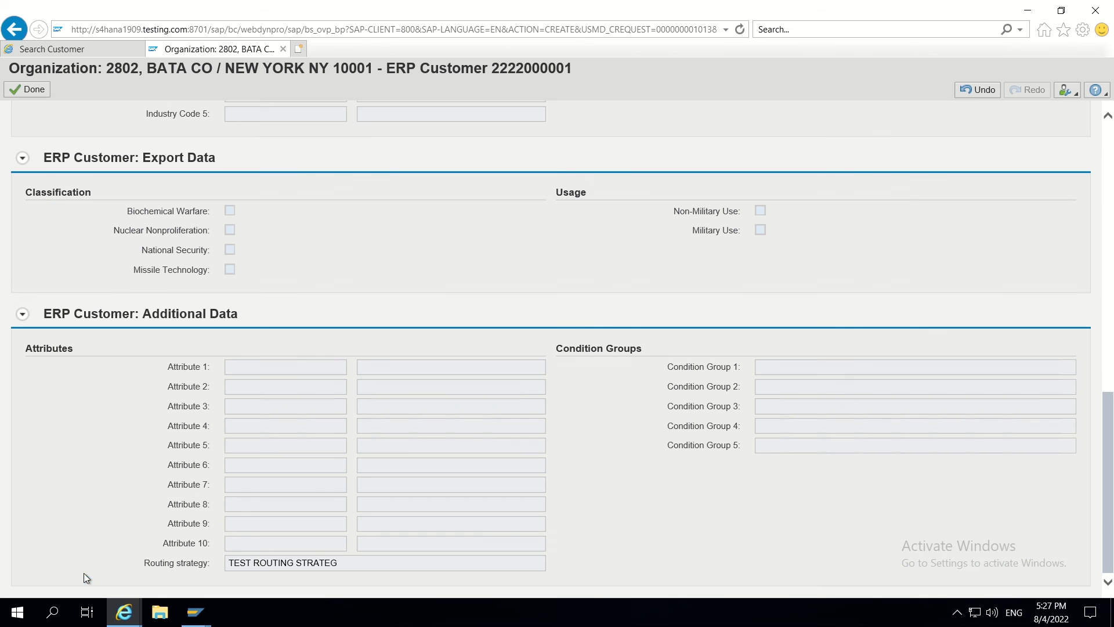
left_click(341, 567)
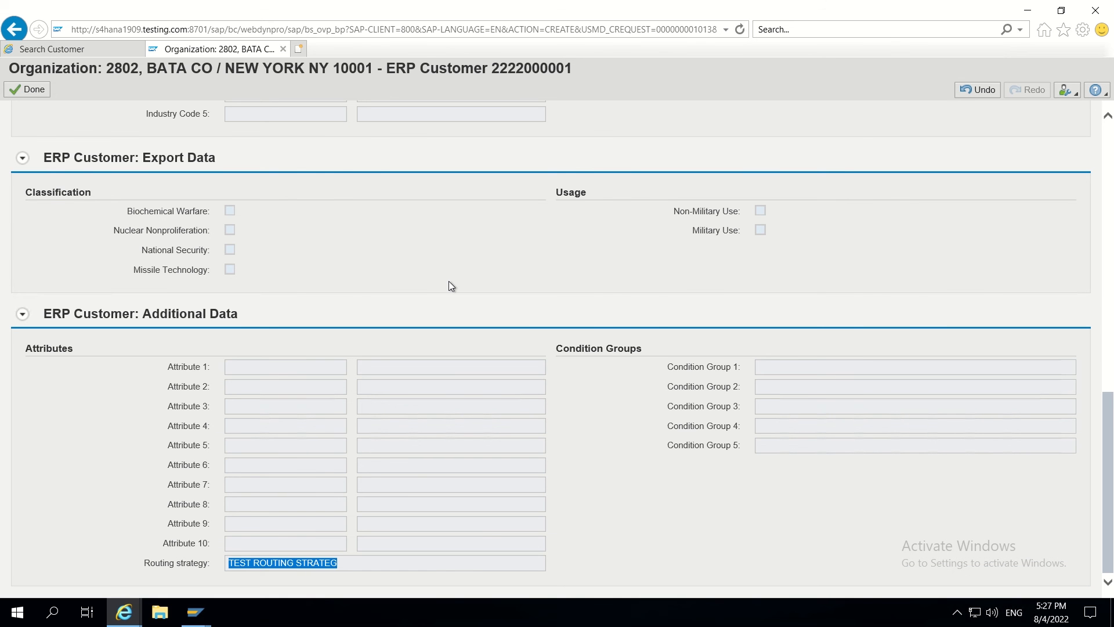